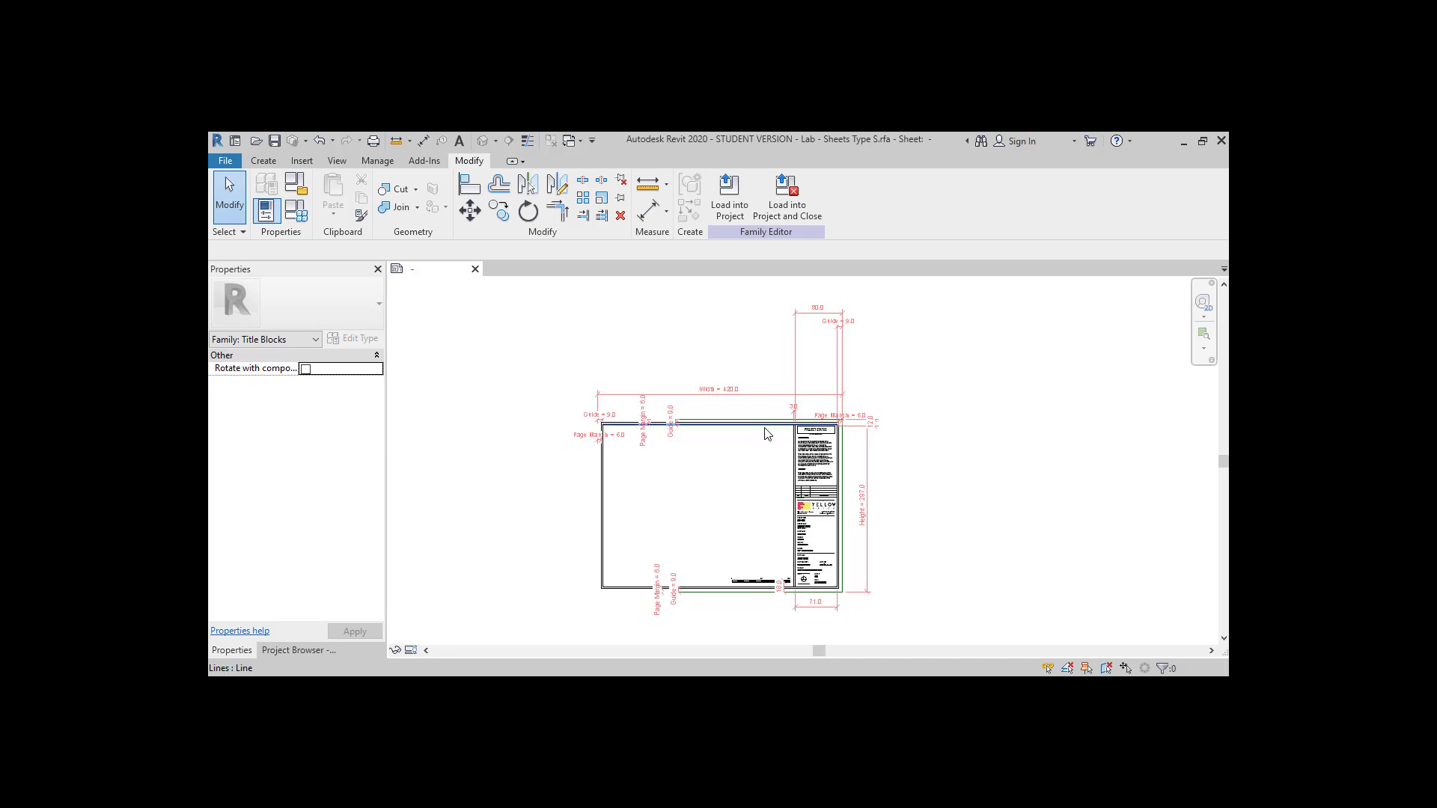
Examine the finished title block sheet, including its status notes, project details, sheet details and graphic scale
scroll(774, 451, up, 2)
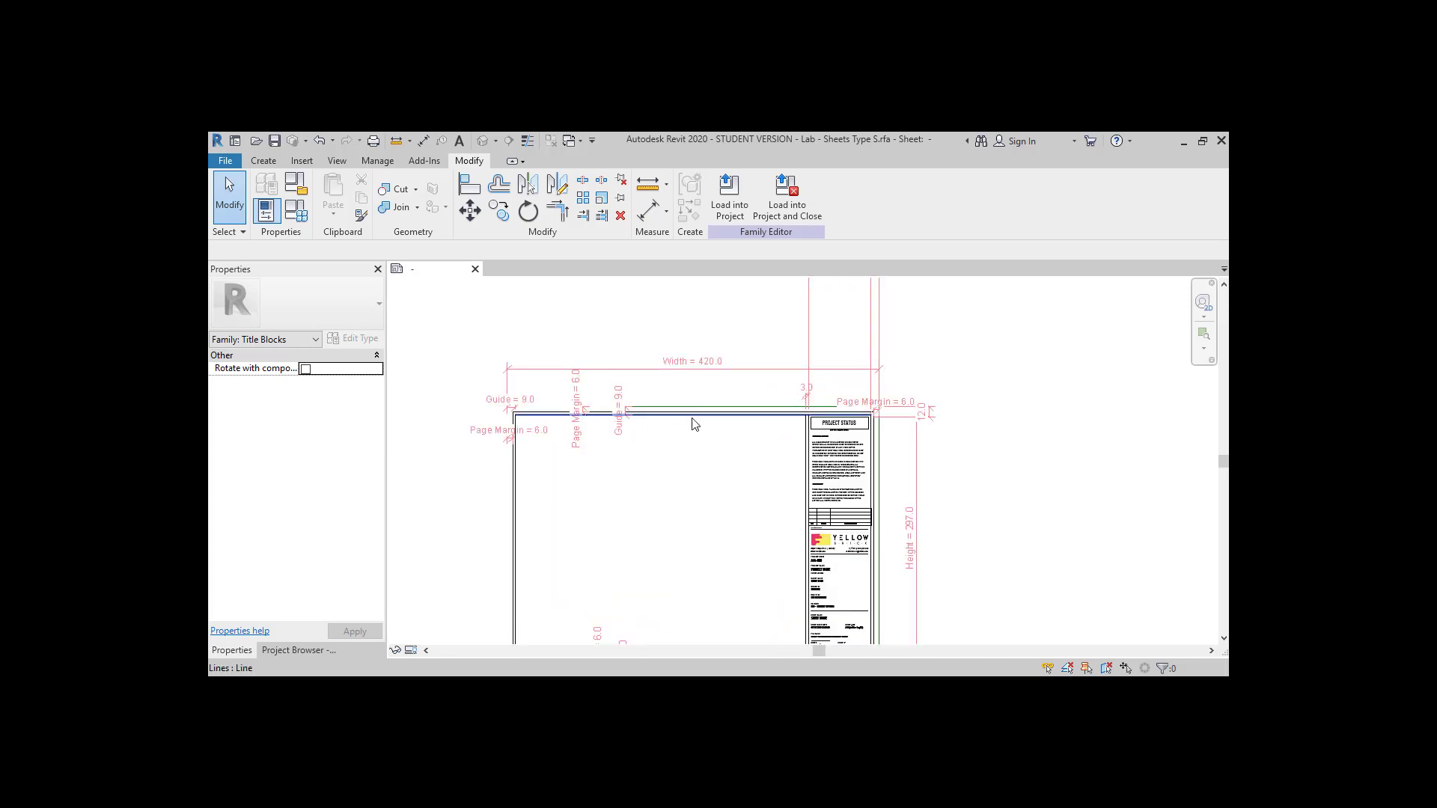
scroll(805, 378, up, 2)
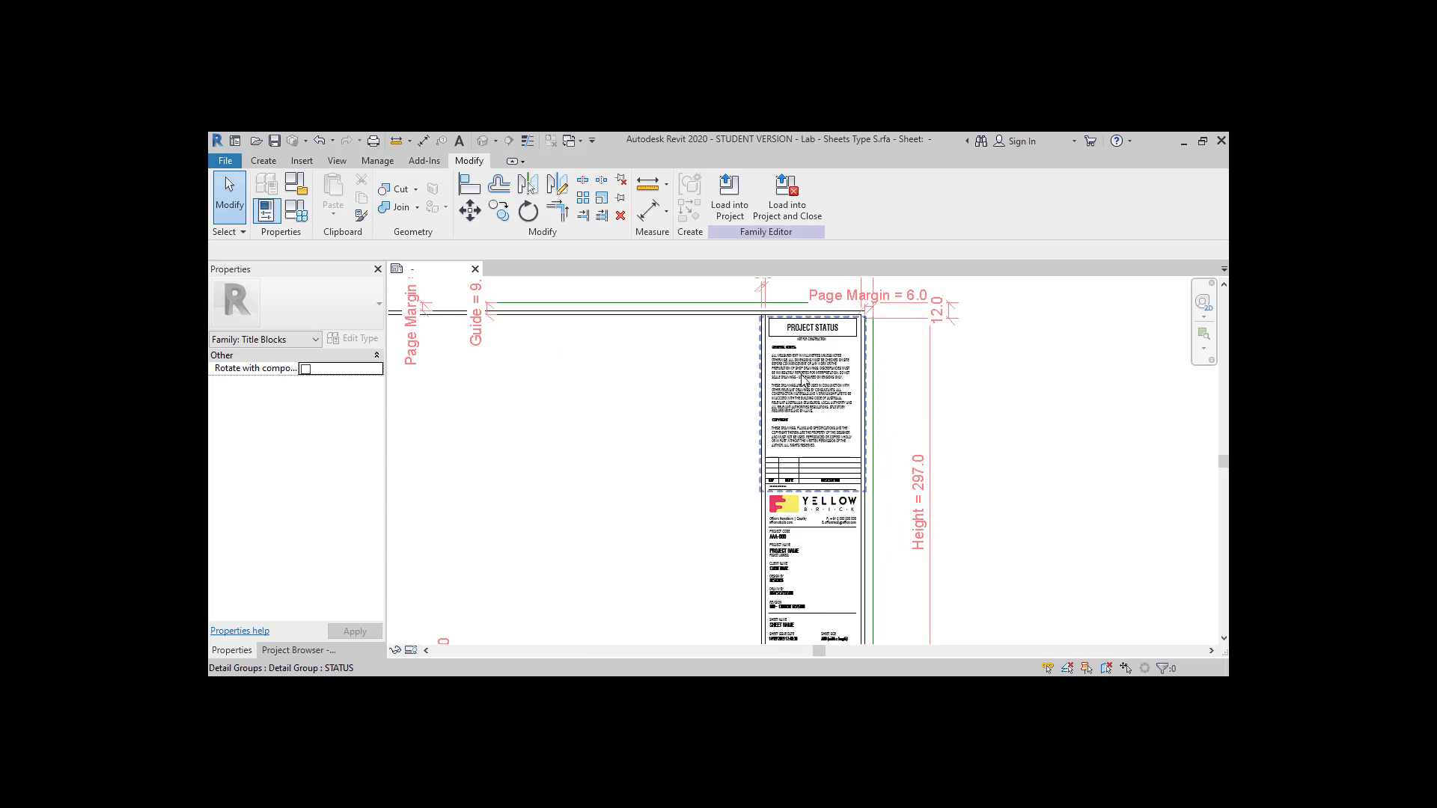
scroll(824, 468, down, 3)
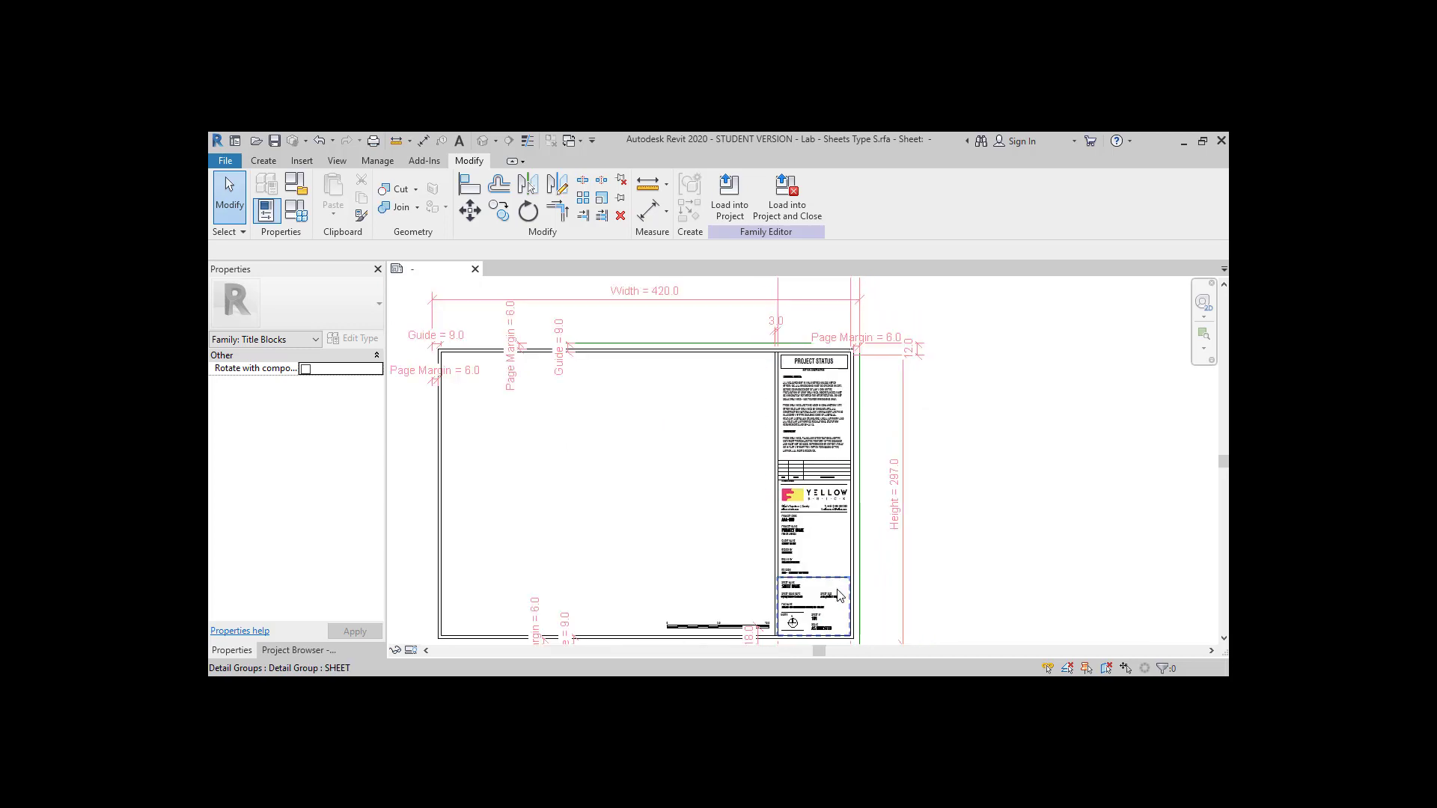
scroll(779, 472, up, 4)
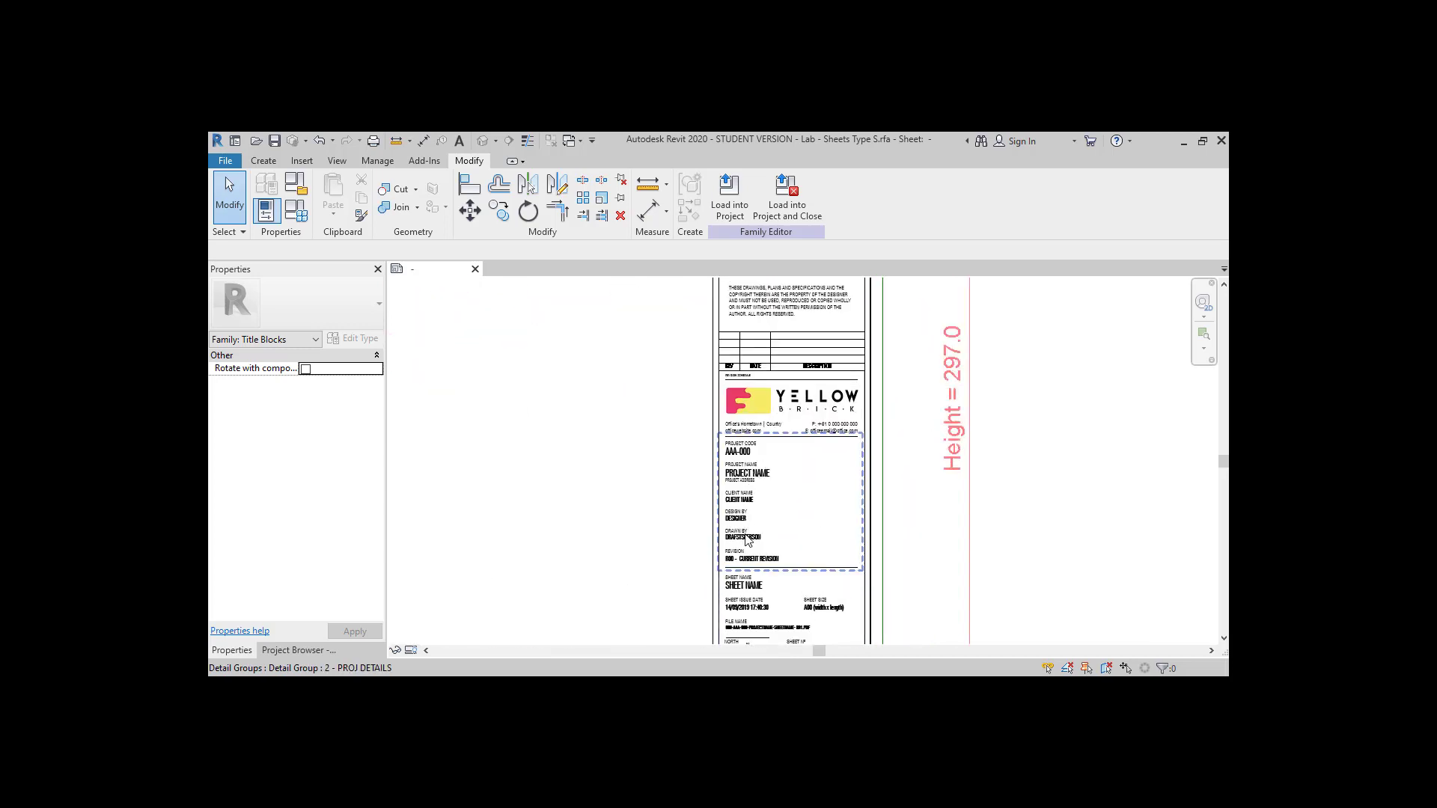
scroll(748, 545, down, 3)
scroll(741, 607, up, 4)
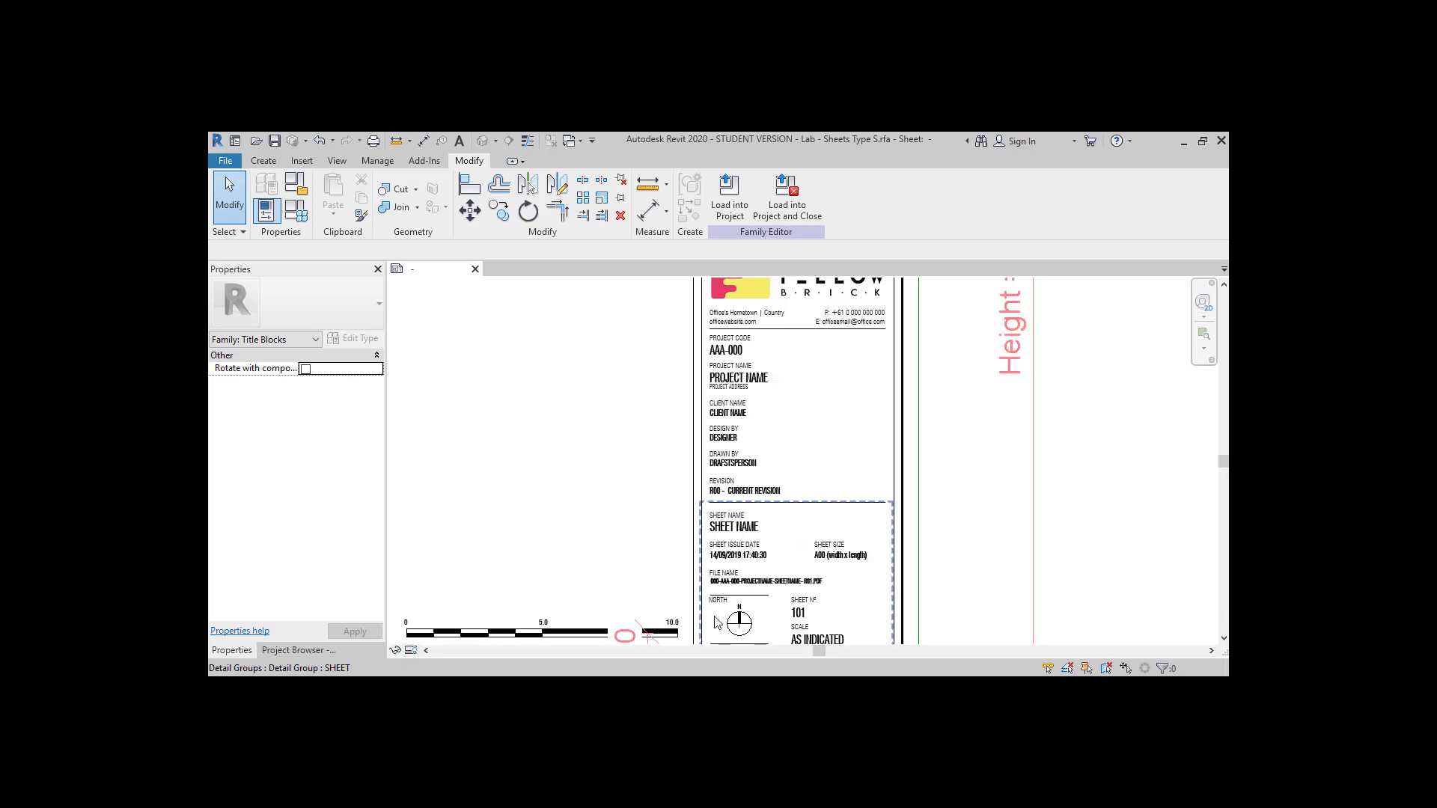
scroll(805, 602, down, 2)
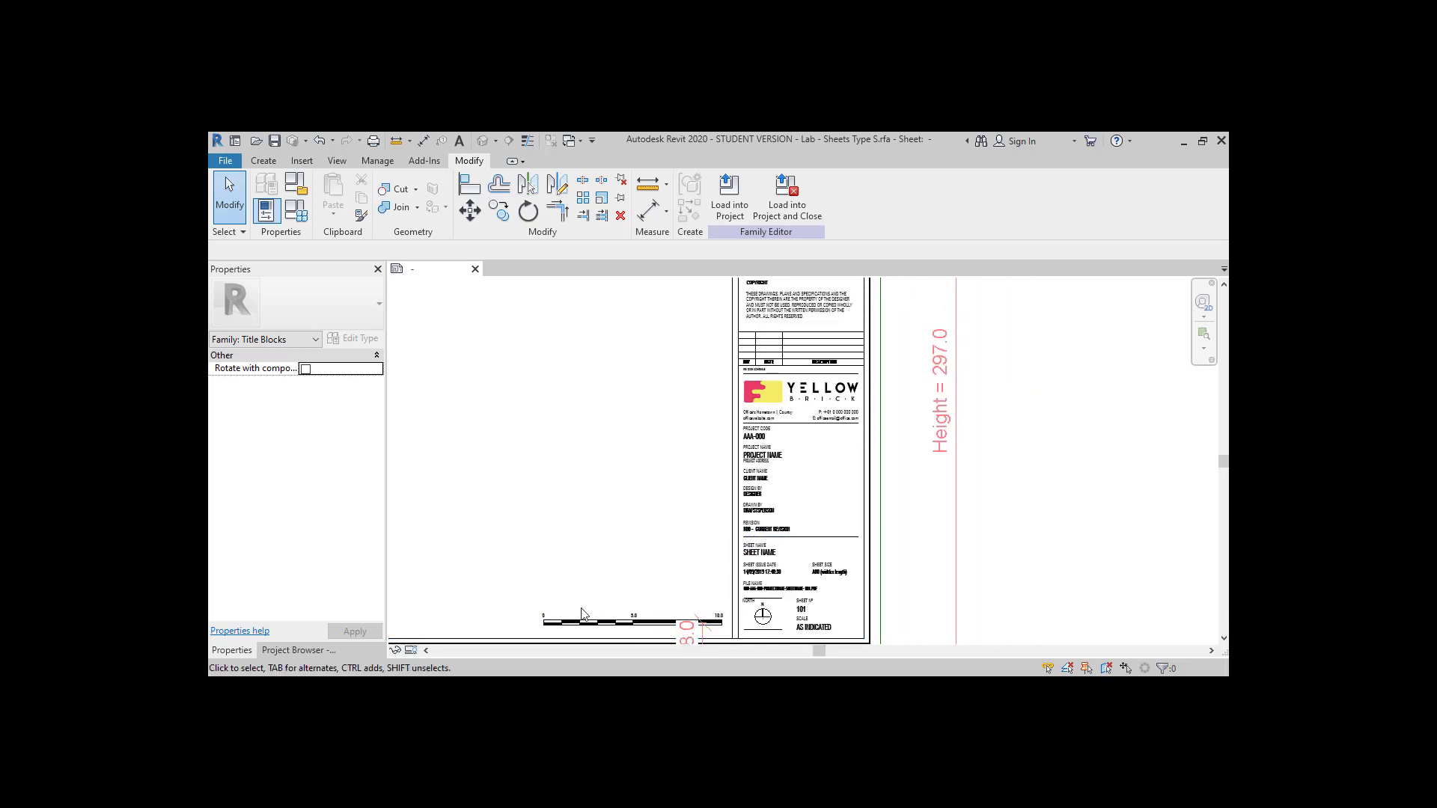
scroll(584, 614, down, 2)
scroll(524, 606, down, 2)
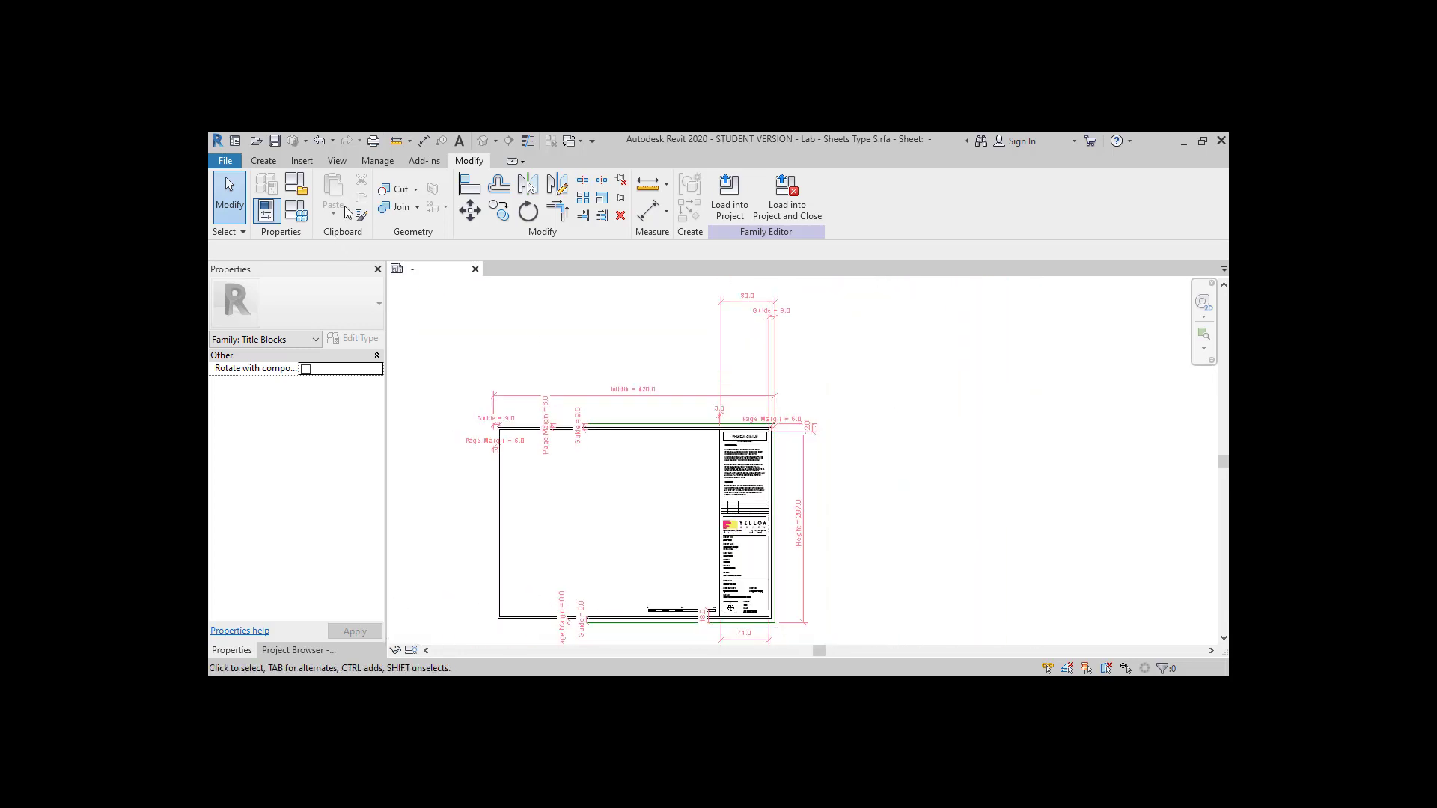
Review the sheet size types and parameters defined in the sample title block family, without changing anything
click(296, 211)
click(678, 238)
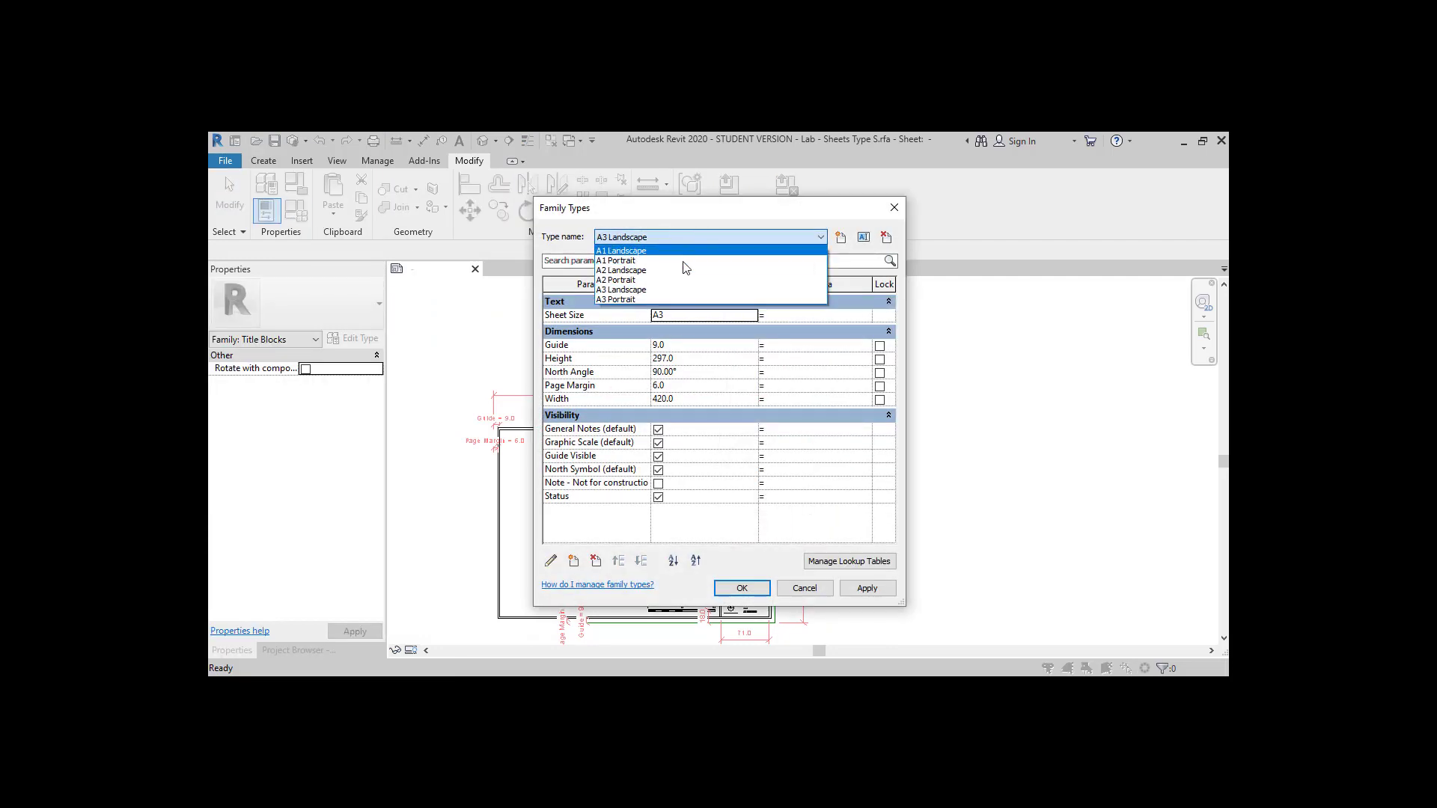
click(801, 594)
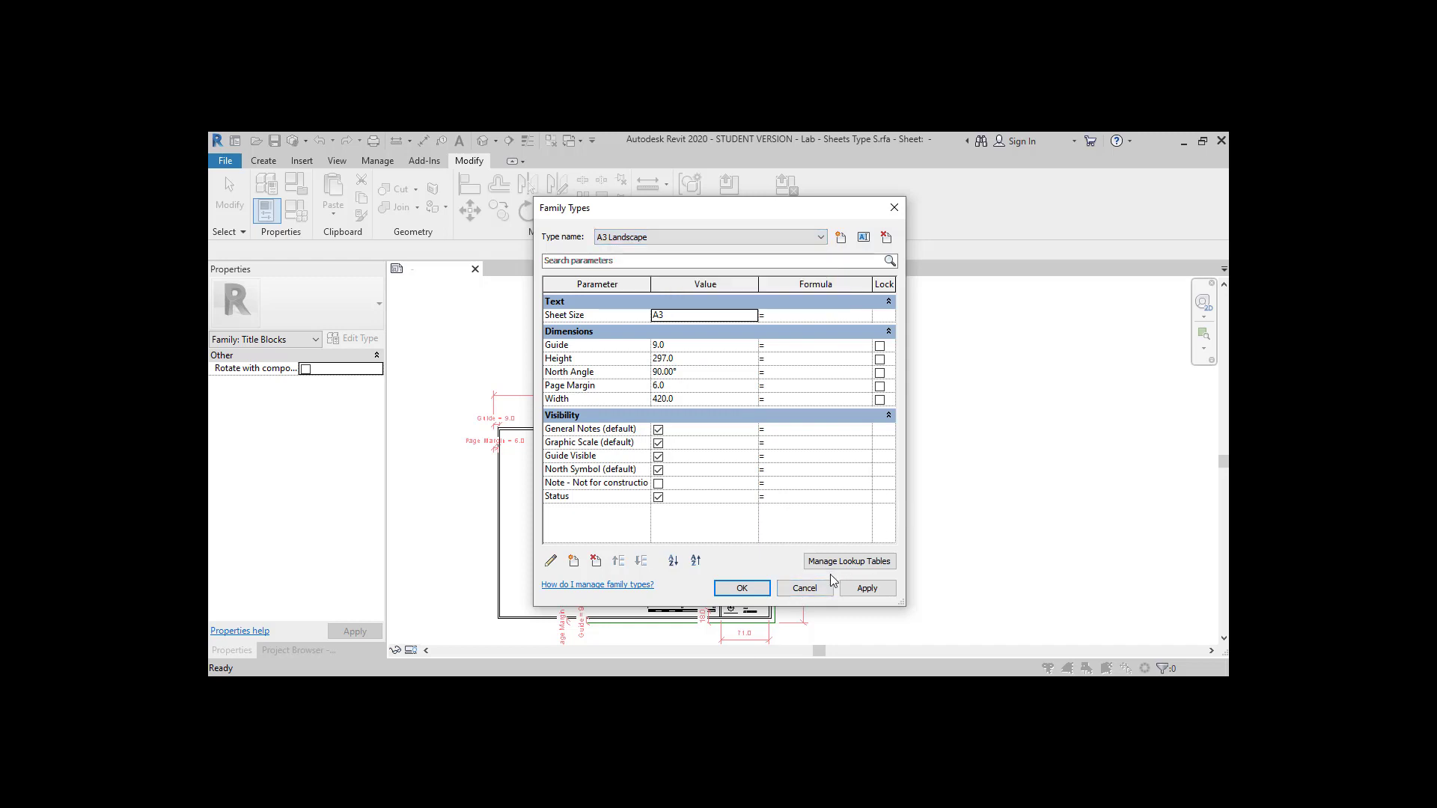
click(802, 588)
scroll(656, 563, up, 2)
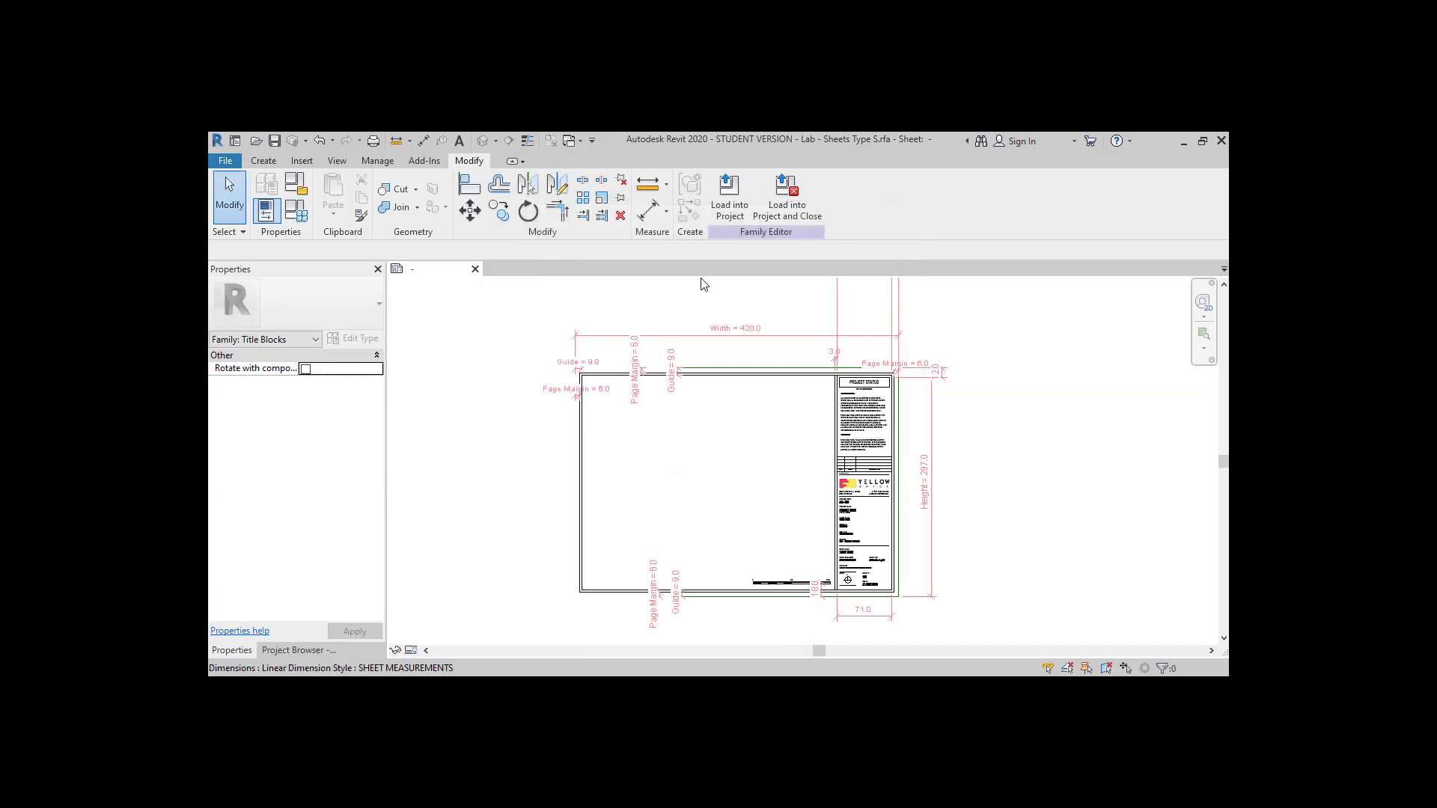
Create a new title block family from the template A - 11 x 8.5.rft
click(227, 161)
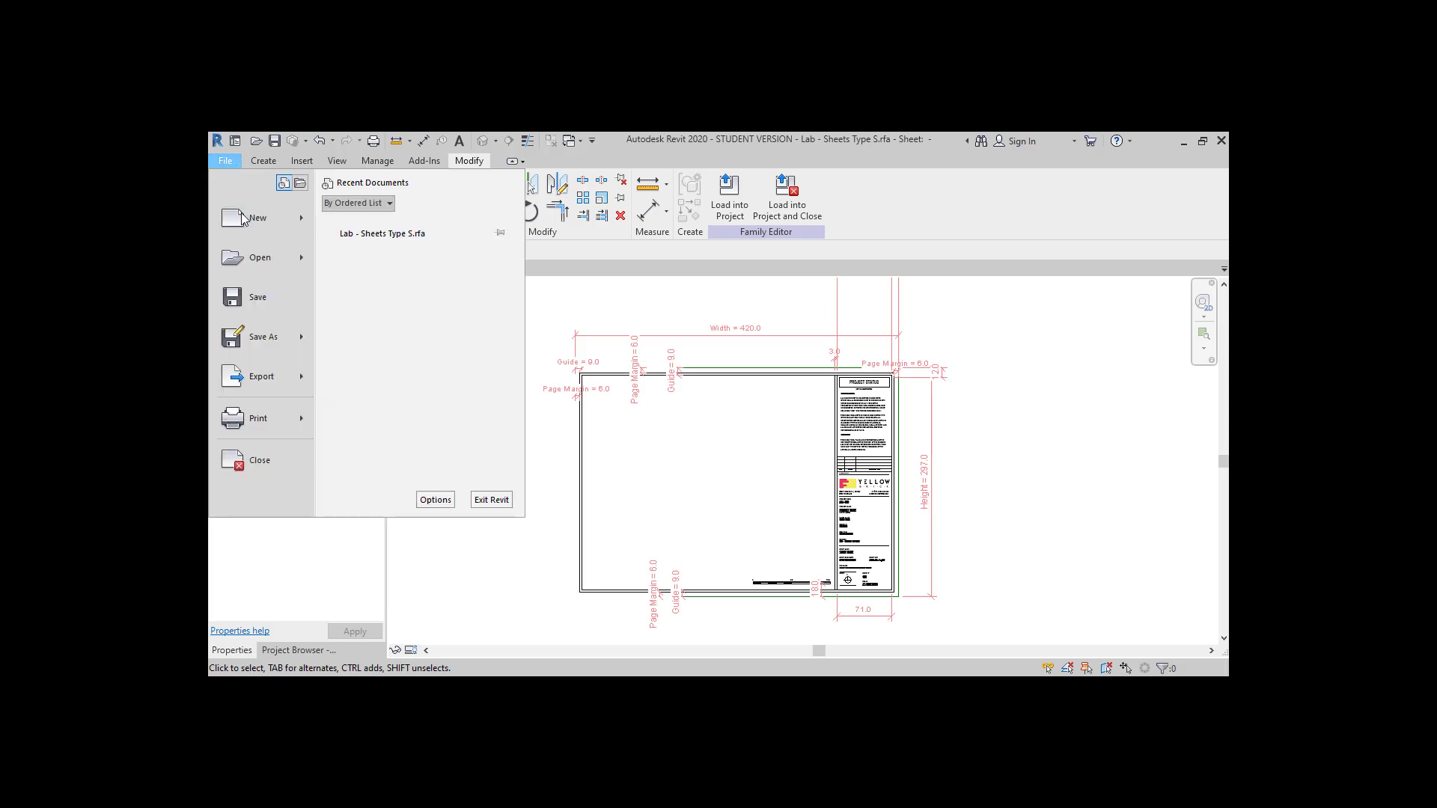
mouse_move(254, 219)
click(420, 369)
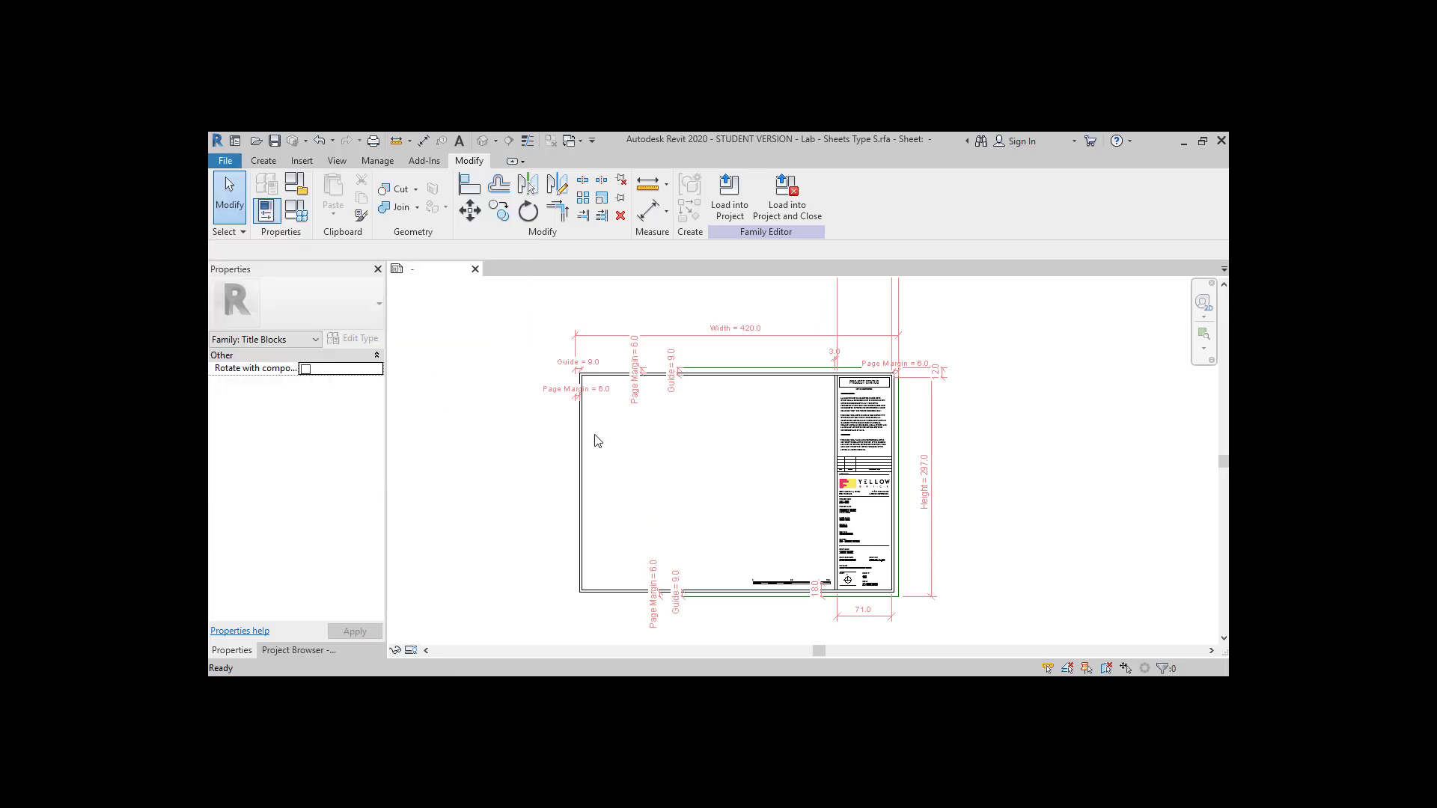
click(569, 345)
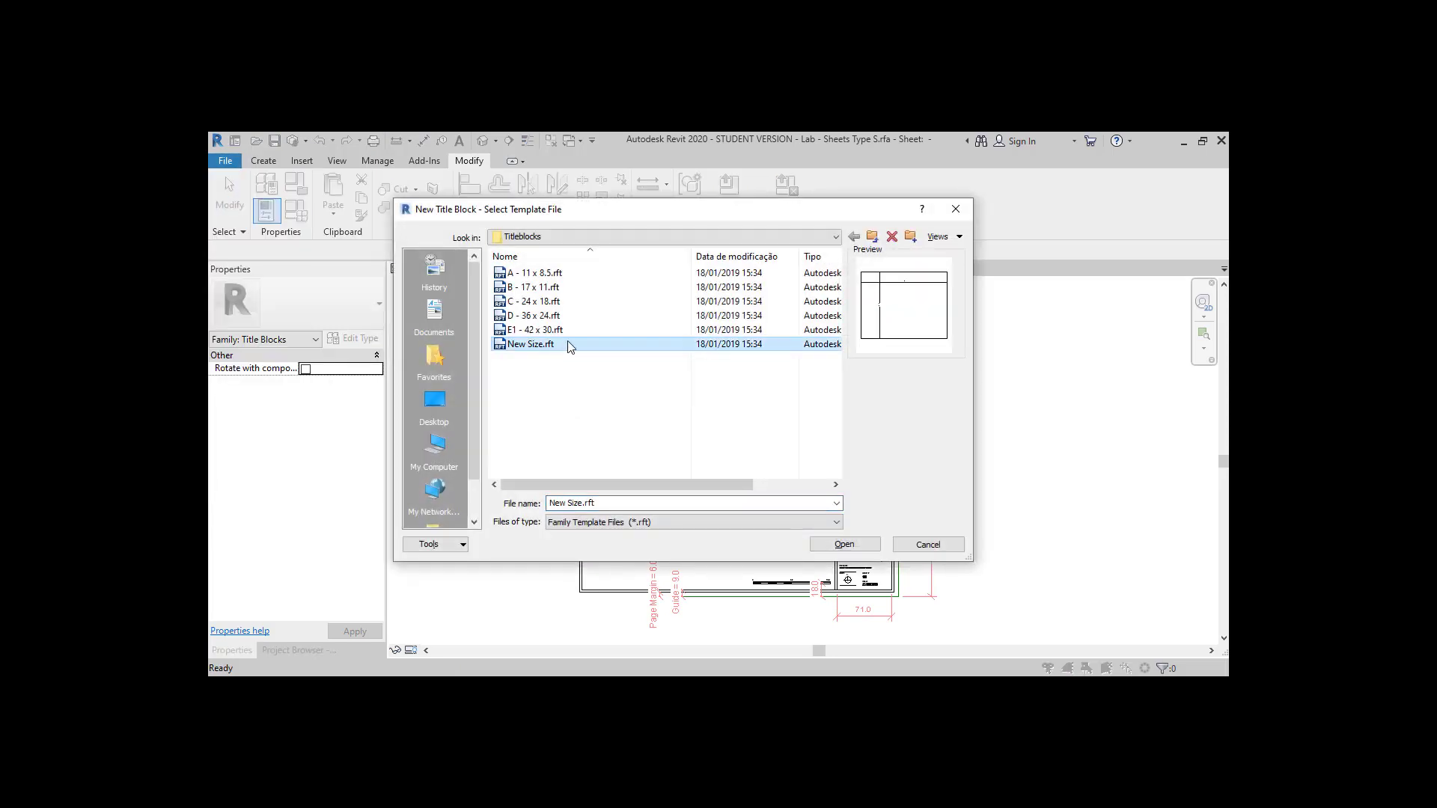
click(536, 273)
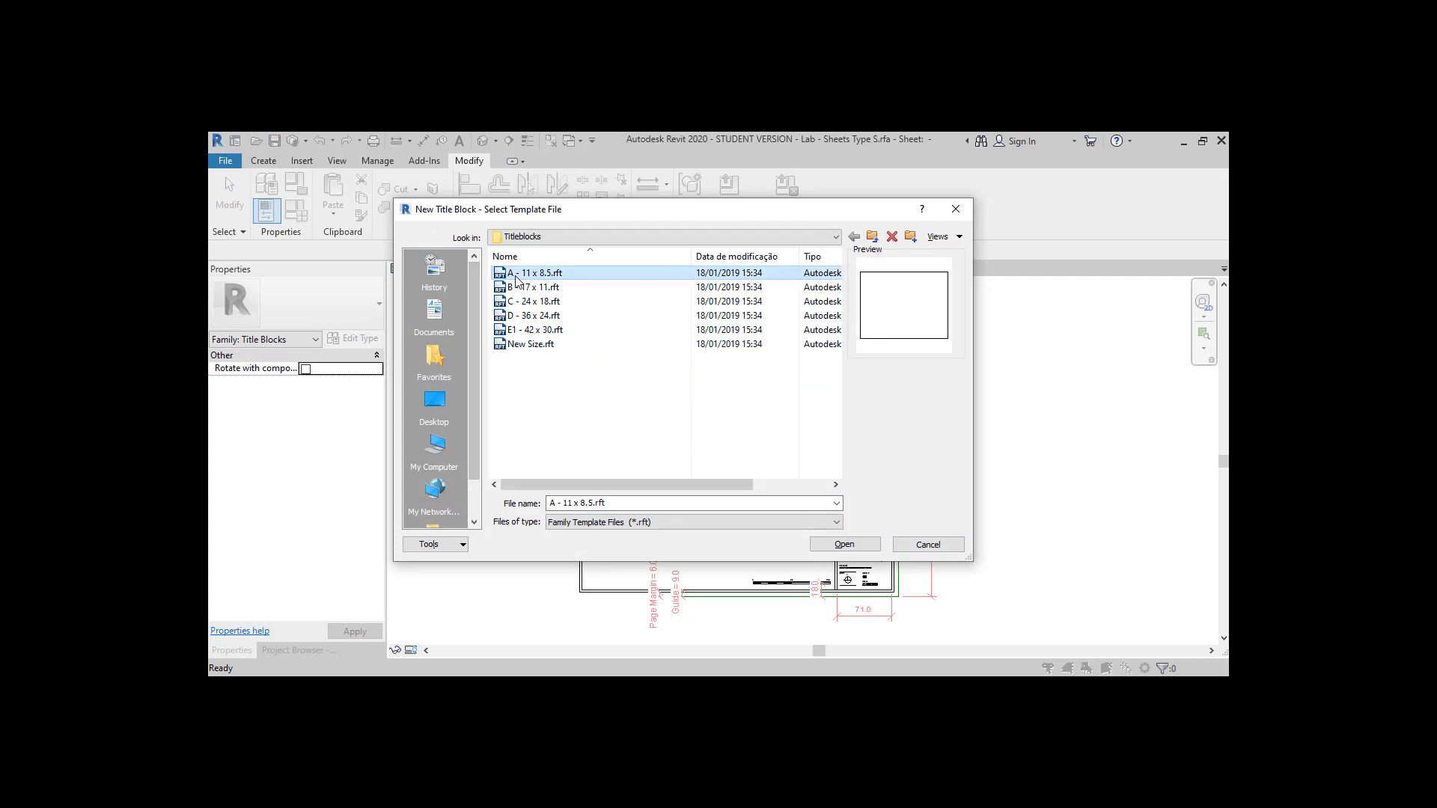
click(844, 544)
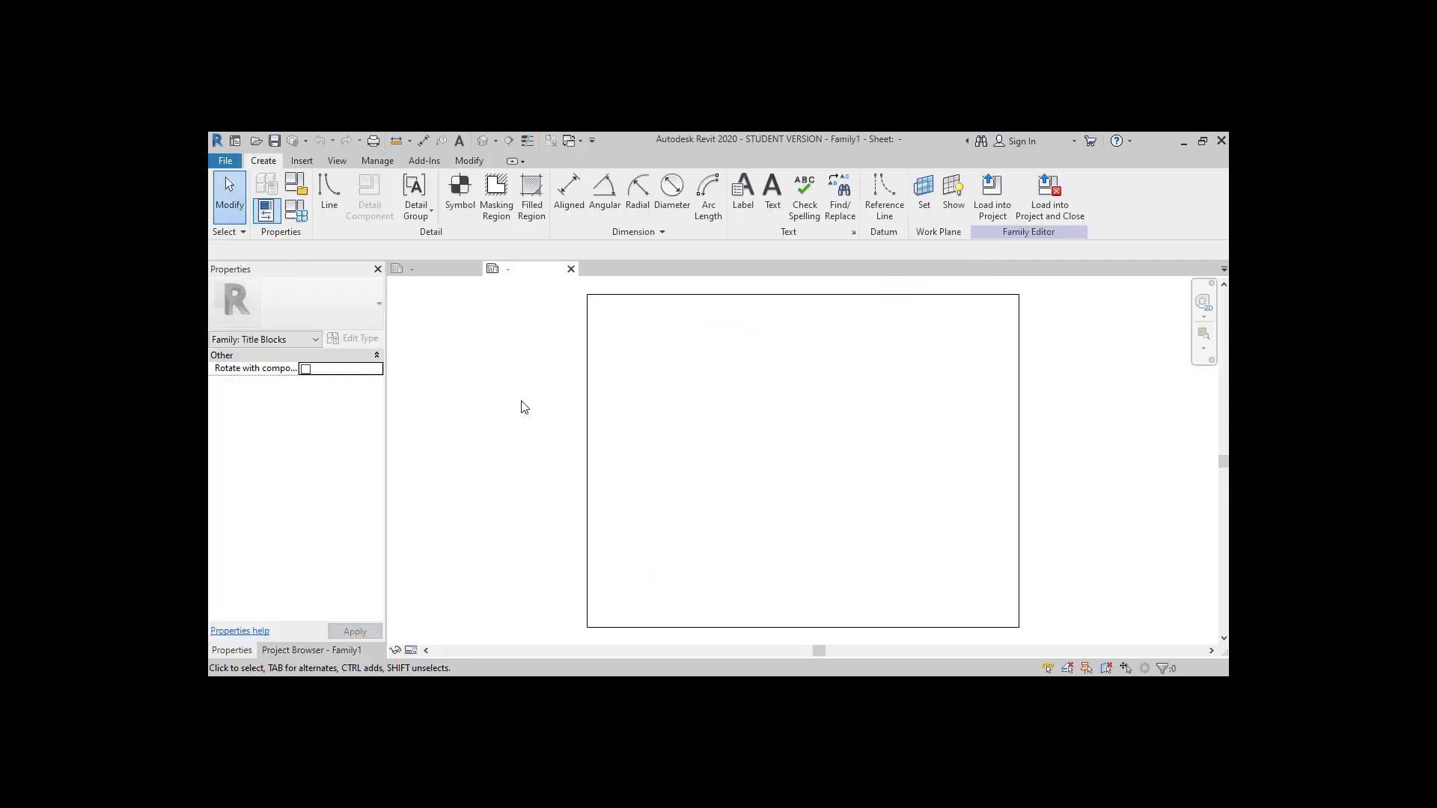
Tile the new family's sheet view beside the sample title block and fit both sheets in their windows
click(337, 160)
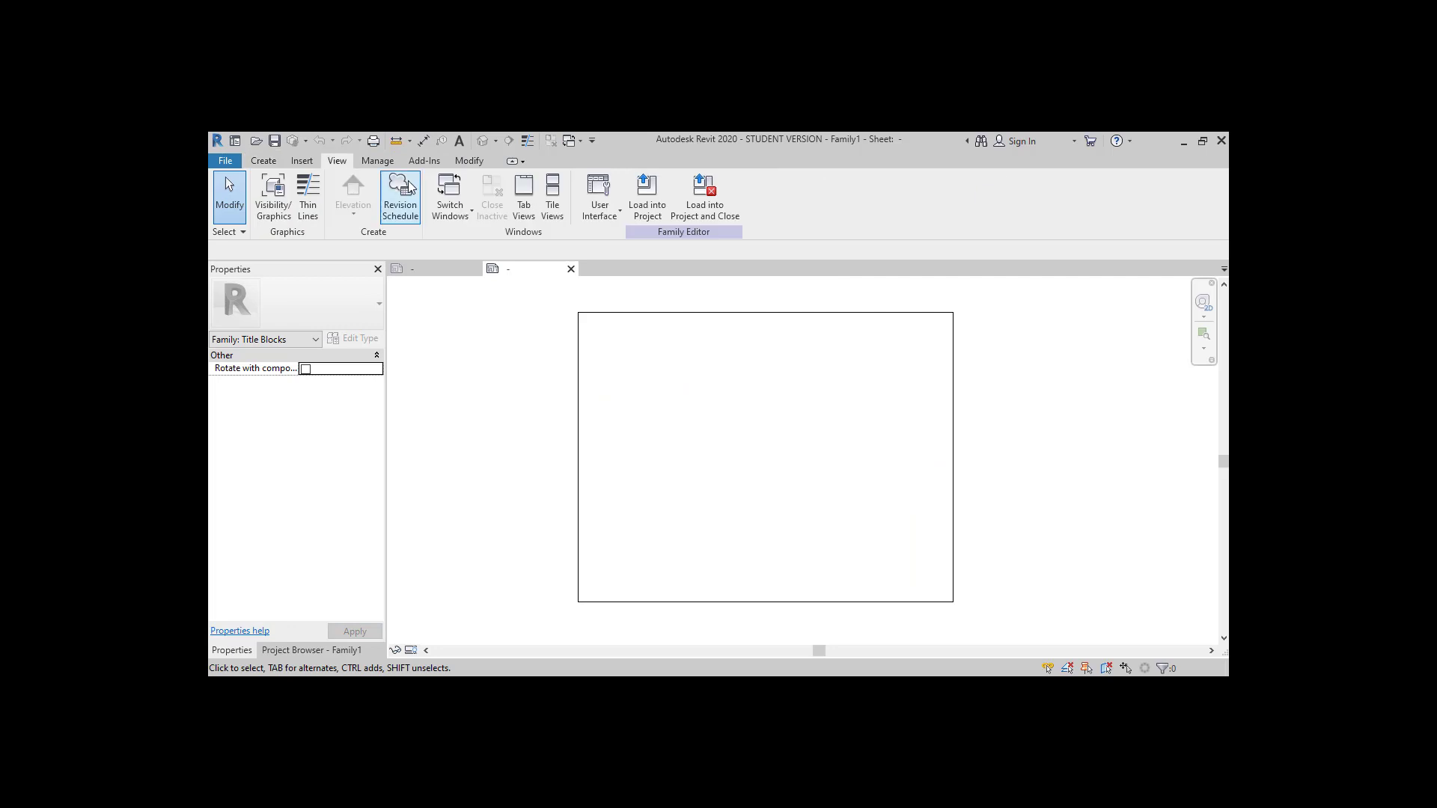
click(553, 198)
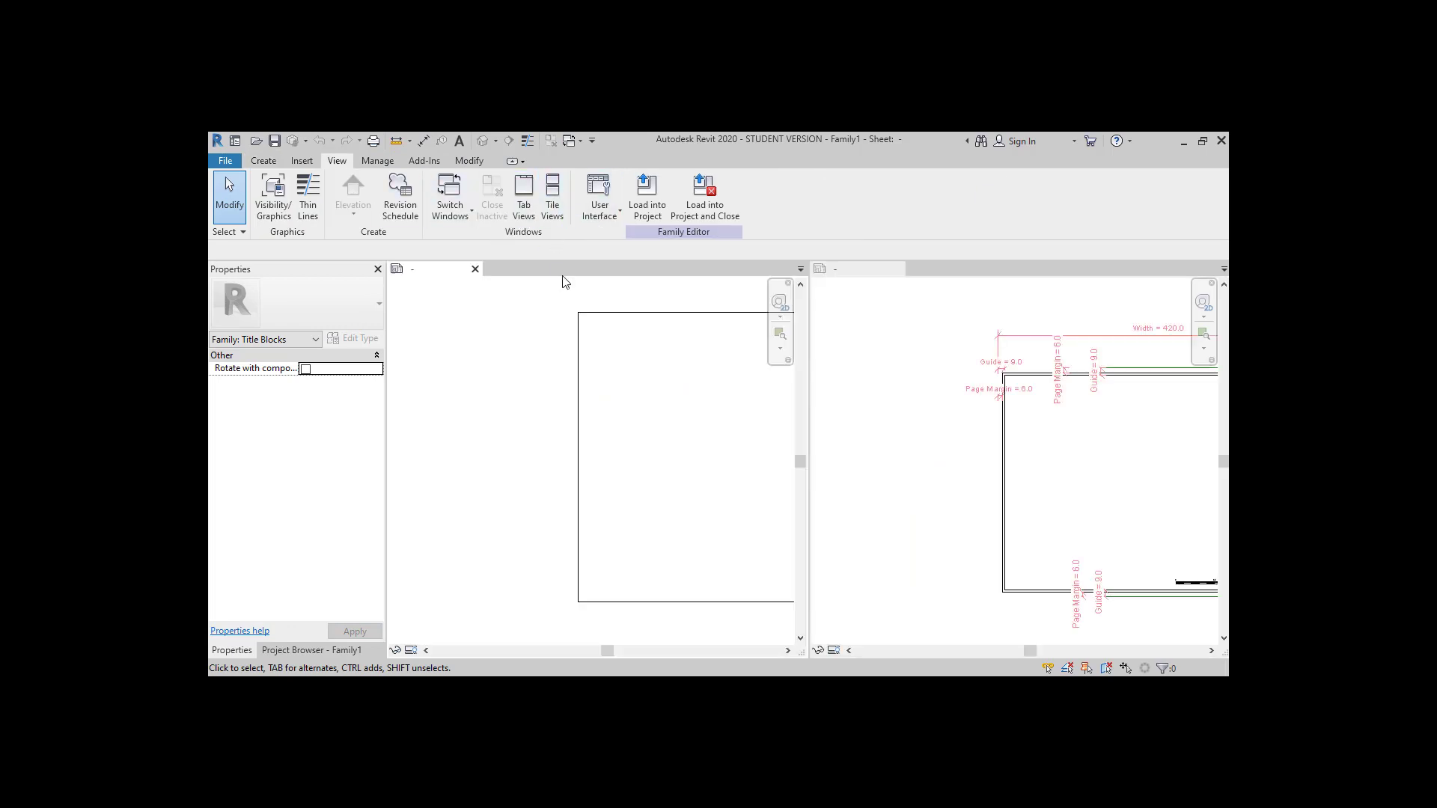
scroll(924, 387, down, 2)
scroll(1086, 434, up, 2)
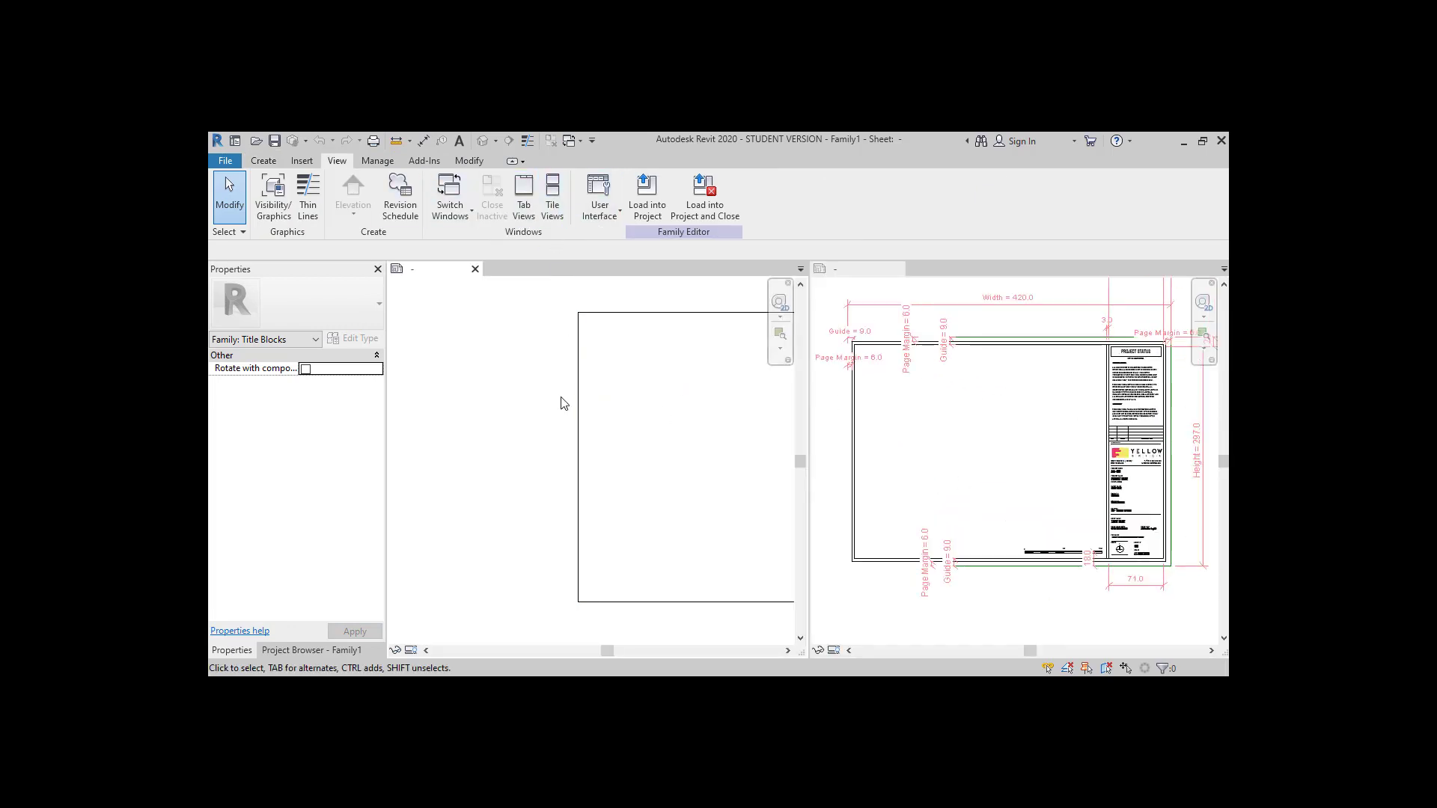
scroll(487, 411, down, 4)
scroll(684, 417, up, 3)
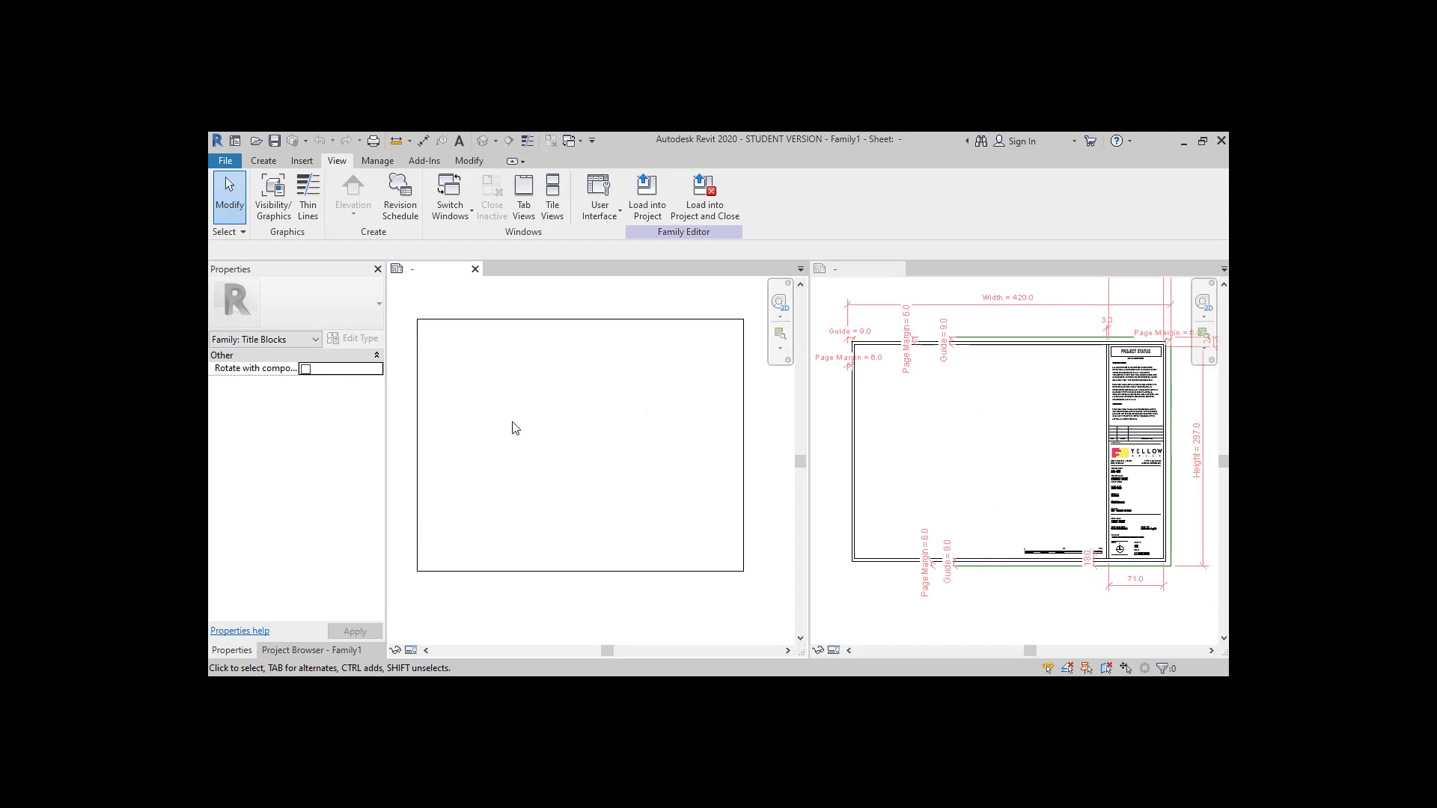
click(500, 326)
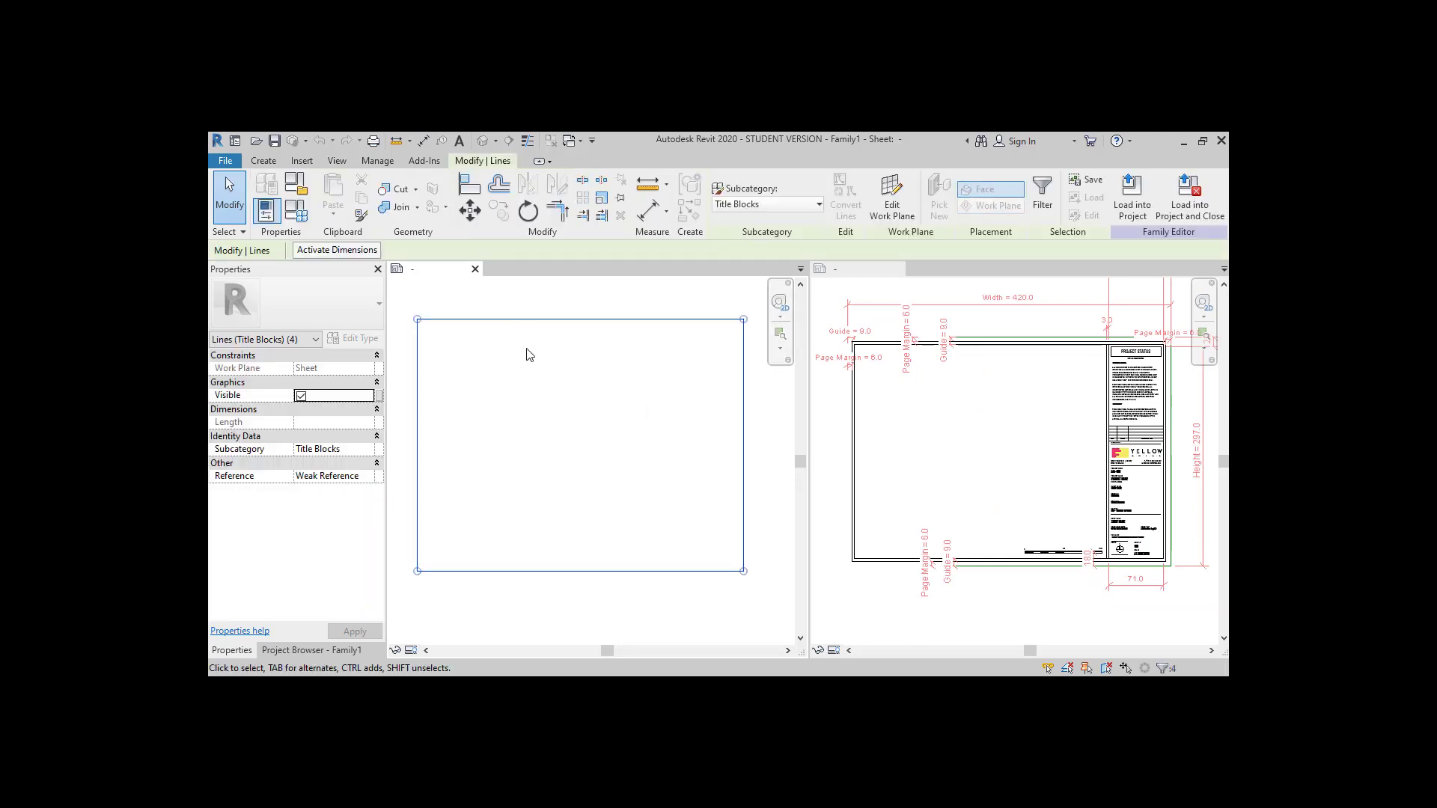
scroll(519, 319, down, 1)
click(518, 319)
click(520, 358)
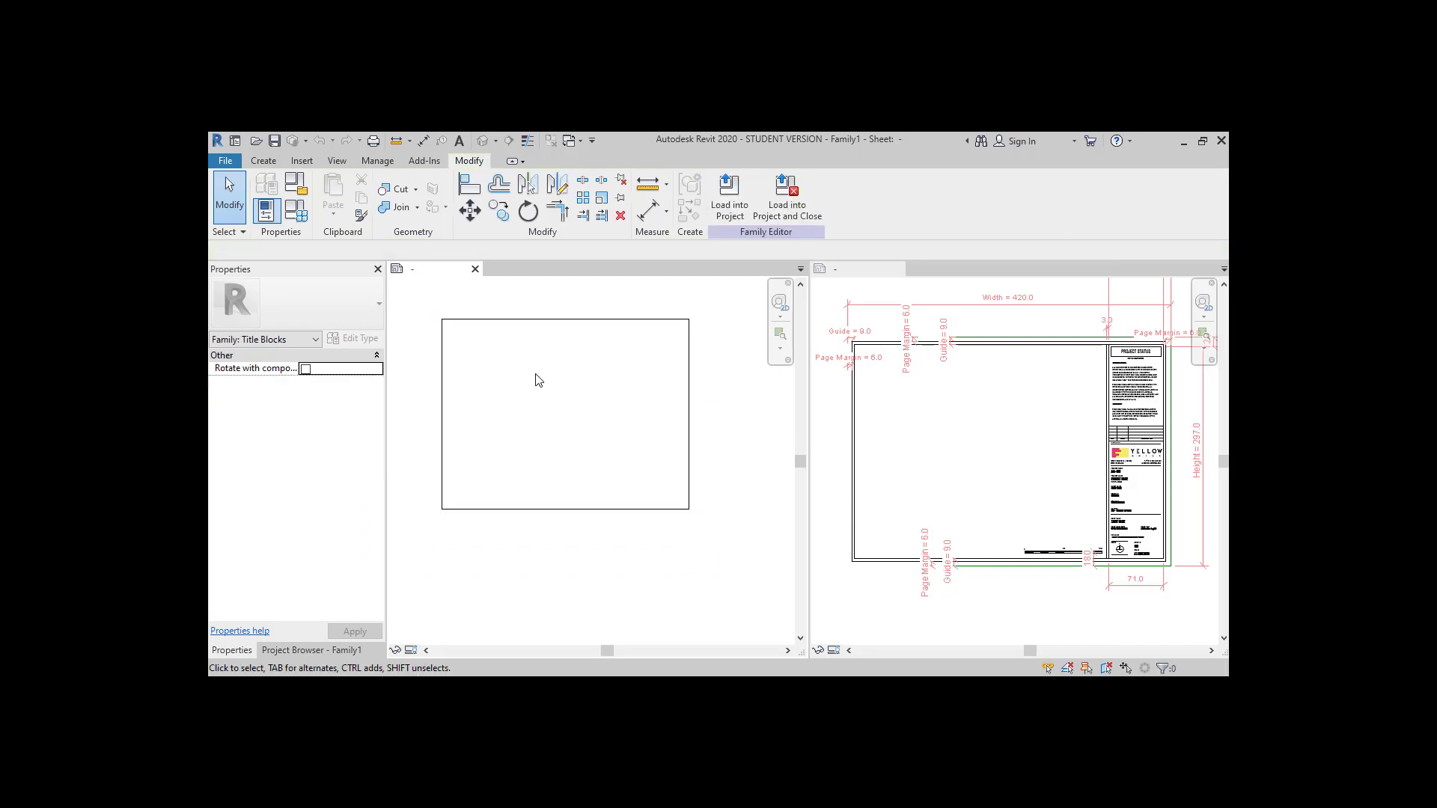
scroll(518, 474, down, 1)
scroll(499, 394, up, 1)
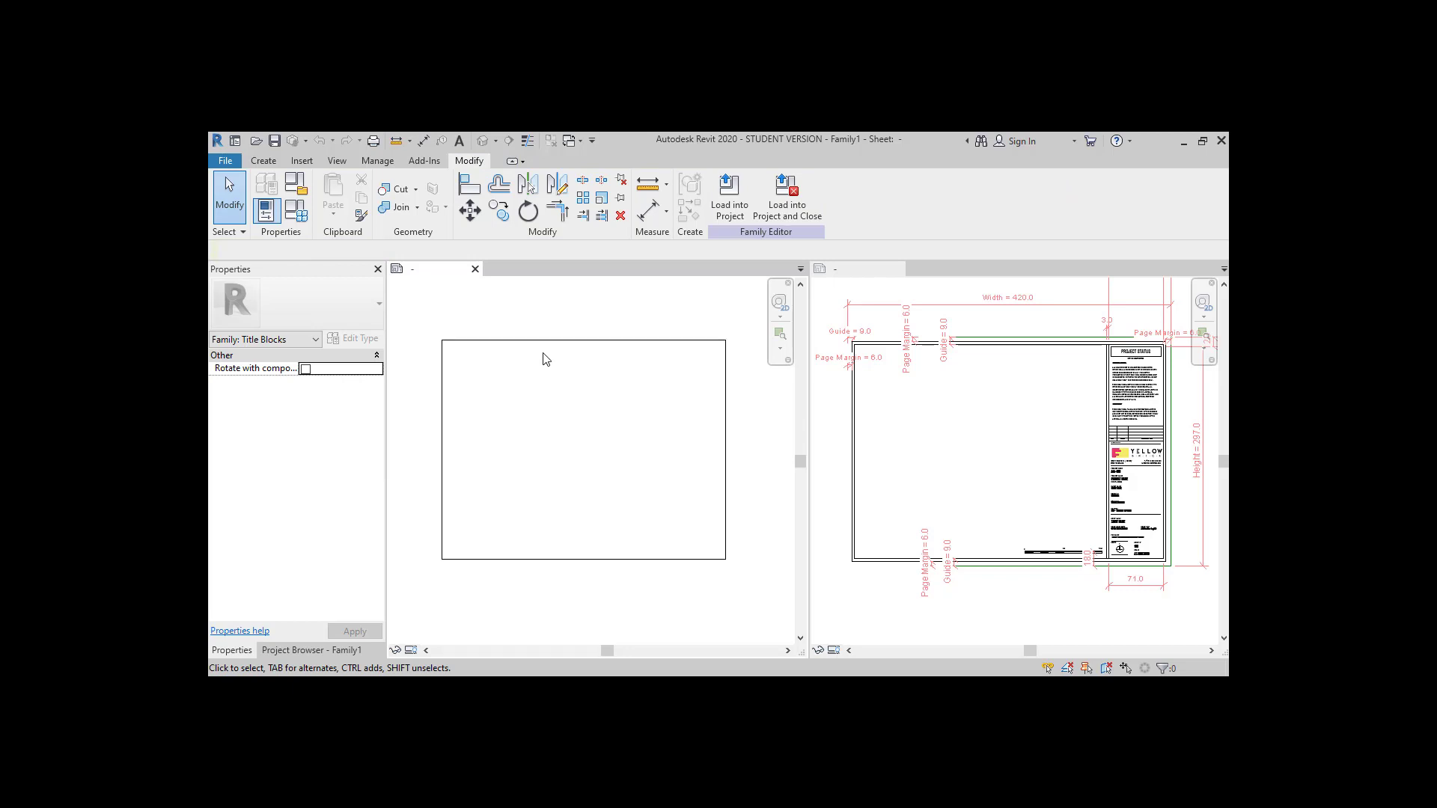
Set the length format in the new family's project units to millimeters
key(u)
key(n)
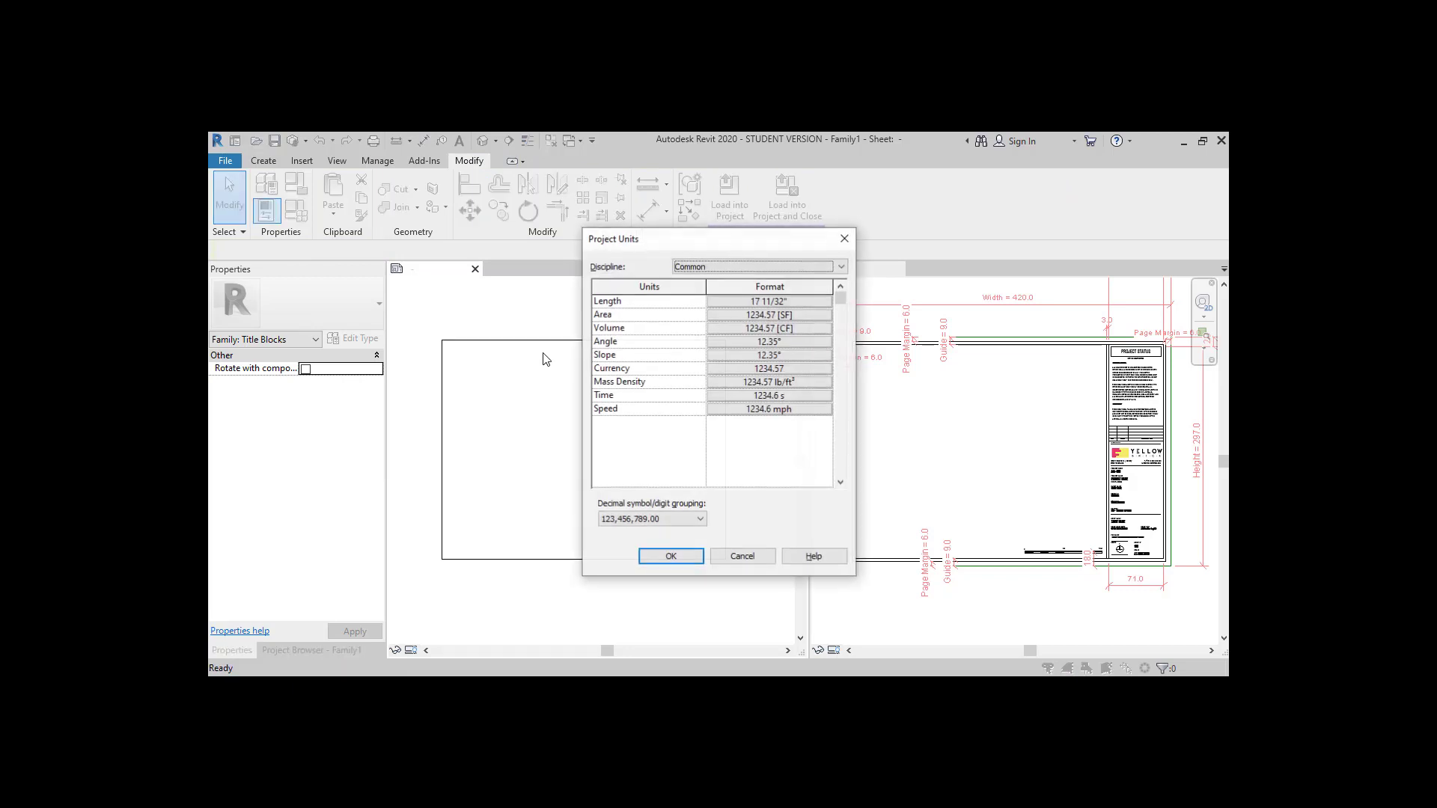
click(783, 302)
click(746, 330)
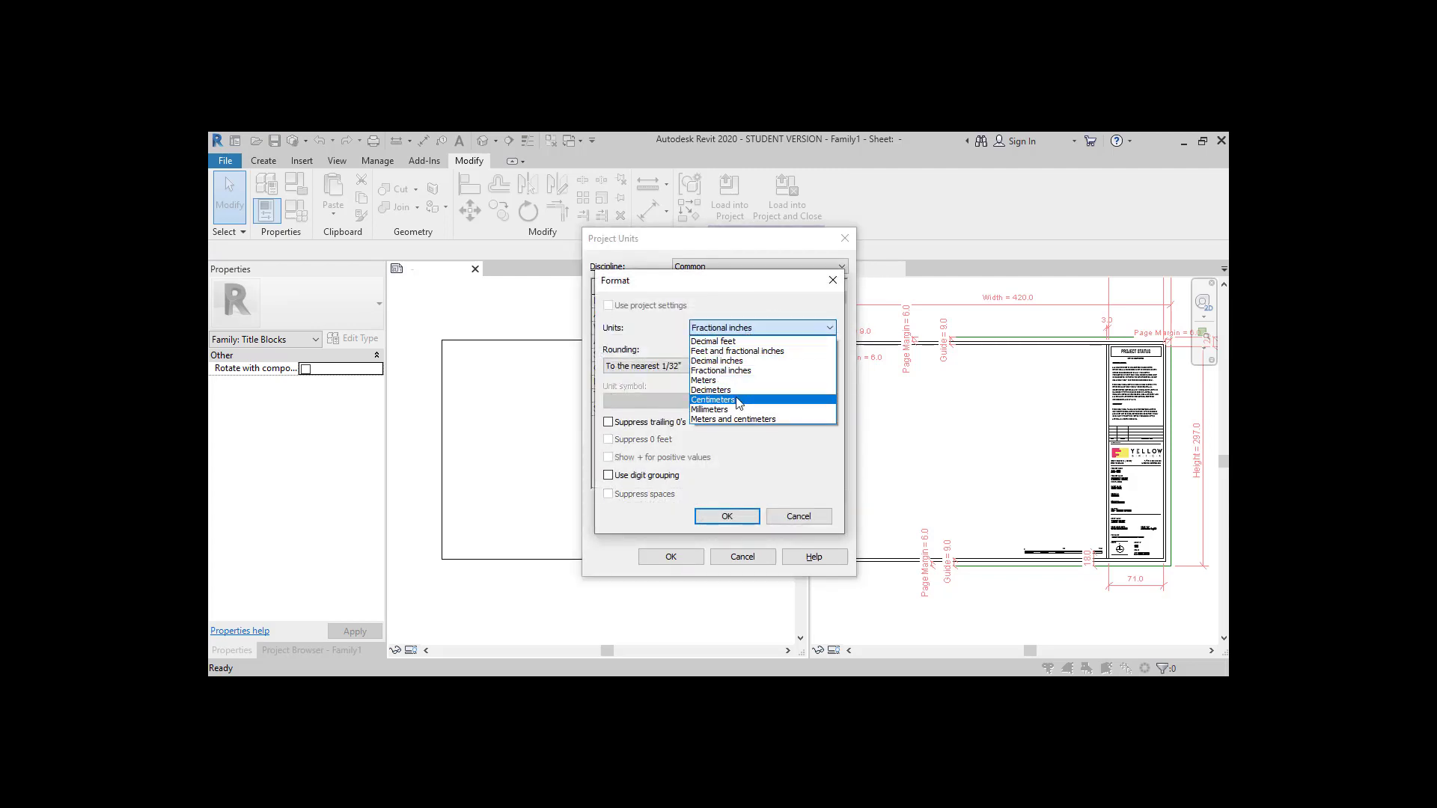
click(737, 410)
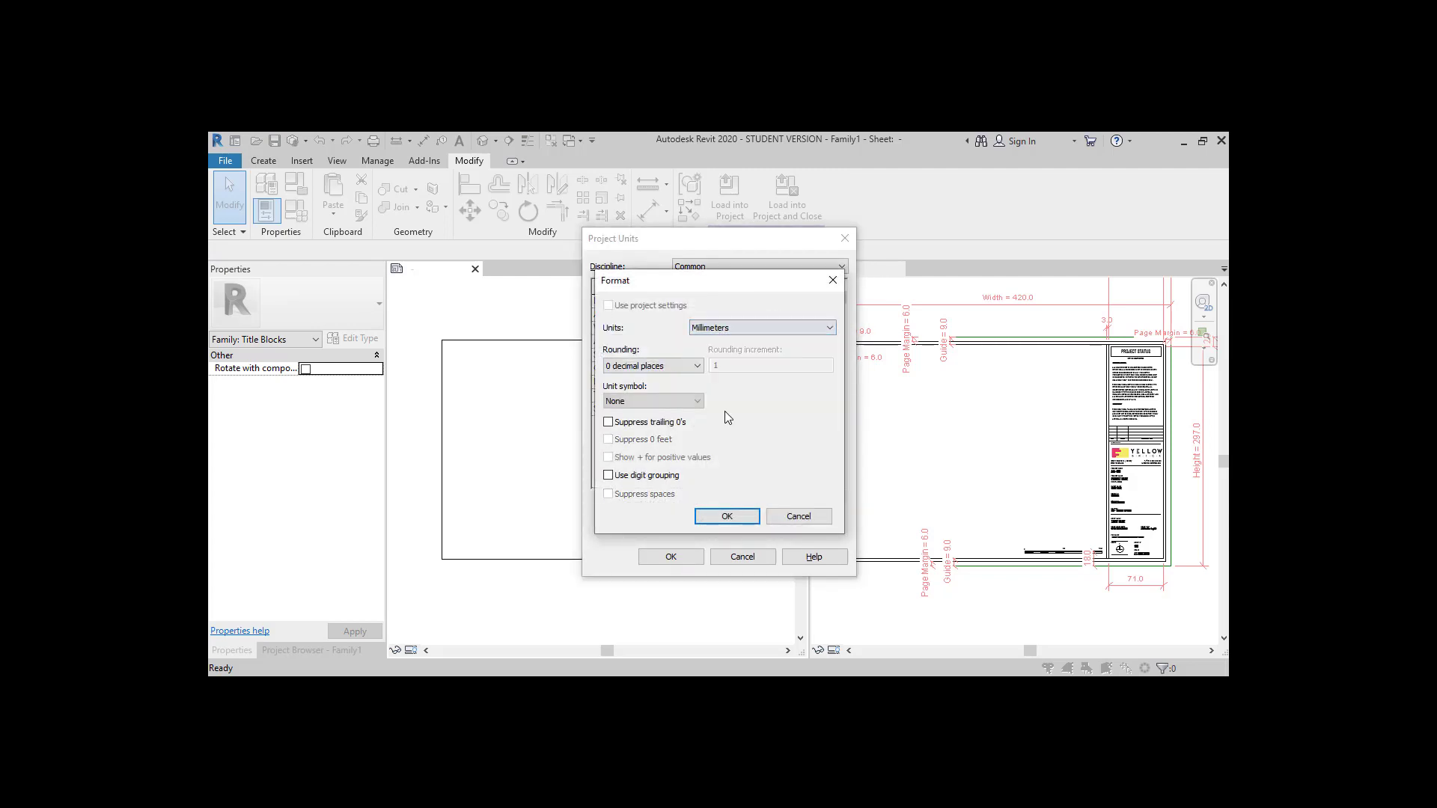
click(726, 518)
click(669, 556)
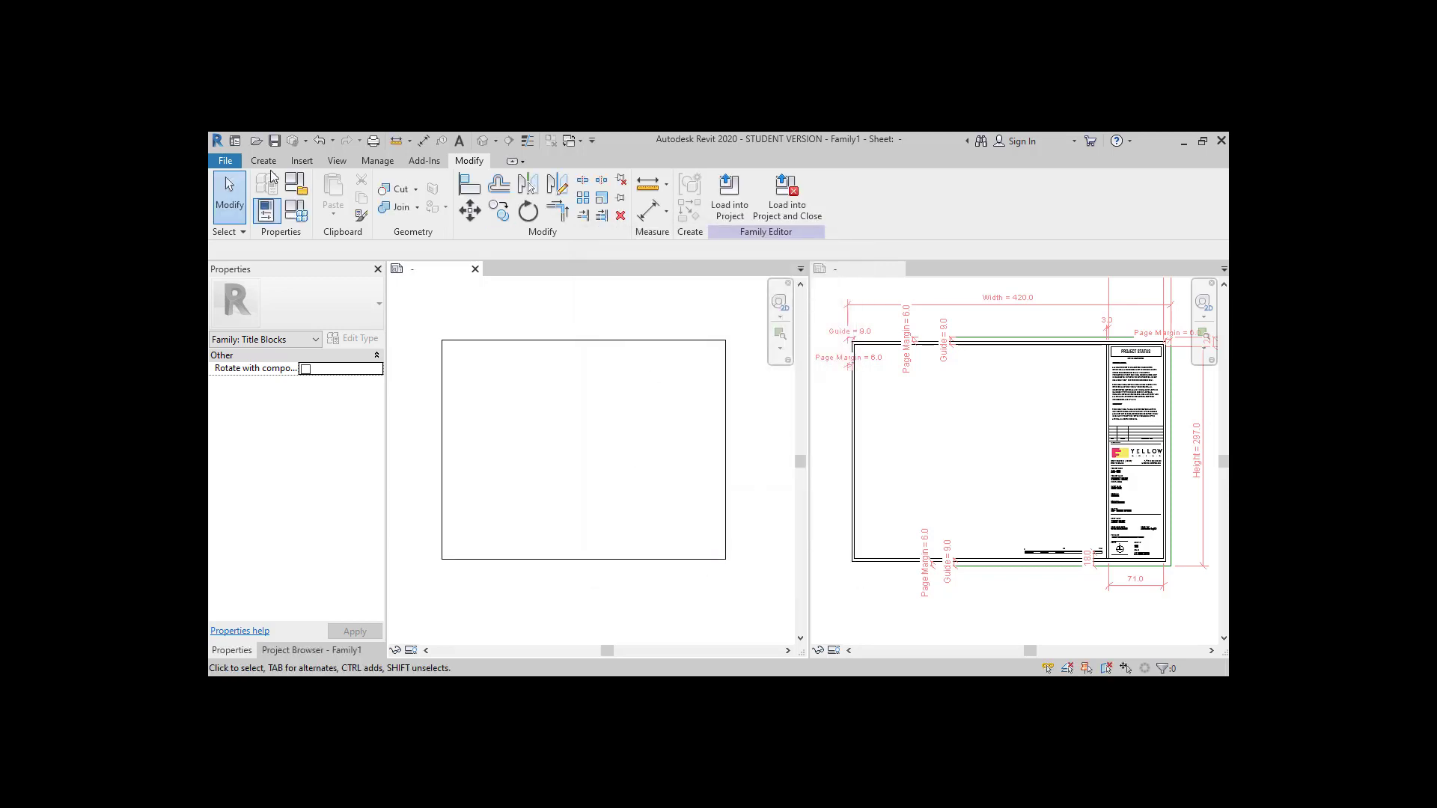
Draw three chained reference lines outside the sheet border's bottom, right and top edges, about 260 mm wide and 270 mm high
click(263, 160)
click(327, 189)
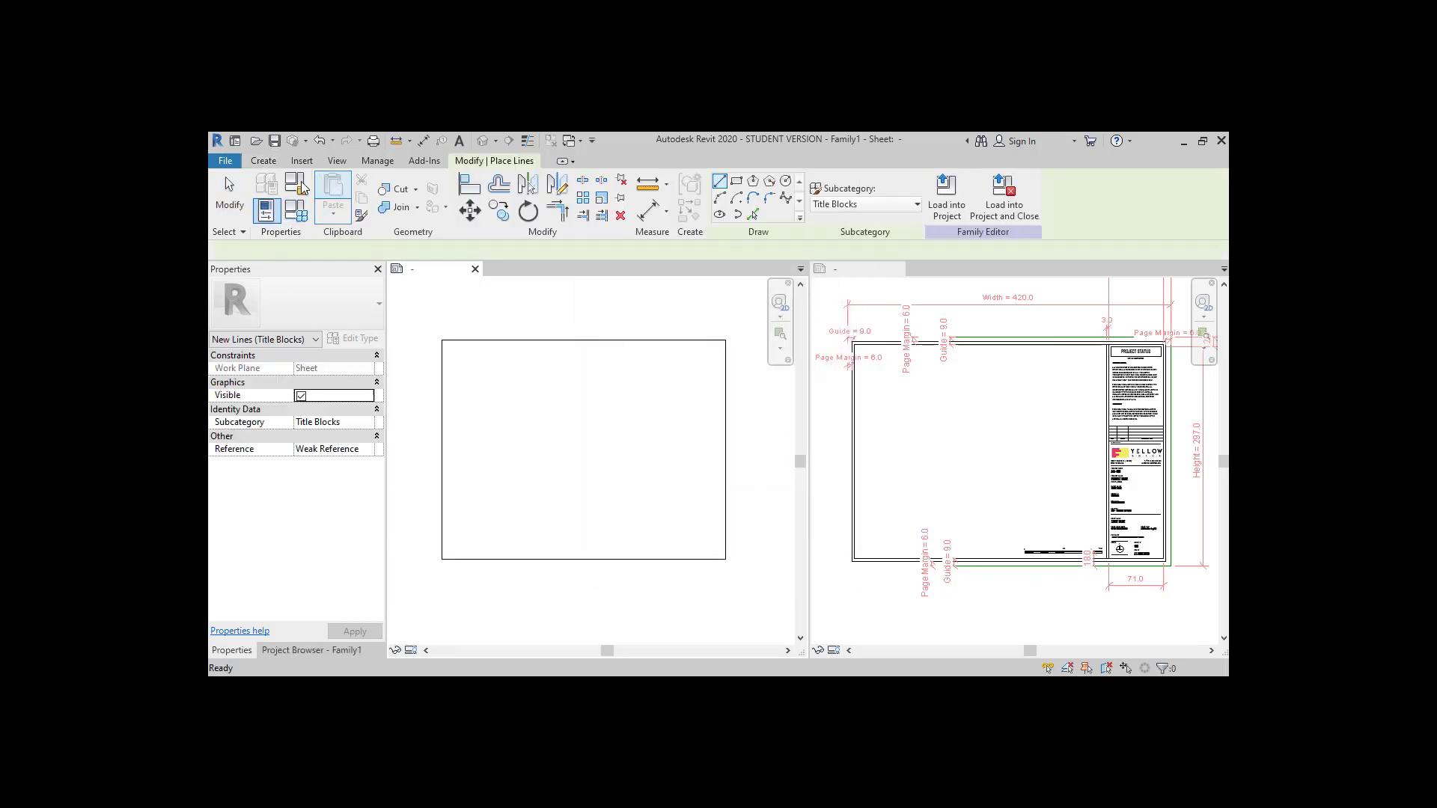
click(262, 161)
click(885, 196)
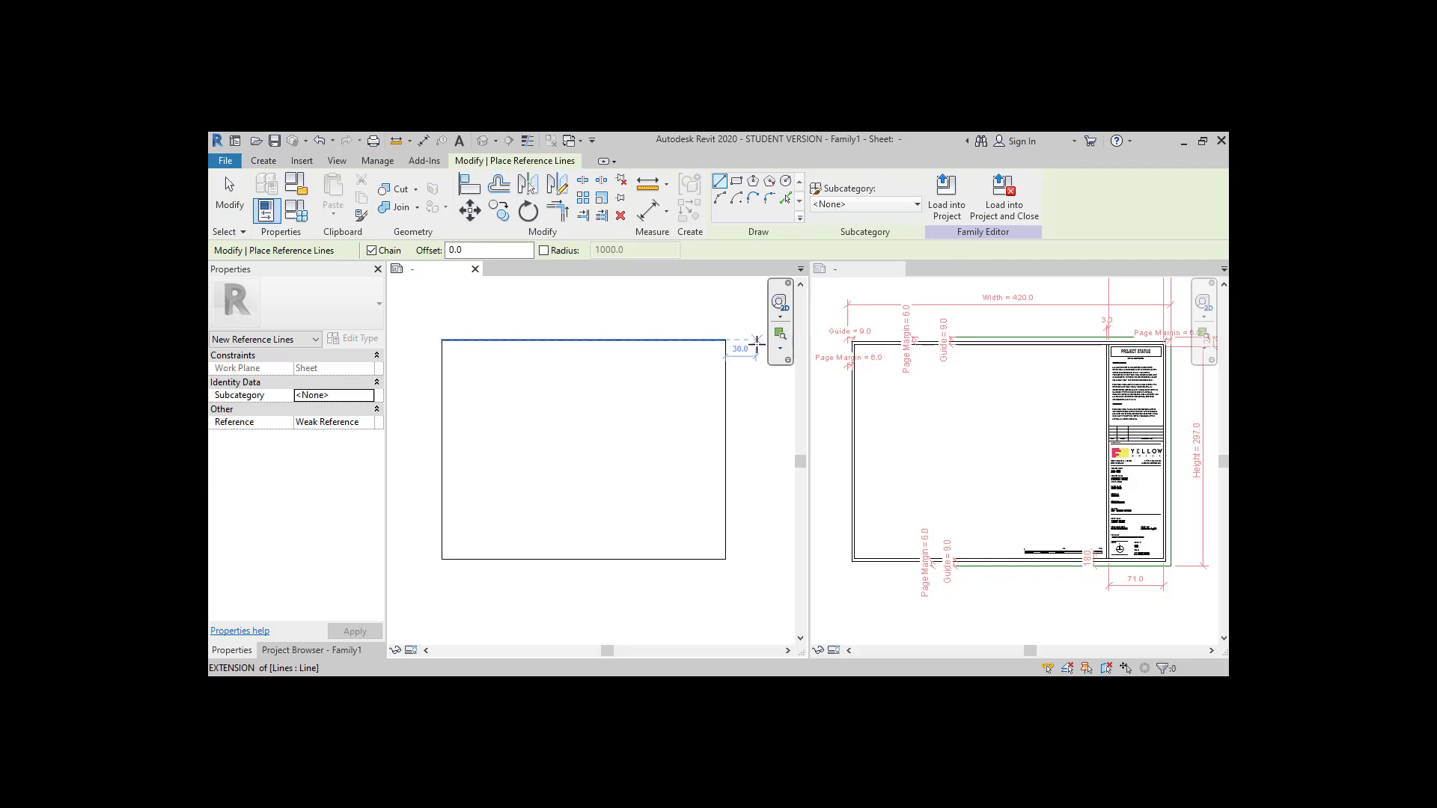
click(751, 588)
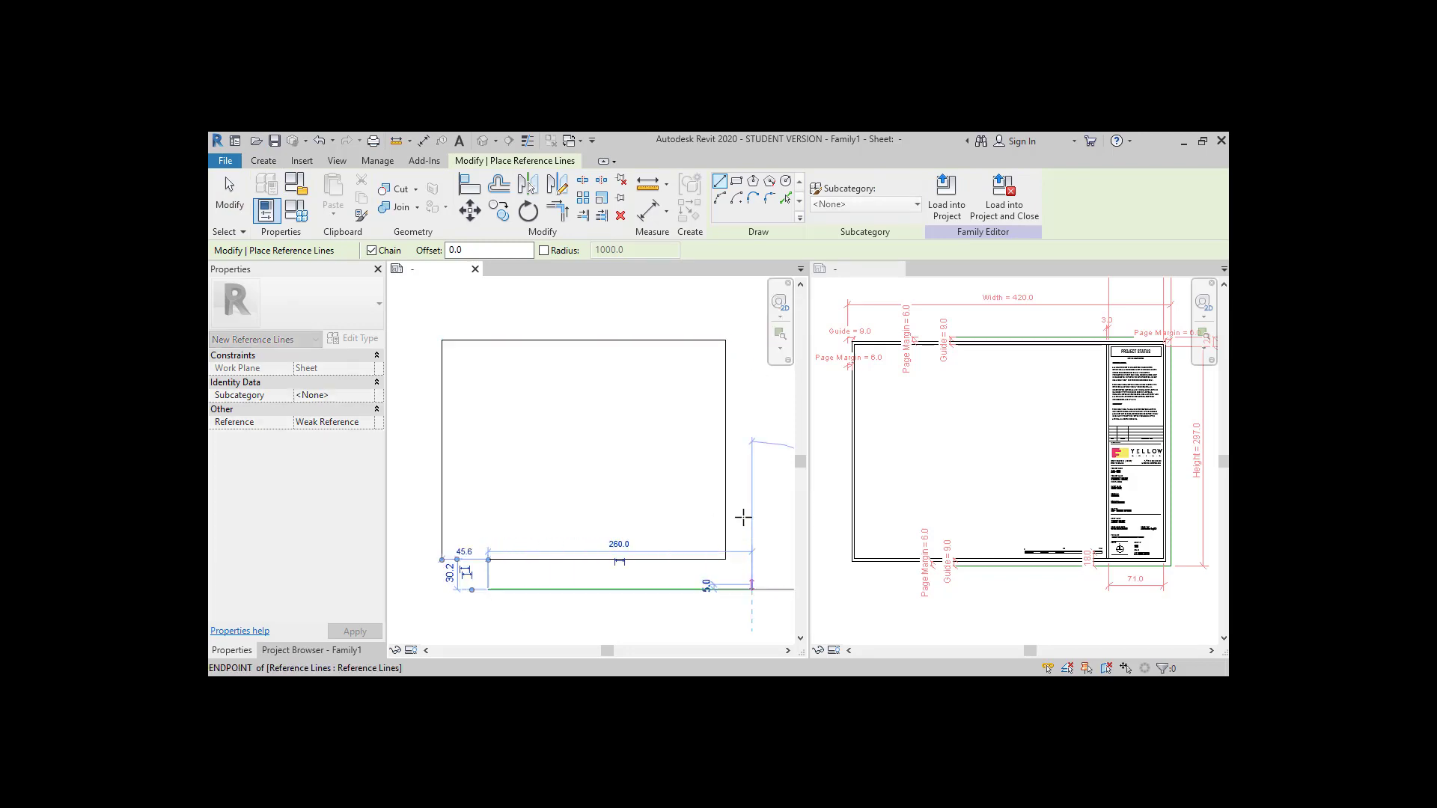
click(750, 316)
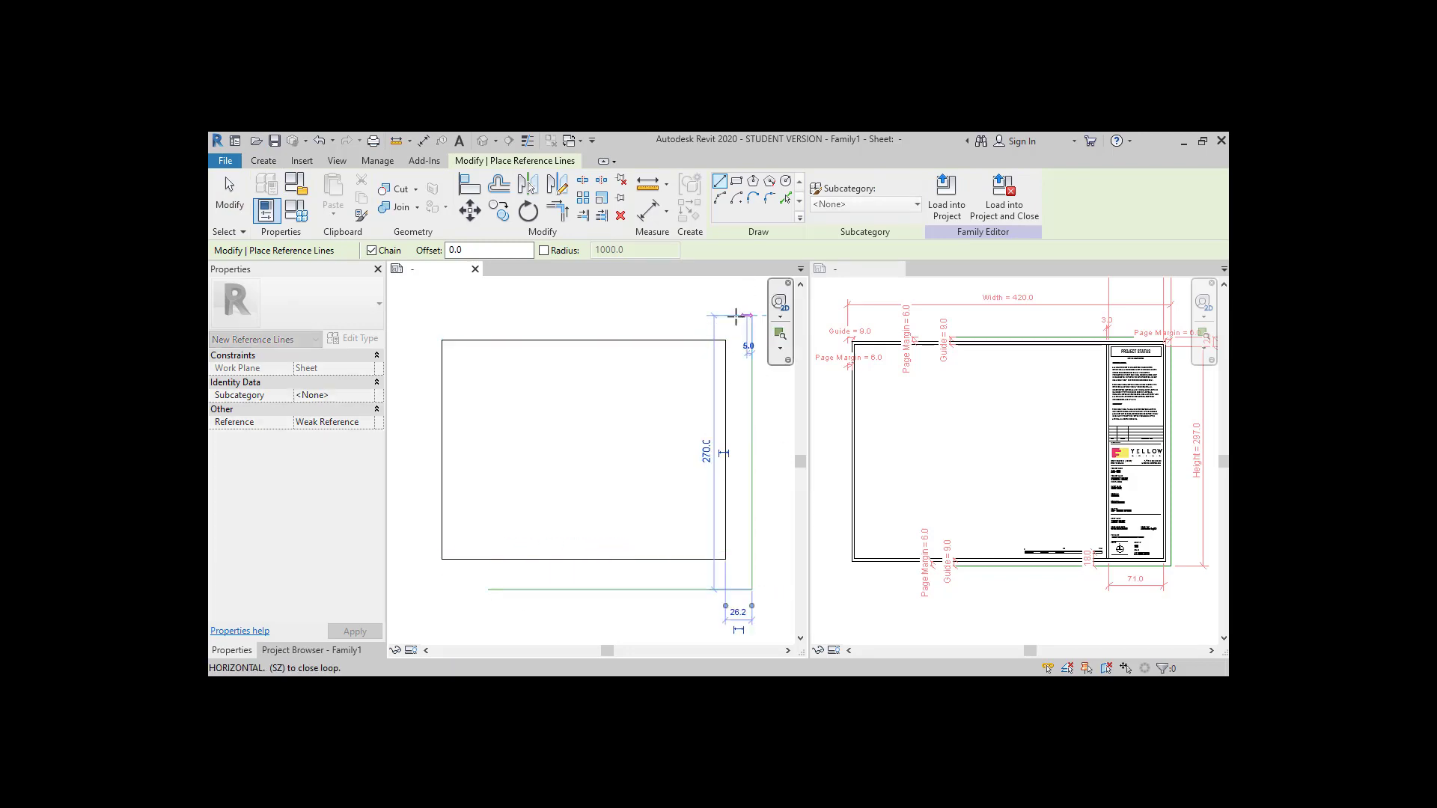
click(486, 316)
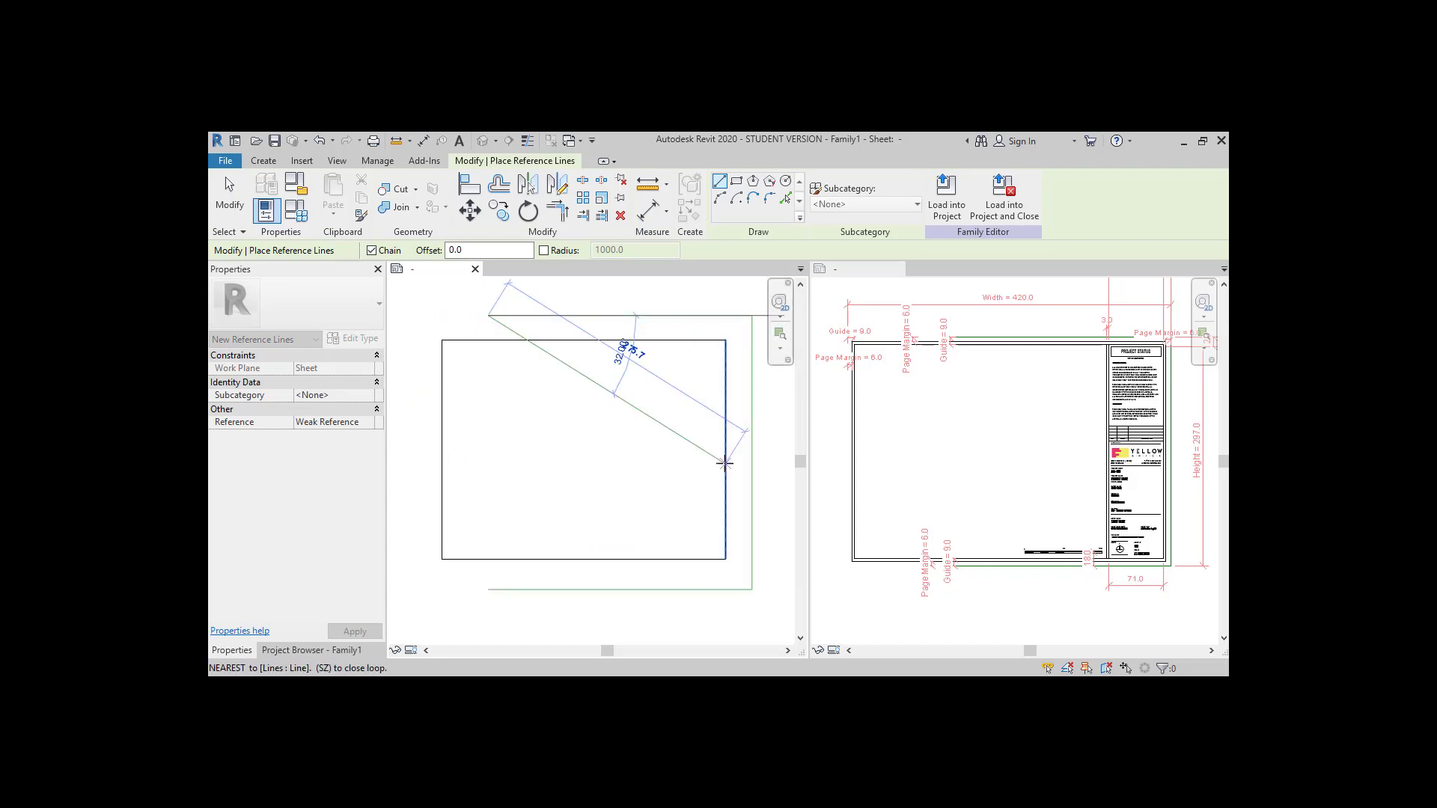
key(Escape)
key(Escape)
scroll(568, 426, down, 2)
click(688, 447)
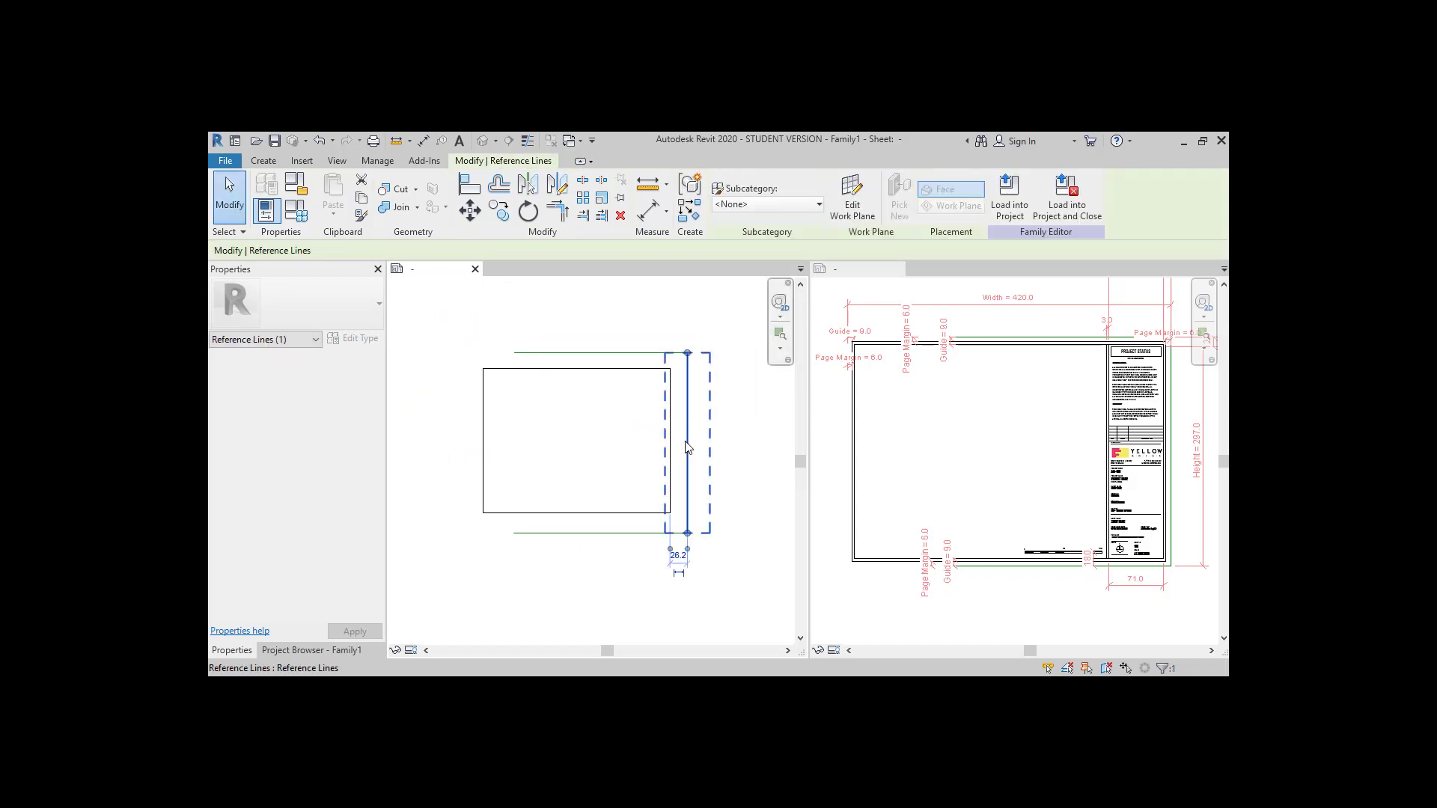
click(620, 198)
click(656, 347)
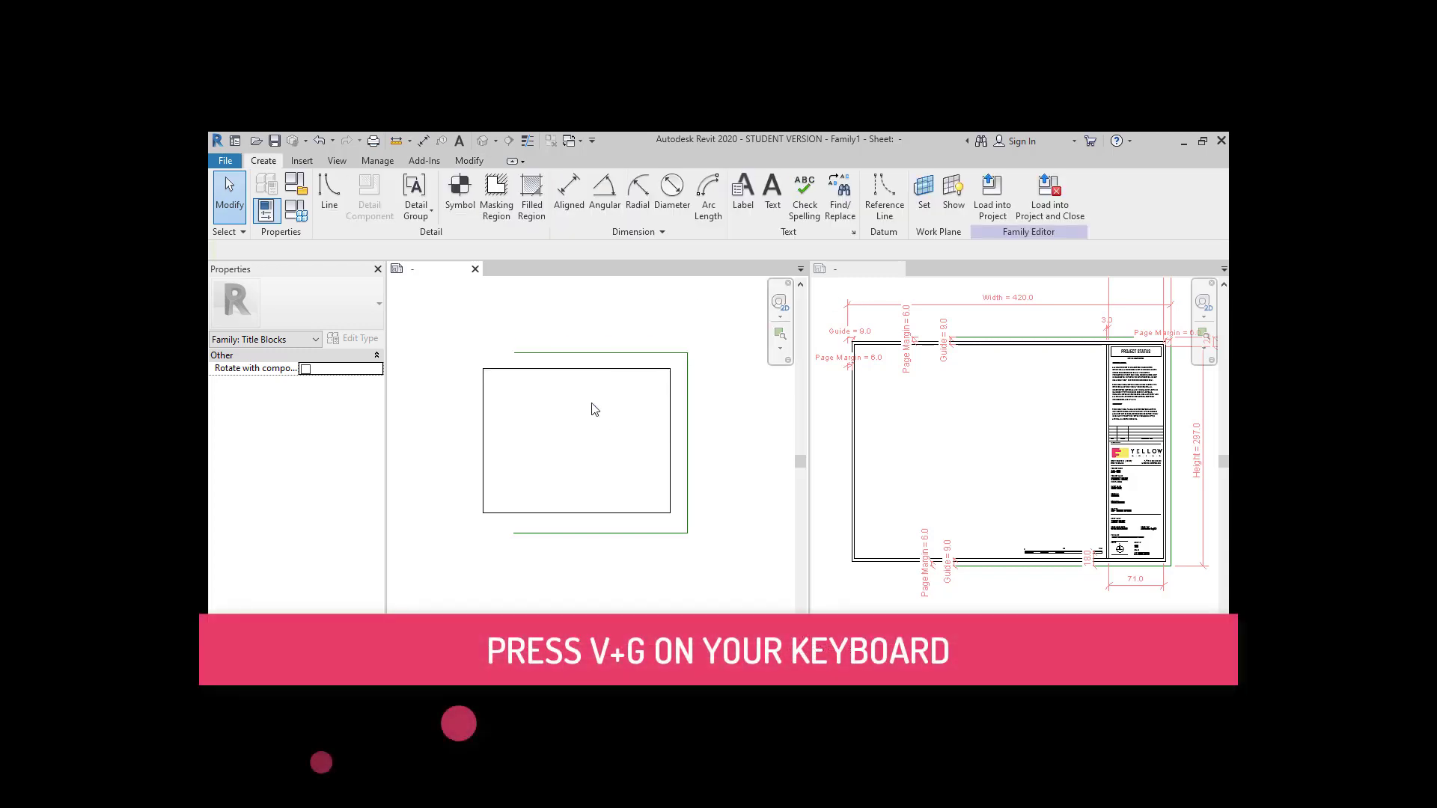
Create a new object style subcategory named Page Size under Title Blocks
key(v)
key(g)
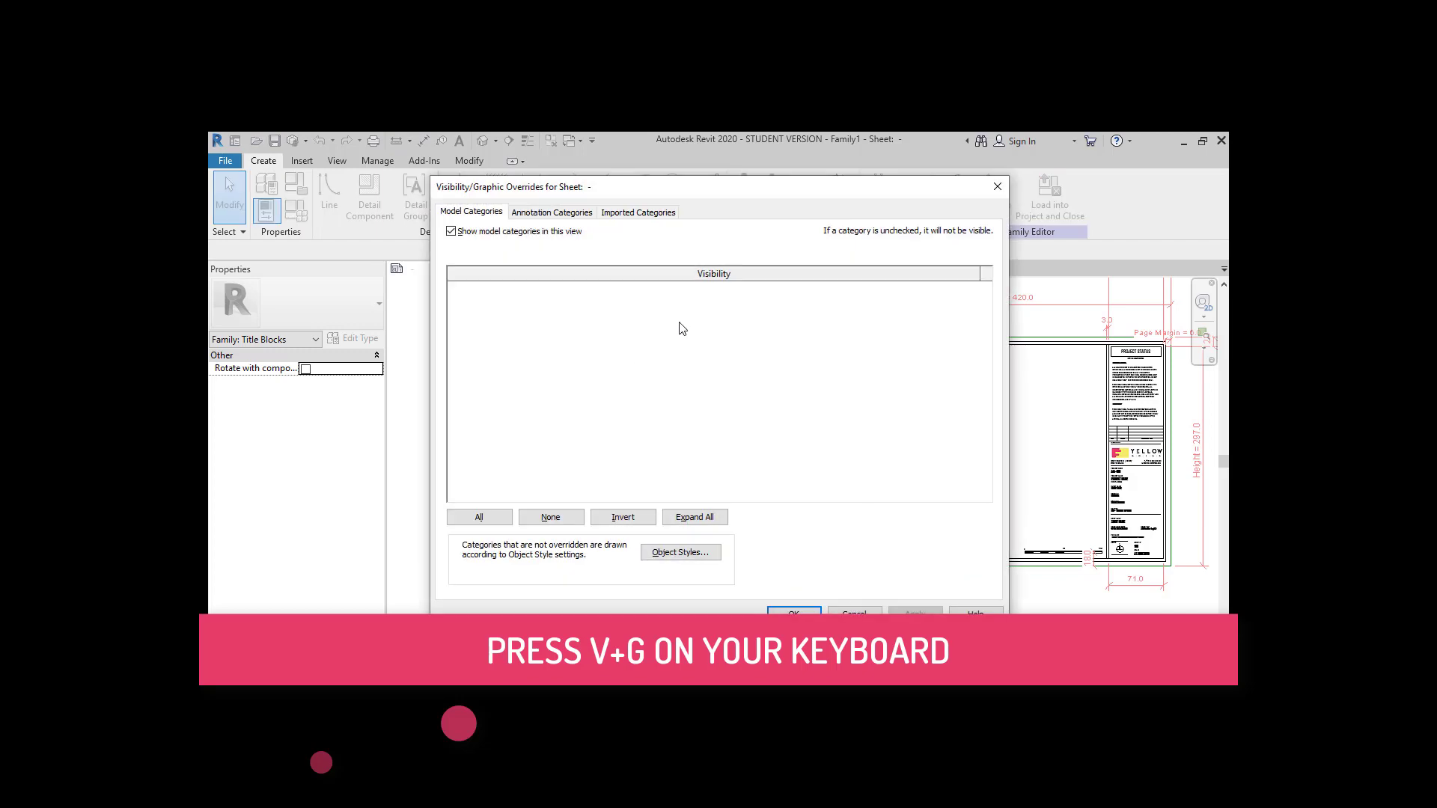
click(551, 212)
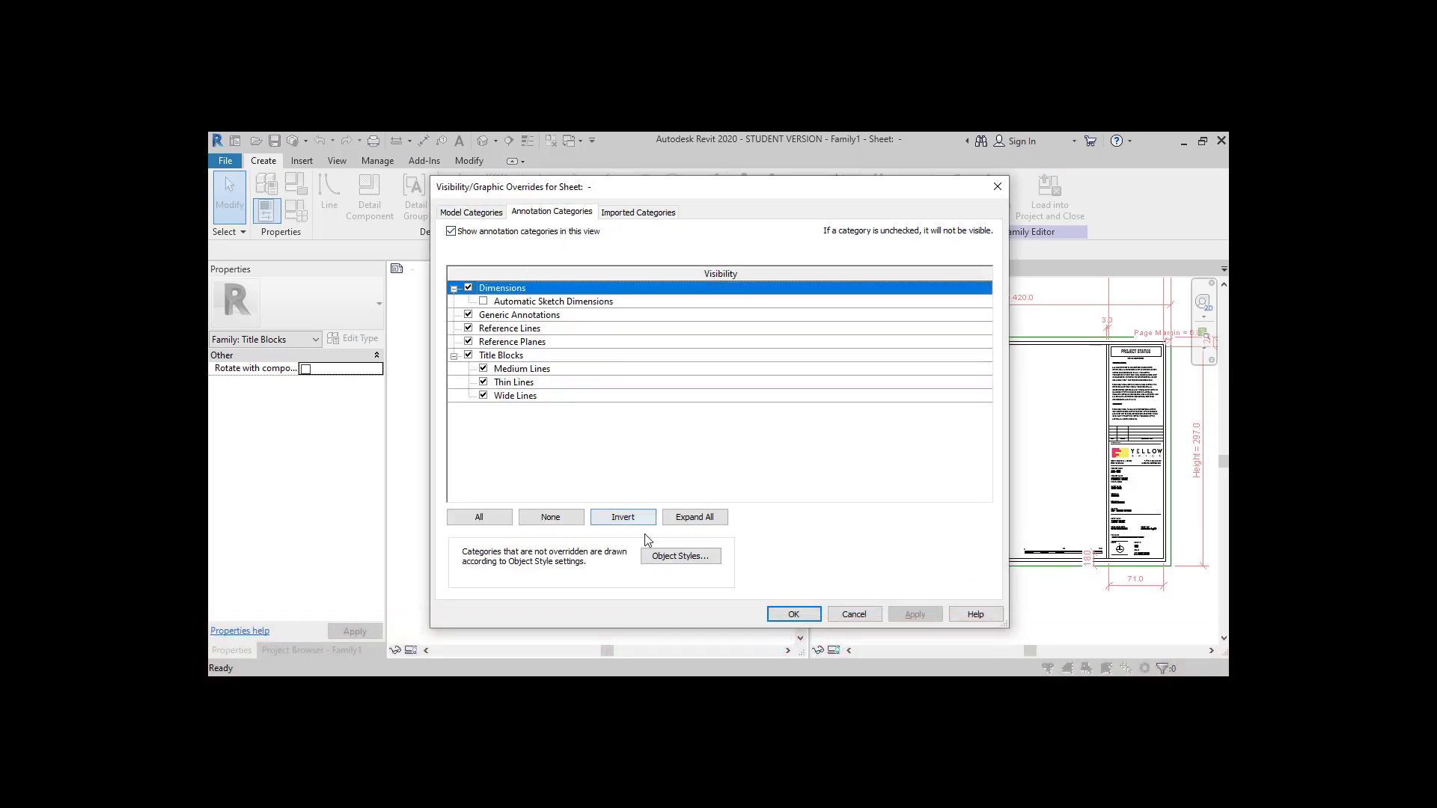
click(661, 558)
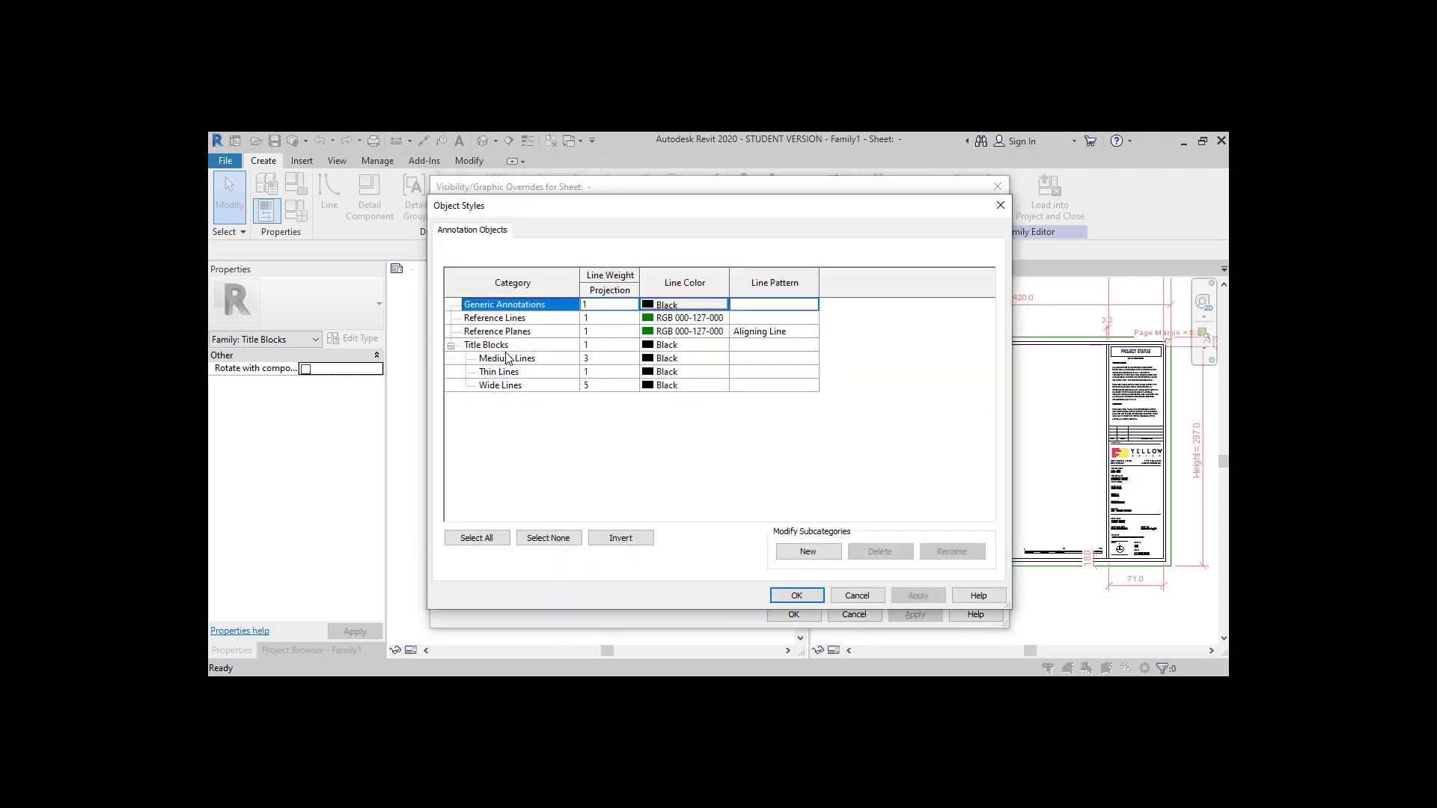
click(506, 347)
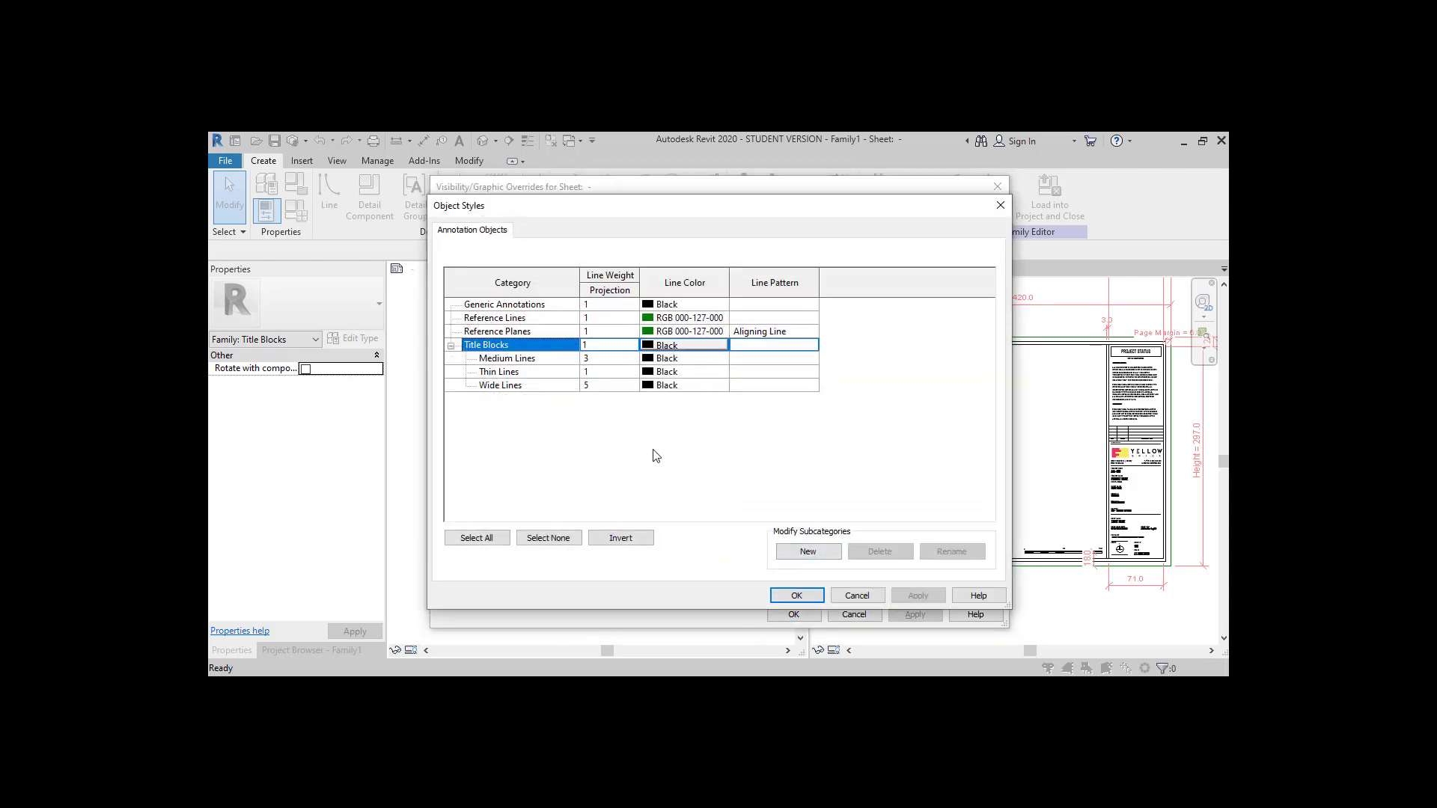
click(808, 552)
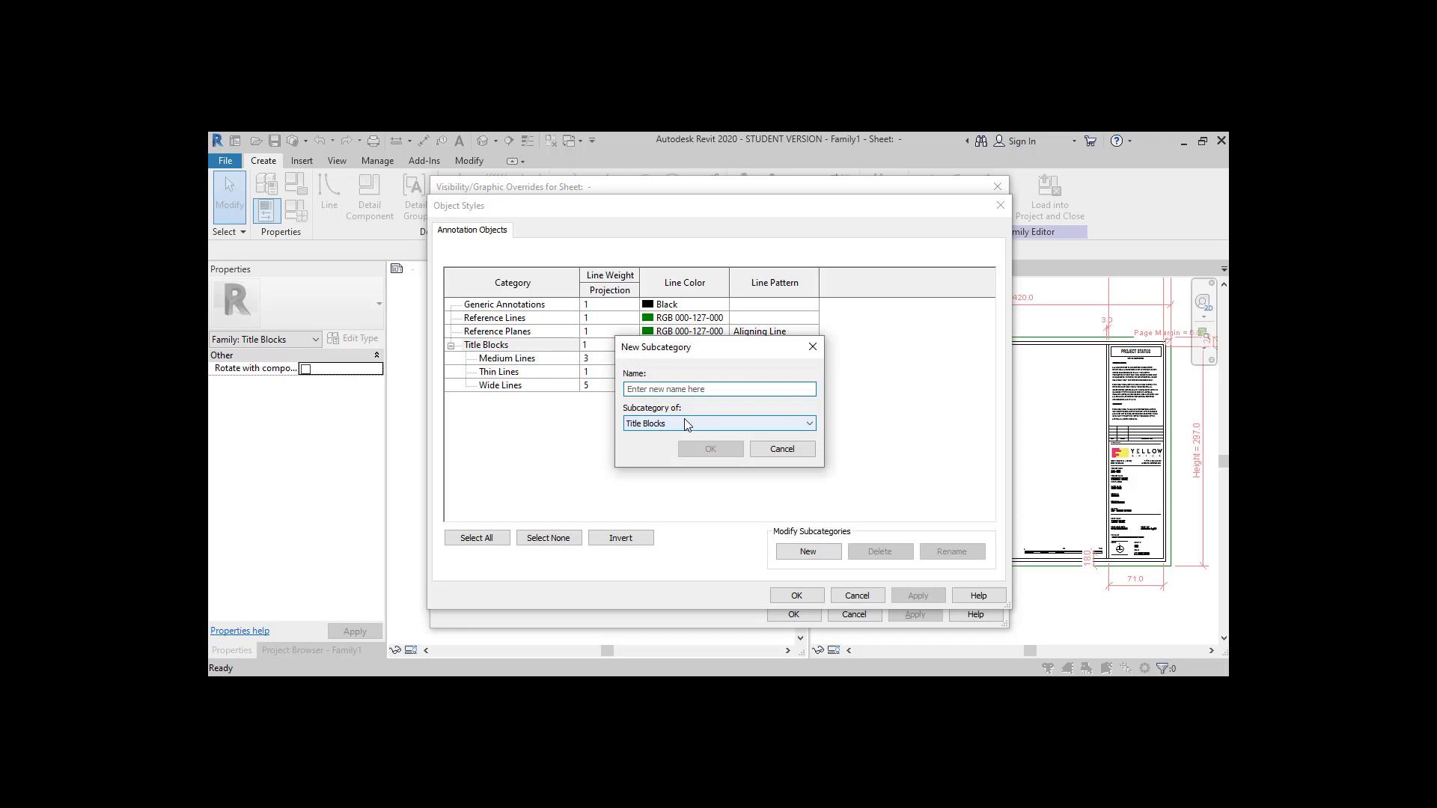
text(Page S)
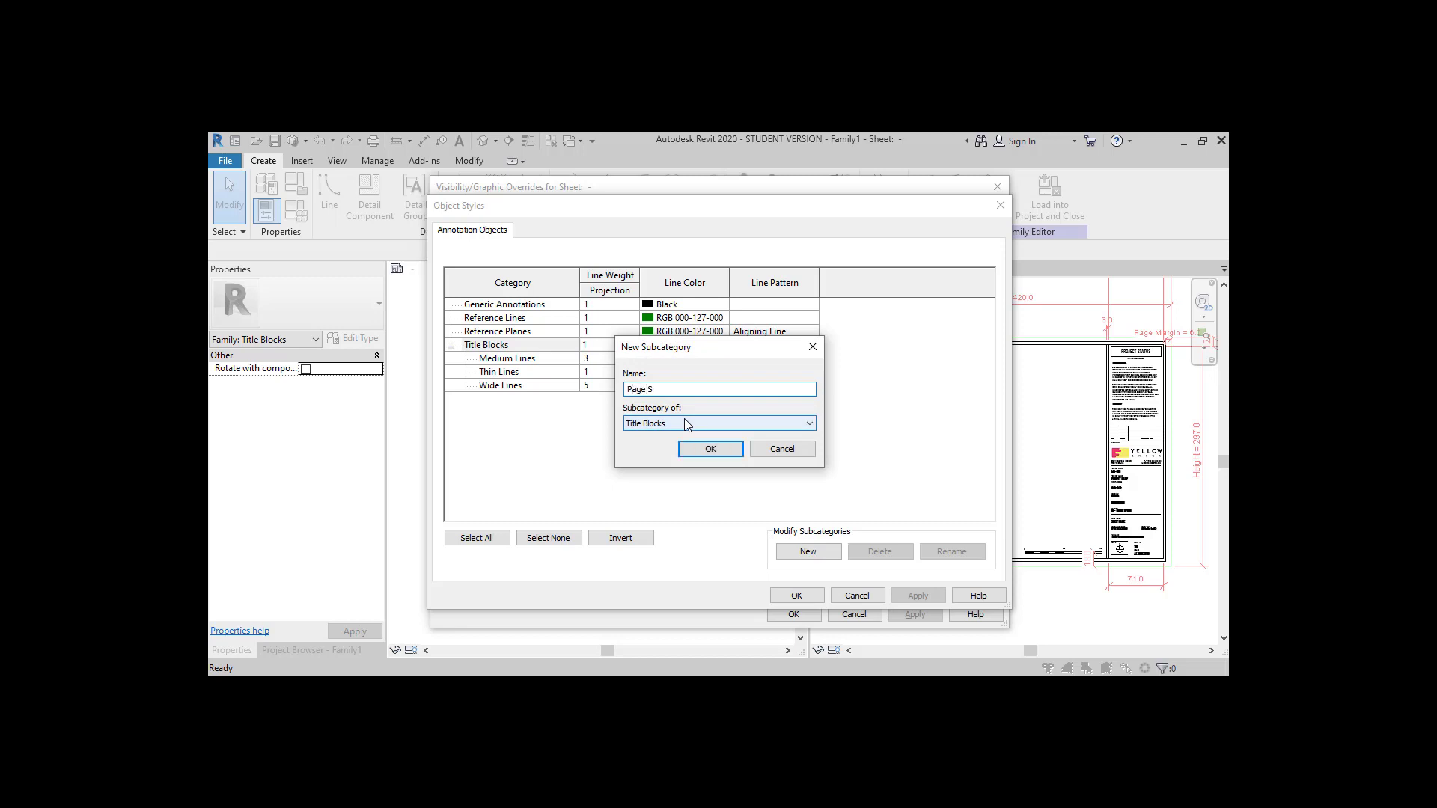
text(ize)
click(676, 425)
click(676, 426)
click(687, 452)
Set the Page Size subcategory's line color to white and accept the object style and visibility settings
click(722, 372)
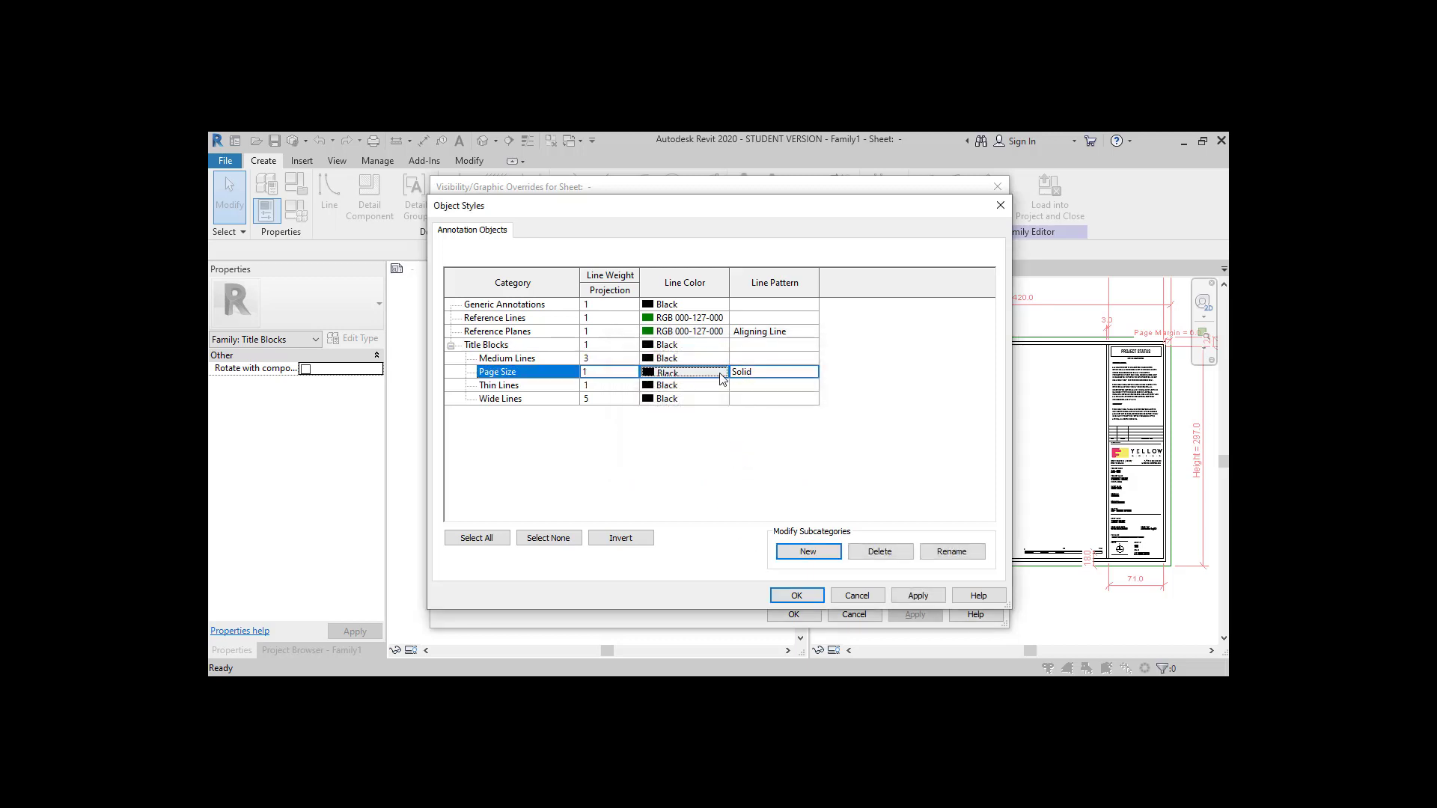
click(698, 383)
click(779, 535)
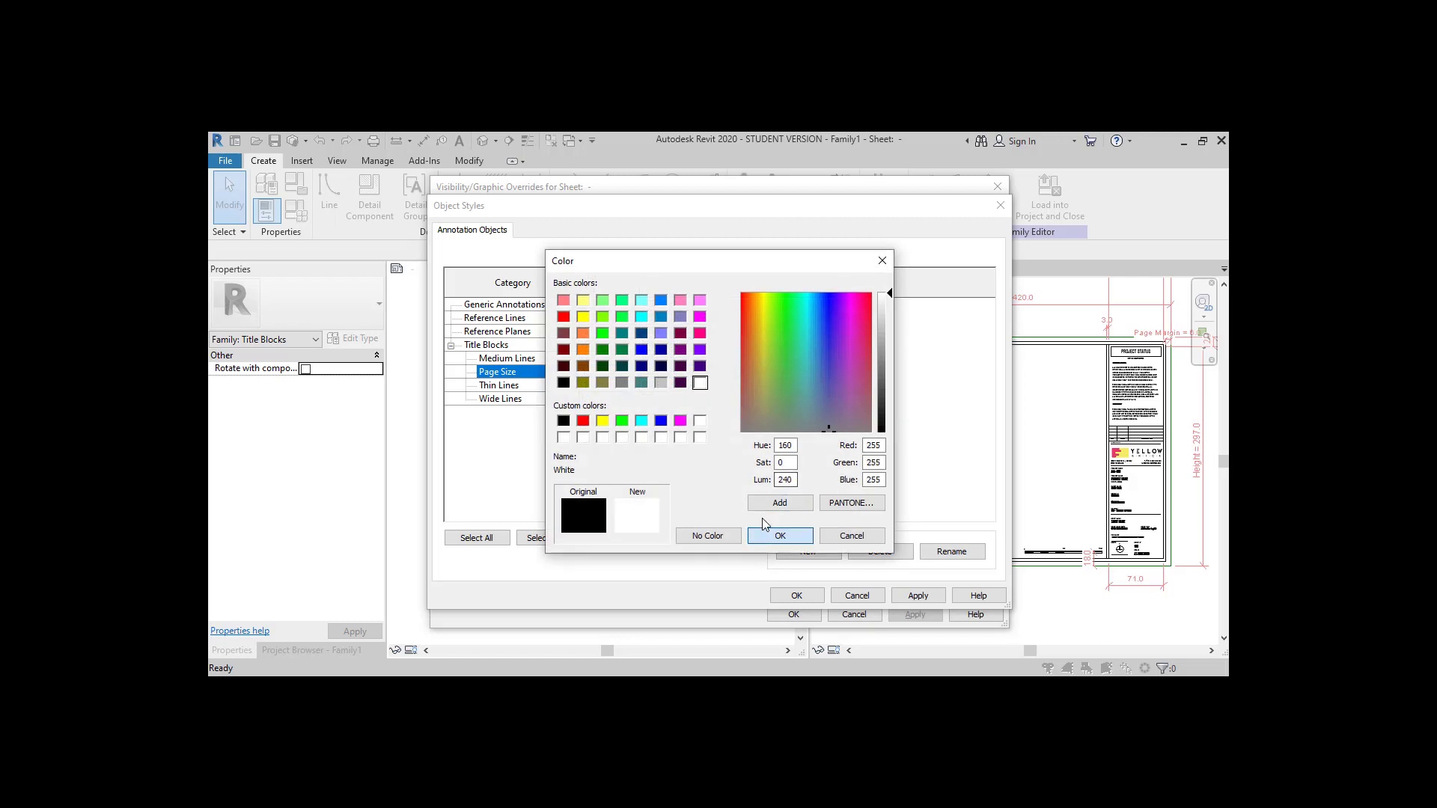
click(796, 596)
click(795, 612)
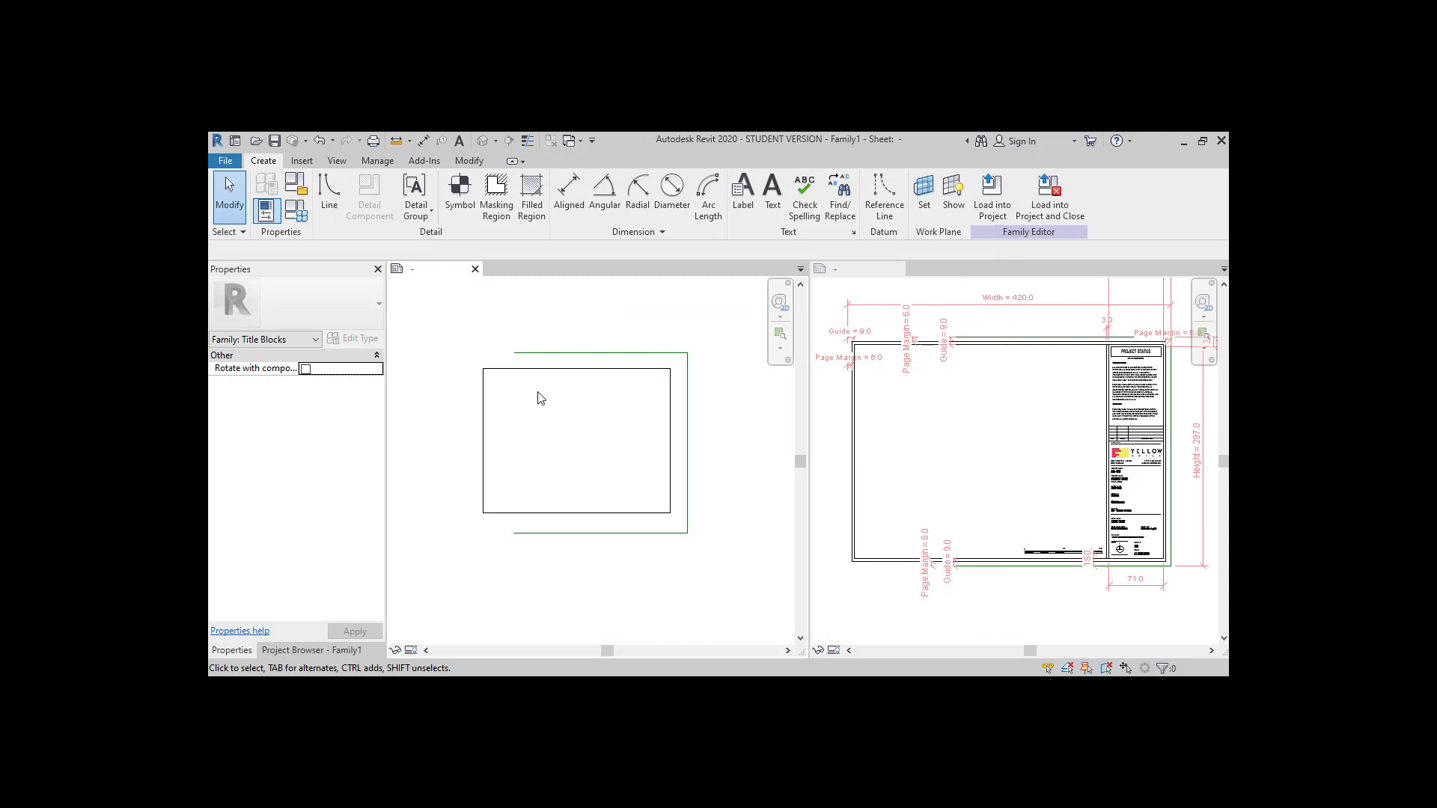
Assign the four connected sheet border lines to the Page Size subcategory and check one border line's assignment
key(Tab)
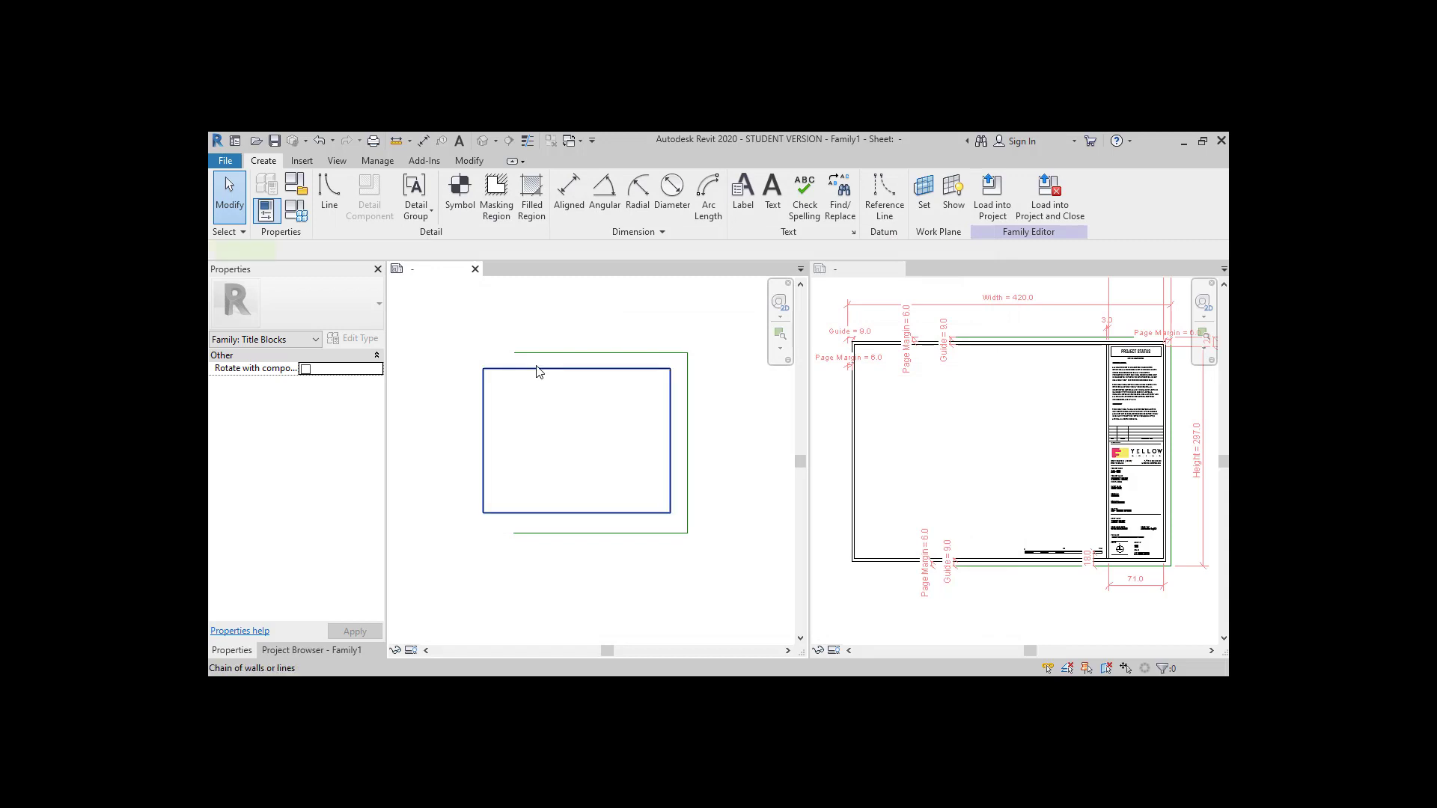
click(536, 368)
click(778, 208)
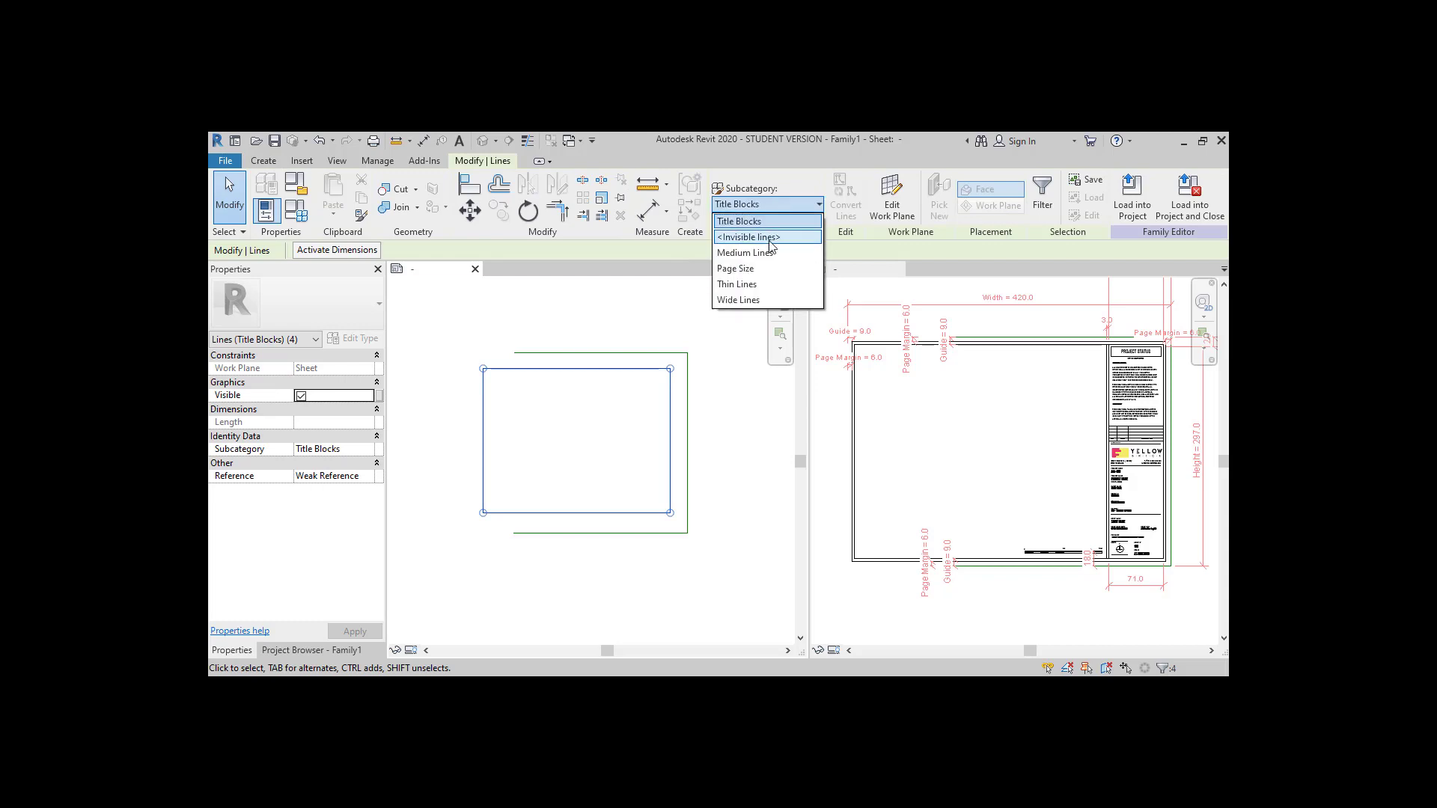
click(756, 281)
click(550, 382)
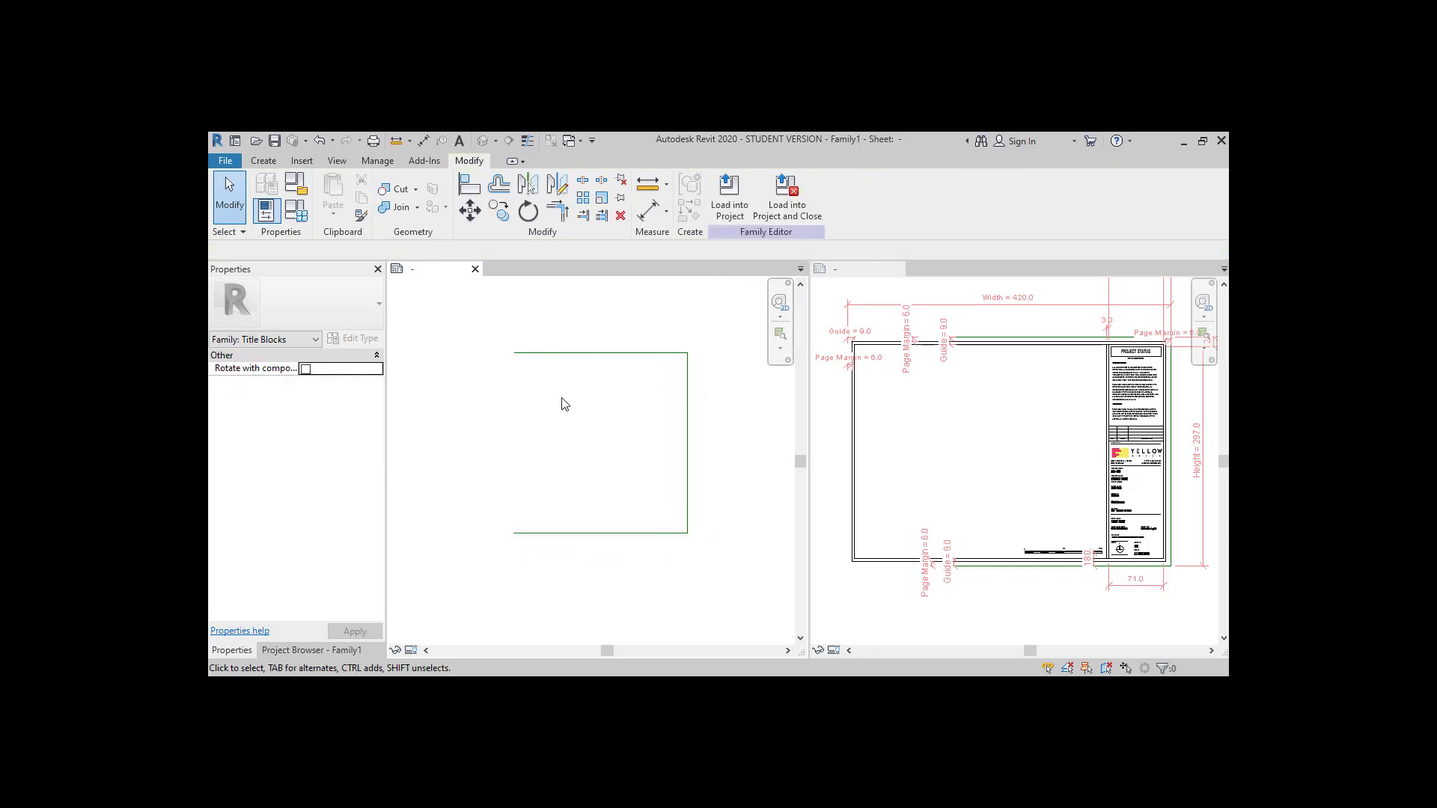
click(590, 373)
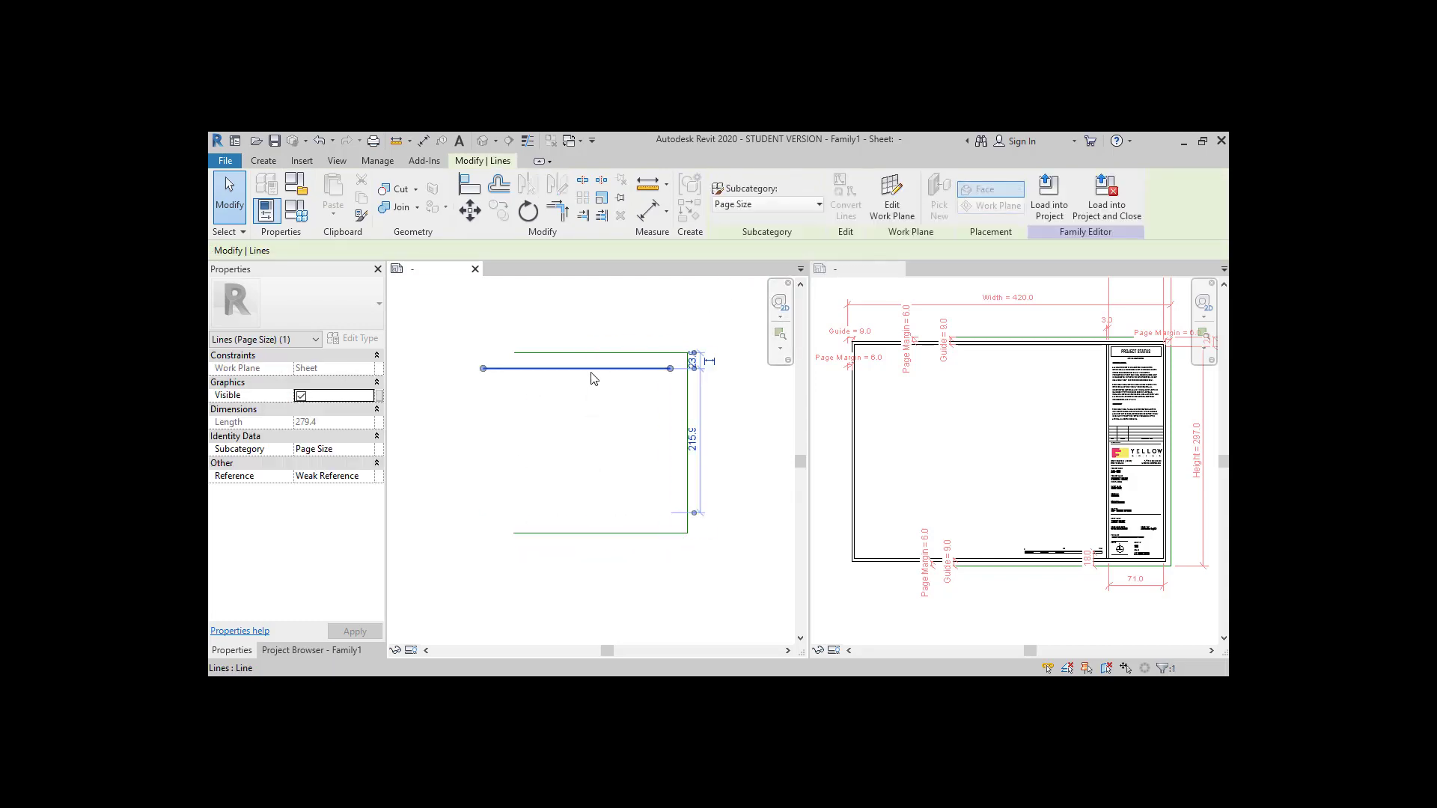
scroll(590, 374, up, 1)
key(Escape)
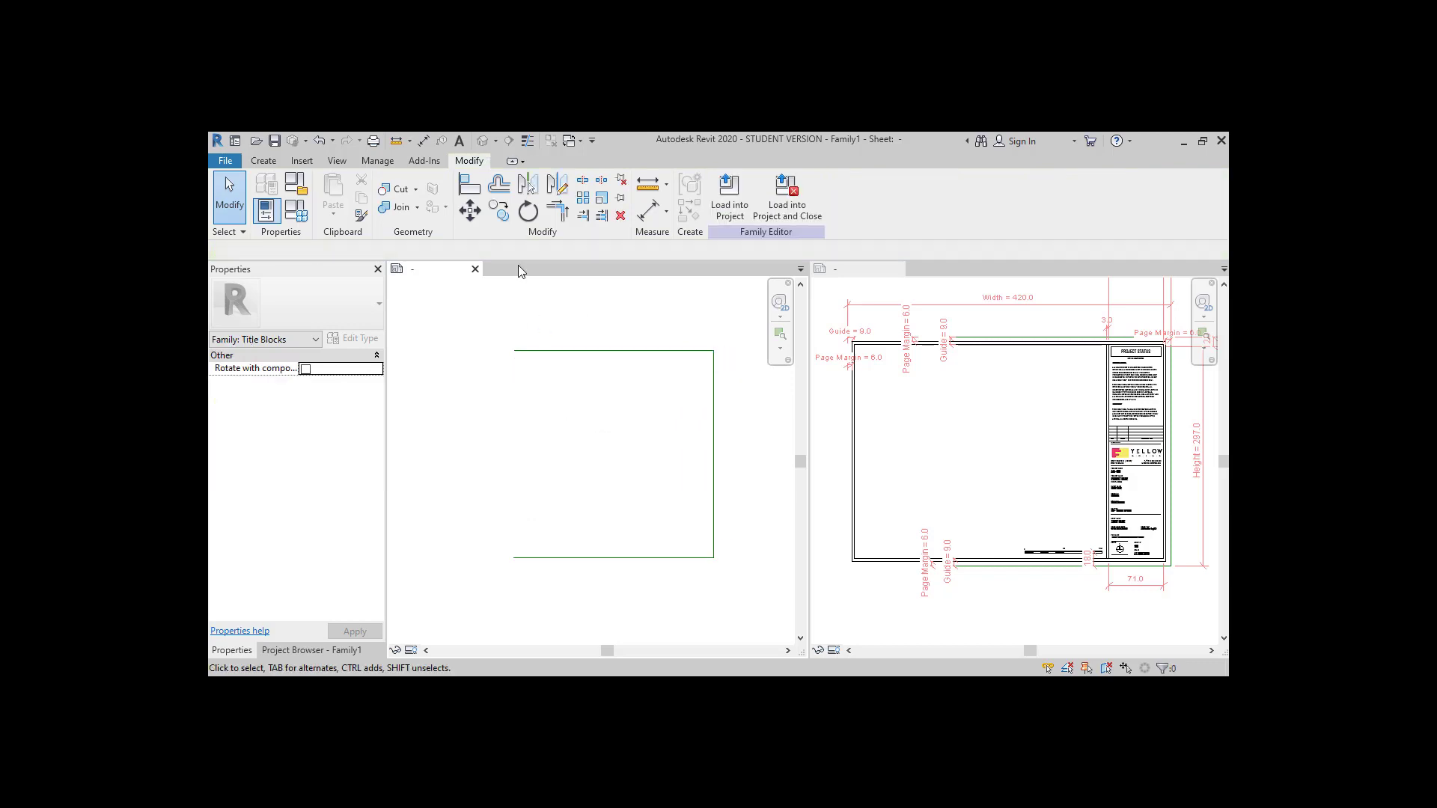
Align the sheet border's top, bottom and right lines to the matching reference lines and lock the alignments
click(469, 186)
click(557, 350)
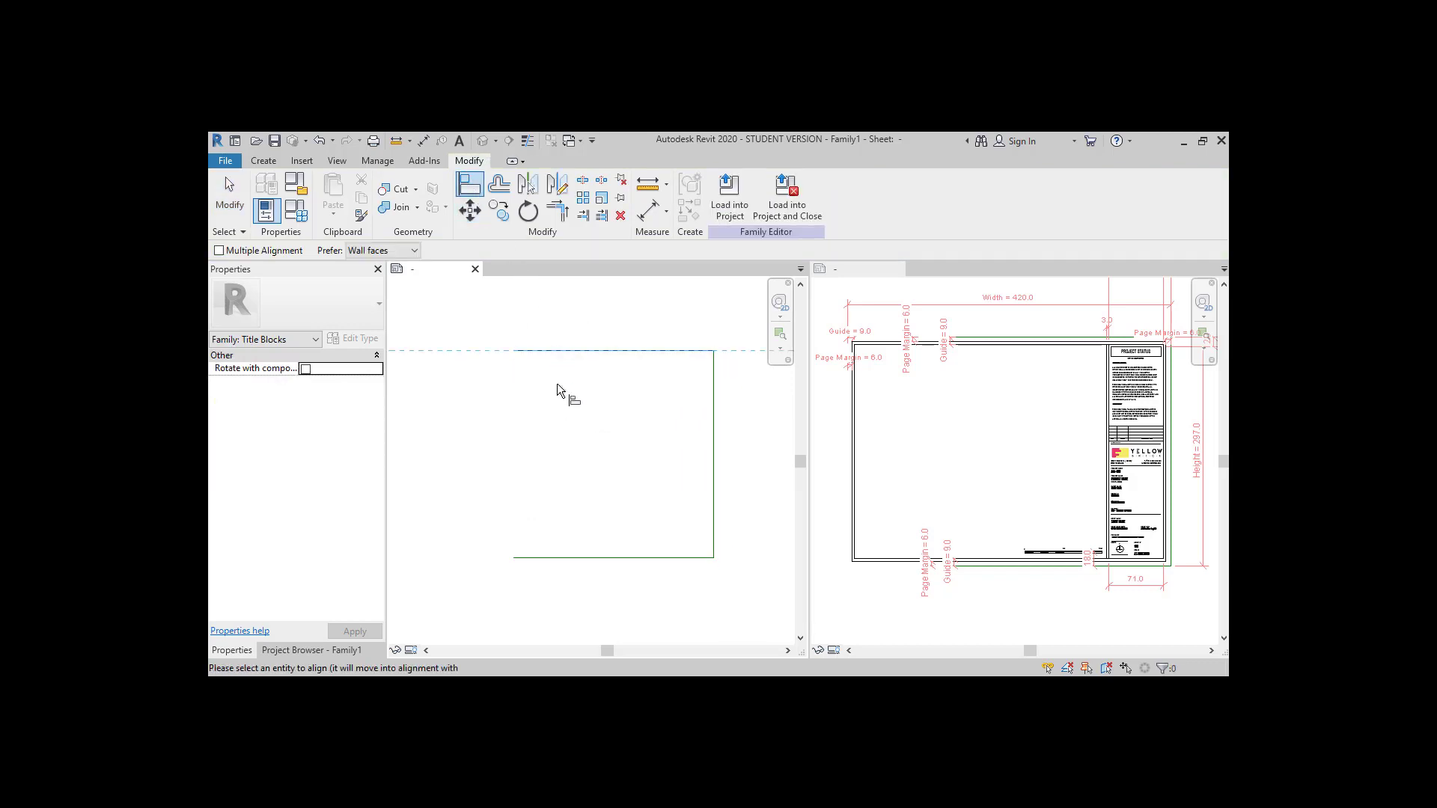
click(557, 371)
click(621, 328)
click(570, 558)
click(569, 536)
click(569, 583)
click(715, 439)
click(693, 451)
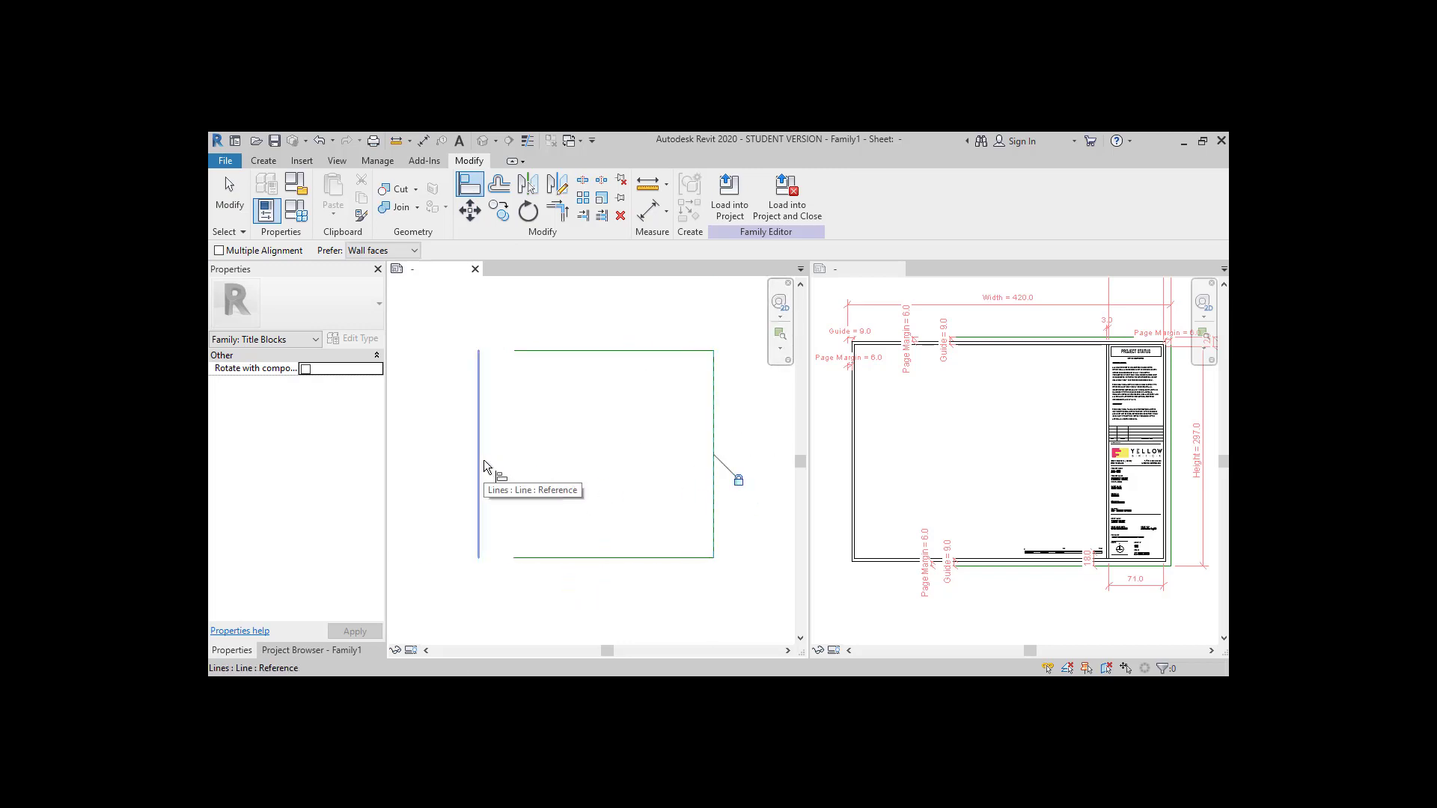
scroll(577, 420, down, 2)
key(Escape)
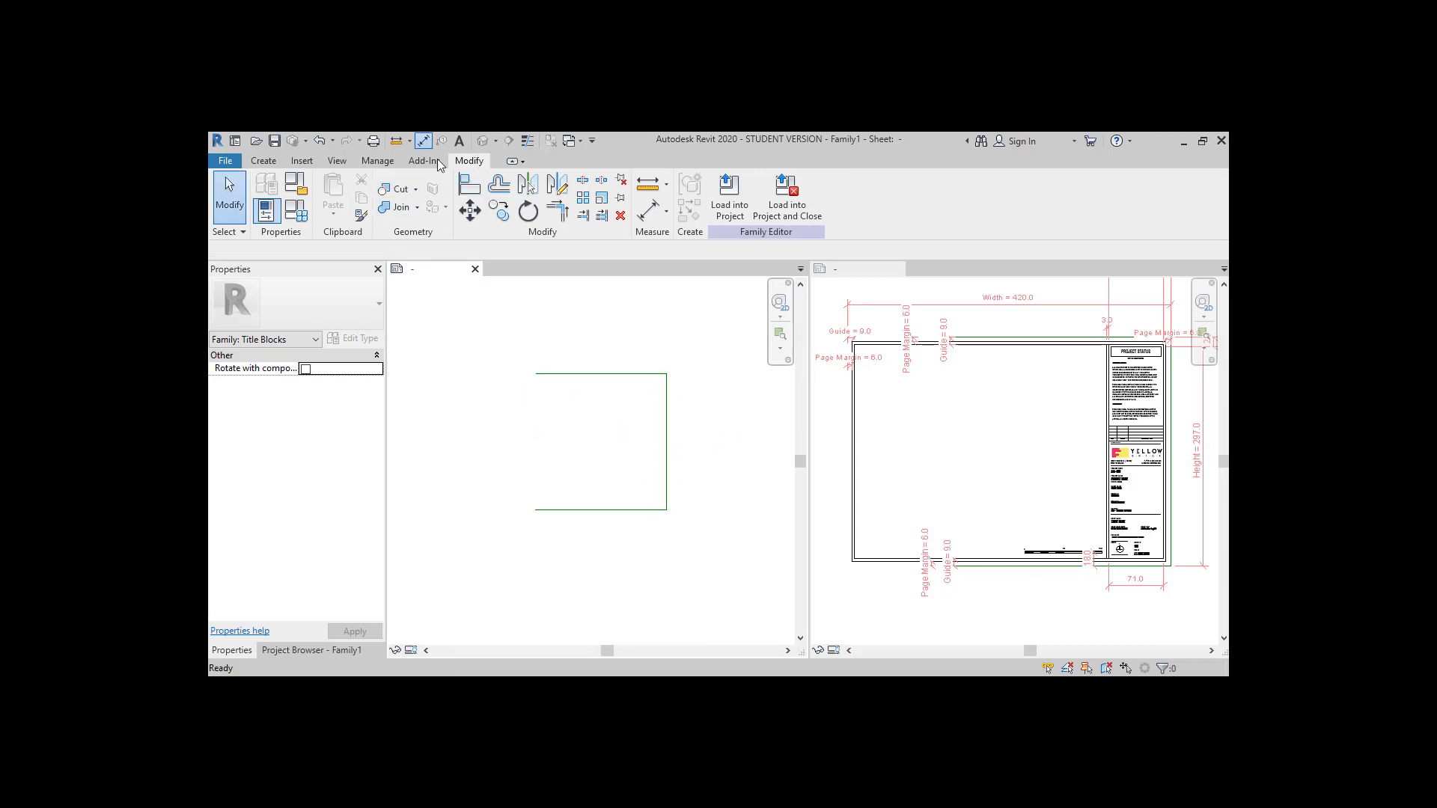
Dimension the sheet's height between the top and bottom reference lines and its width from the right reference line to the left border line
click(423, 140)
click(626, 510)
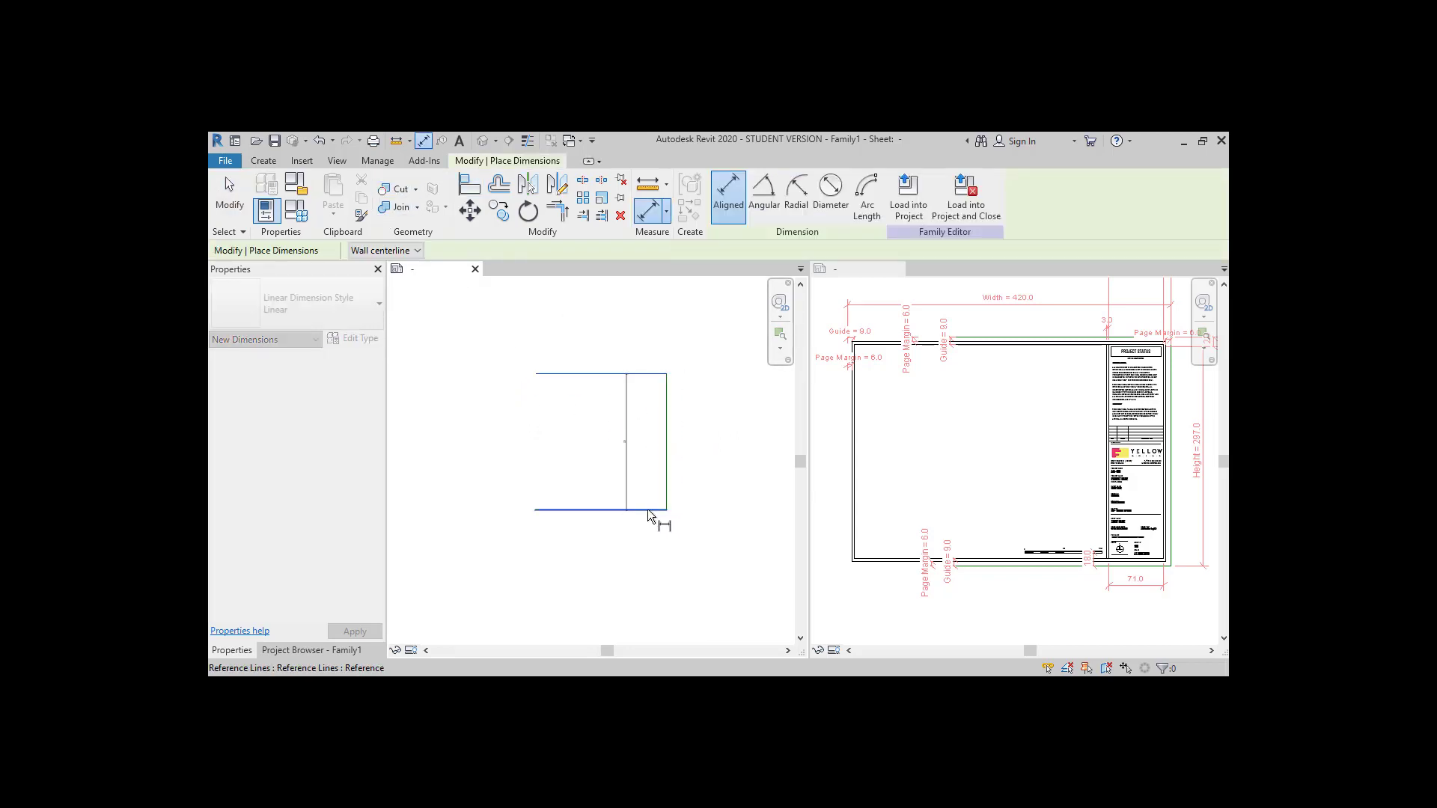
click(707, 495)
click(668, 403)
click(515, 404)
click(530, 327)
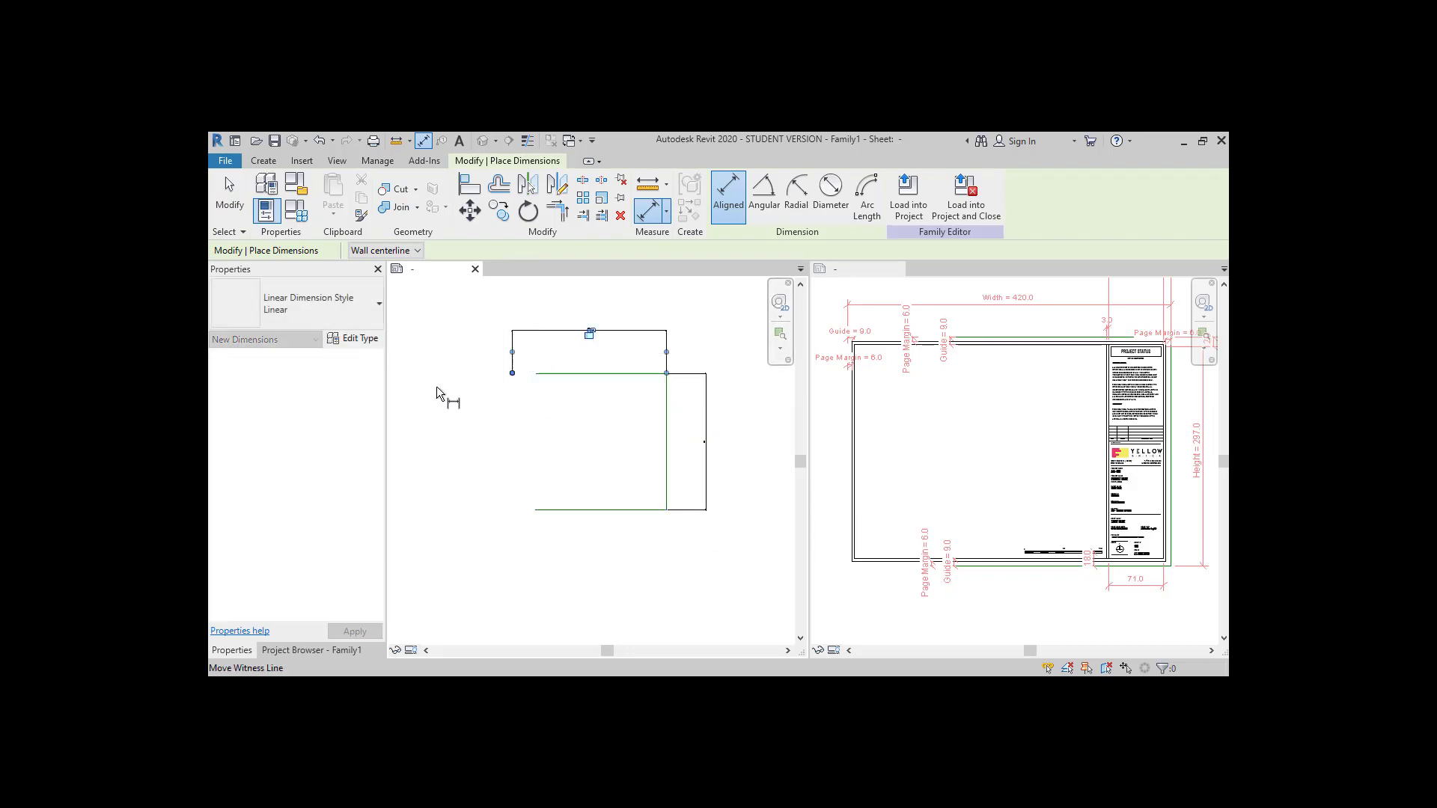
key(Escape)
key(Escape)
Set the sheet's height dimension to 297 mm by moving the top reference line
scroll(704, 440, up, 5)
scroll(636, 445, down, 2)
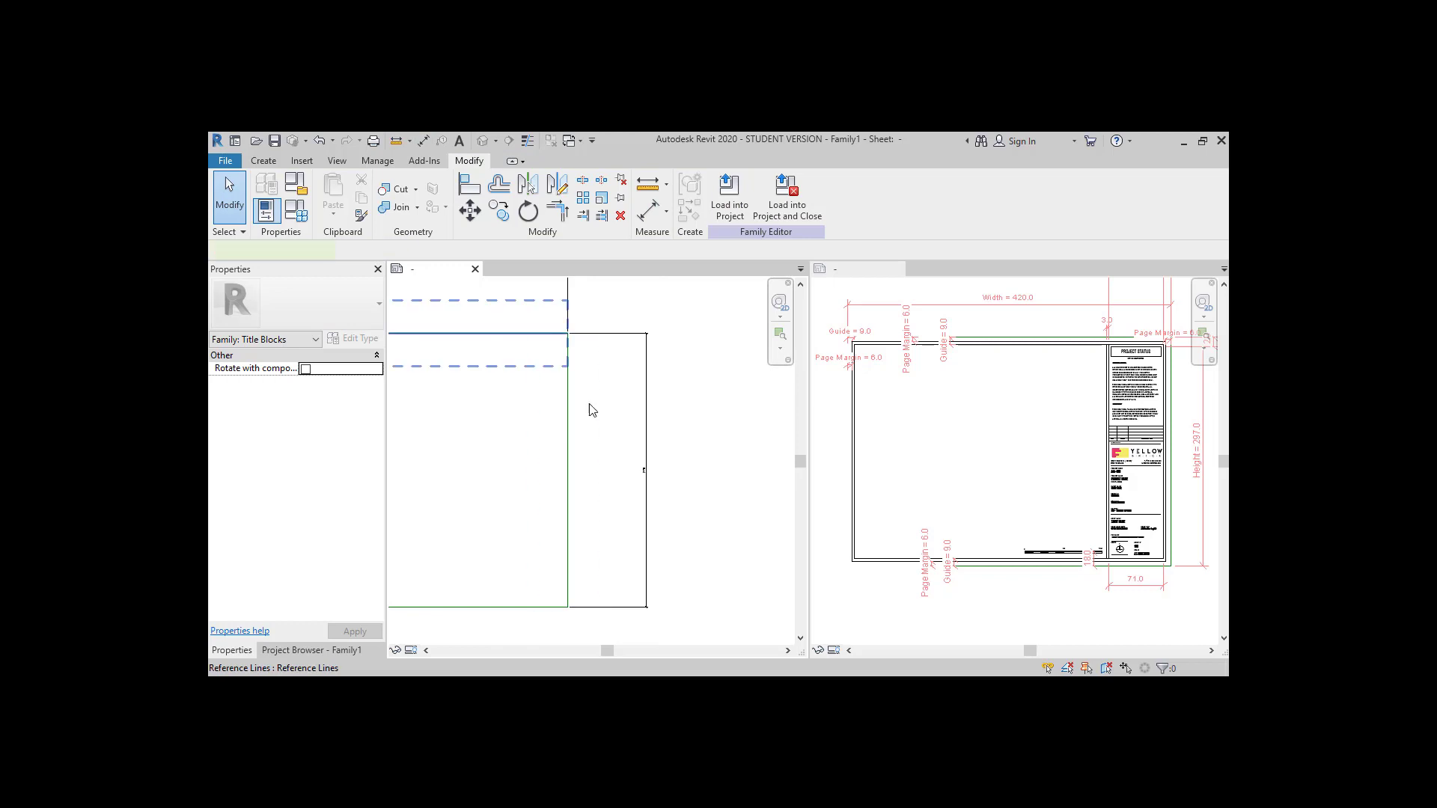
click(544, 333)
click(645, 470)
text(297)
key(Return)
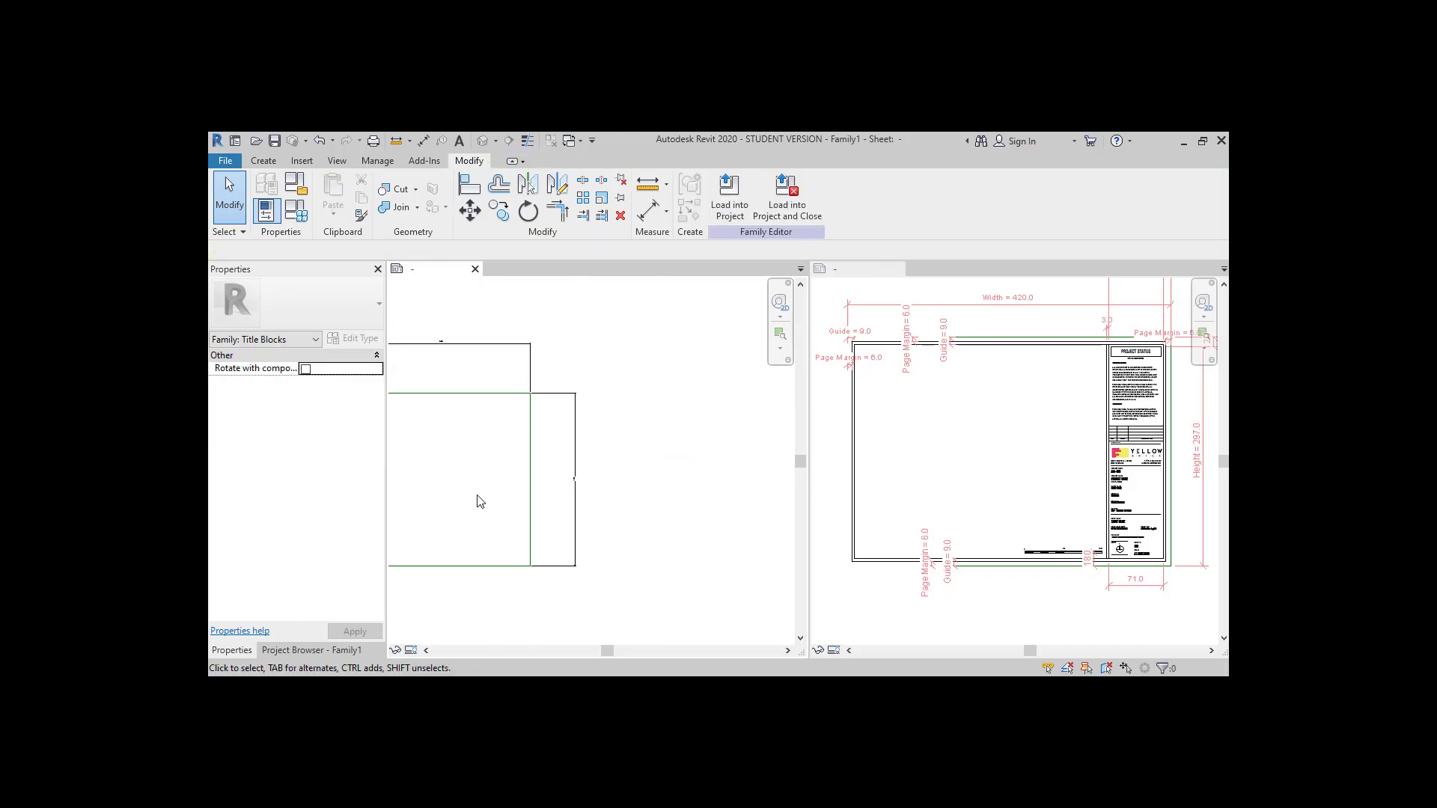
Set the sheet's width dimension to 420 mm by moving the right reference line
click(479, 471)
click(574, 363)
text(420)
key(Return)
key(Escape)
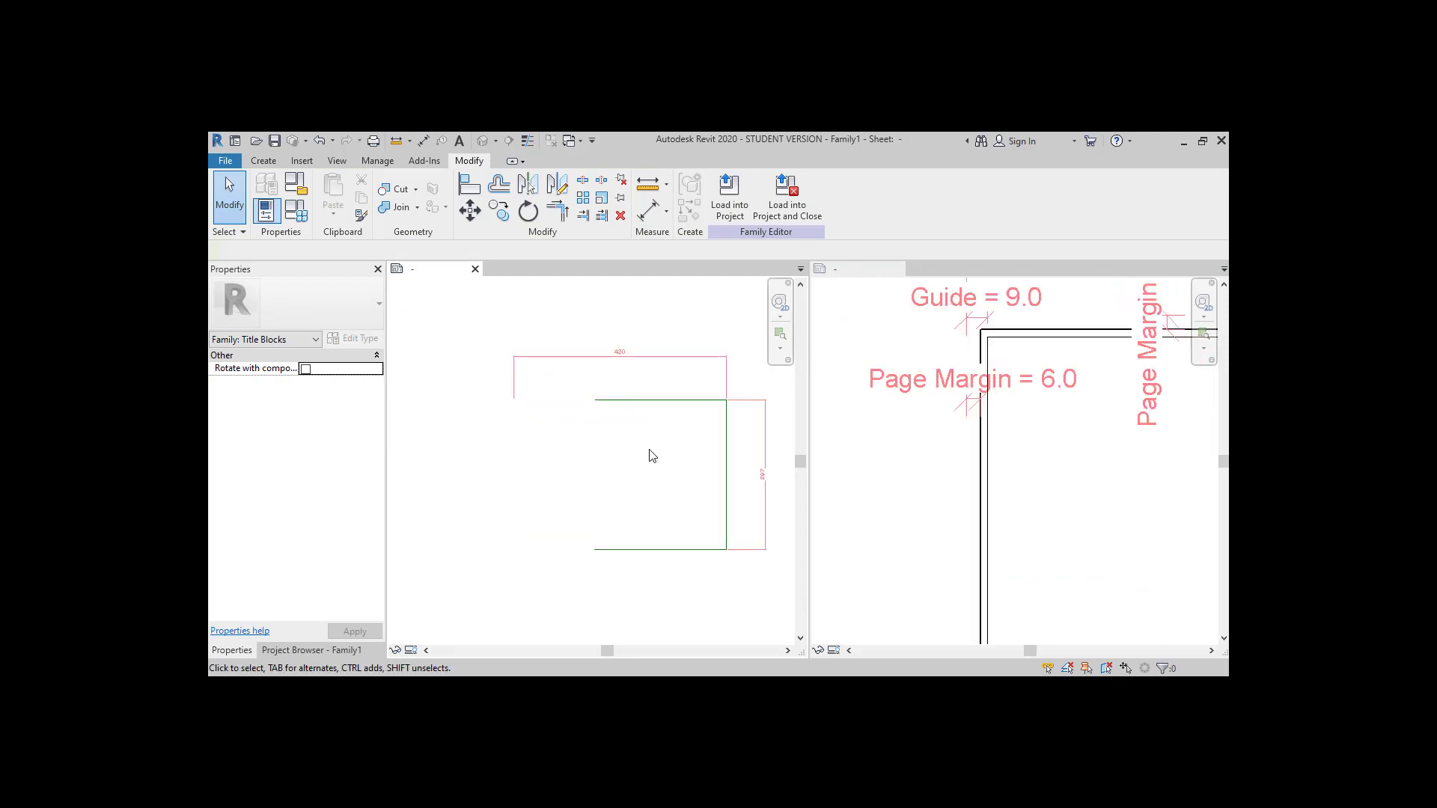
Label the horizontal sheet dimension with a new family type parameter named Width
click(699, 363)
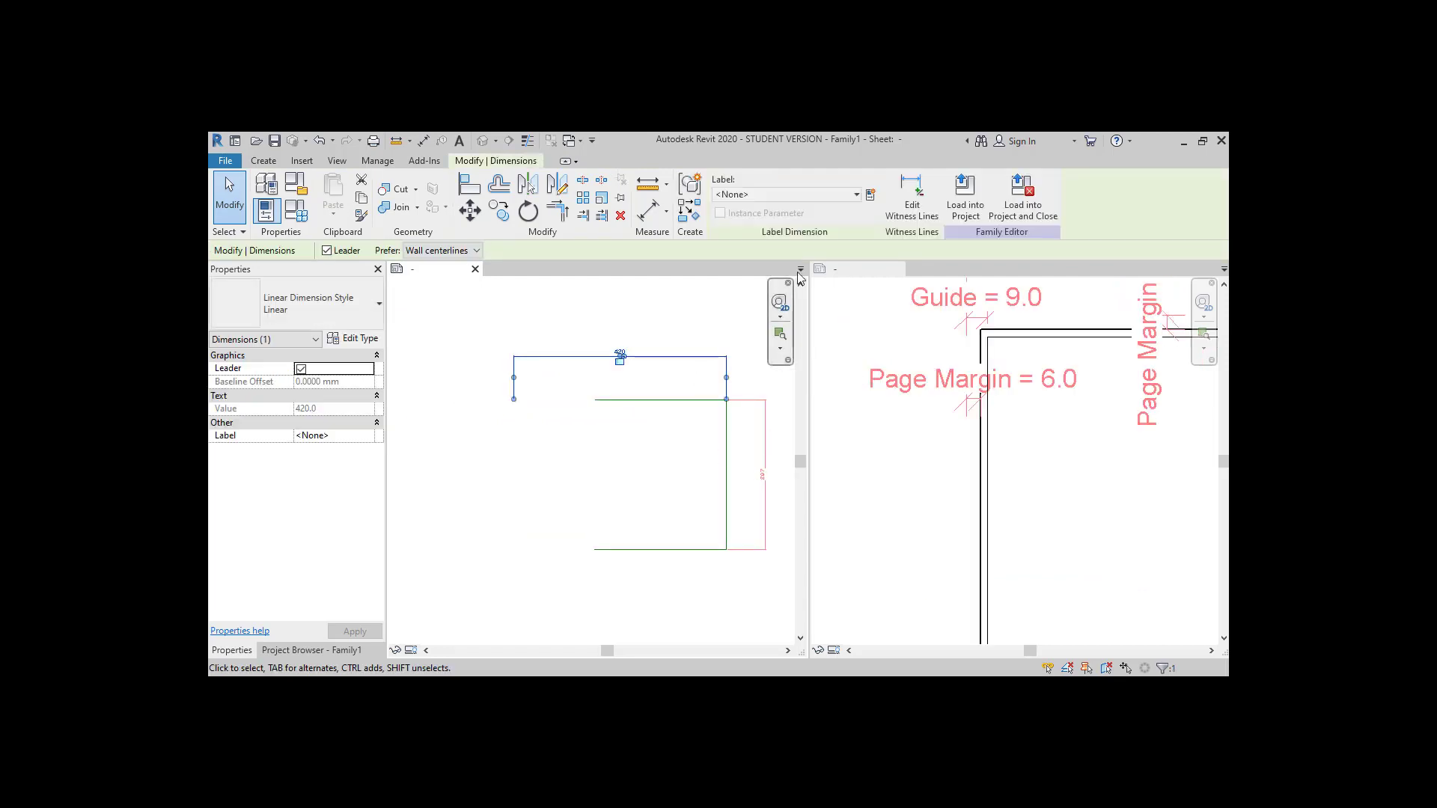
click(871, 195)
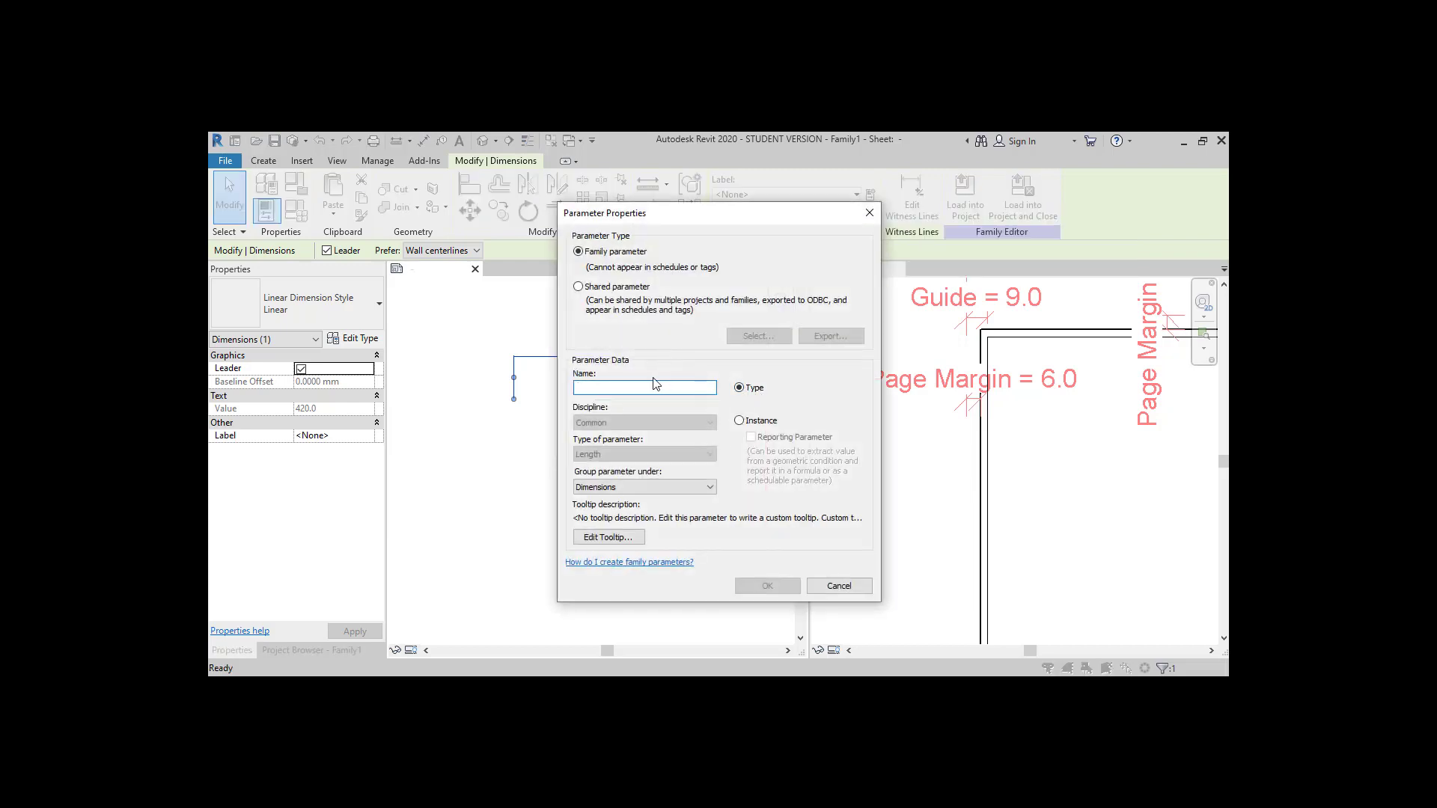
text(Width)
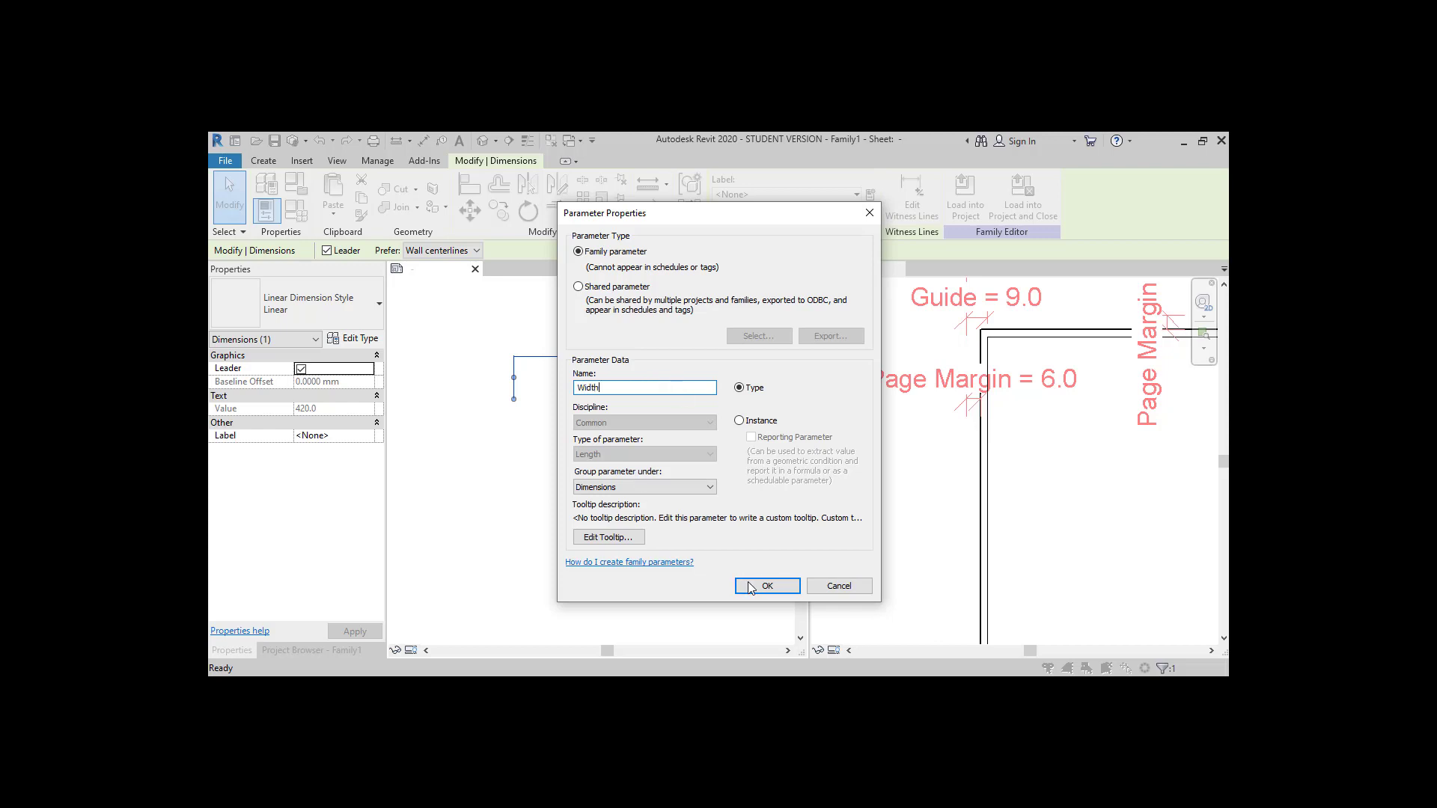
click(751, 586)
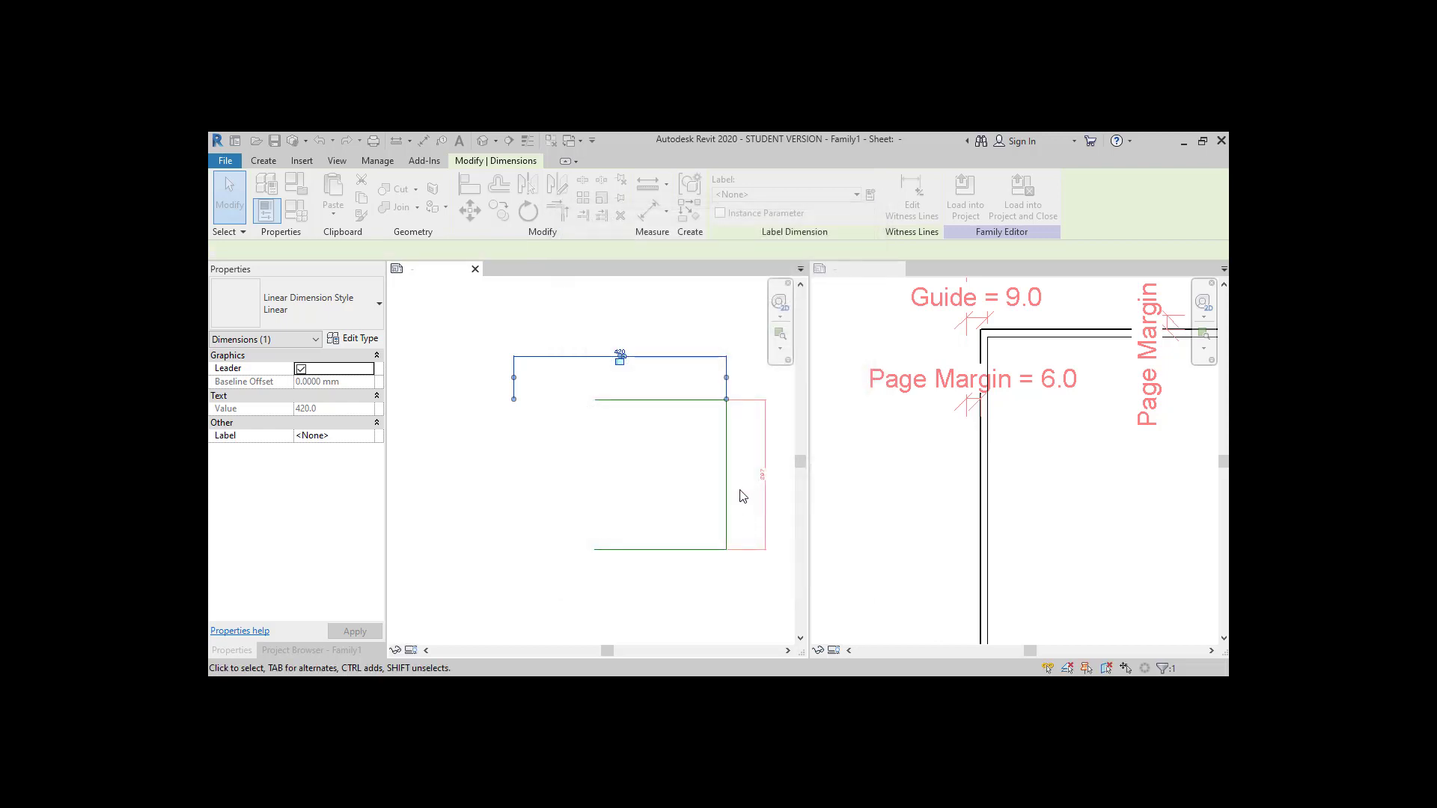
Label the vertical sheet dimension with a new family type parameter named Height
click(766, 475)
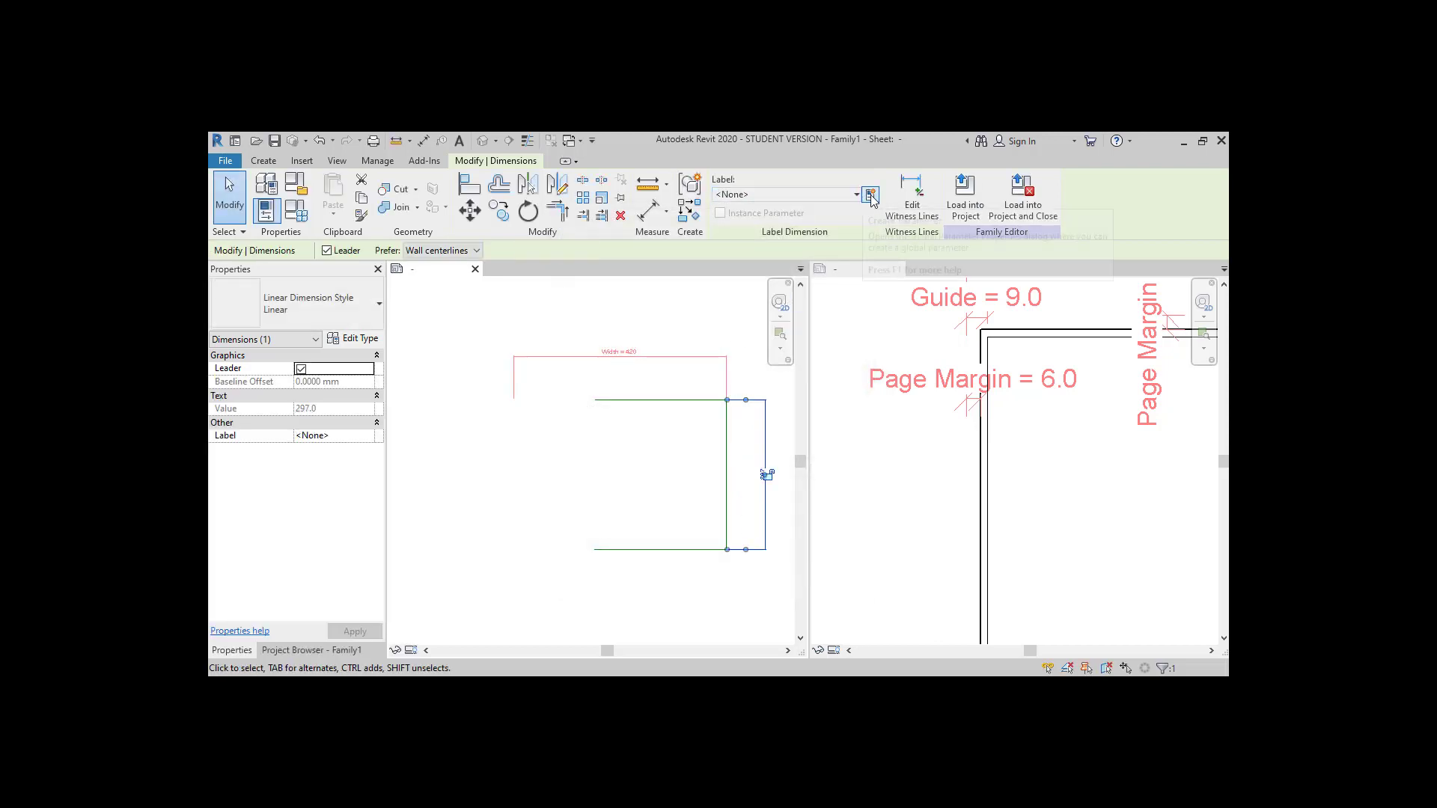
click(870, 195)
text(Height)
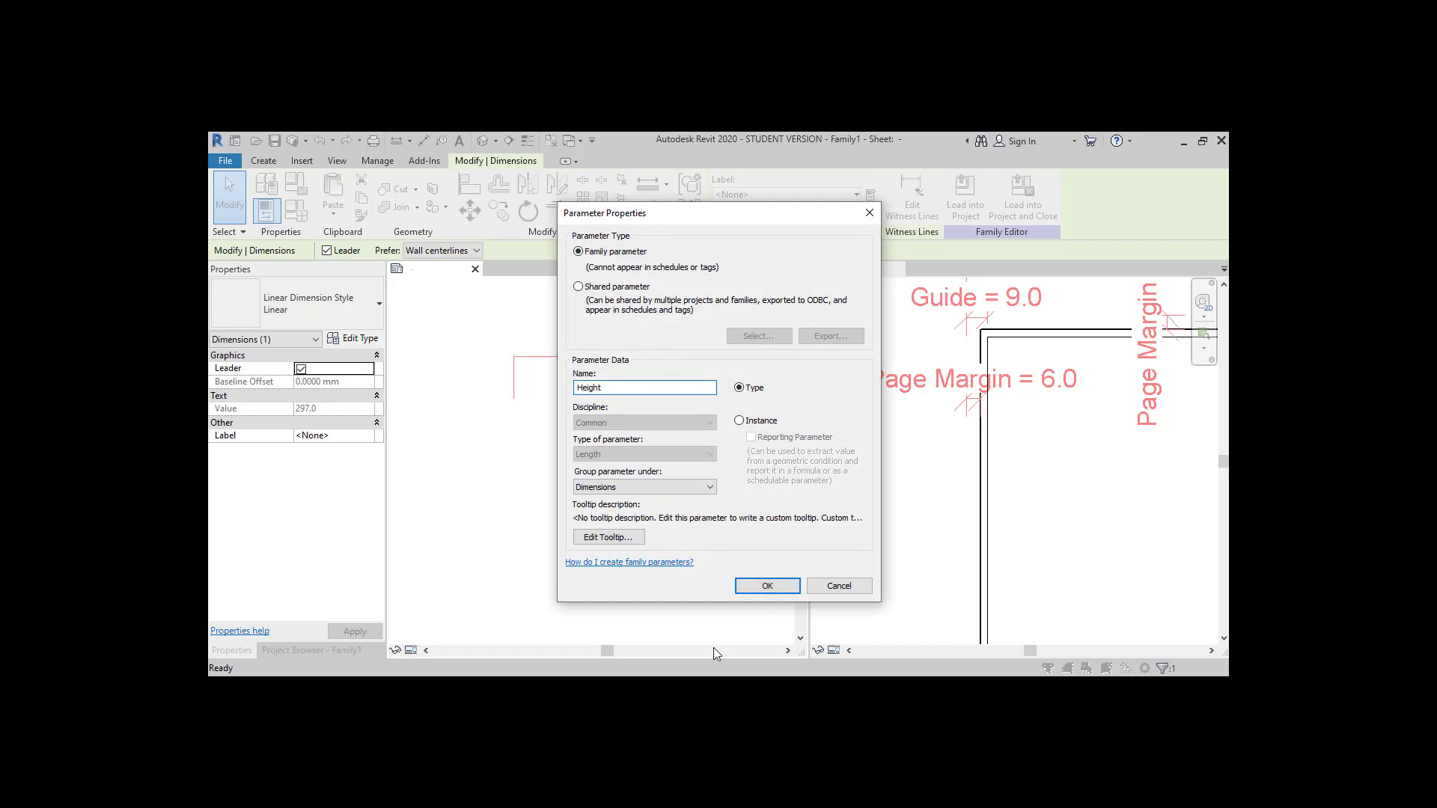
click(777, 590)
click(641, 487)
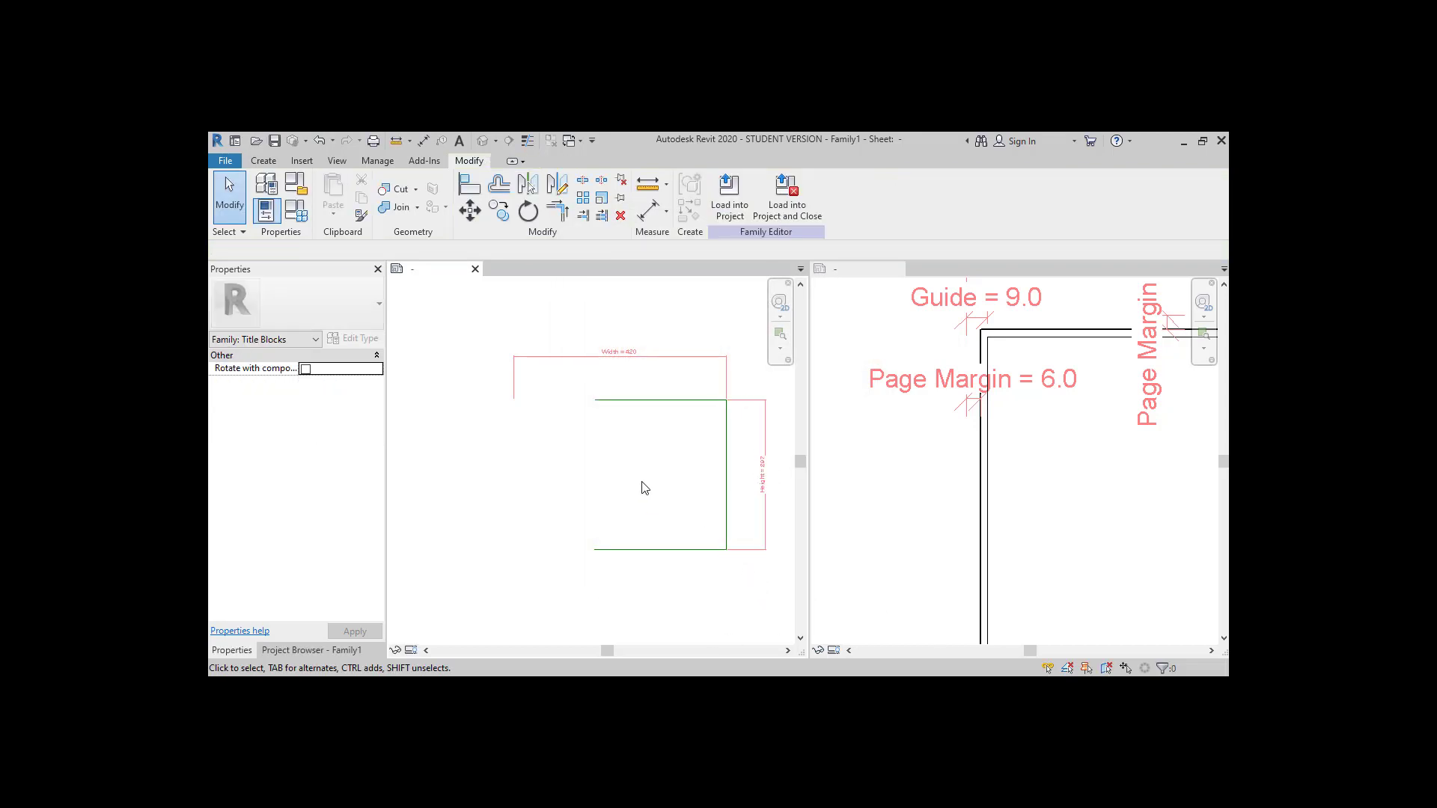
Create a family type named A3 Landscape with the current Height and Width values
click(267, 183)
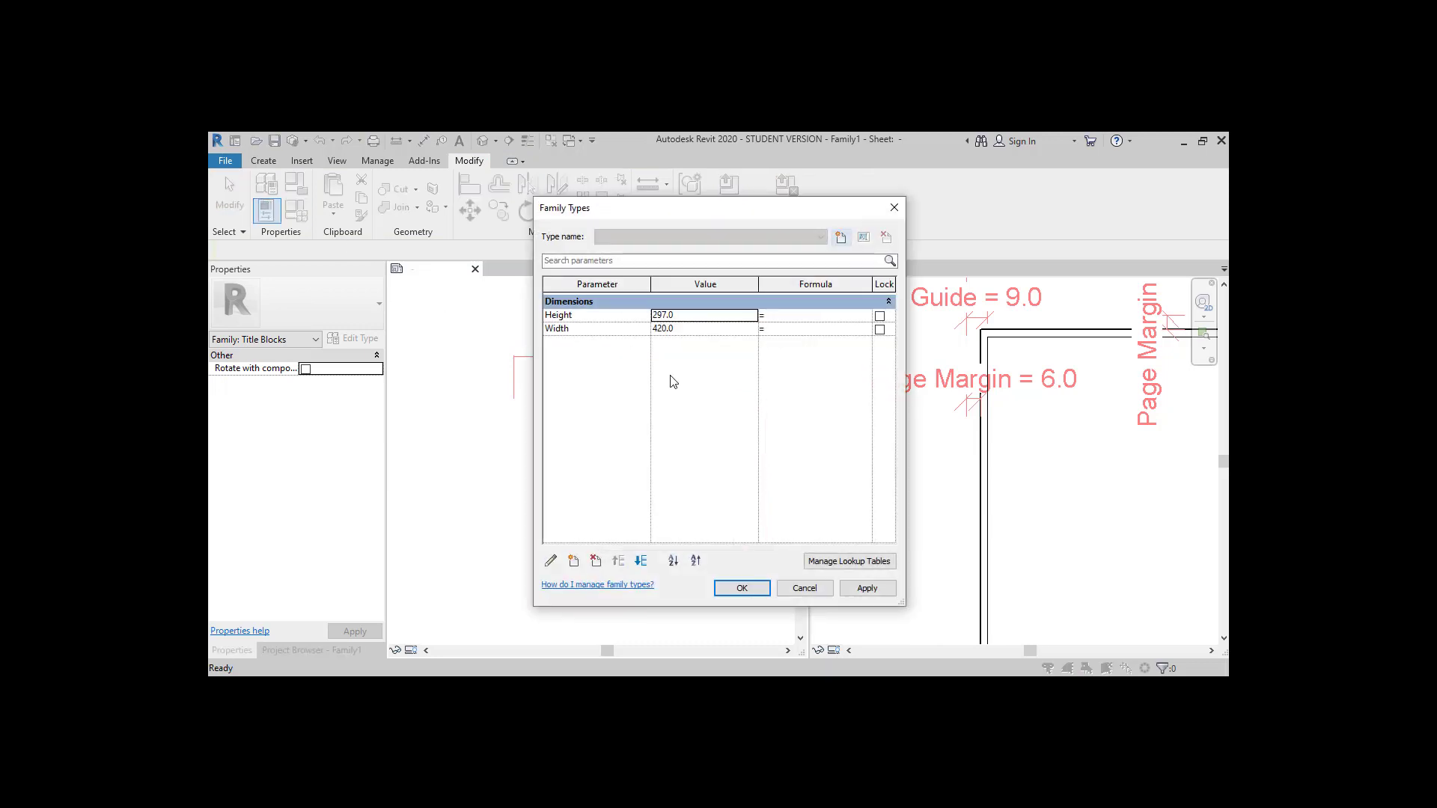
click(841, 237)
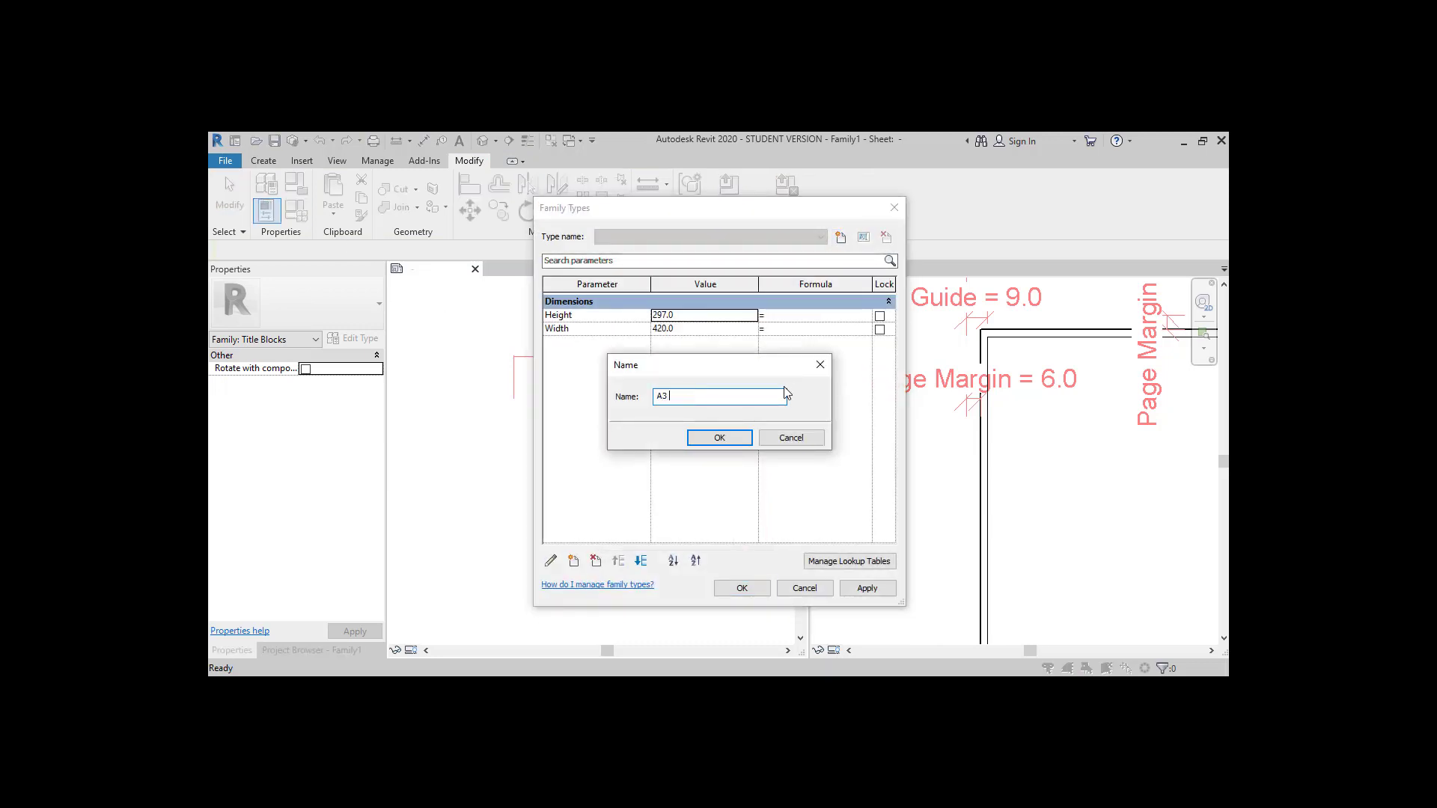
text(A3 Landscape)
key(Return)
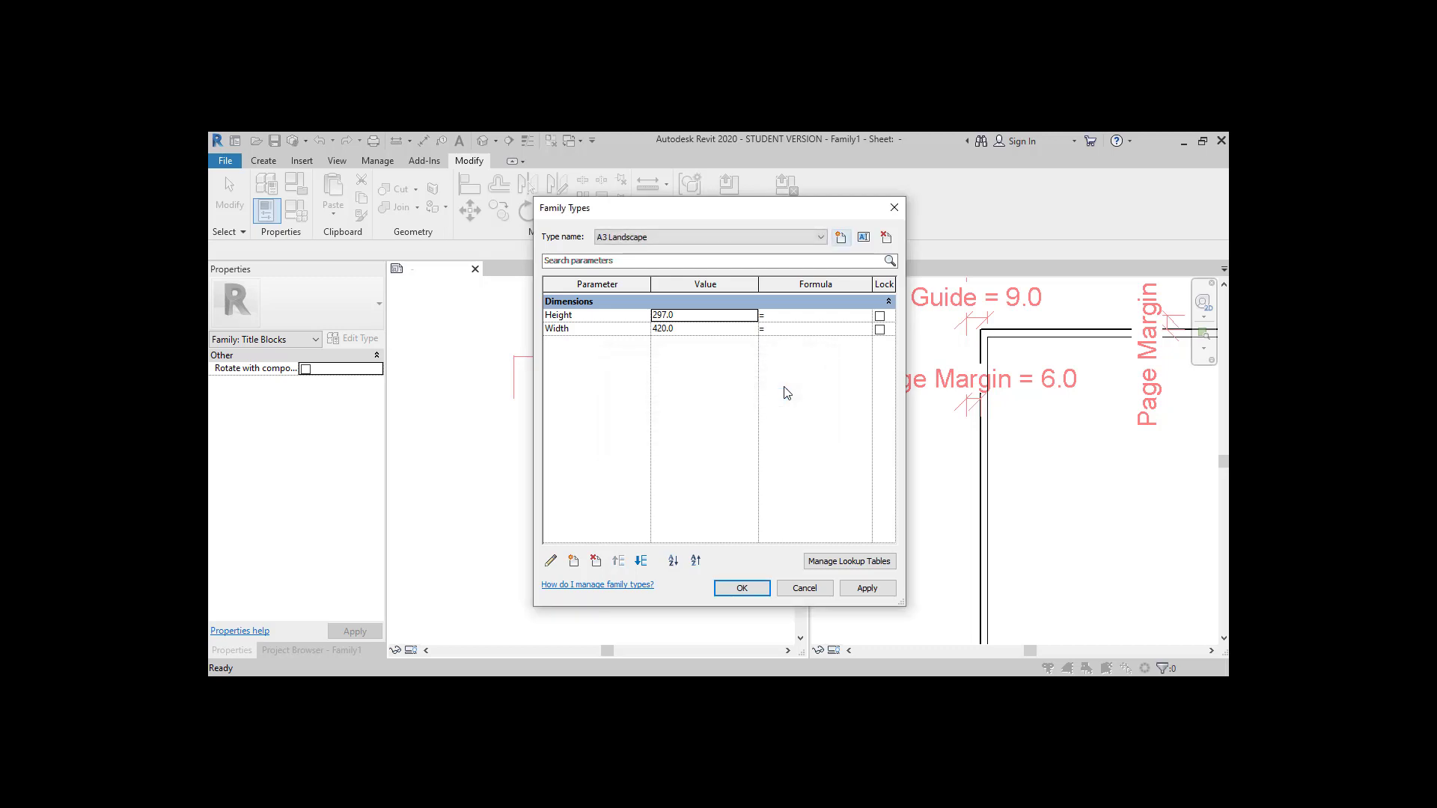
click(742, 589)
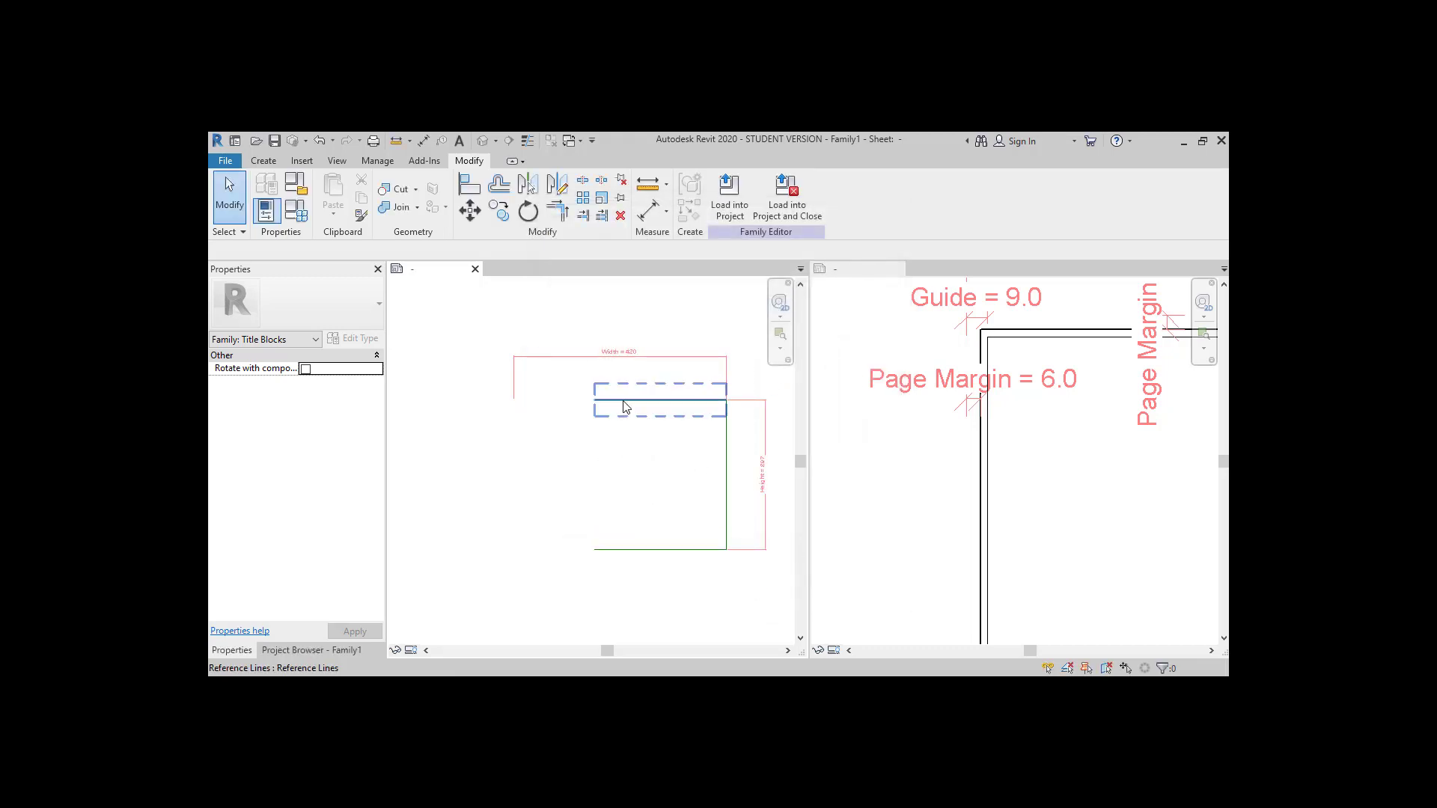
Draw a Wide Lines rectangle inside the sheet boundary, about 38 mm from the left sheet edge and 17 mm from the right reference line
click(276, 163)
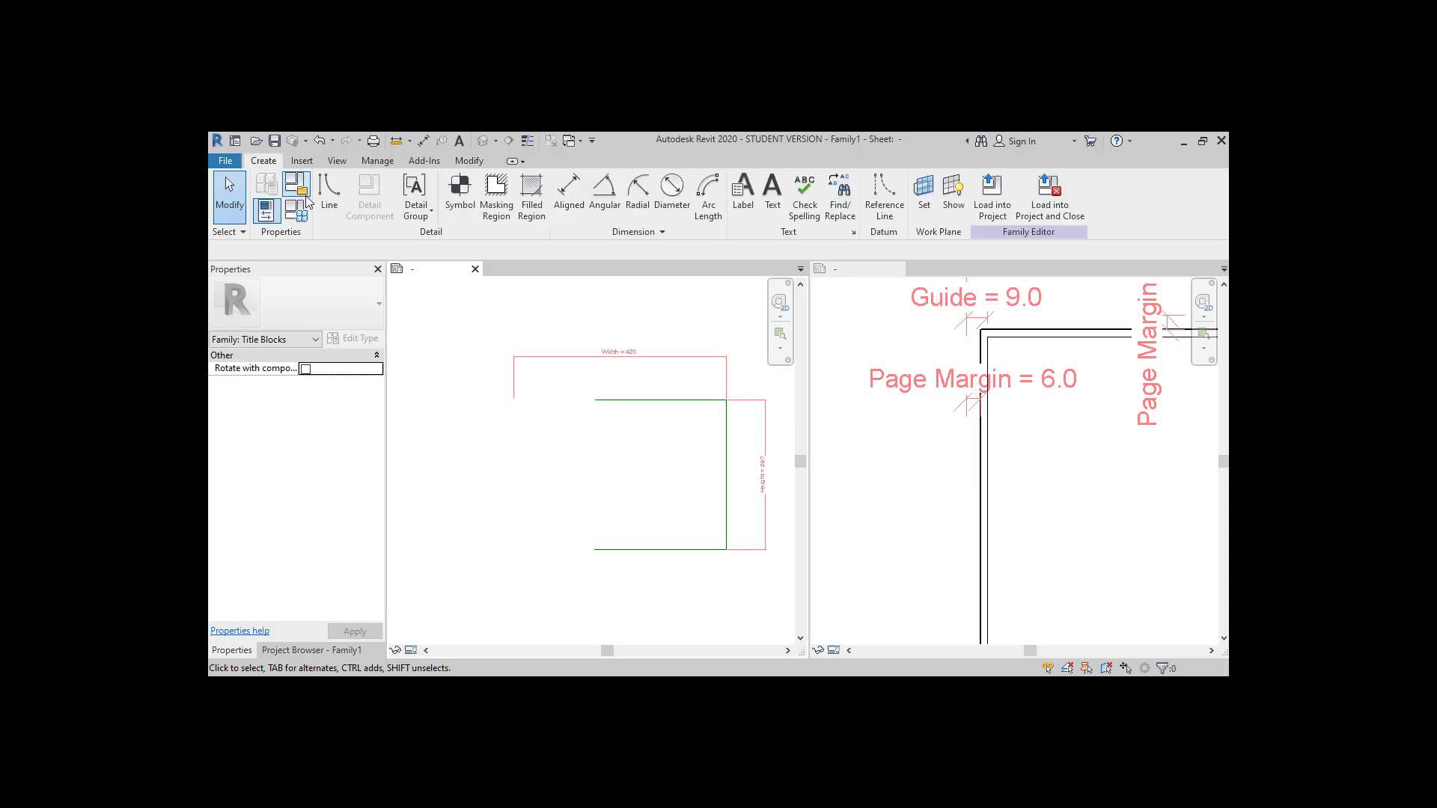
click(327, 190)
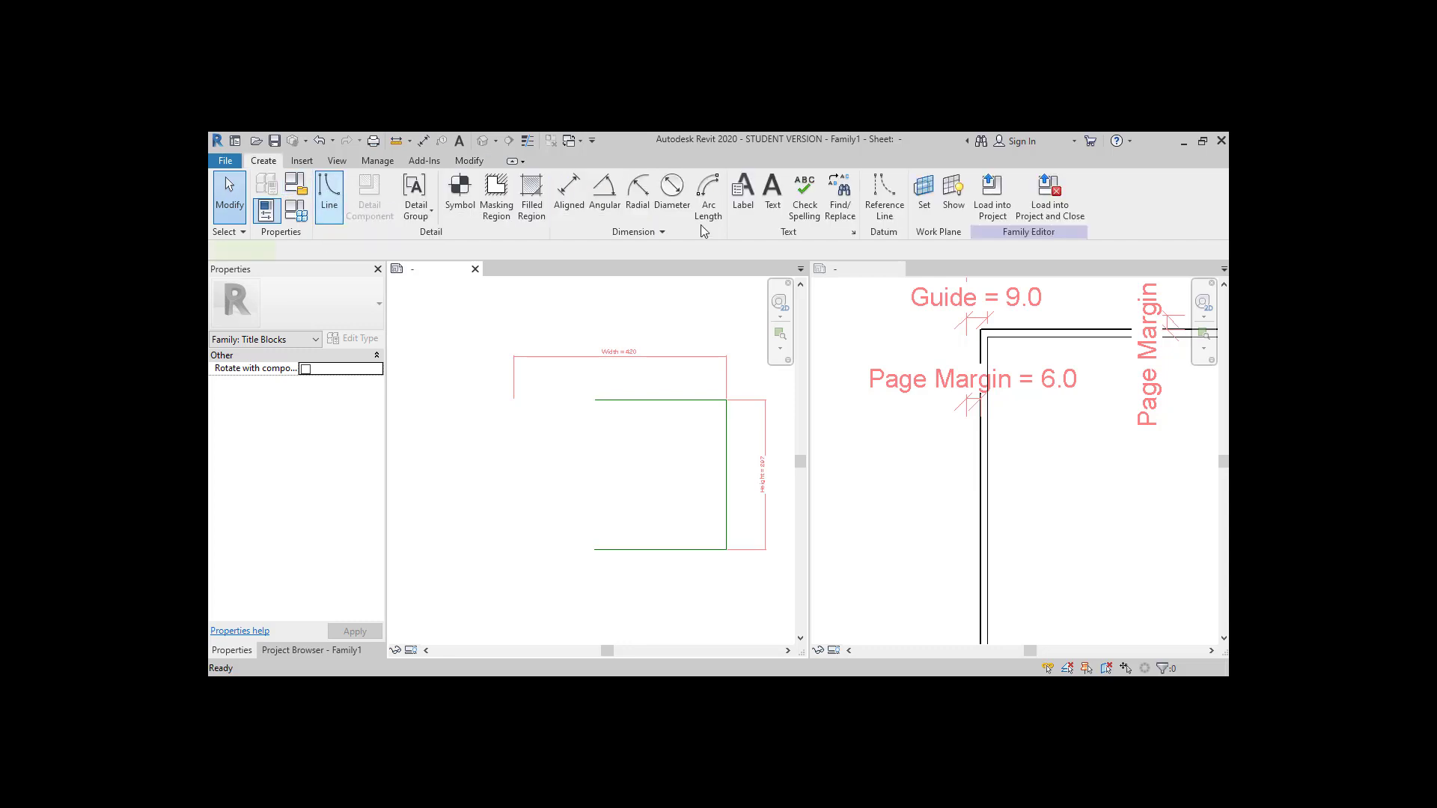
click(862, 204)
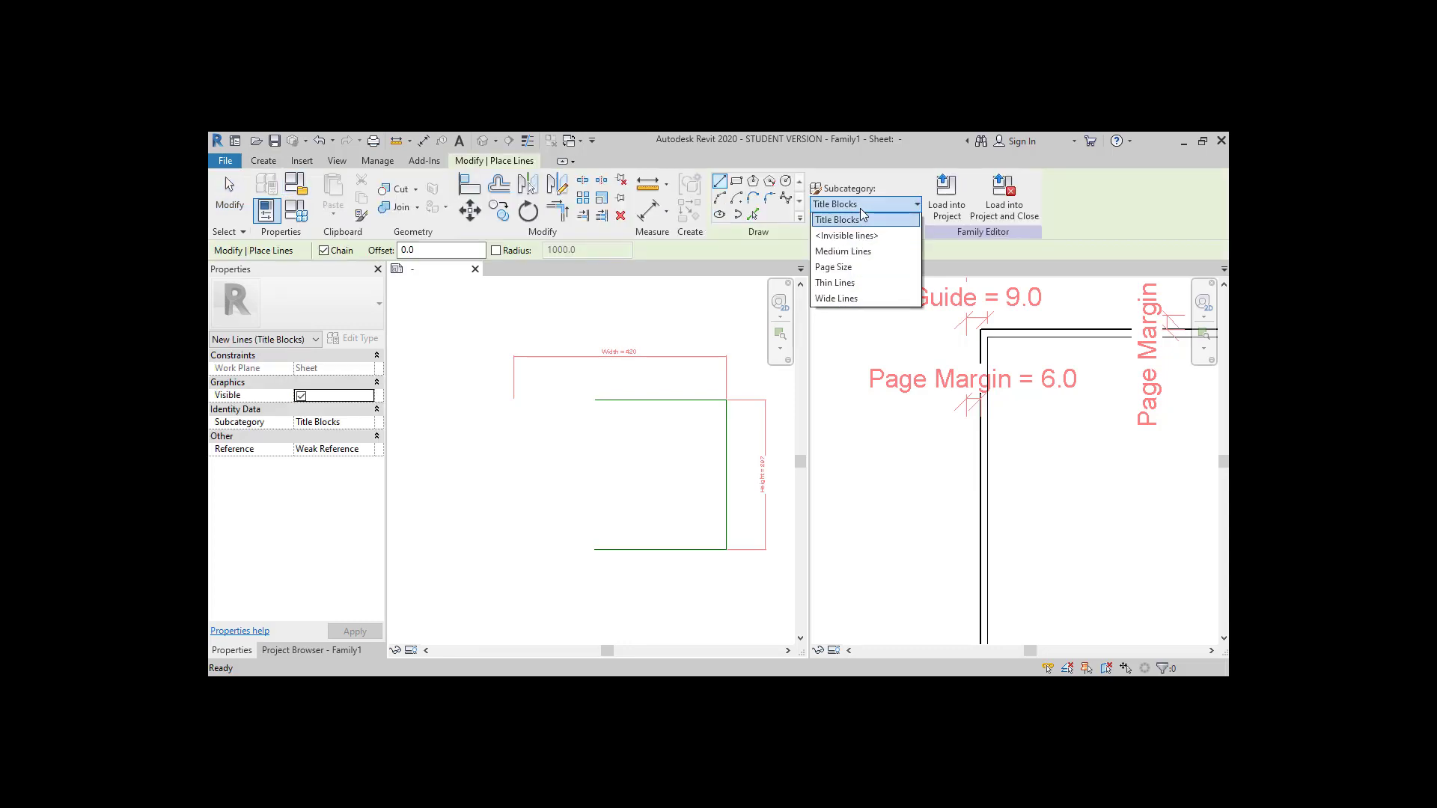
click(836, 299)
click(737, 181)
scroll(688, 509, up, 1)
scroll(687, 509, up, 1)
click(727, 554)
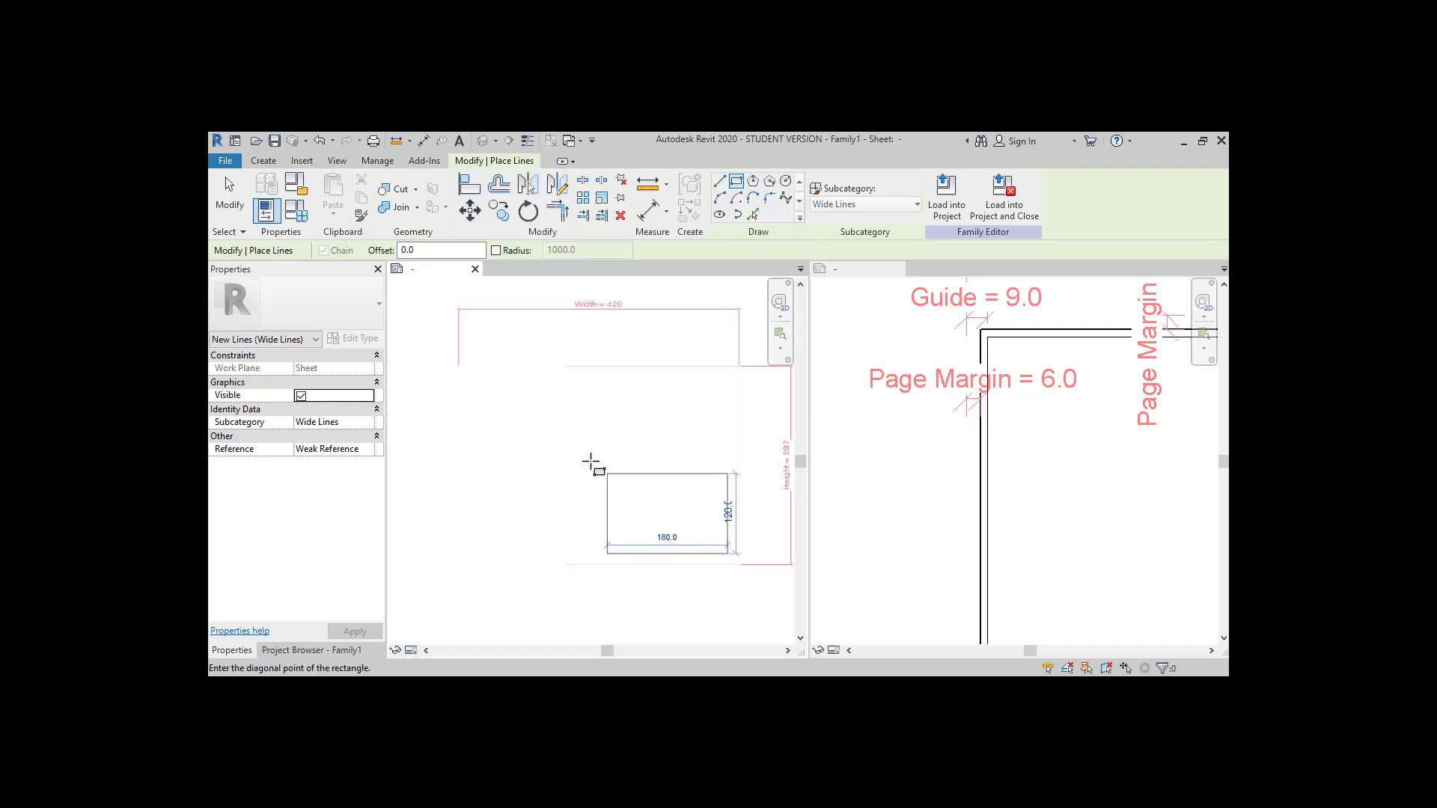
click(484, 377)
key(Escape)
scroll(488, 405, up, 4)
scroll(507, 397, down, 5)
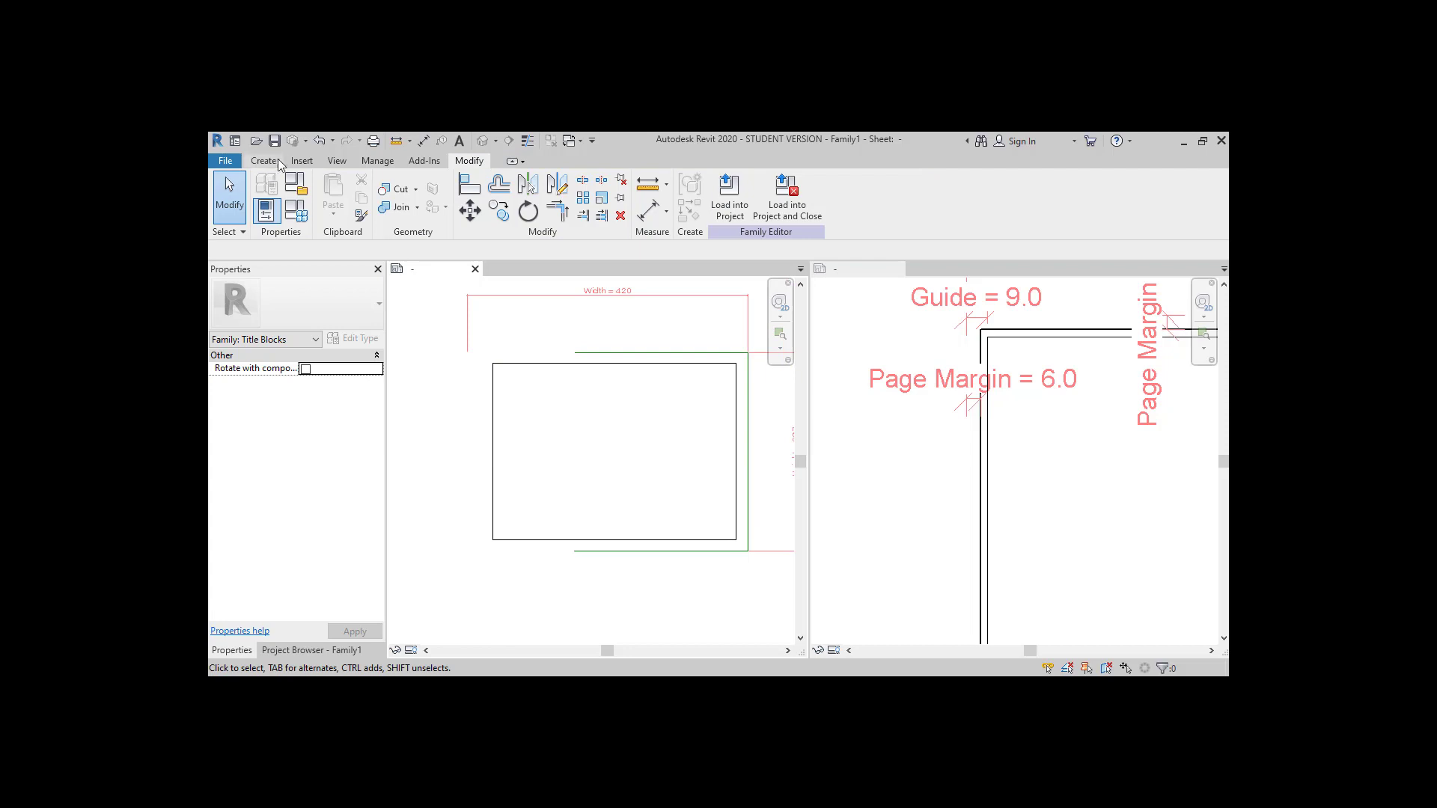
Dimension the offsets between the rectangle's sides and the corresponding sheet edges
key(d)
key(i)
click(736, 383)
click(748, 377)
click(739, 339)
click(683, 354)
click(693, 364)
click(757, 381)
click(656, 555)
click(667, 540)
click(765, 544)
key(Escape)
Label the left offset dimension with a new family type parameter named Margin and set it to 6 mm
click(488, 341)
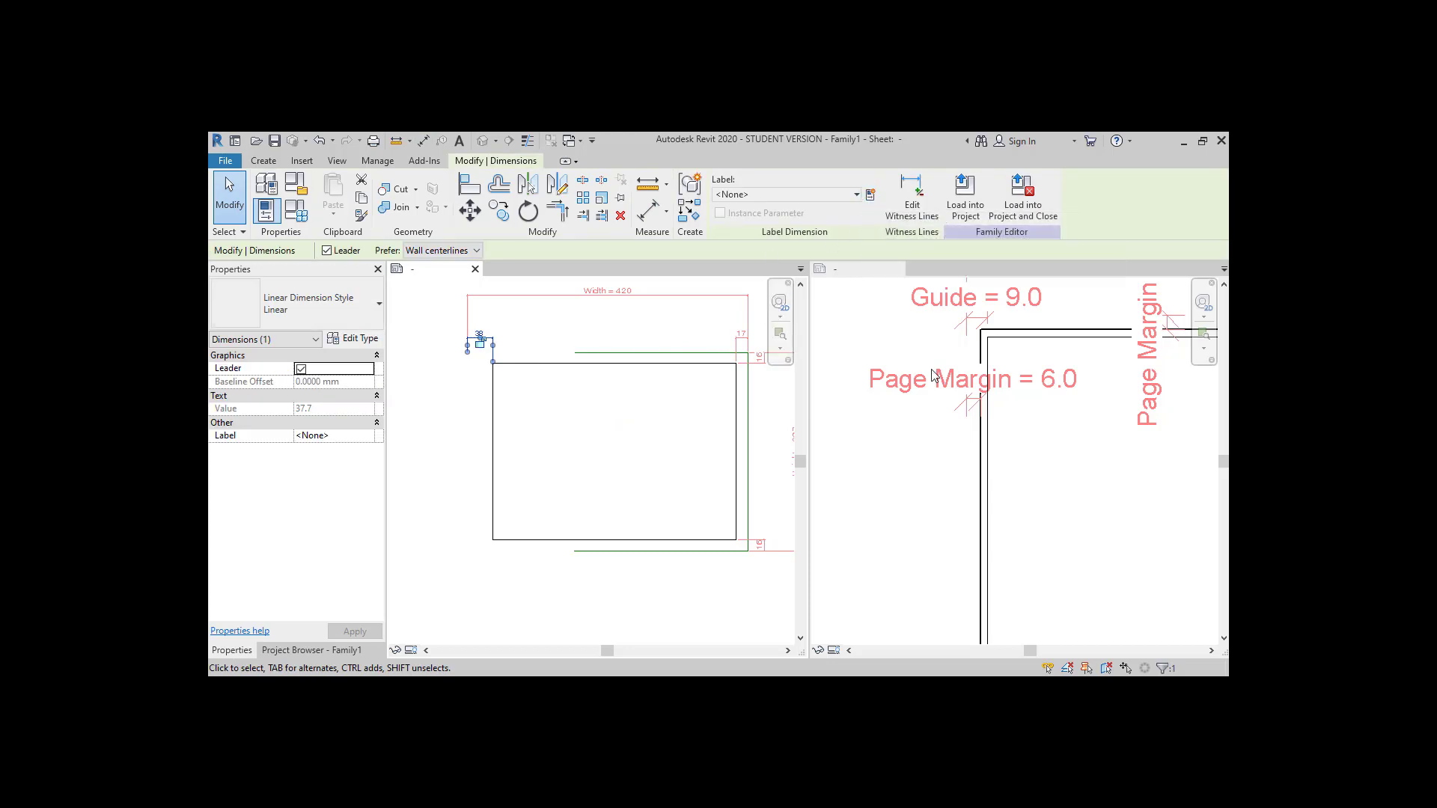
click(870, 194)
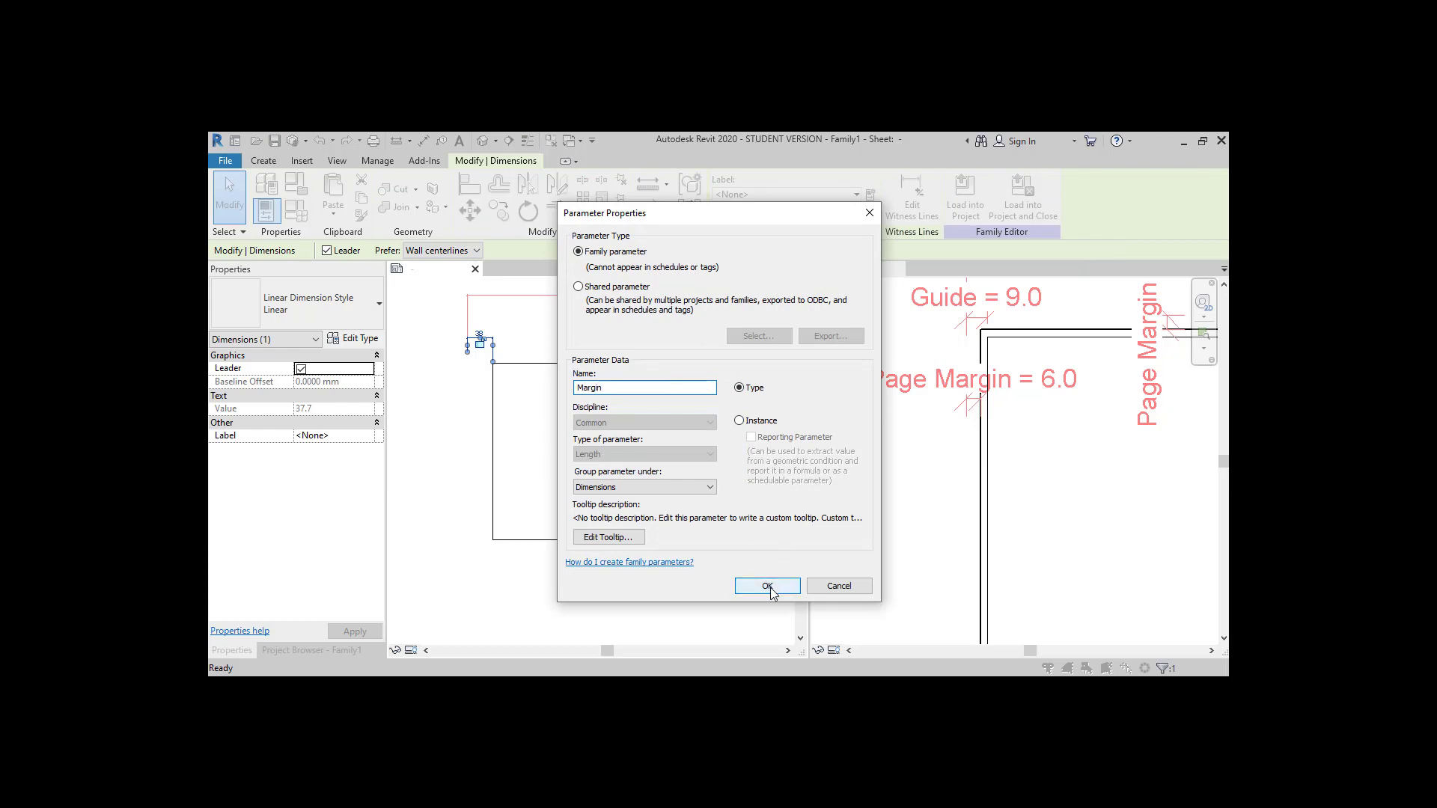
click(768, 587)
click(503, 329)
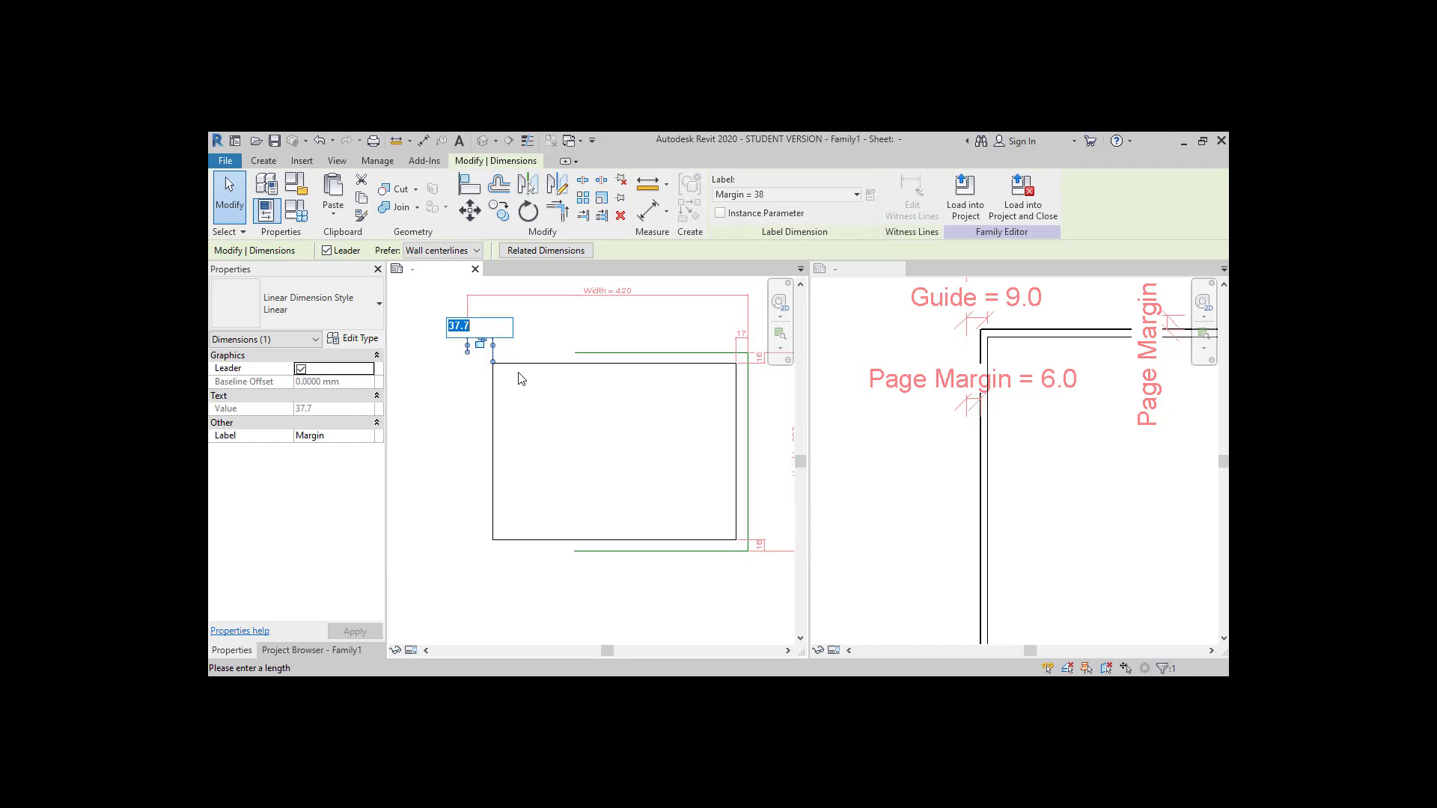
key(Return)
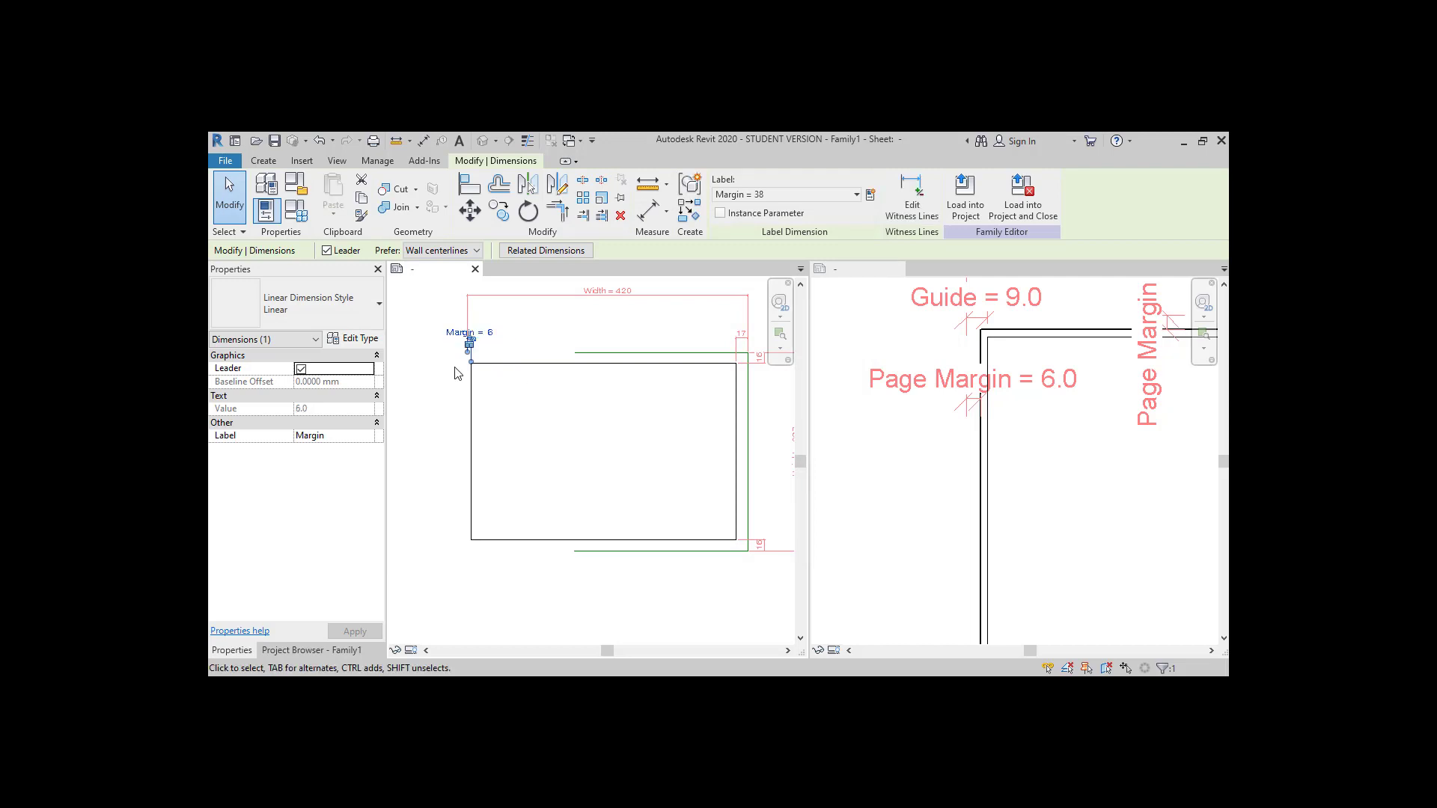
Apply the Margin parameter to the right, top and bottom offset dimensions of the rectangle
click(766, 401)
scroll(756, 398, down, 2)
scroll(753, 393, up, 3)
click(751, 372)
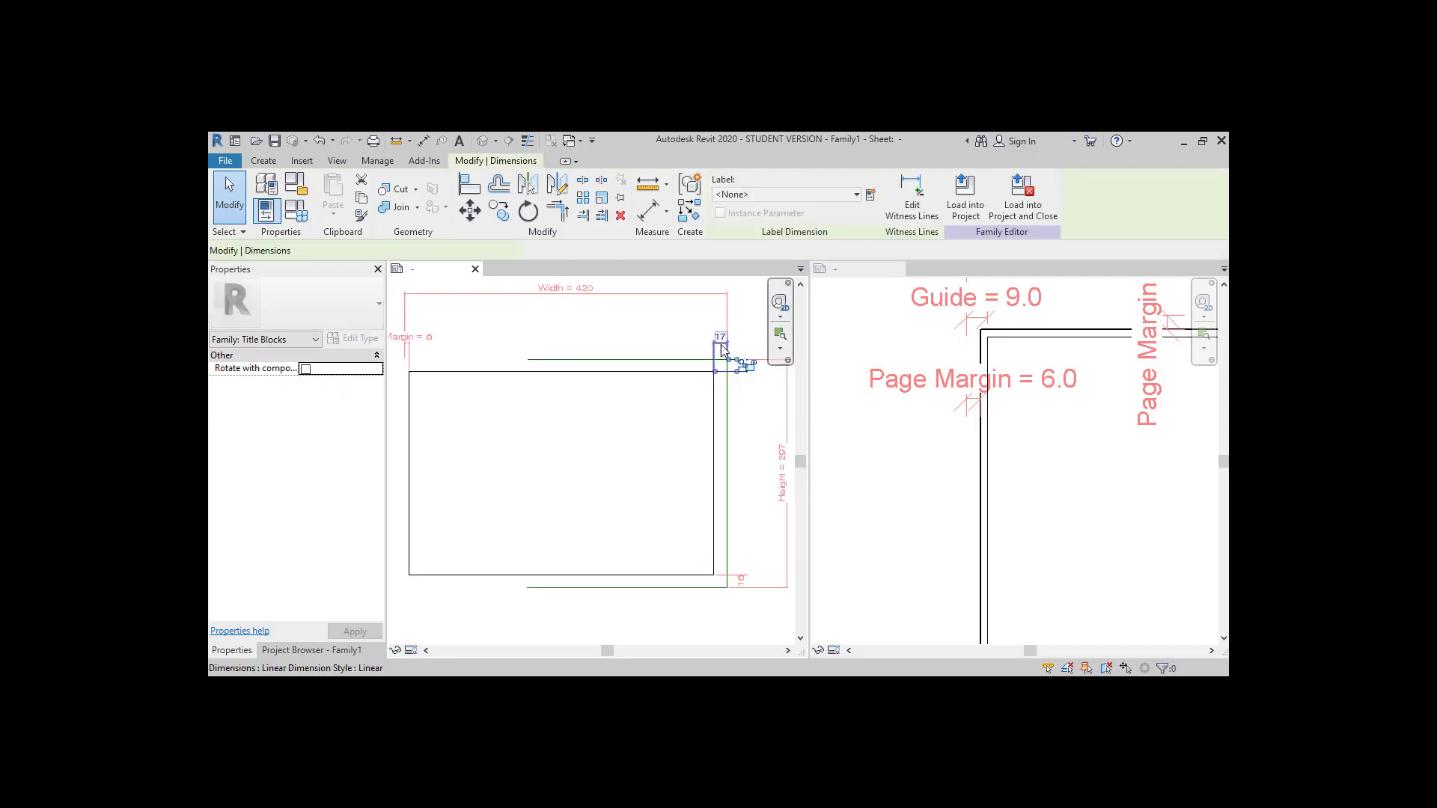
scroll(754, 473, down, 2)
ctrl+click(759, 556)
ctrl+click(746, 556)
click(782, 195)
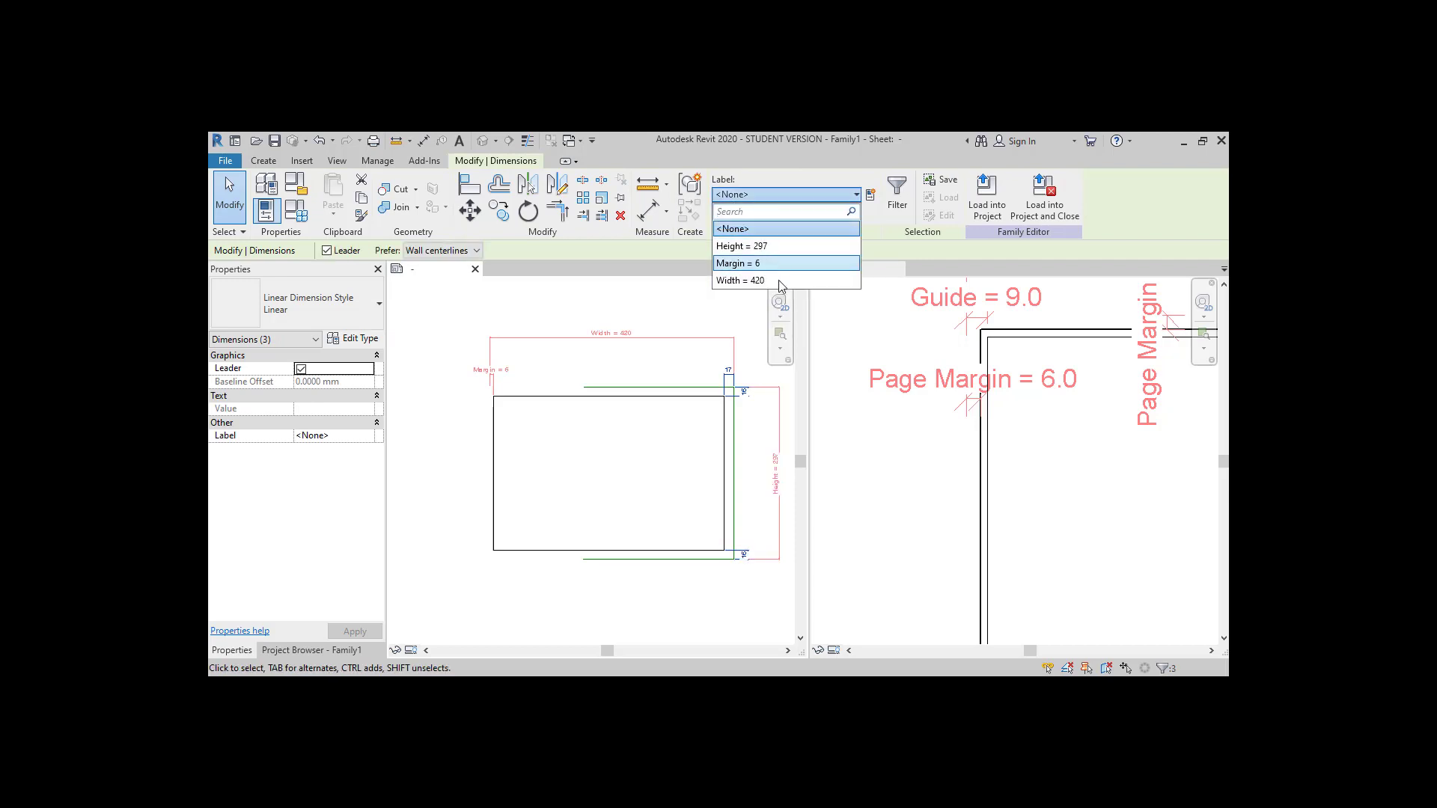
click(771, 264)
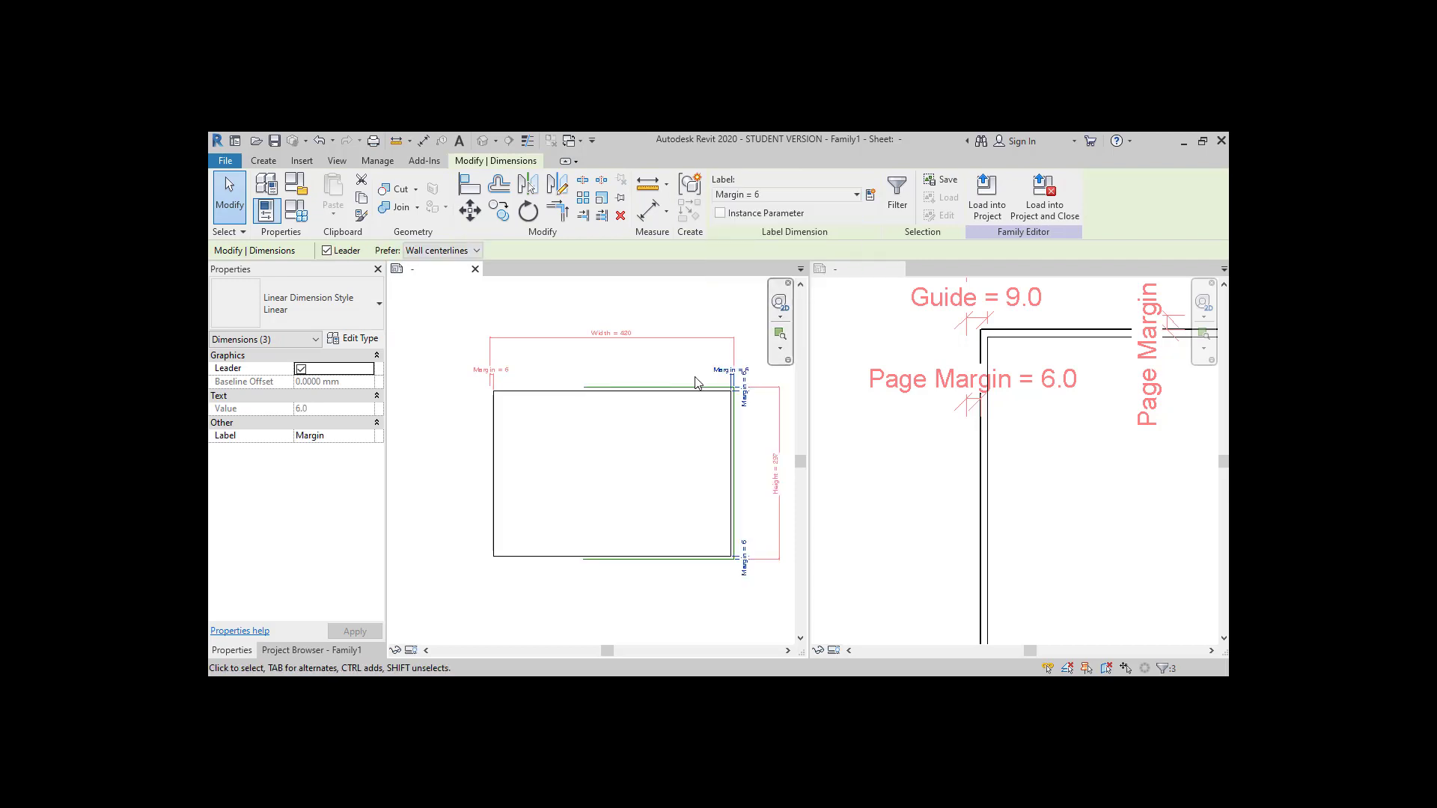
click(628, 447)
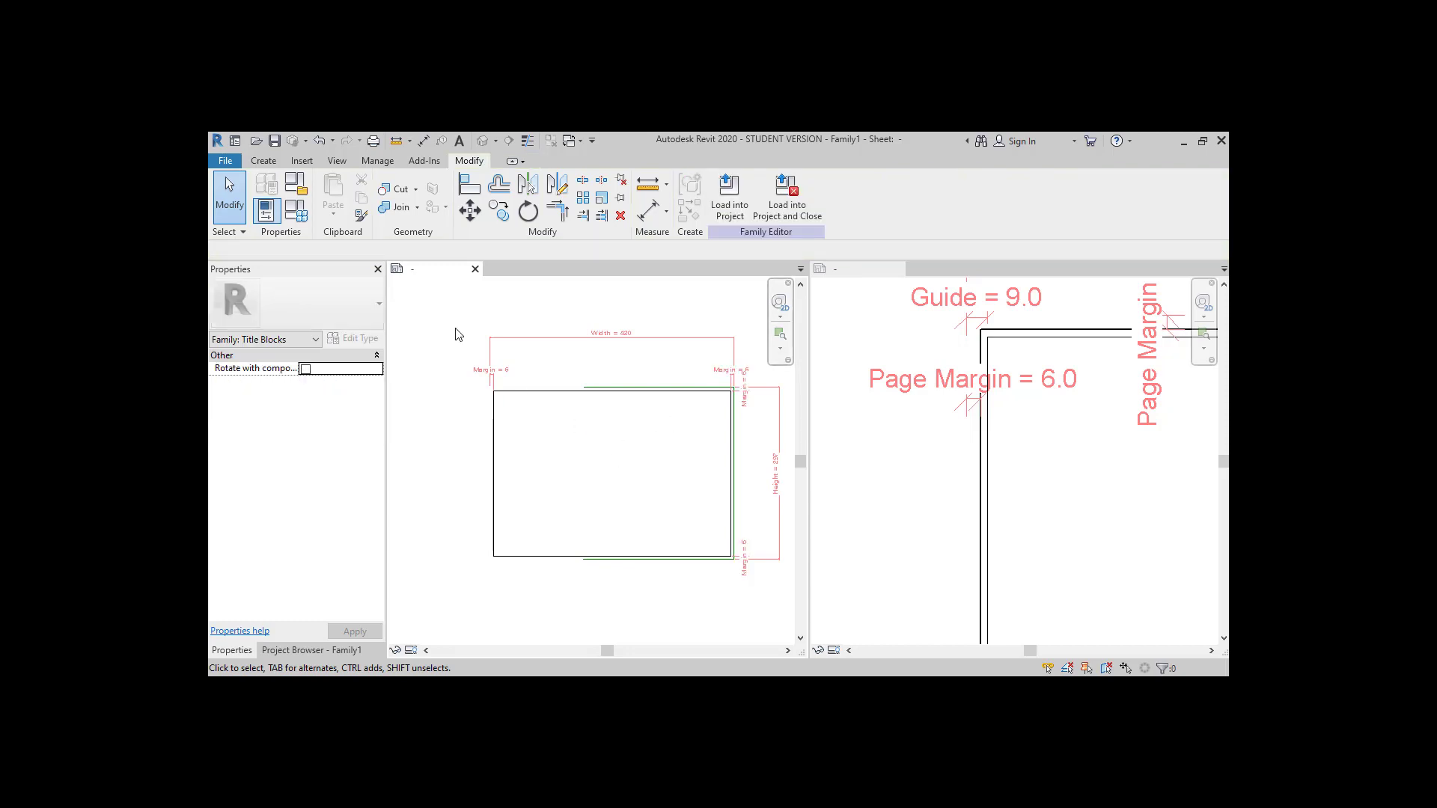
Draw a second rectangle in Thin Lines inside the wide-line border
click(277, 160)
click(329, 193)
click(916, 203)
click(838, 291)
click(736, 181)
click(501, 403)
click(723, 556)
Dimension the thin rectangle's left, right and top sides from the matching sheet edges
click(425, 141)
scroll(494, 483, up, 2)
click(488, 421)
click(503, 420)
scroll(503, 420, down, 2)
click(512, 563)
click(736, 486)
click(727, 503)
click(730, 562)
click(656, 366)
click(636, 383)
click(477, 382)
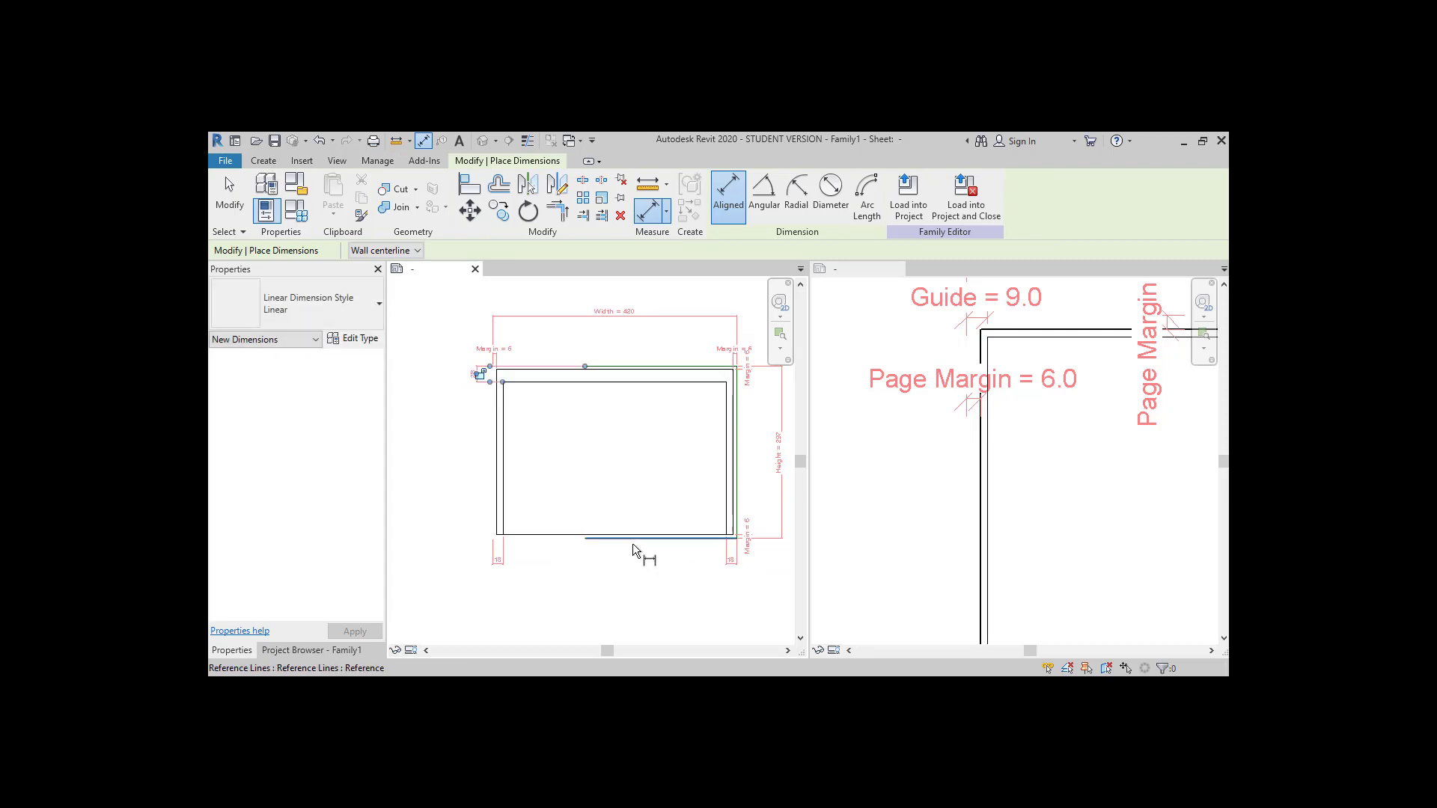
Shift the whole thin rectangle up clear of the border's bottom line and dimension its bottom side from the sheet's lower edge
key(Escape)
key(Tab)
click(503, 468)
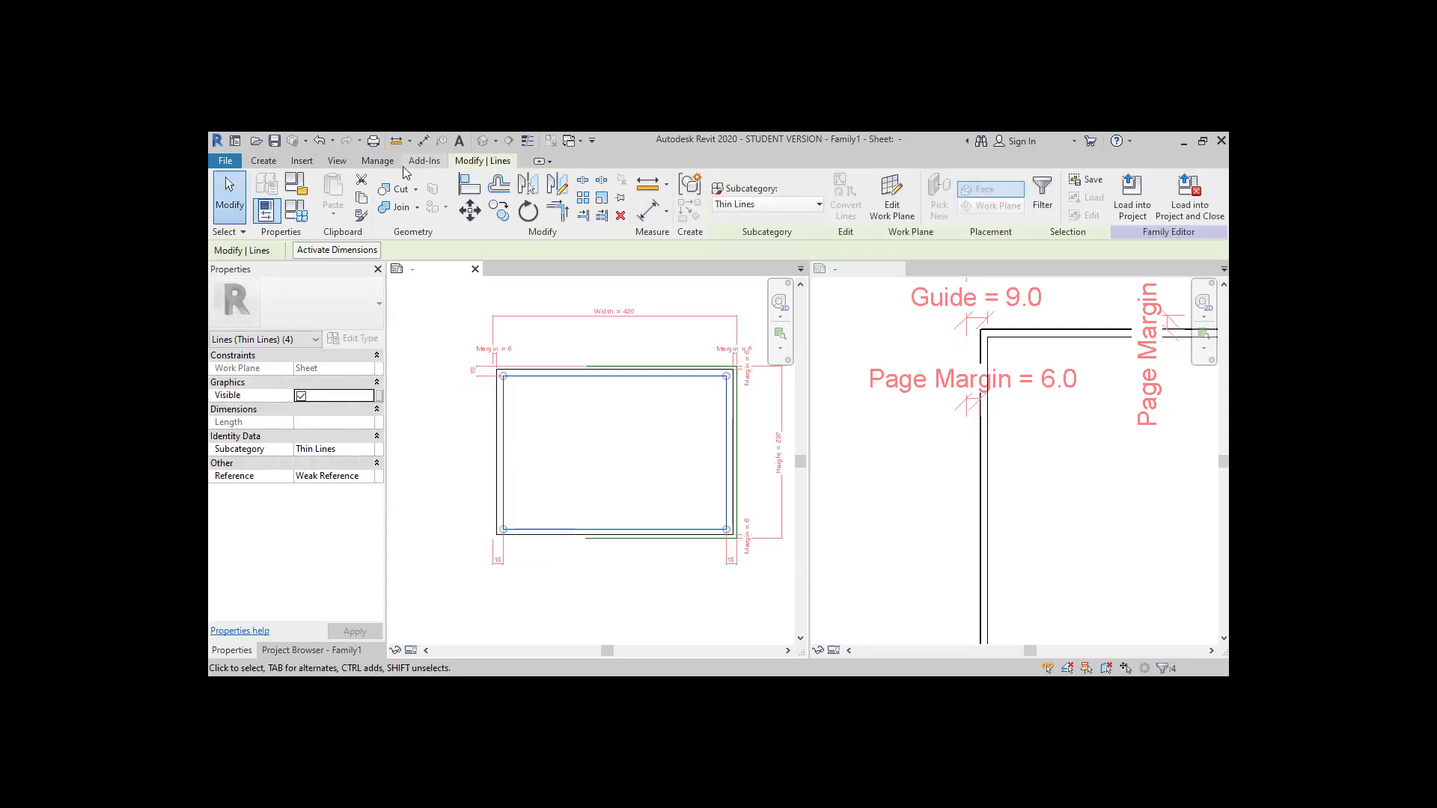
click(424, 142)
click(611, 539)
click(599, 530)
click(473, 513)
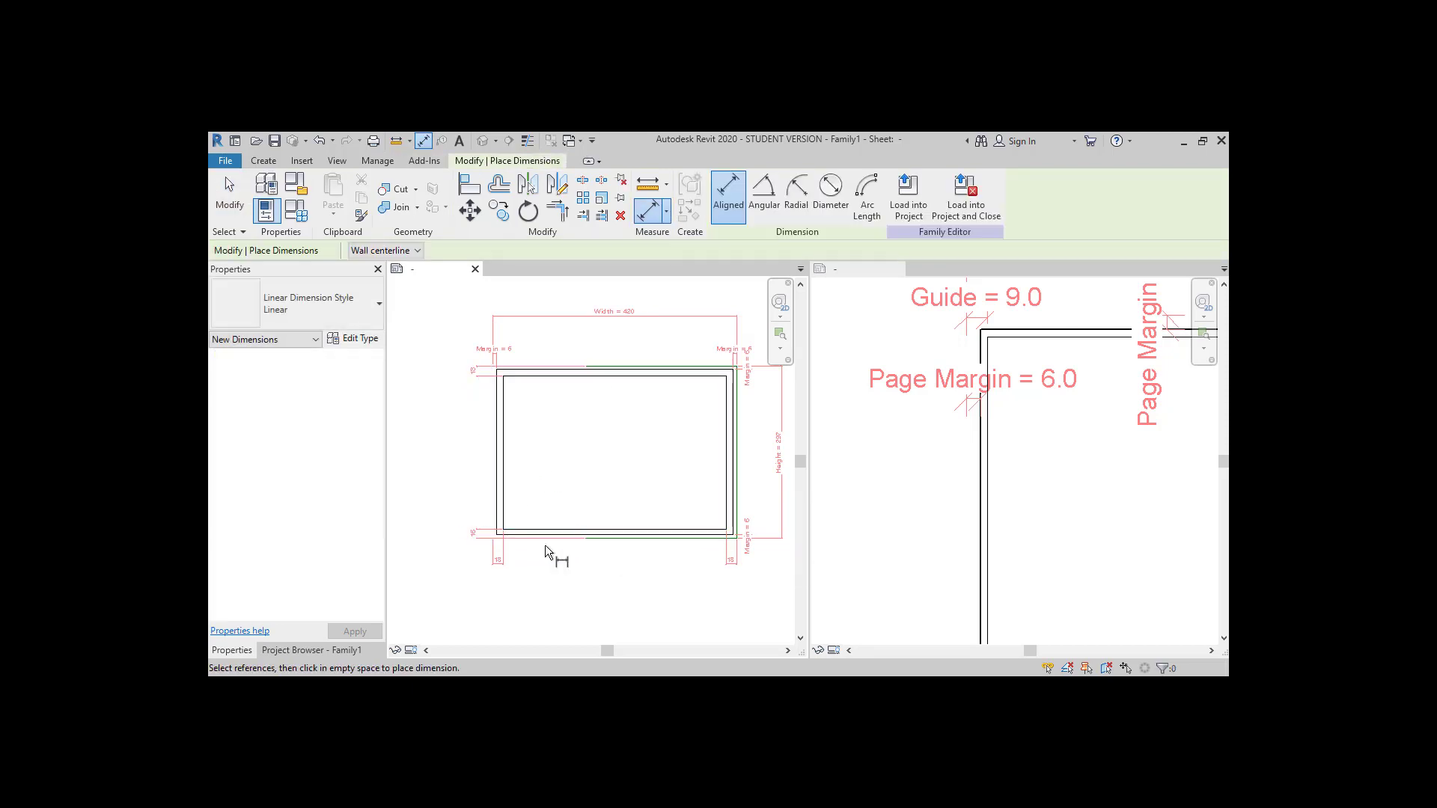
key(Escape)
key(Escape)
Label the thin rectangle's left offset dimension with a new family type parameter named Guide and set it to 9 mm
scroll(506, 564, up, 1)
scroll(507, 560, up, 2)
click(519, 477)
key(Escape)
click(509, 564)
click(824, 194)
click(756, 222)
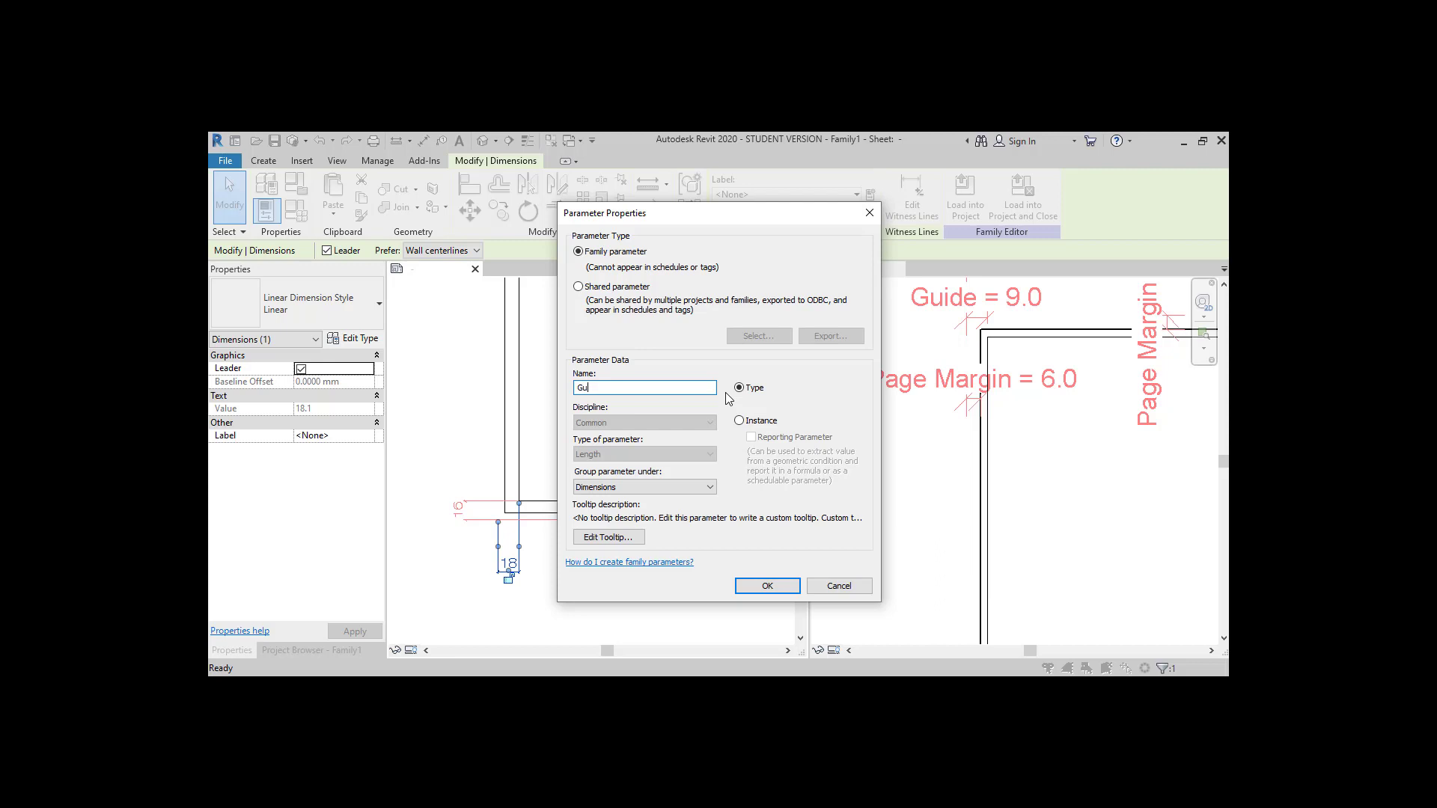
click(767, 586)
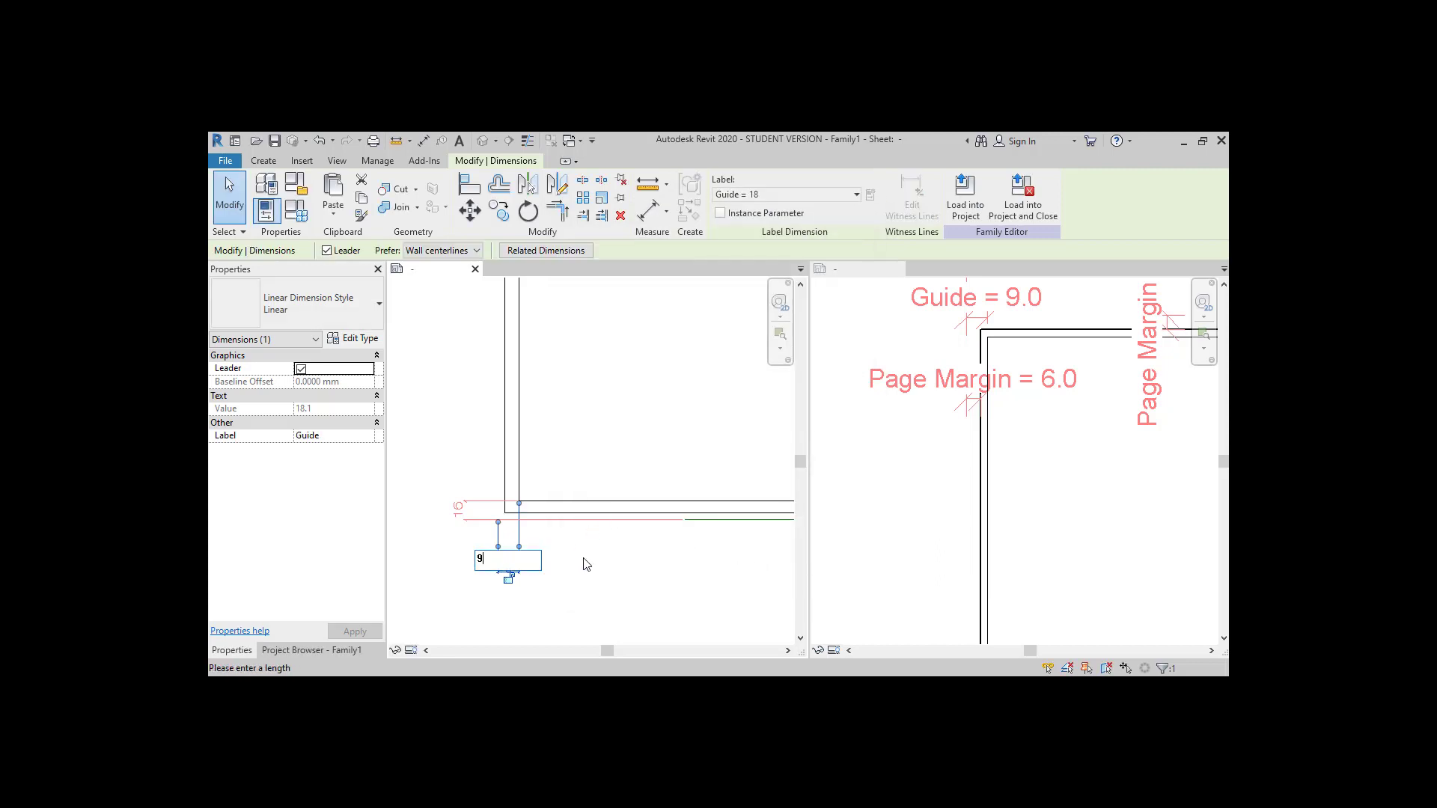
click(545, 556)
Apply the Guide parameter to the thin rectangle's top, bottom and right offset dimensions
scroll(543, 555, down, 2)
click(506, 533)
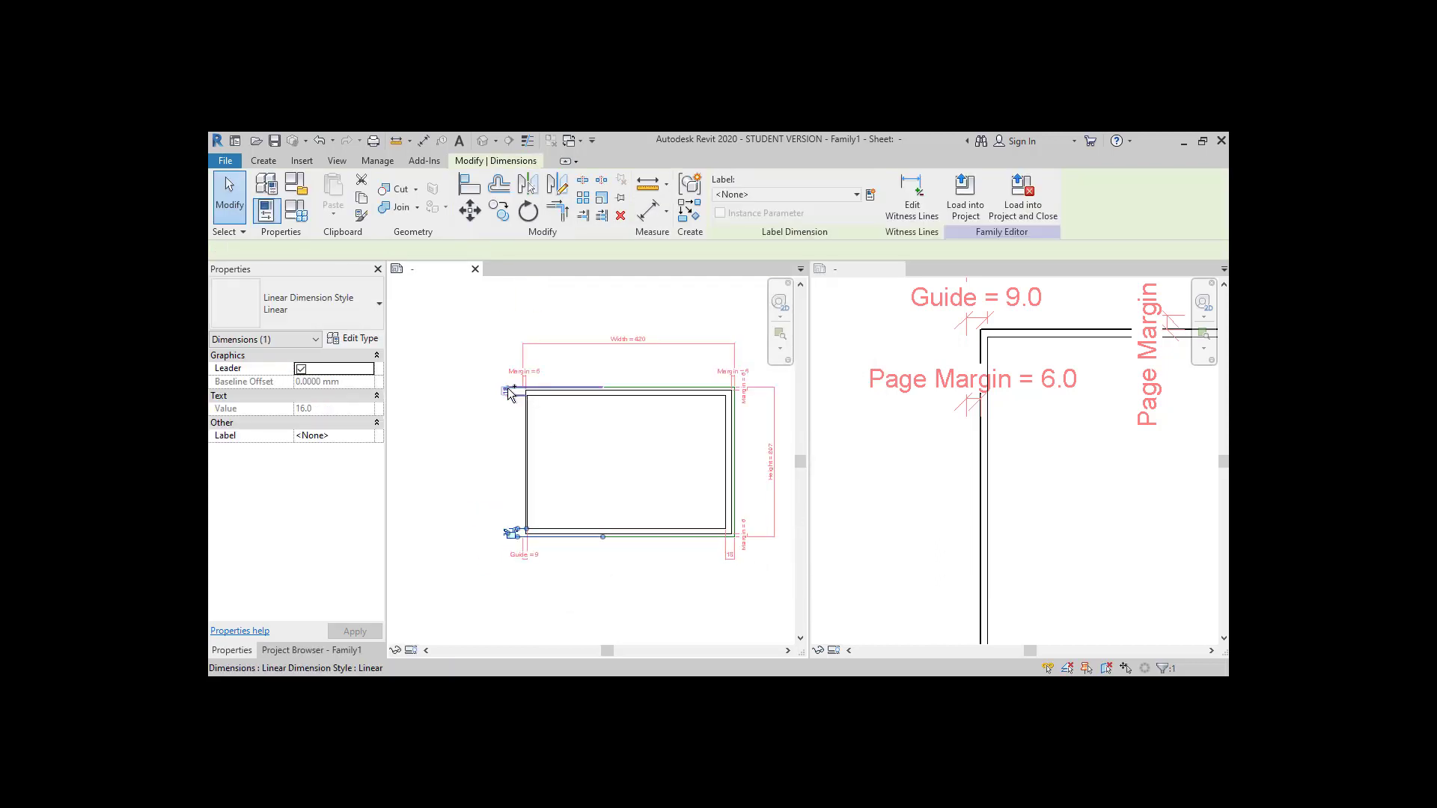
ctrl+click(506, 392)
ctrl+click(731, 554)
click(783, 194)
click(782, 254)
click(658, 507)
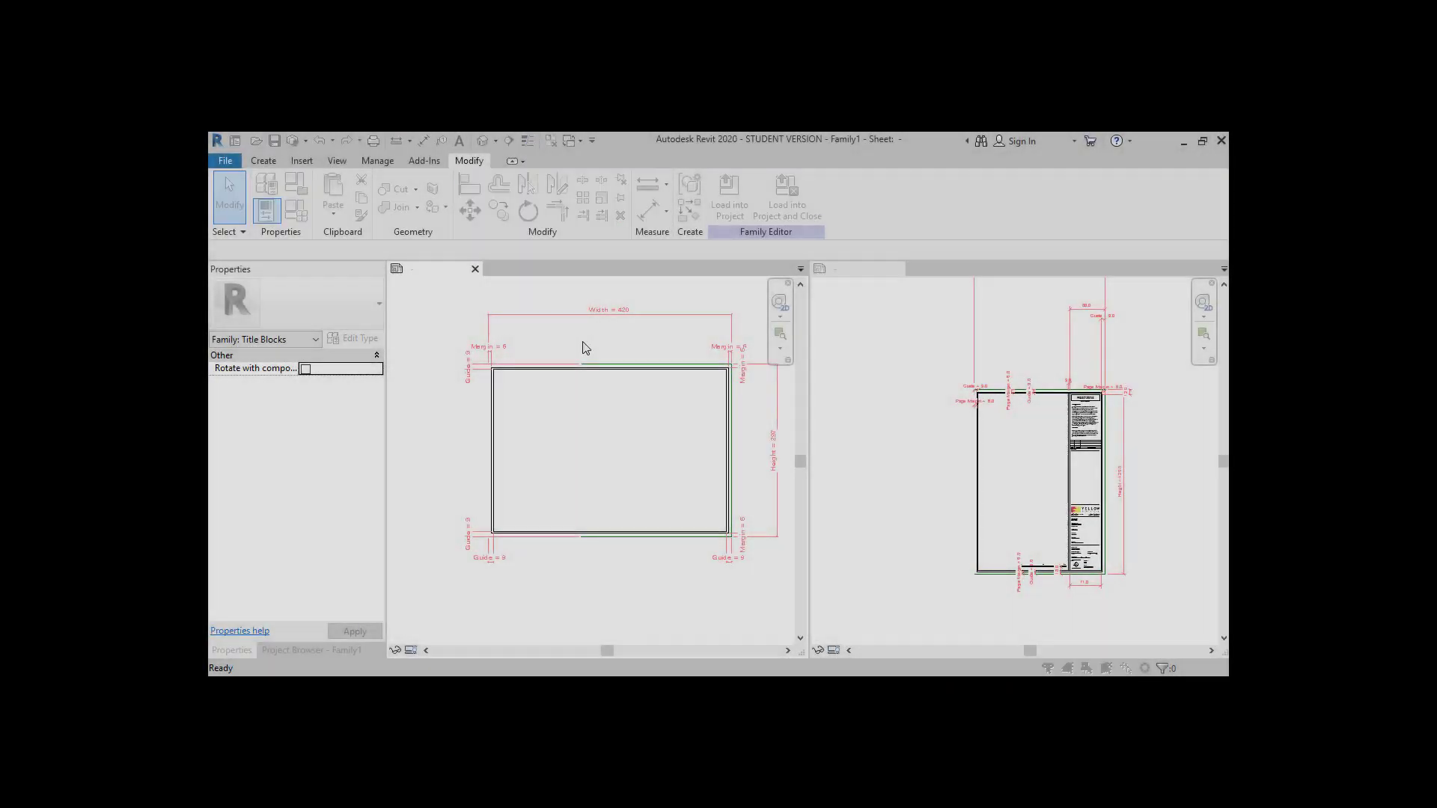
Create a family type named A3 Portrait with Height 420 and Width 297, and apply it to the sheet
click(266, 210)
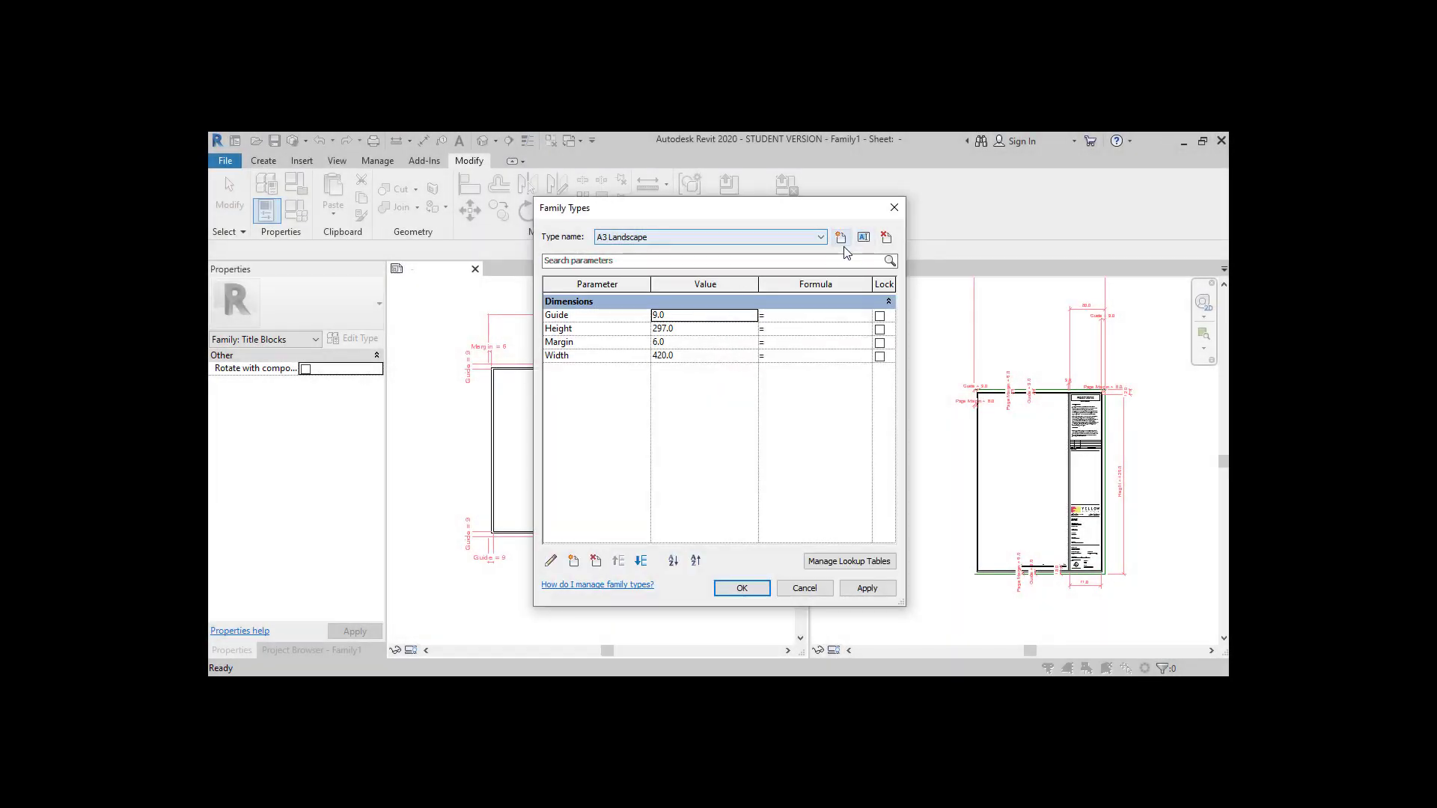
click(845, 239)
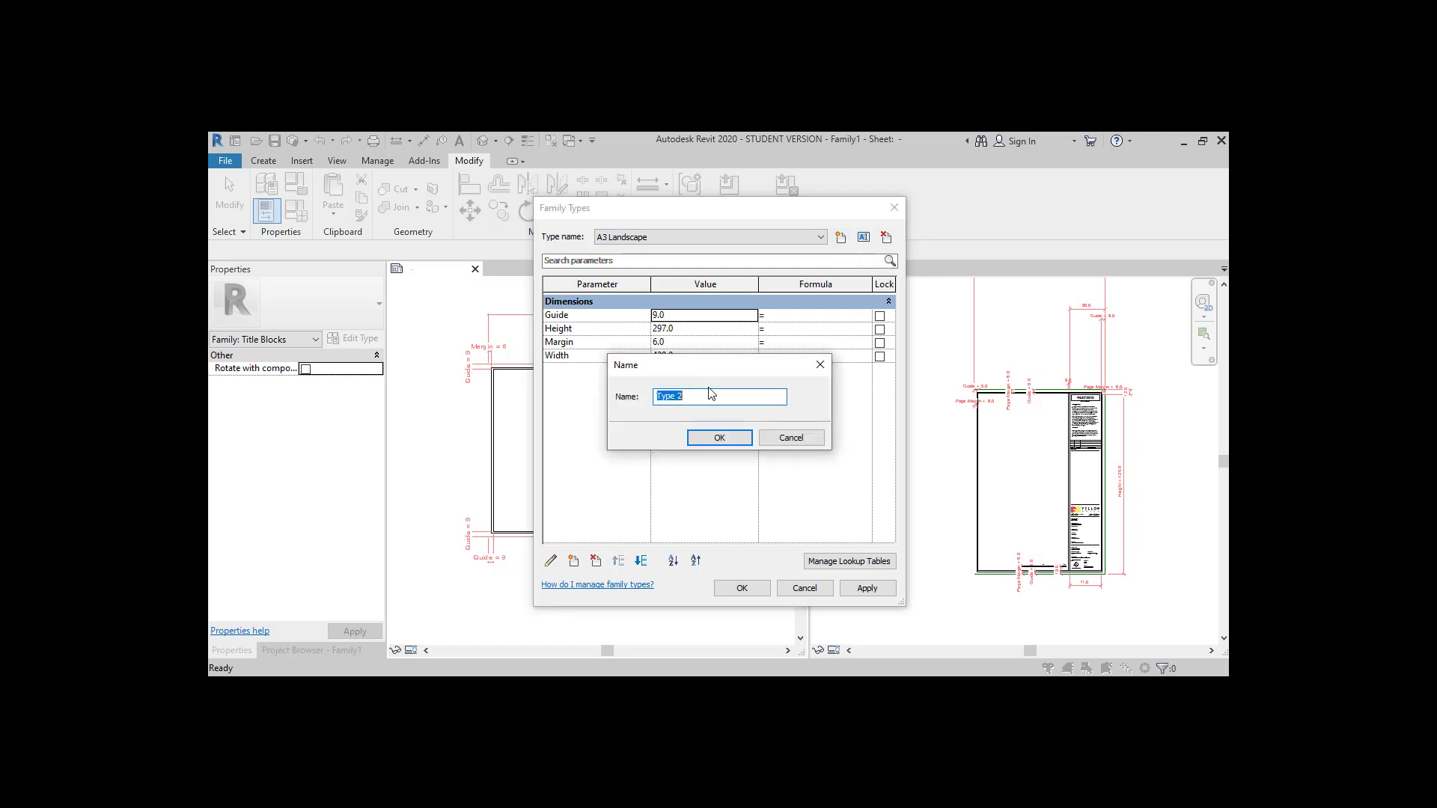
text(A3 Portrait)
key(Return)
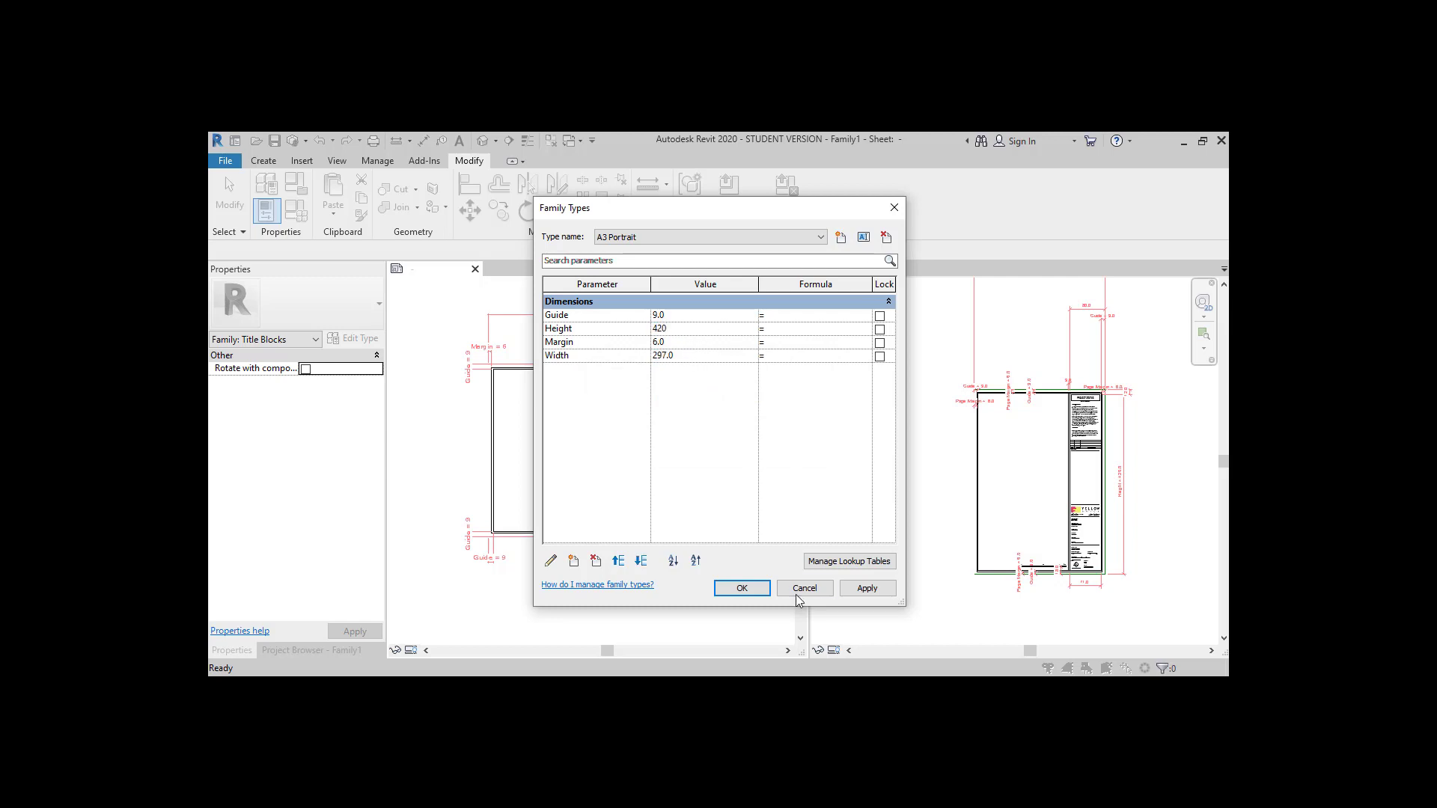
click(741, 589)
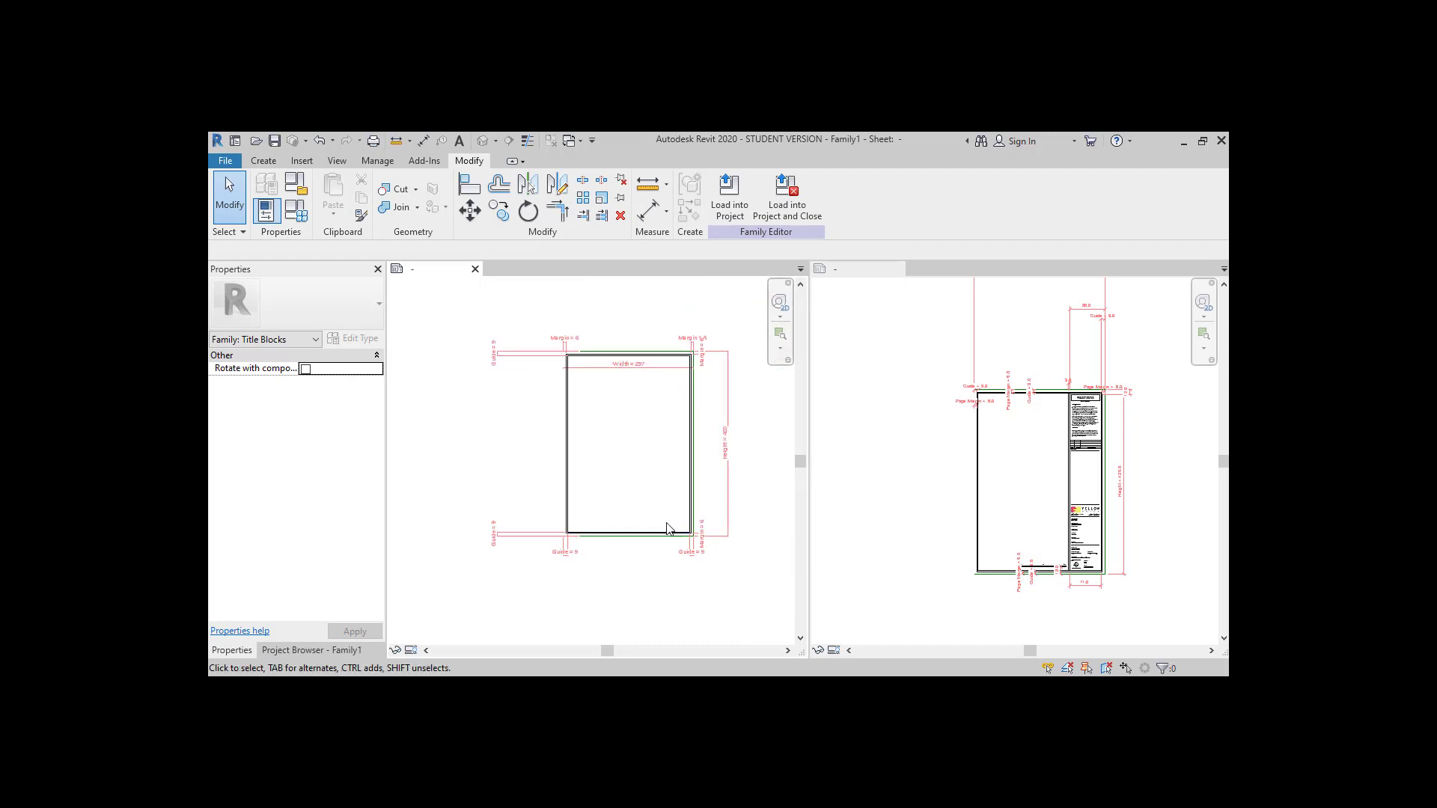
Switch the current family type back to A3 Landscape
click(297, 211)
click(632, 236)
click(632, 250)
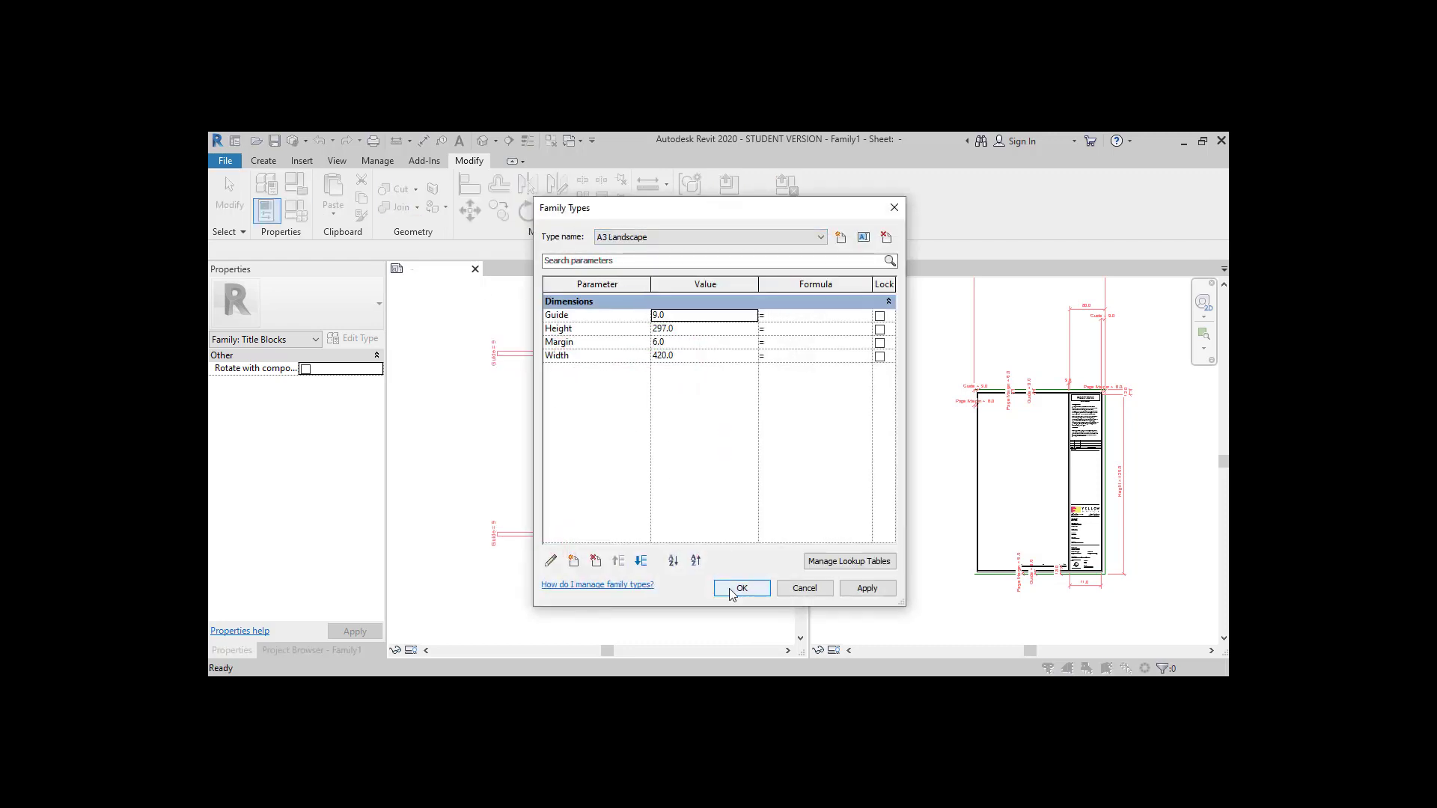
click(733, 589)
scroll(608, 534, up, 1)
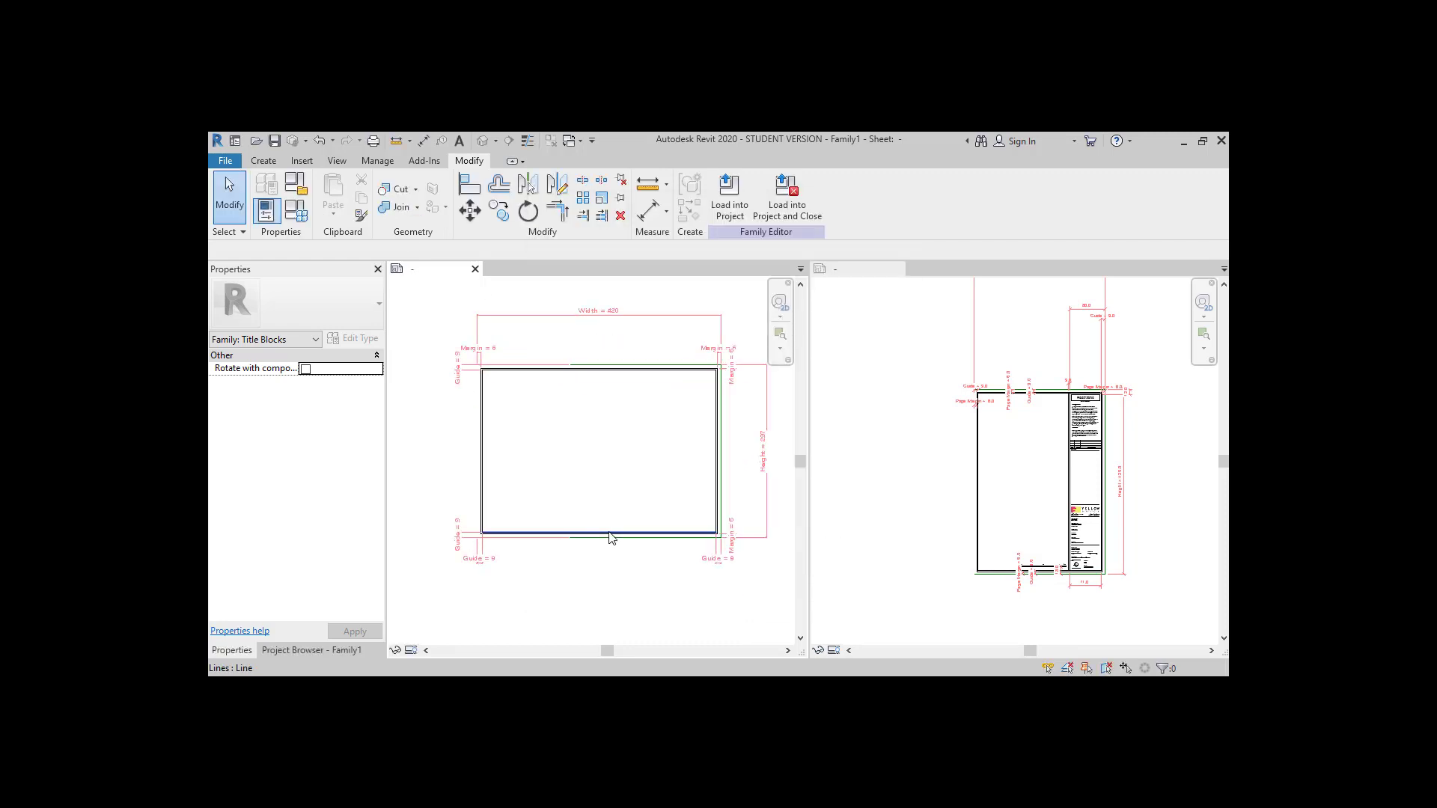
Draw a vertical Wide Lines divider near the sheet's right side, from the inner border's top line to its bottom line
click(267, 164)
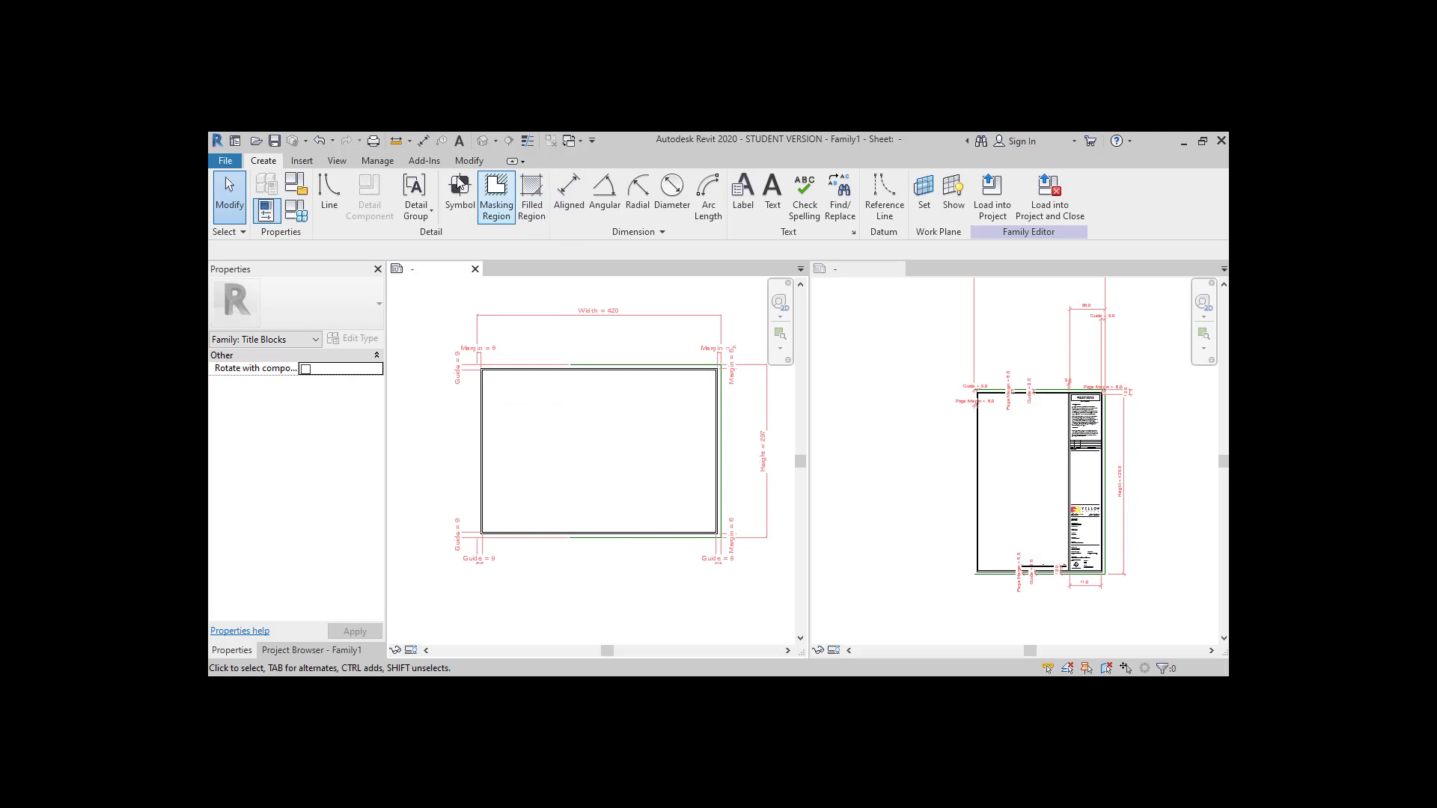
click(329, 193)
scroll(696, 401, up, 3)
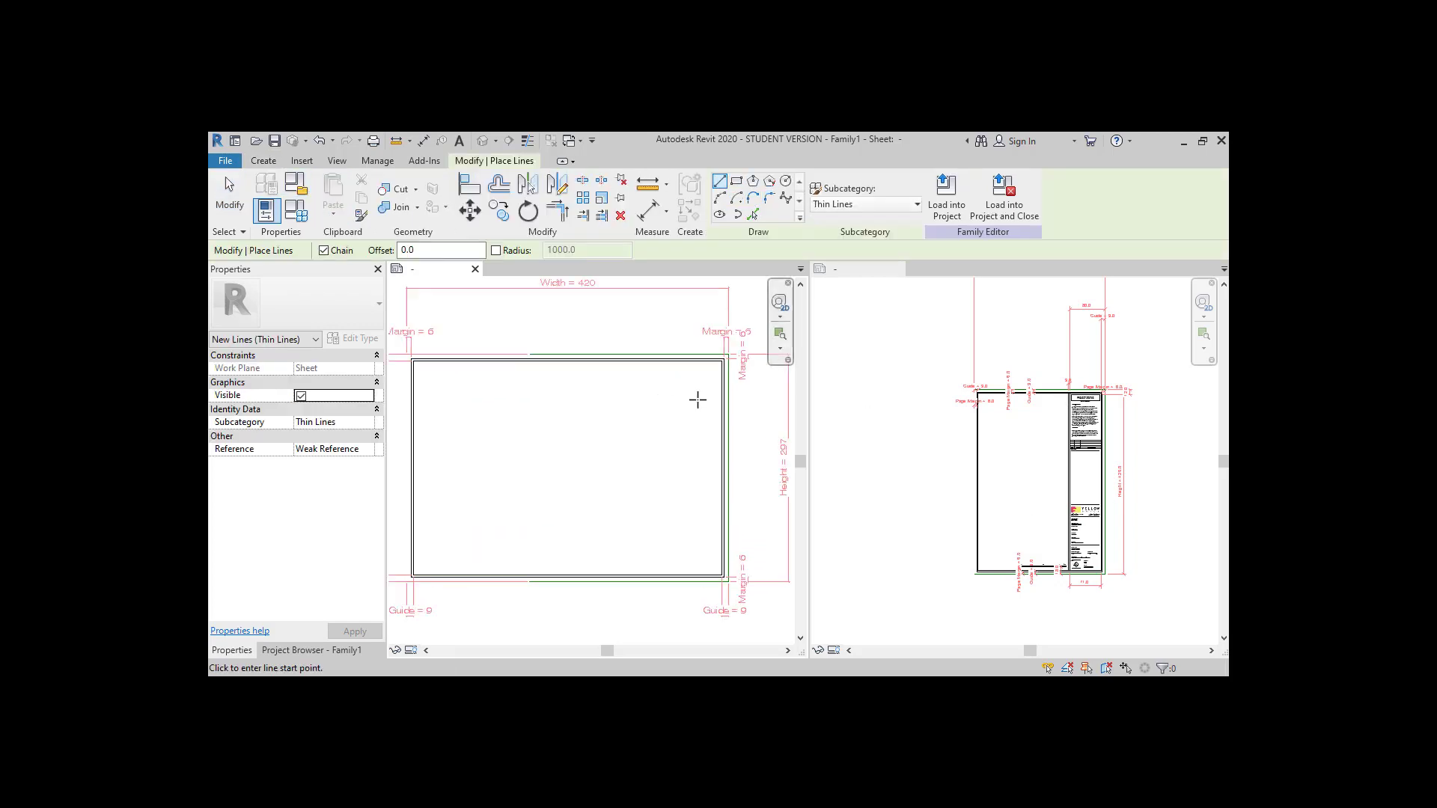
click(866, 204)
click(842, 304)
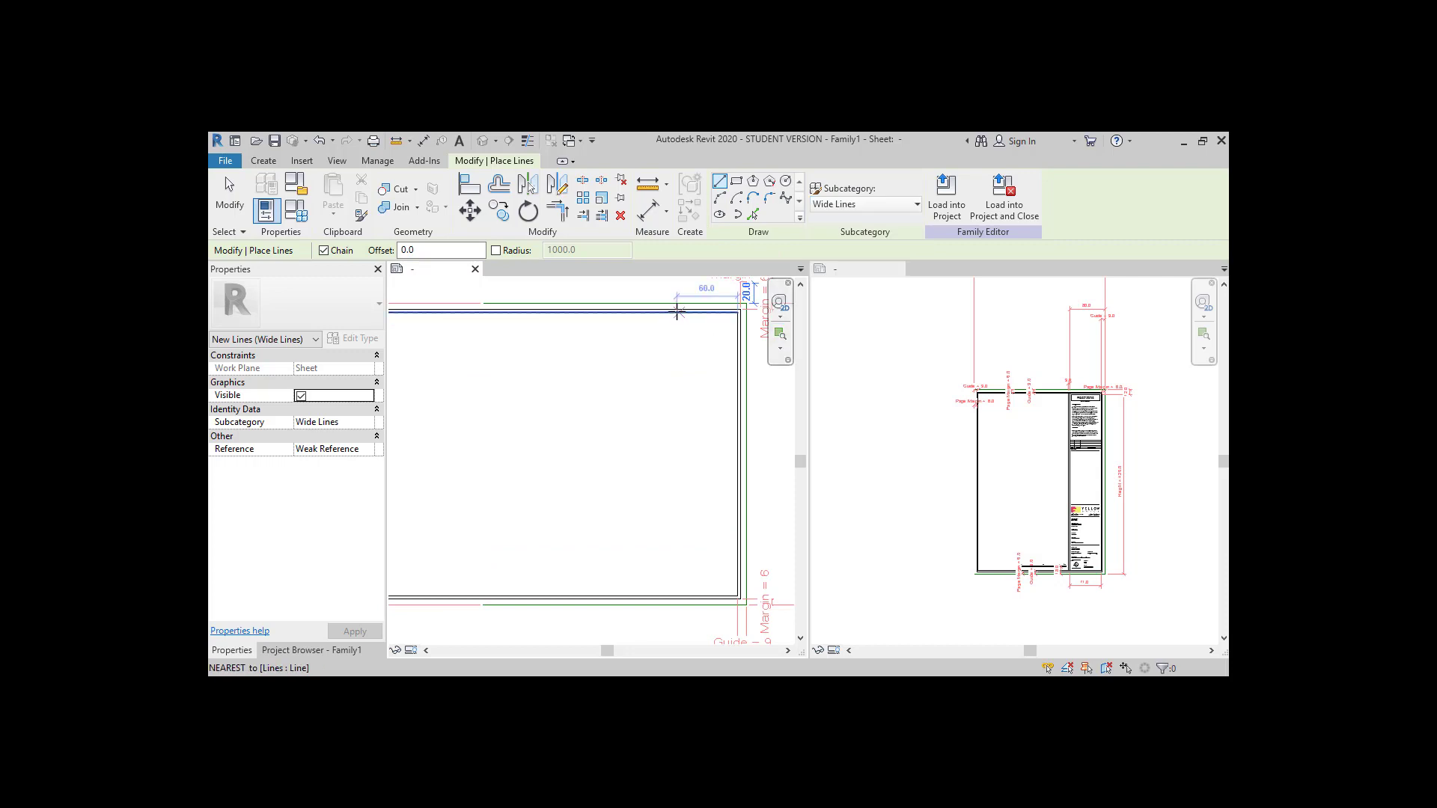
click(651, 313)
click(652, 597)
key(Escape)
key(Escape)
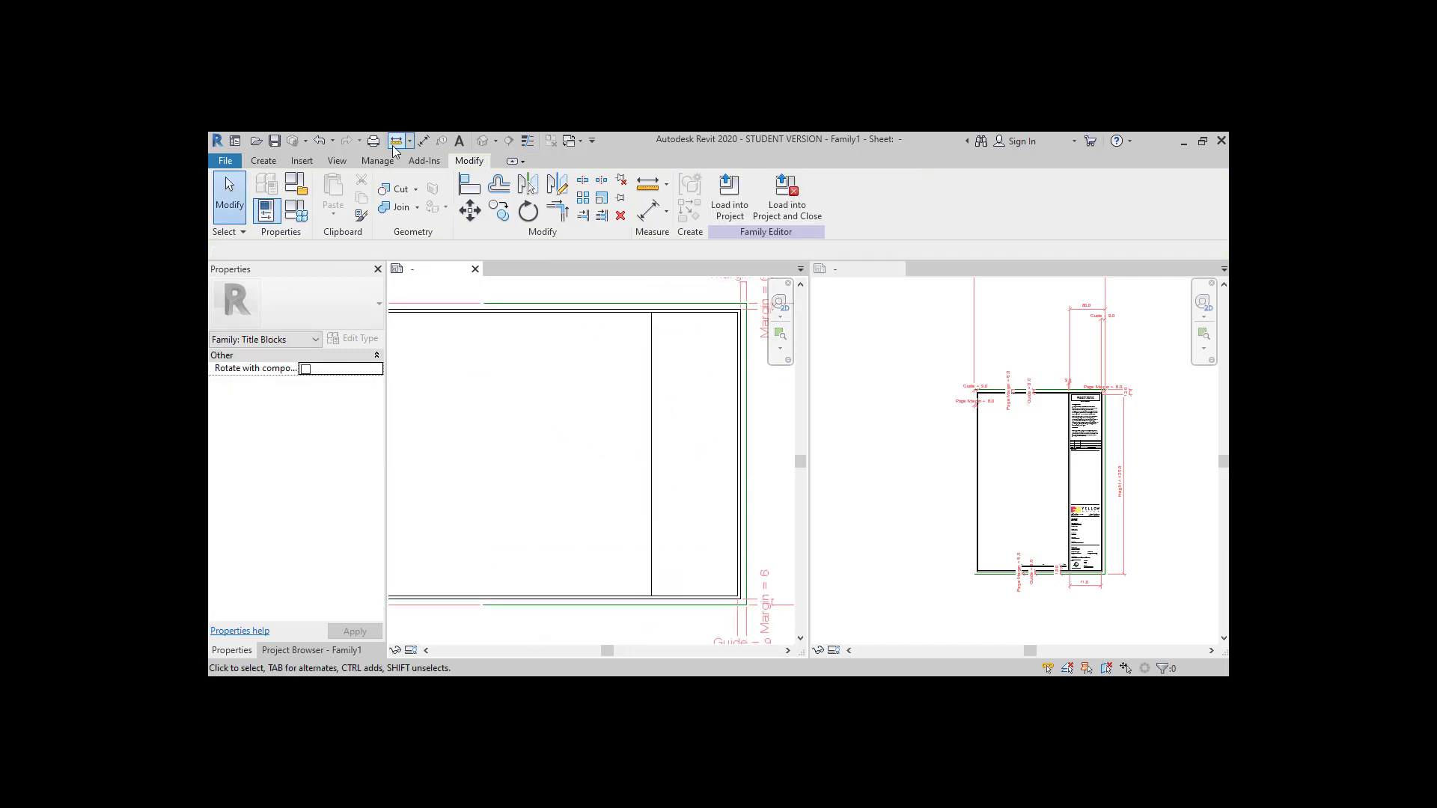
Dimension the divider from the sheet's right reference line and move it to an offset of 83 mm
click(423, 140)
scroll(664, 418, down, 4)
key(Escape)
key(Escape)
scroll(681, 324, up, 5)
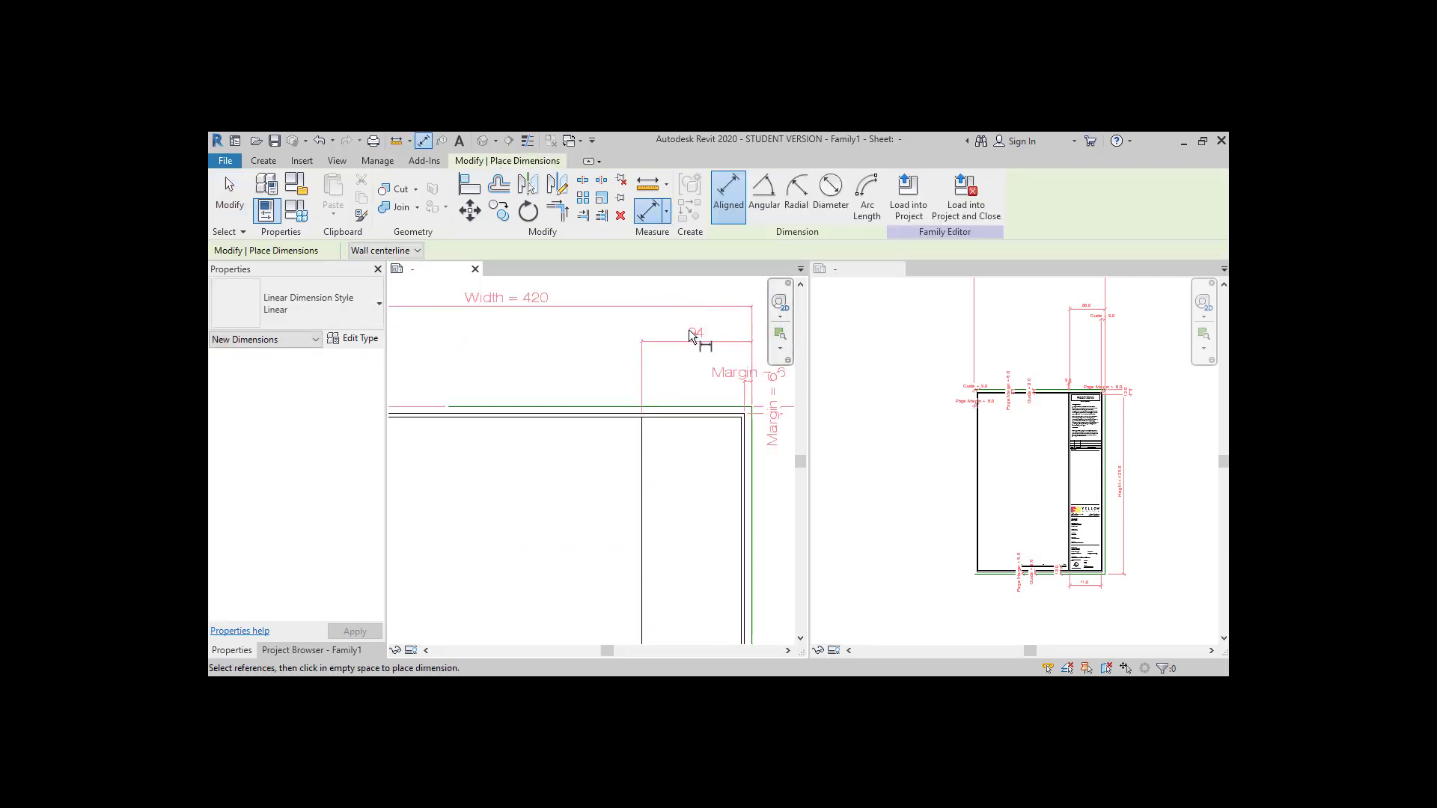
click(642, 467)
click(695, 334)
key(Return)
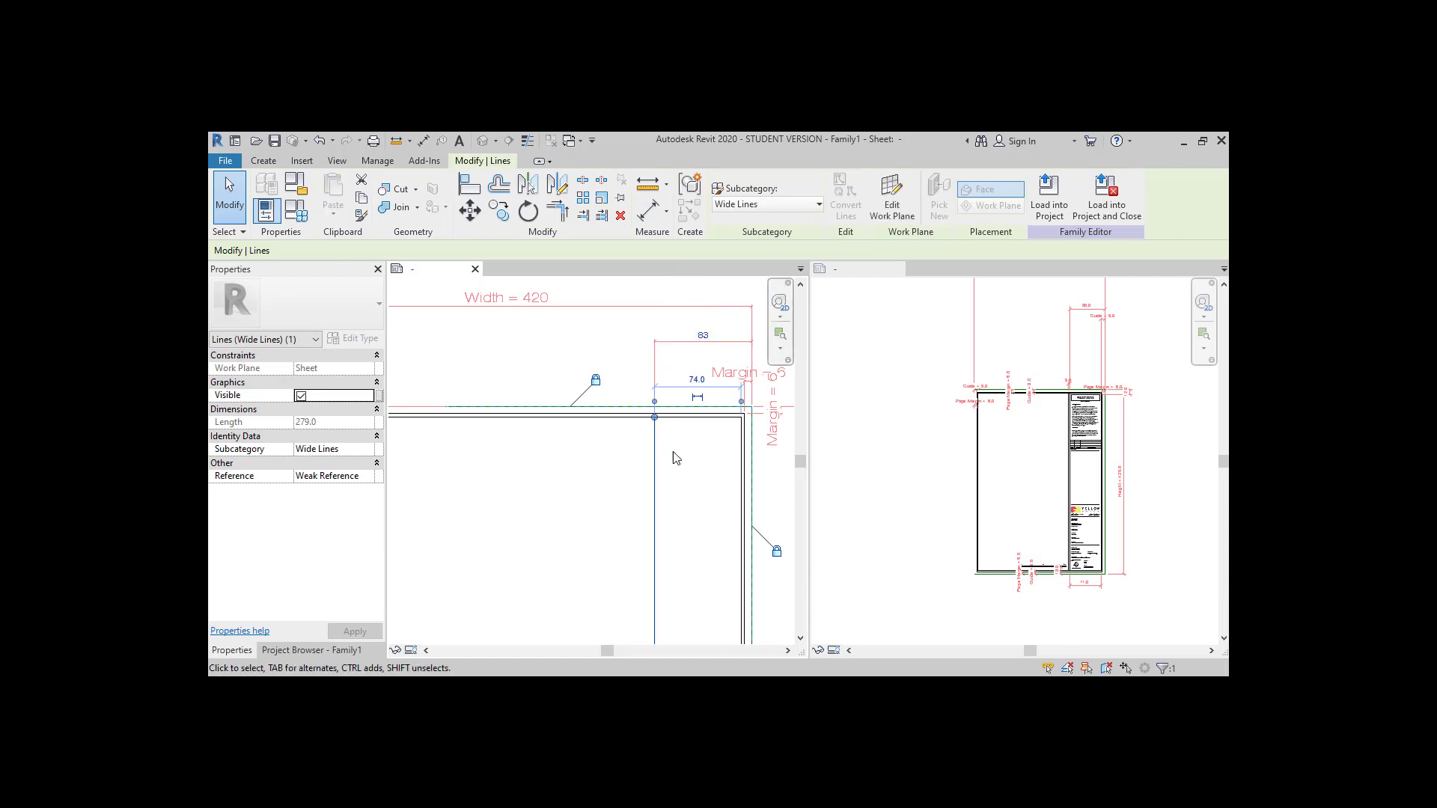
Label the divider's offset dimension with a new family type parameter named Info Card
click(700, 342)
click(770, 194)
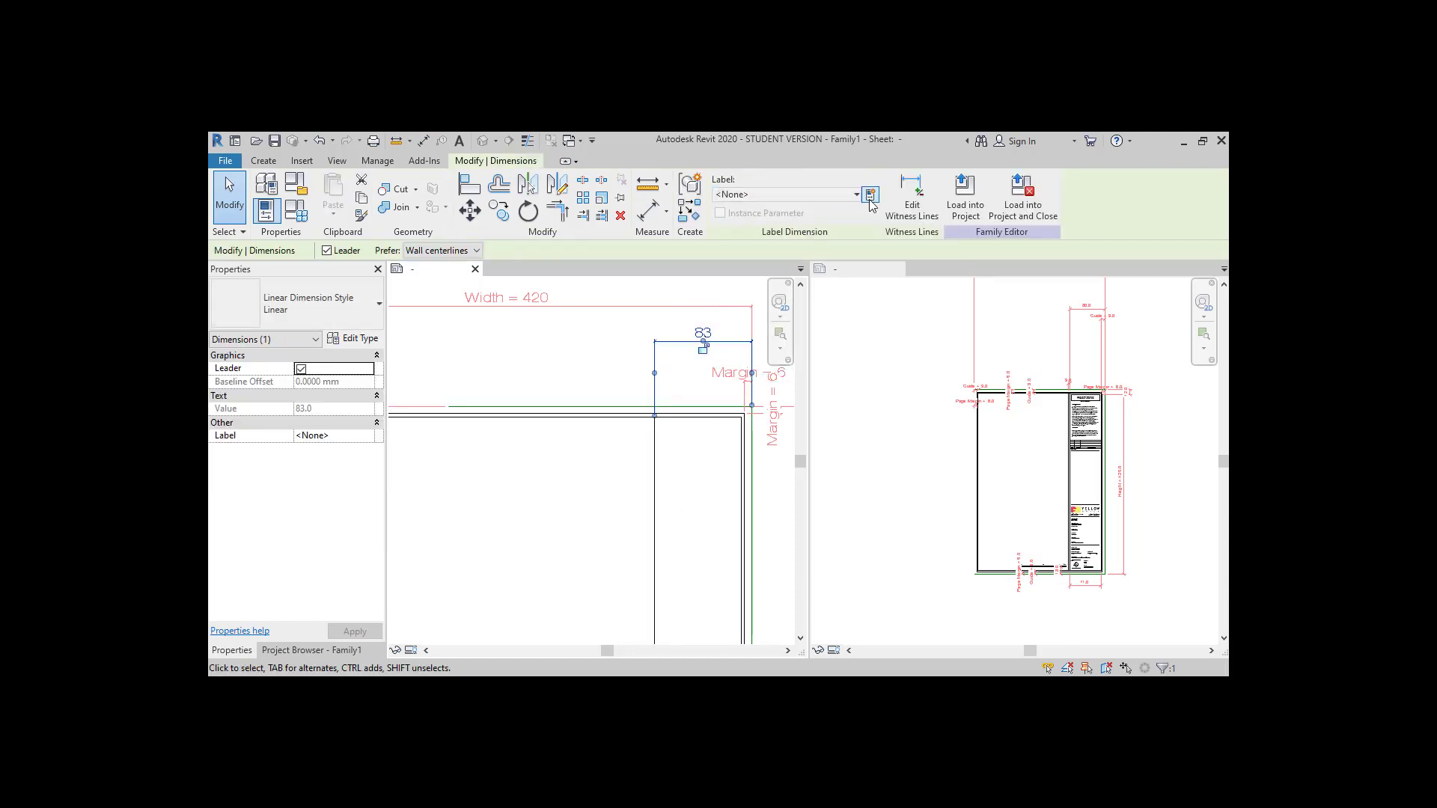
click(749, 220)
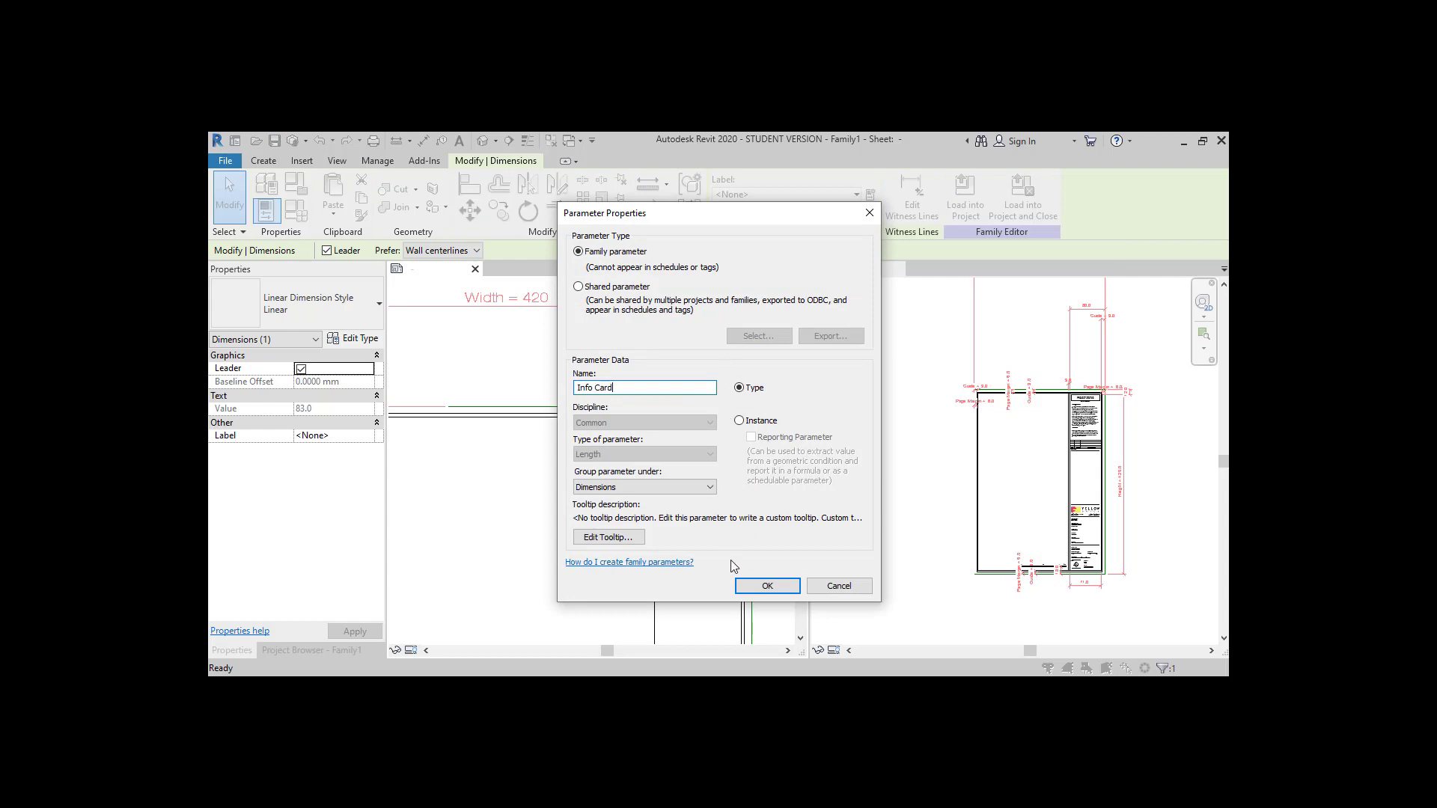
click(763, 586)
key(Escape)
Test the Info Card parameter in the A3 Landscape type at 103 mm and set it back to 83 mm
click(298, 212)
drag(616, 215, 958, 223)
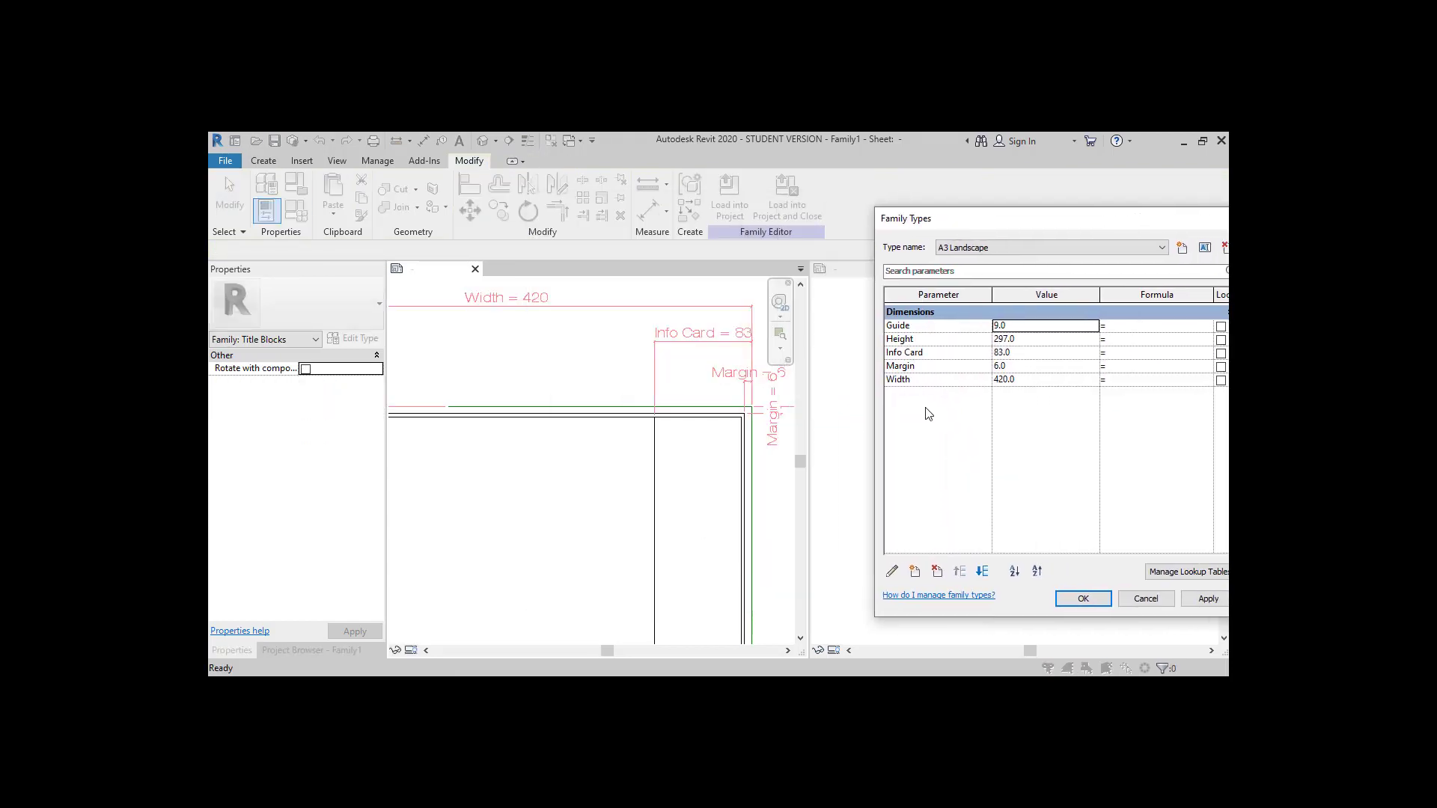
click(1195, 601)
click(1031, 353)
text(8)
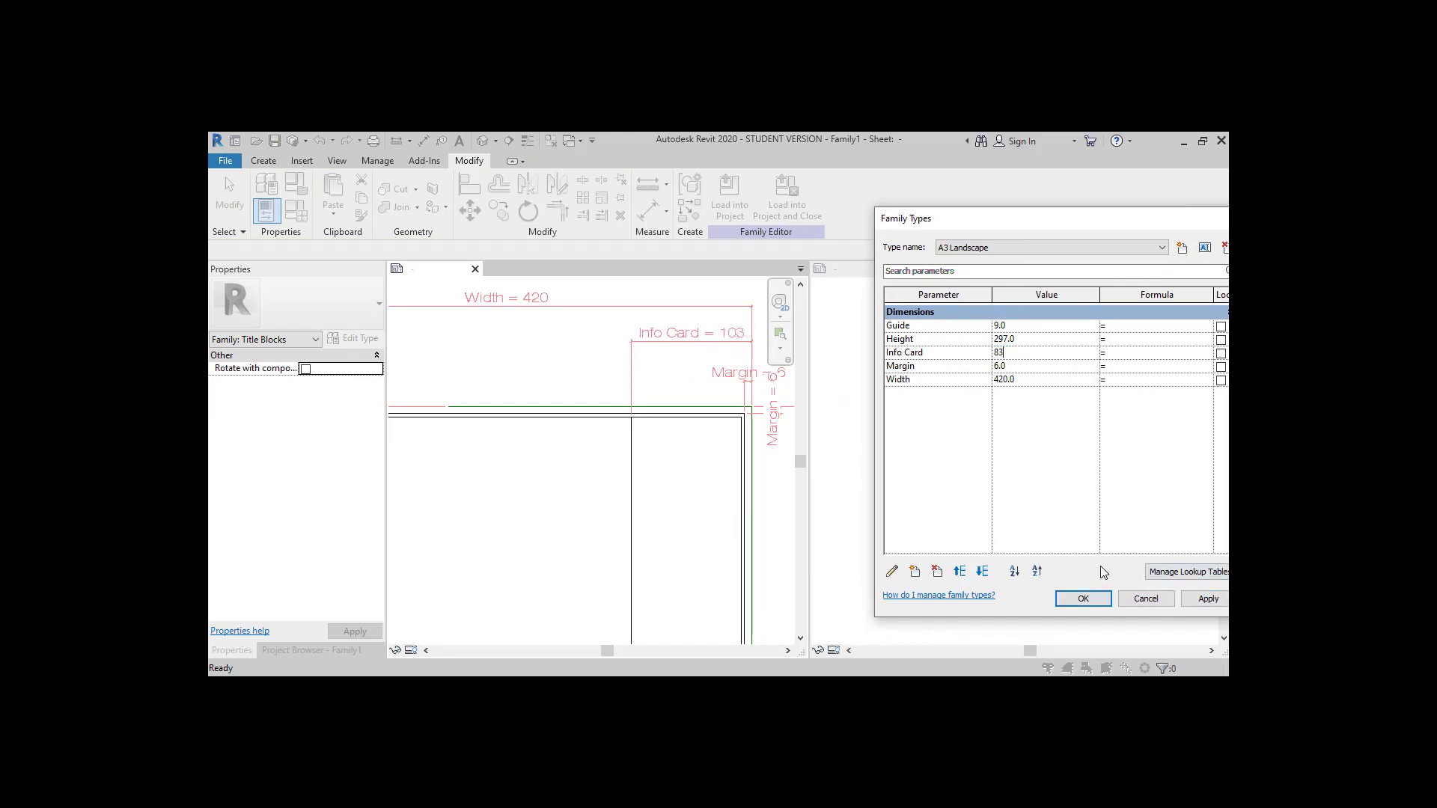
click(1083, 599)
Draw a rectangular frame with the Line tool at the top of the info card column, just inside its borders
key(z)
key(a)
scroll(1101, 402, up, 5)
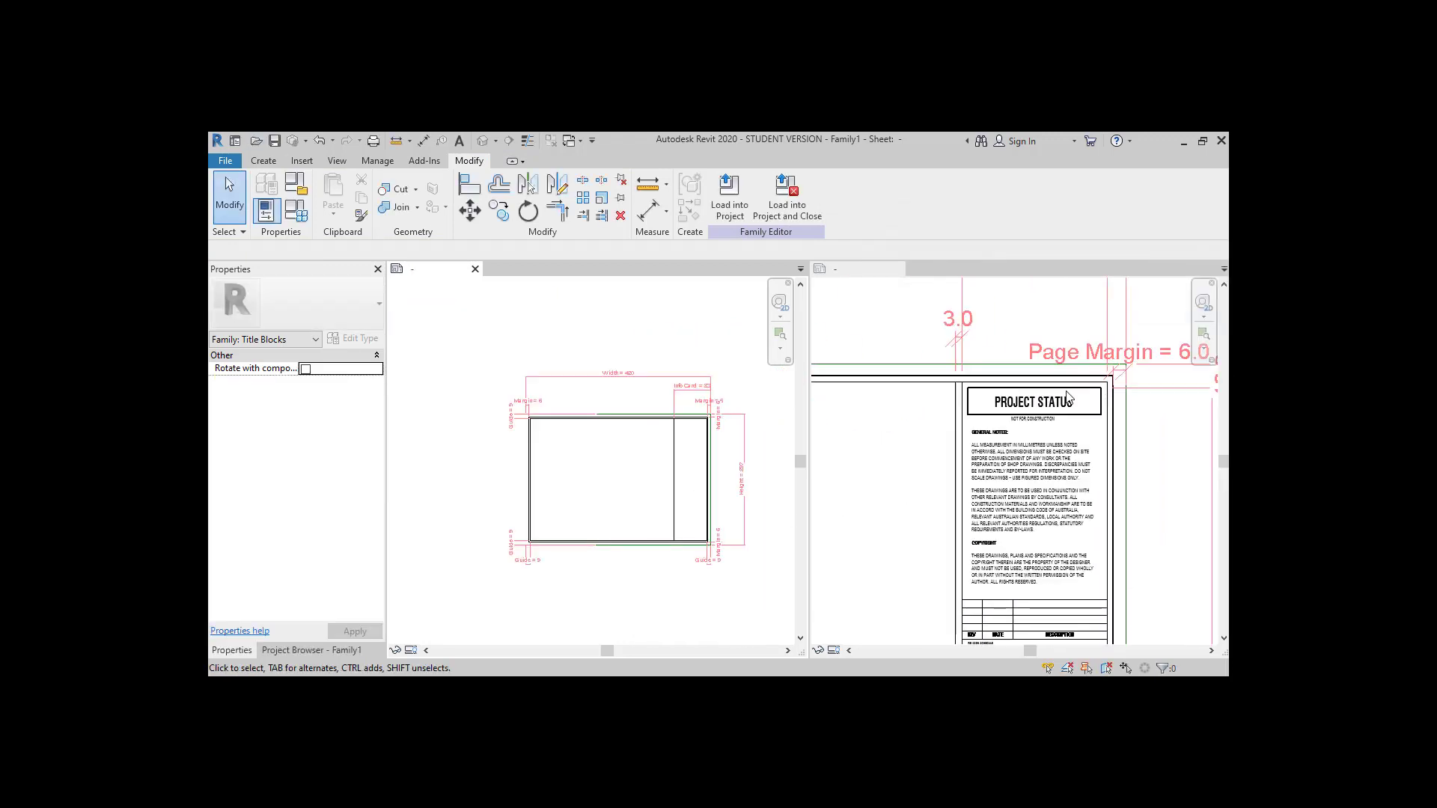
scroll(1039, 399, up, 1)
click(707, 477)
scroll(701, 445, up, 12)
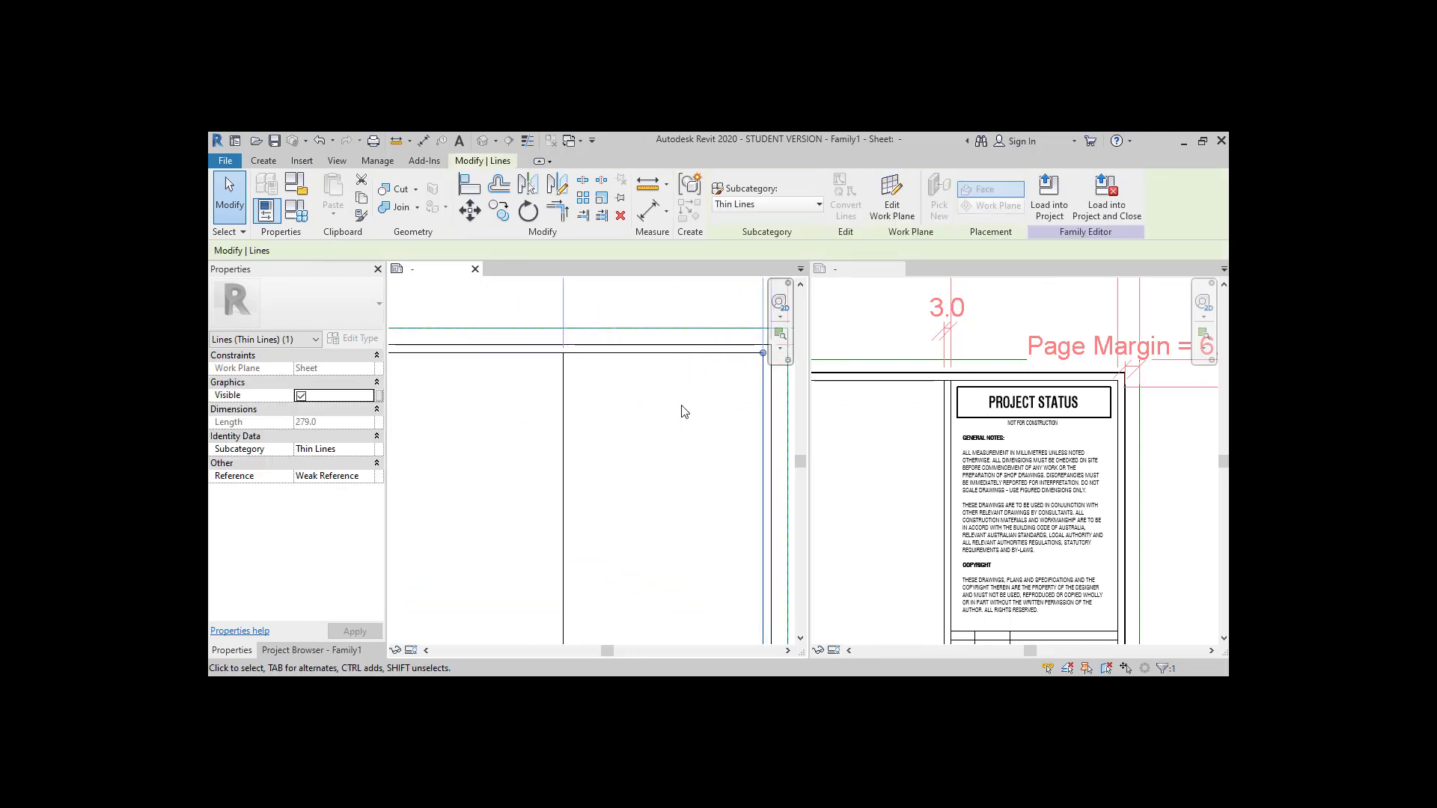
key(Escape)
scroll(683, 389, up, 1)
click(263, 161)
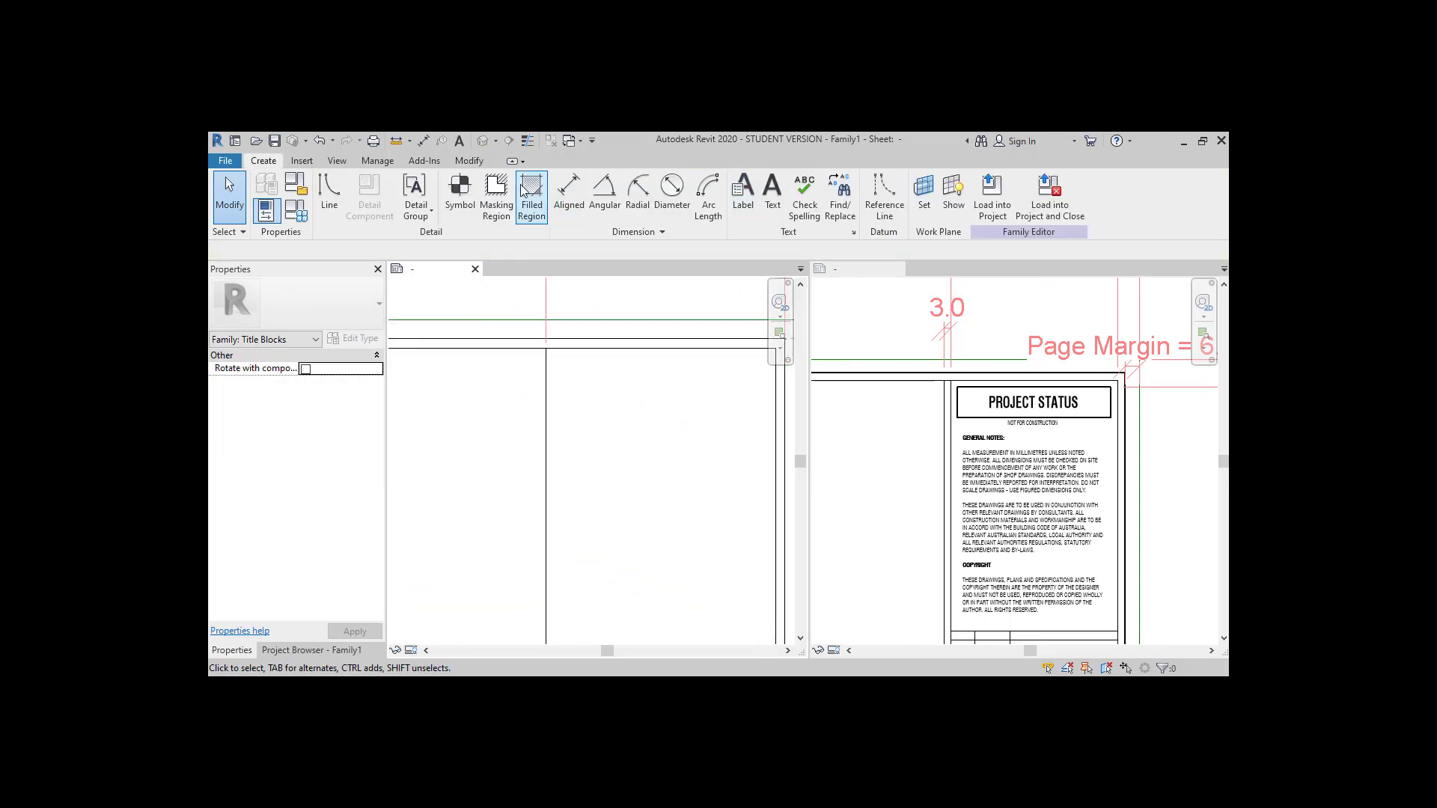
click(330, 193)
click(738, 182)
click(556, 360)
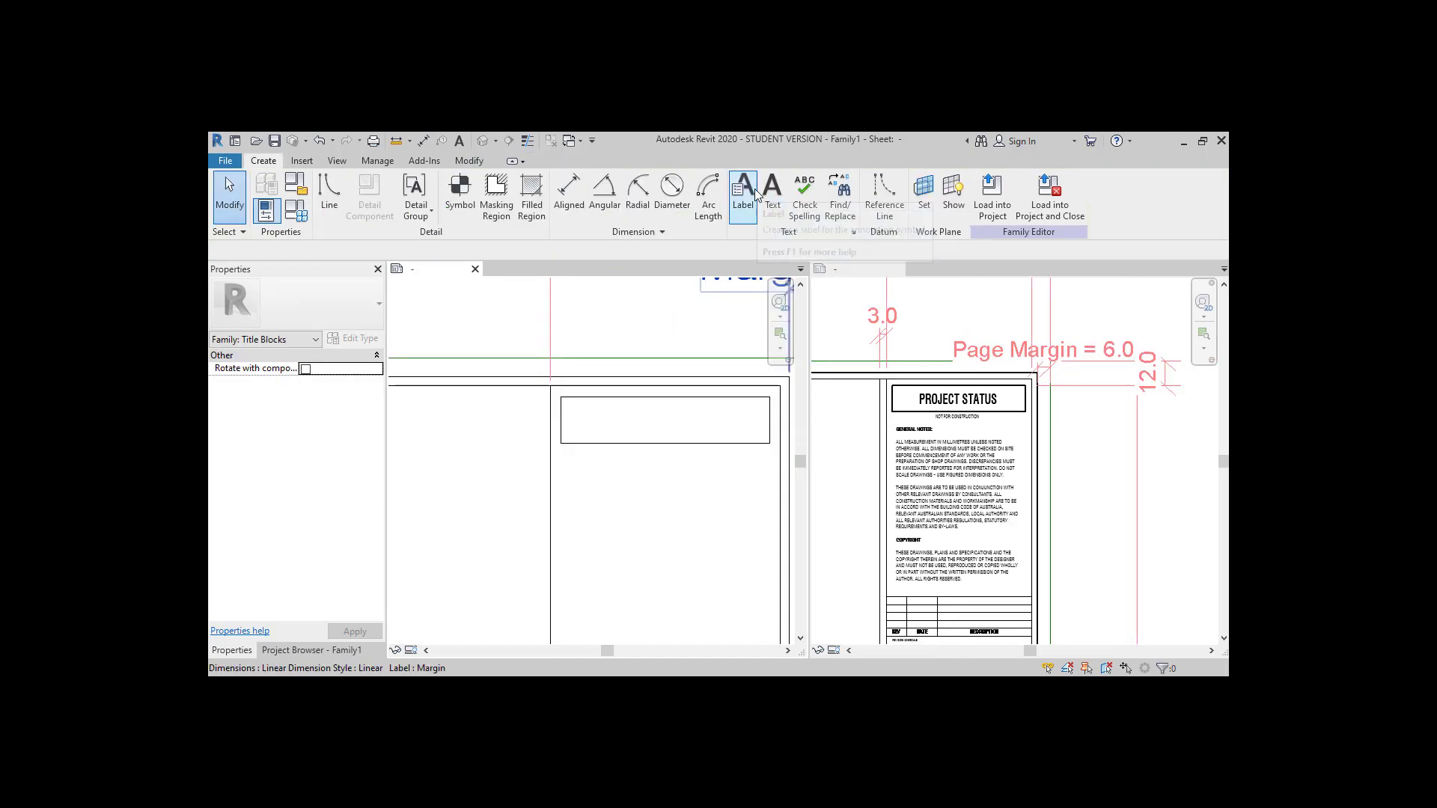
Place a label in the frame using the Project Status parameter with the sample value PROJECT STATUS
click(754, 195)
click(663, 414)
click(494, 447)
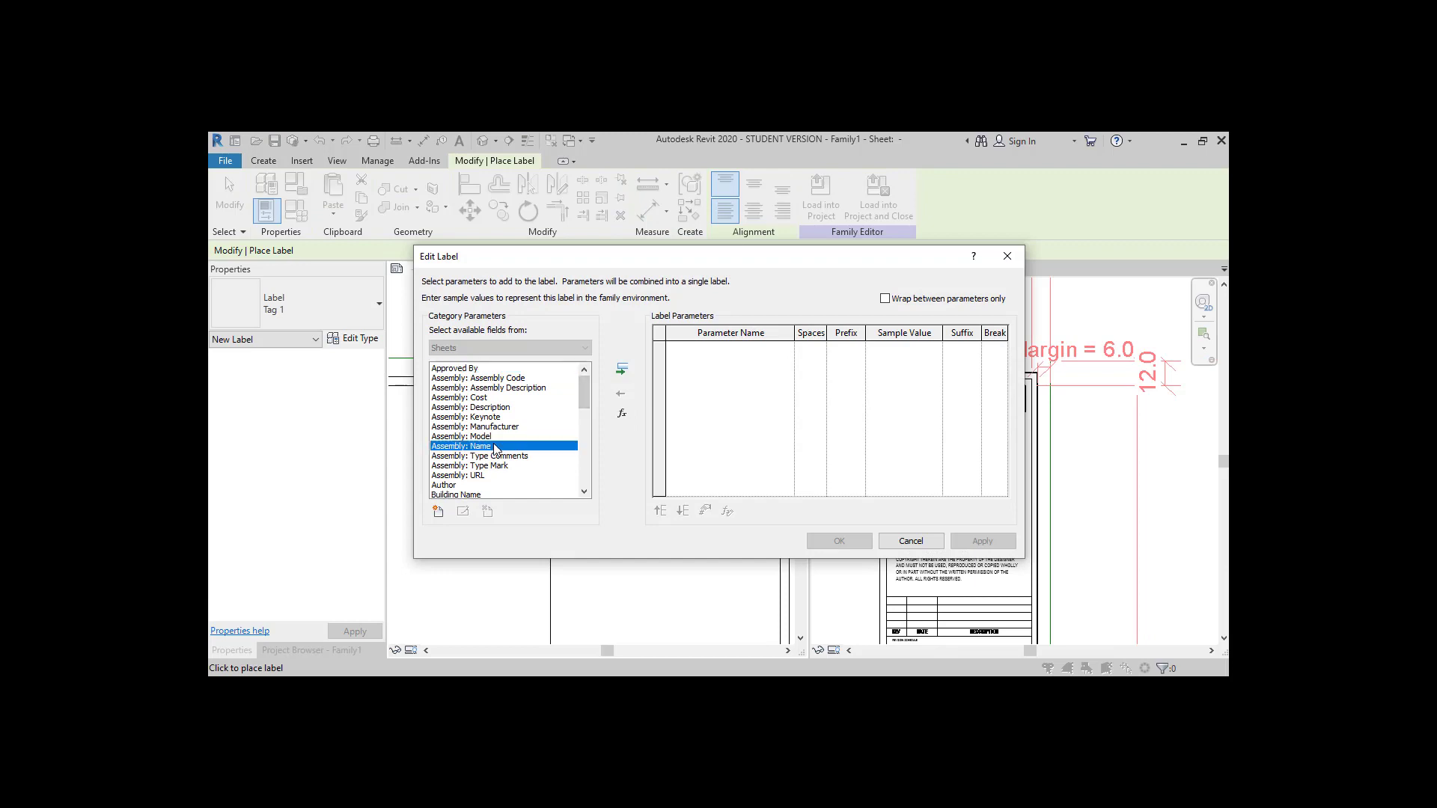
scroll(494, 447, down, 6)
click(479, 466)
click(622, 369)
click(905, 348)
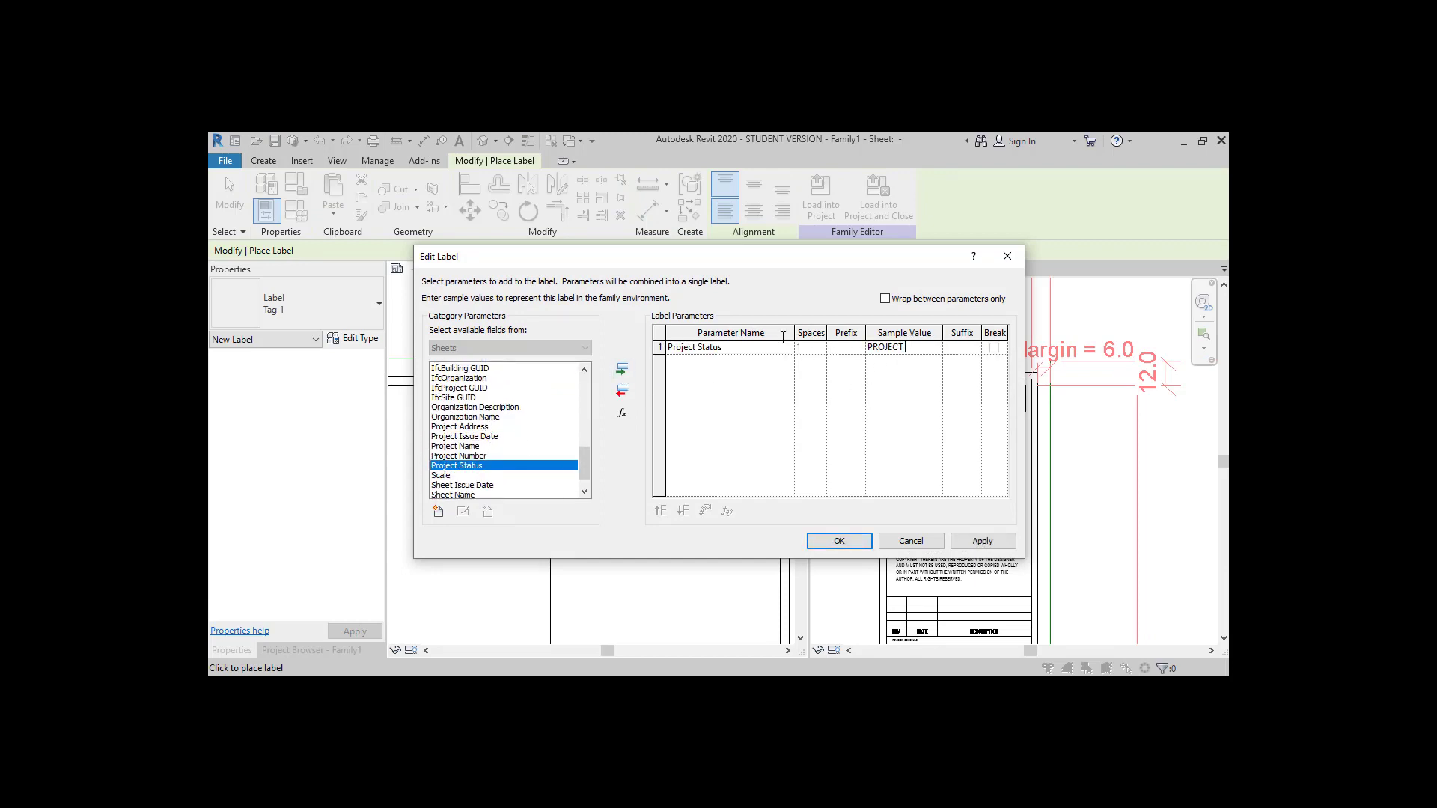
click(839, 541)
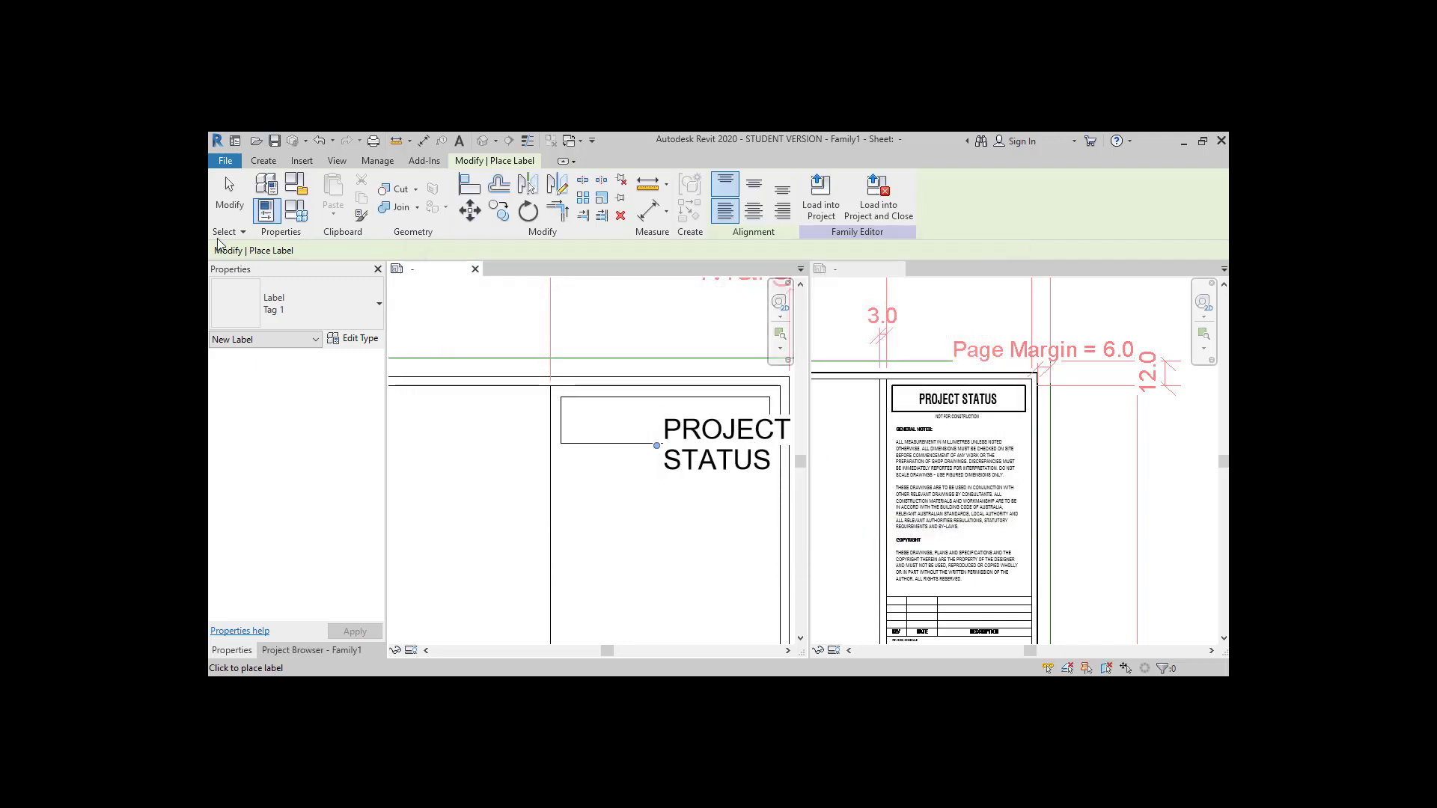
key(Escape)
Set the text font of the Project Status label's type to Swis721 LtEx BT
click(669, 458)
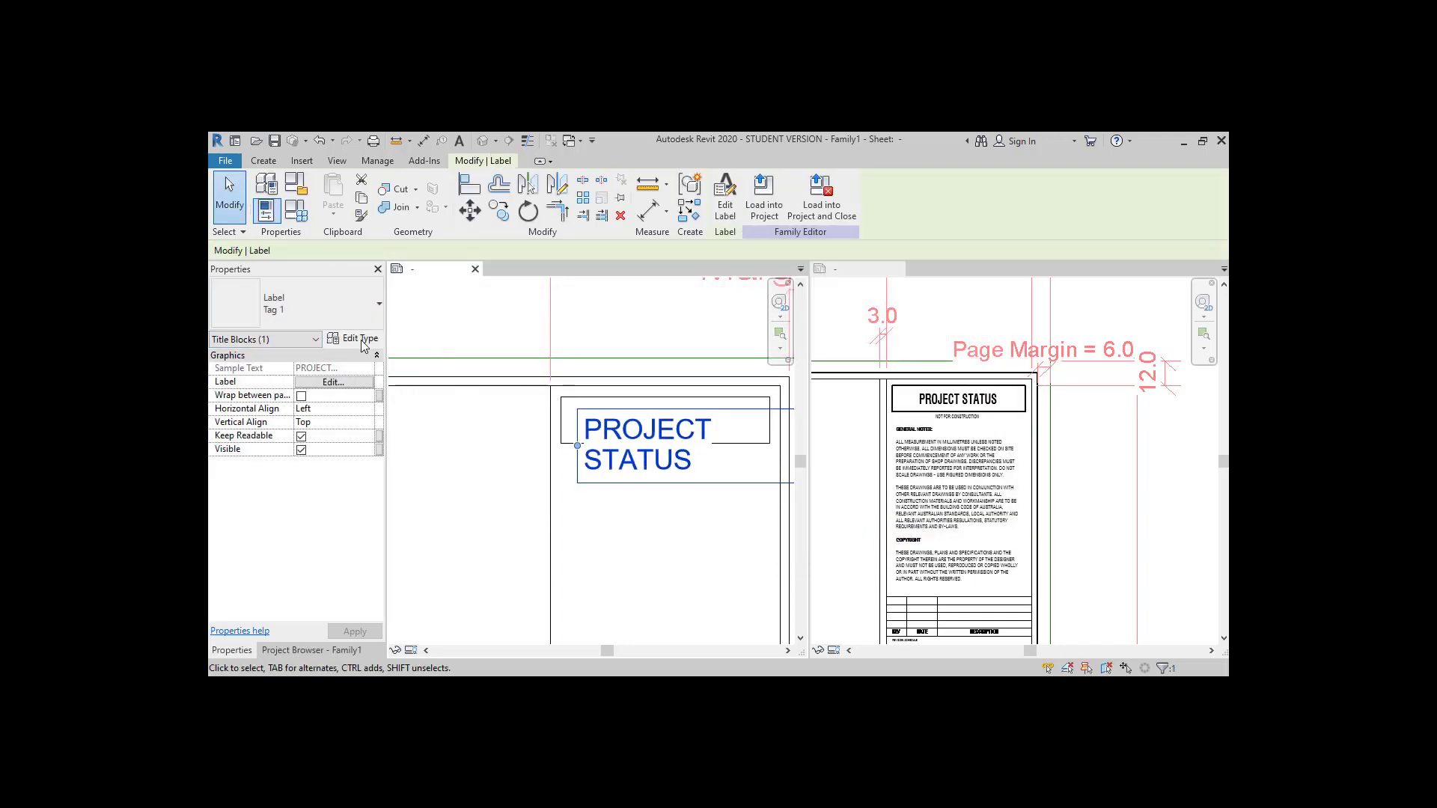
click(353, 338)
click(773, 412)
text(Swis)
scroll(771, 434, down, 2)
click(772, 483)
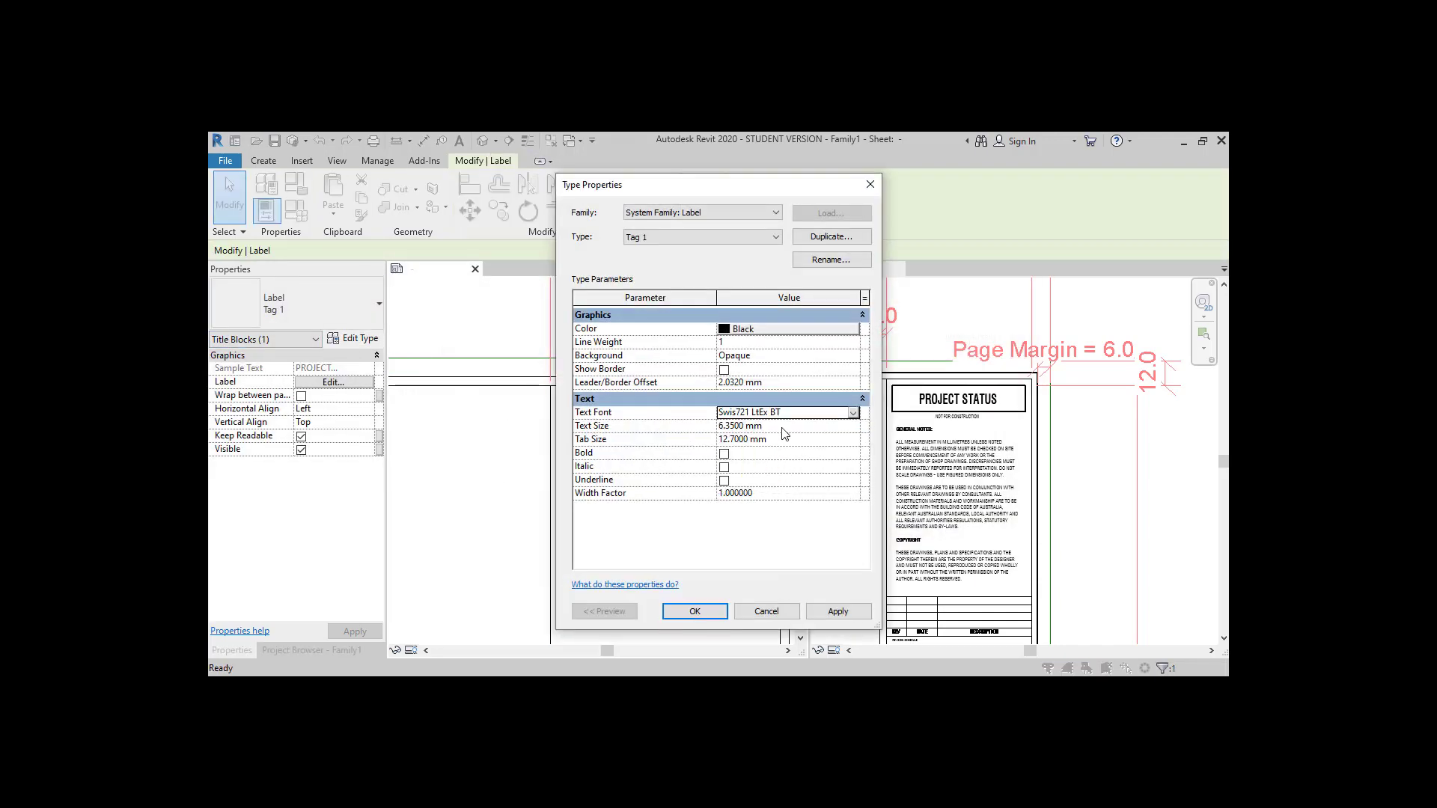
click(701, 612)
Set the label type's width factor to 0.8 and fit the label's box inside the rectangular frame
middle_drag(658, 420, 646, 418)
drag(574, 419, 552, 412)
click(353, 339)
click(787, 495)
text(0.8)
click(837, 612)
click(698, 612)
drag(791, 419, 754, 428)
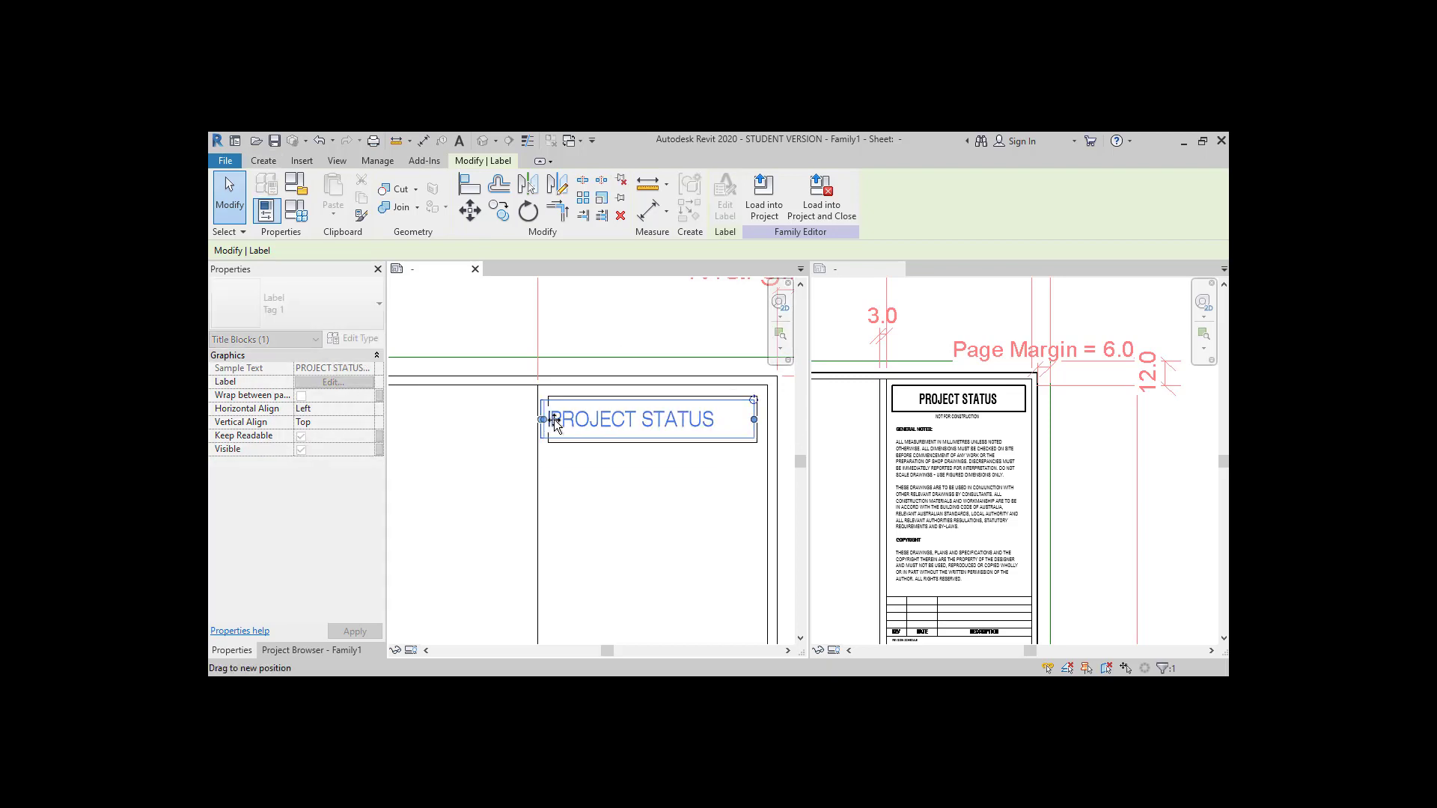
Align the Project Status label to Middle vertically and Center horizontally
click(367, 424)
click(350, 447)
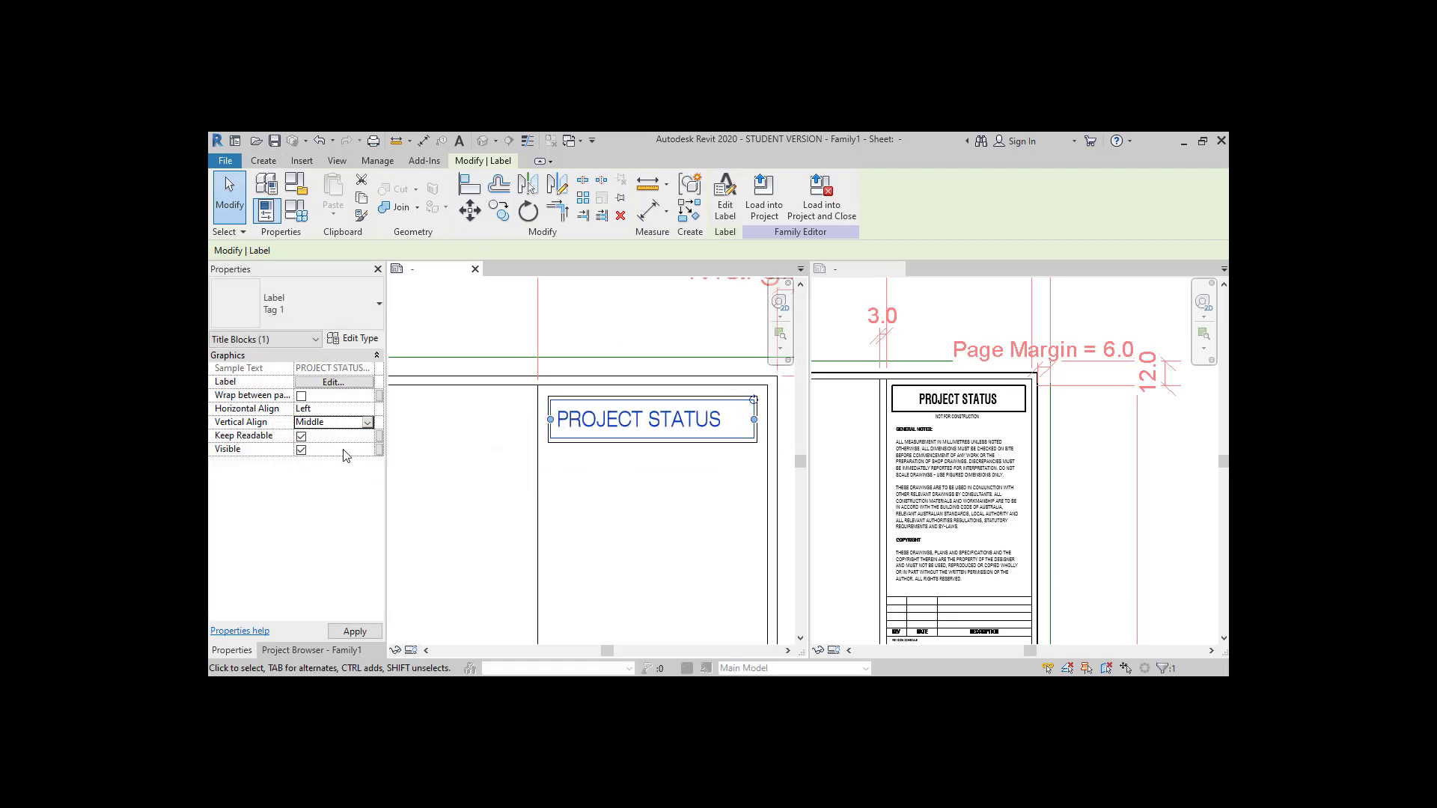
click(350, 434)
click(665, 479)
scroll(612, 445, down, 4)
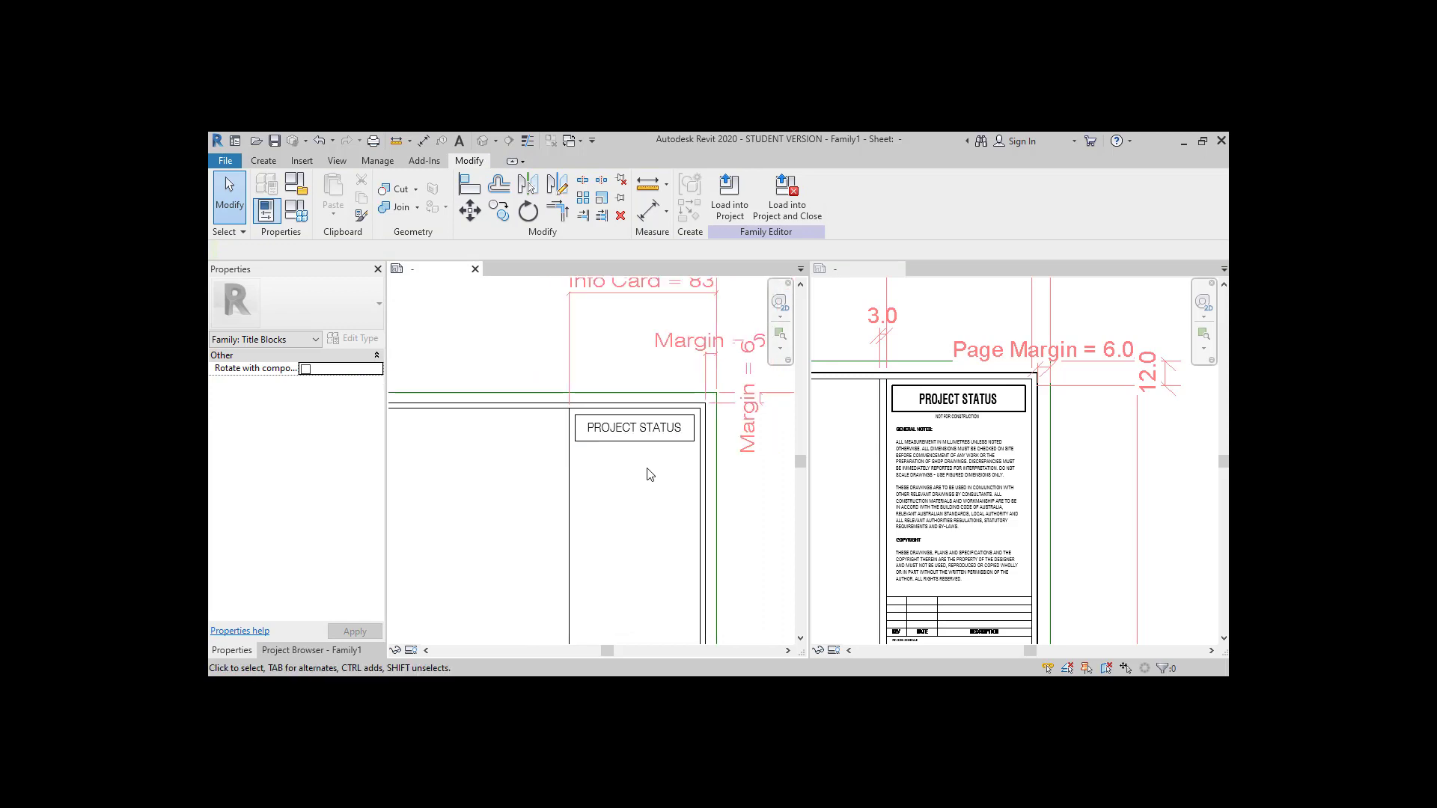
scroll(627, 458, up, 3)
key(t)
key(x)
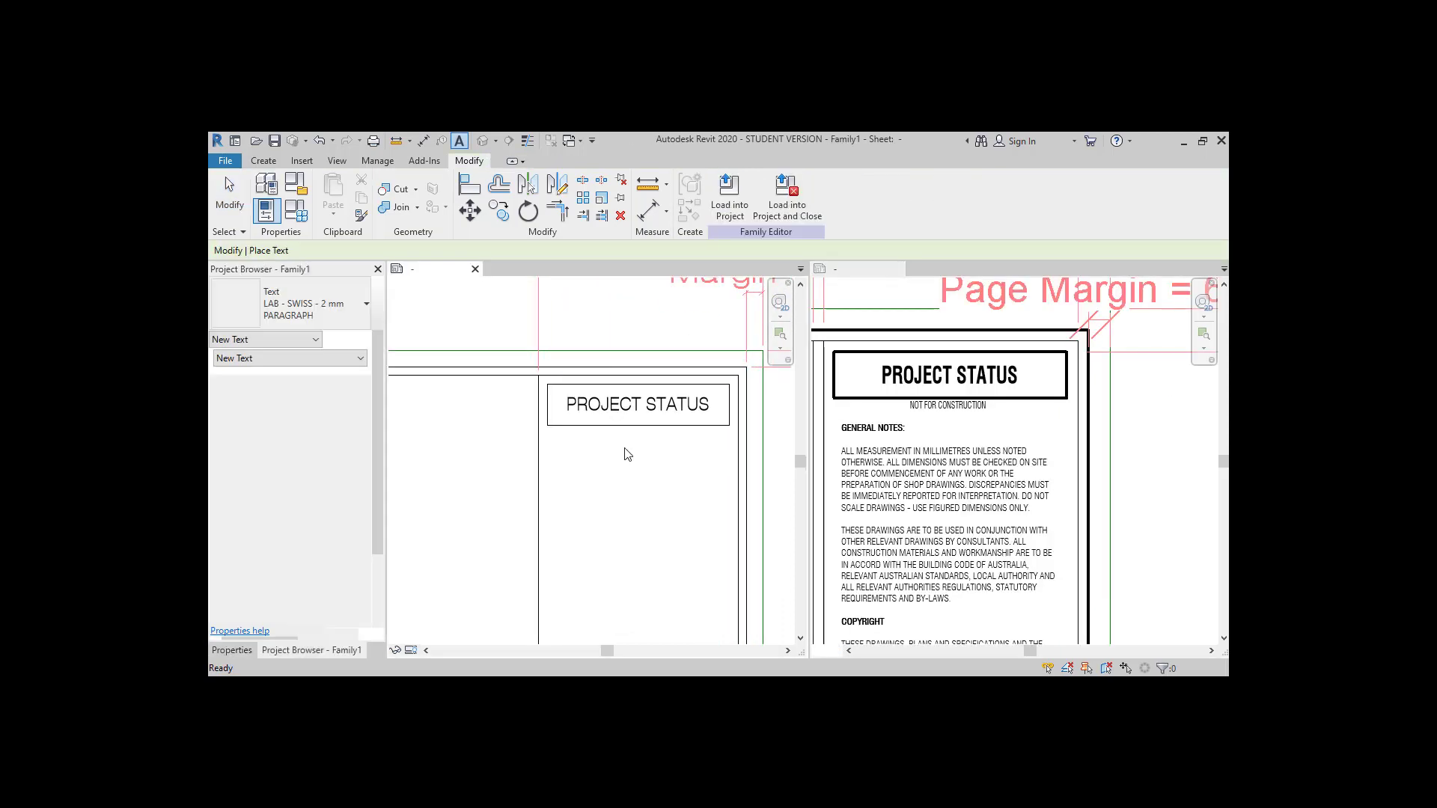
key(Escape)
Add the text note NOT FOR CONSTRUCTION below the Project Status frame and widen its box
scroll(605, 452, up, 2)
click(264, 161)
click(773, 198)
drag(528, 422, 736, 521)
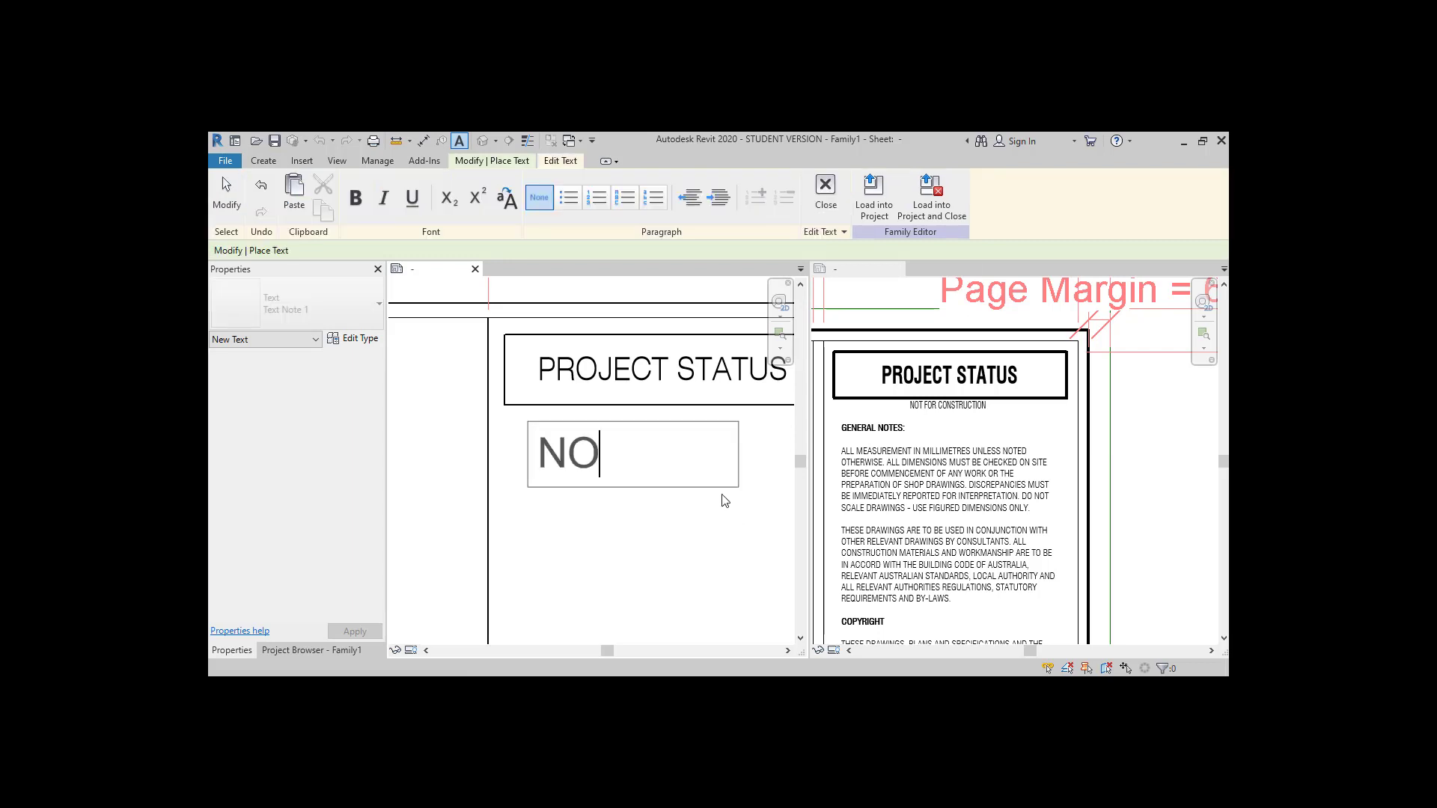
text(NOT FOR CONSTRUCTION)
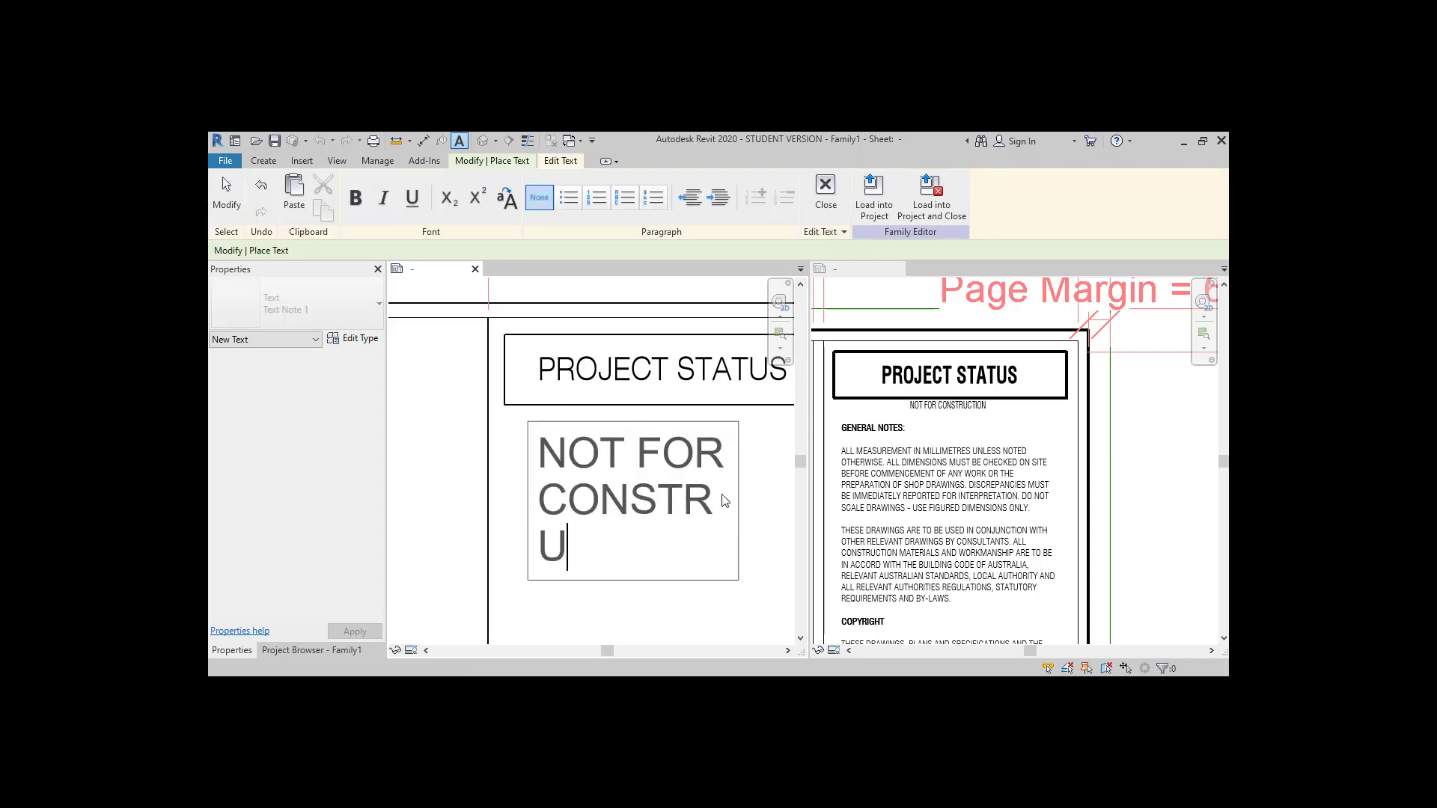
click(495, 491)
key(Escape)
key(Escape)
click(600, 521)
scroll(599, 521, down, 1)
drag(720, 503, 779, 502)
Duplicate the note's text type under the name small
click(353, 339)
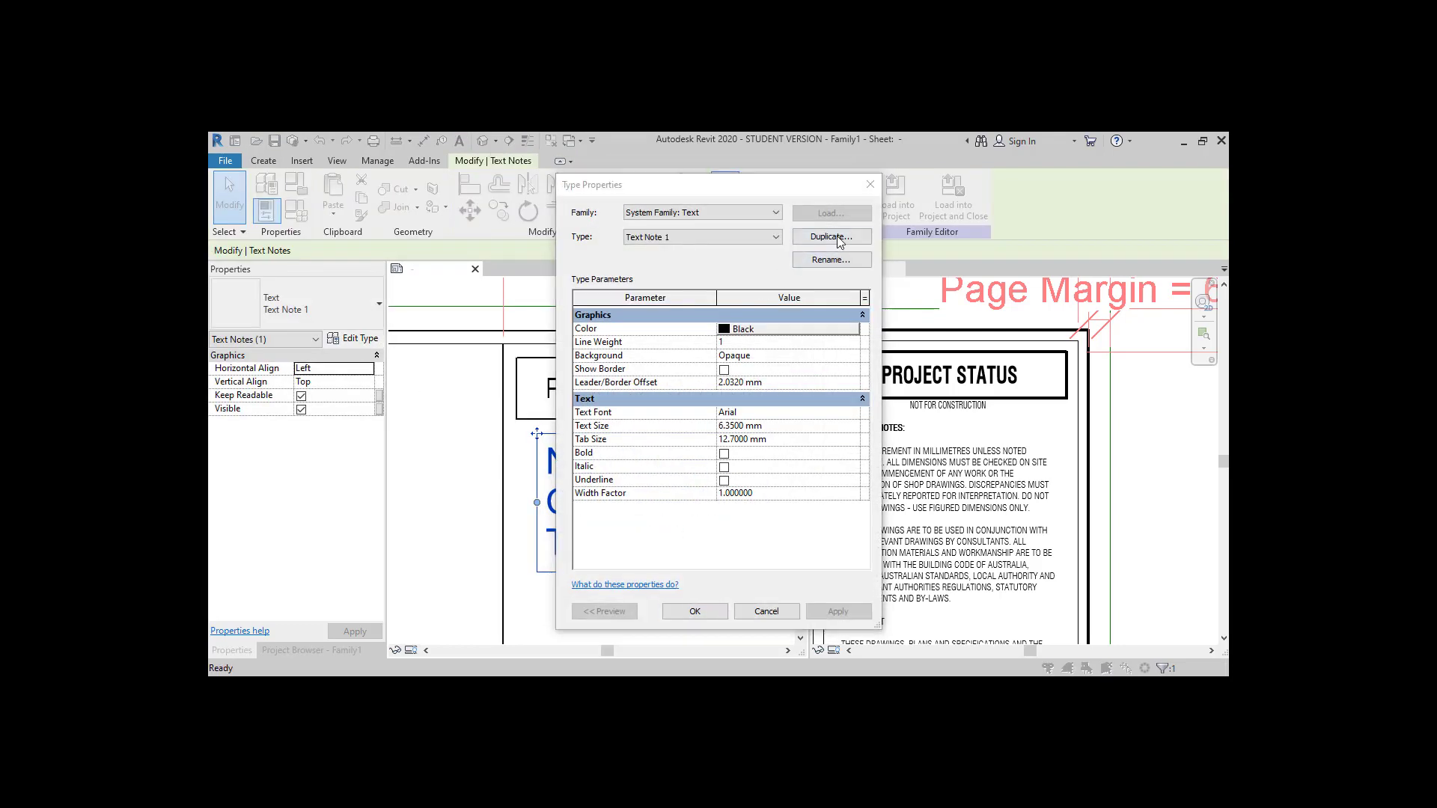
click(830, 236)
text(small)
key(Return)
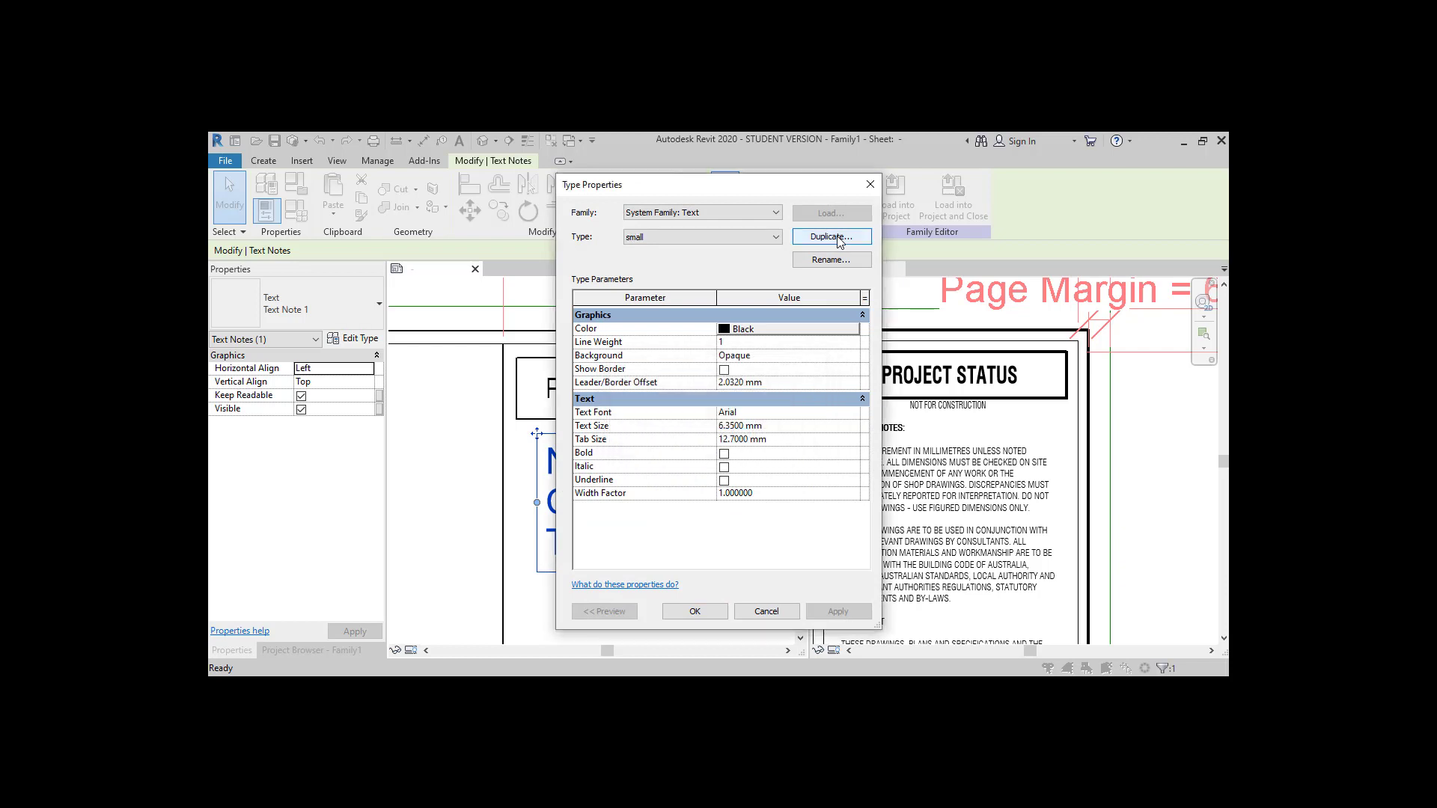
Set the small text type's size to 2.5 mm and its font to Swis721 LtCn BT
click(819, 427)
text(2.5)
click(802, 416)
text(Swis721 BdCnOul BT)
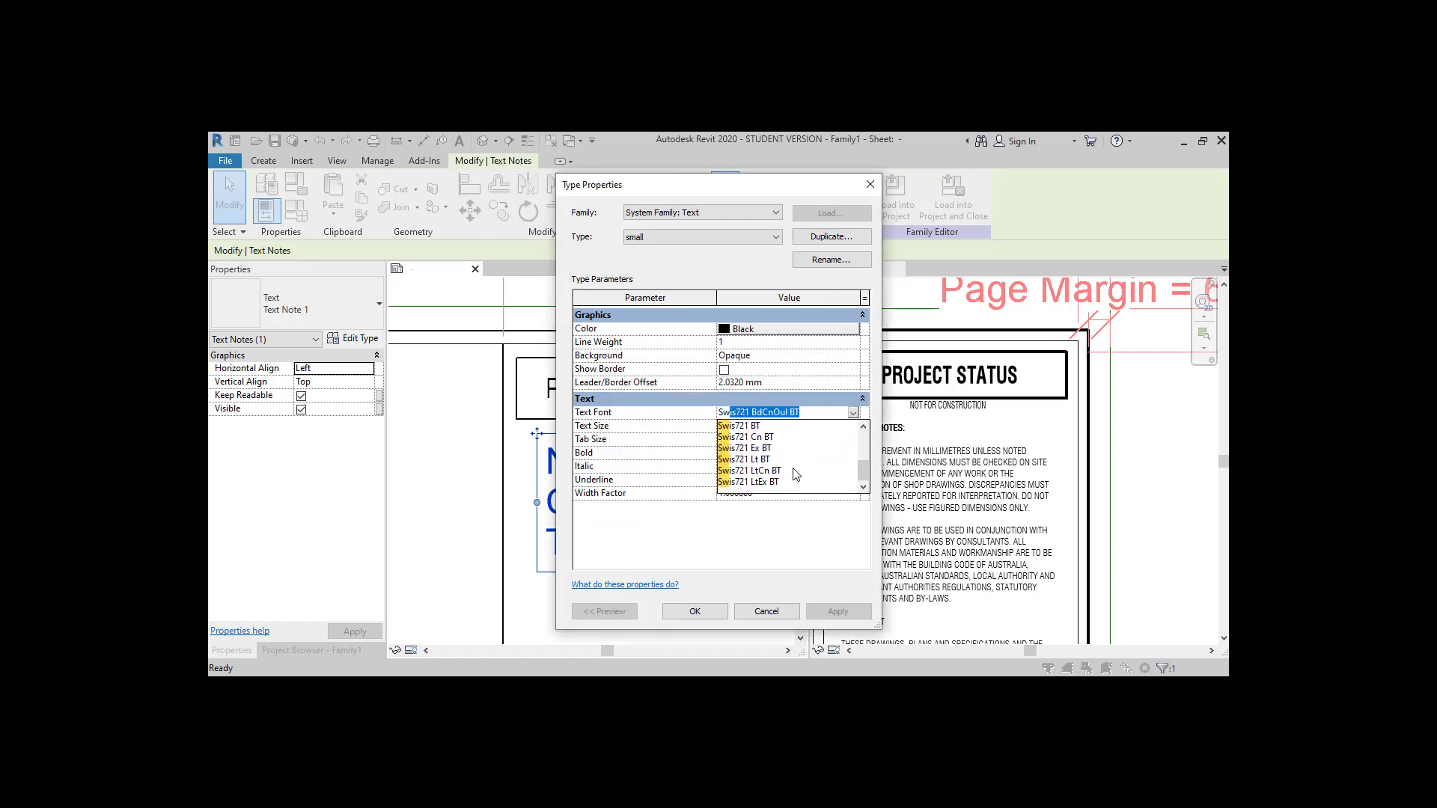
click(777, 481)
click(853, 413)
click(783, 464)
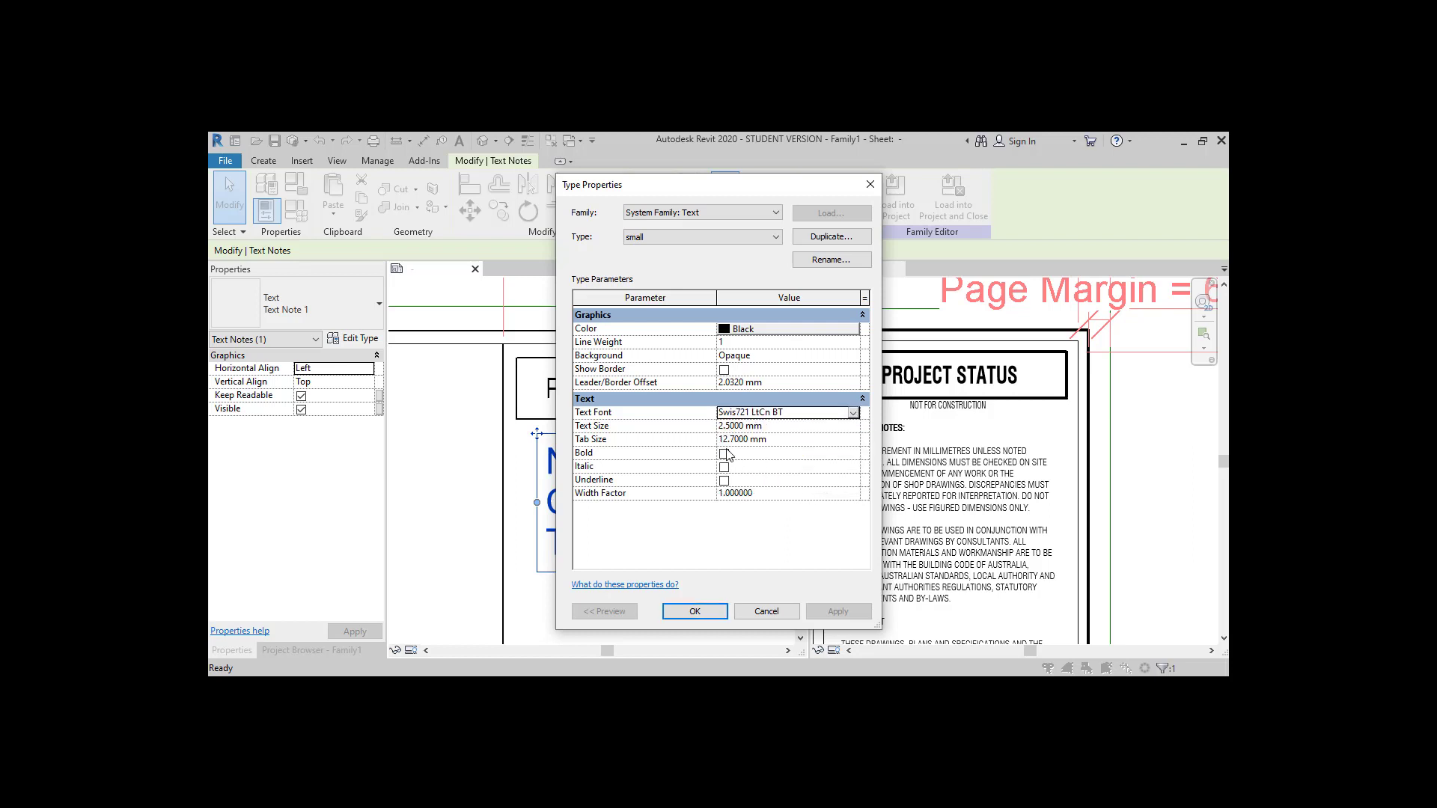
click(695, 611)
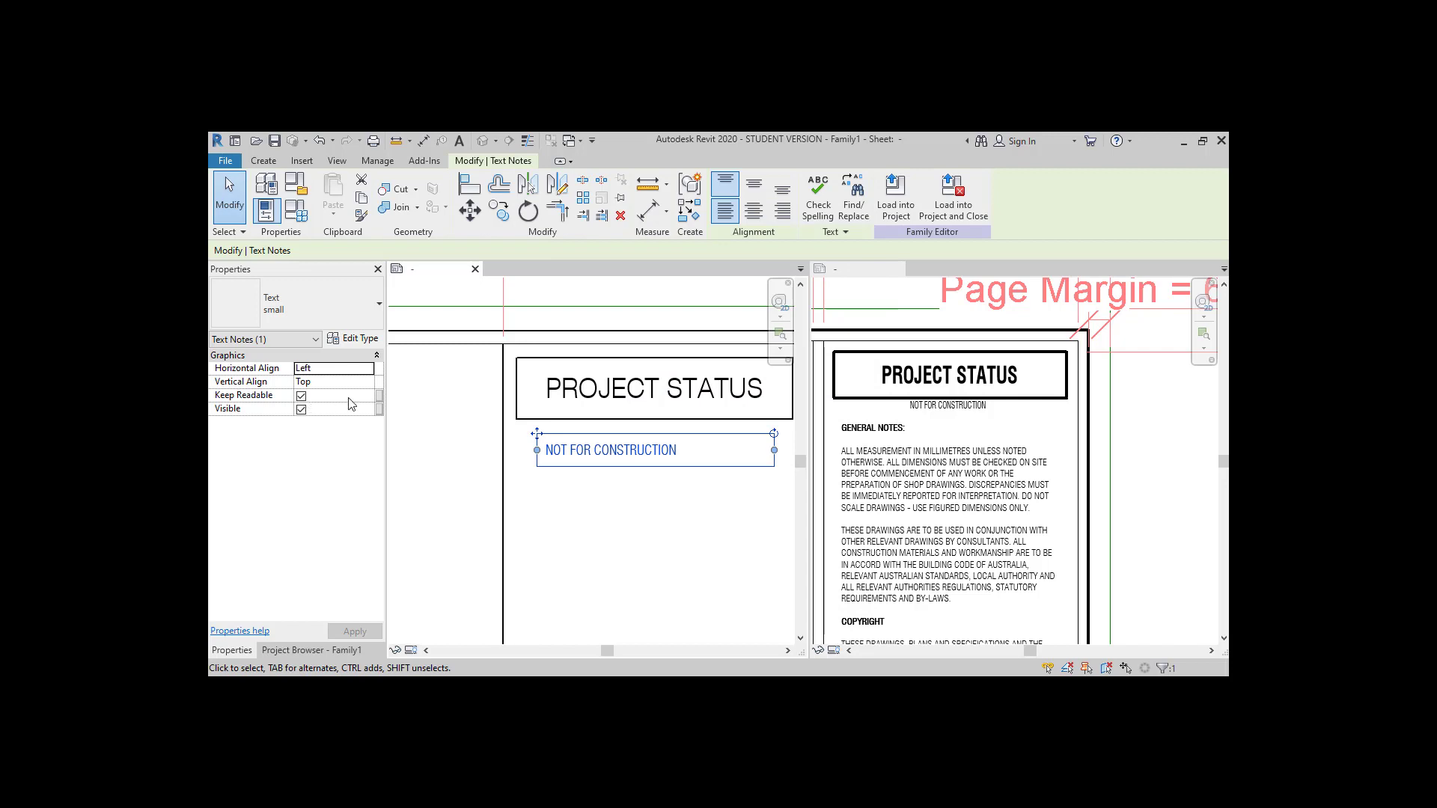
Center the NOT FOR CONSTRUCTION note horizontally, align it to Middle, and move it up against the frame
click(754, 211)
click(753, 183)
drag(539, 438, 539, 423)
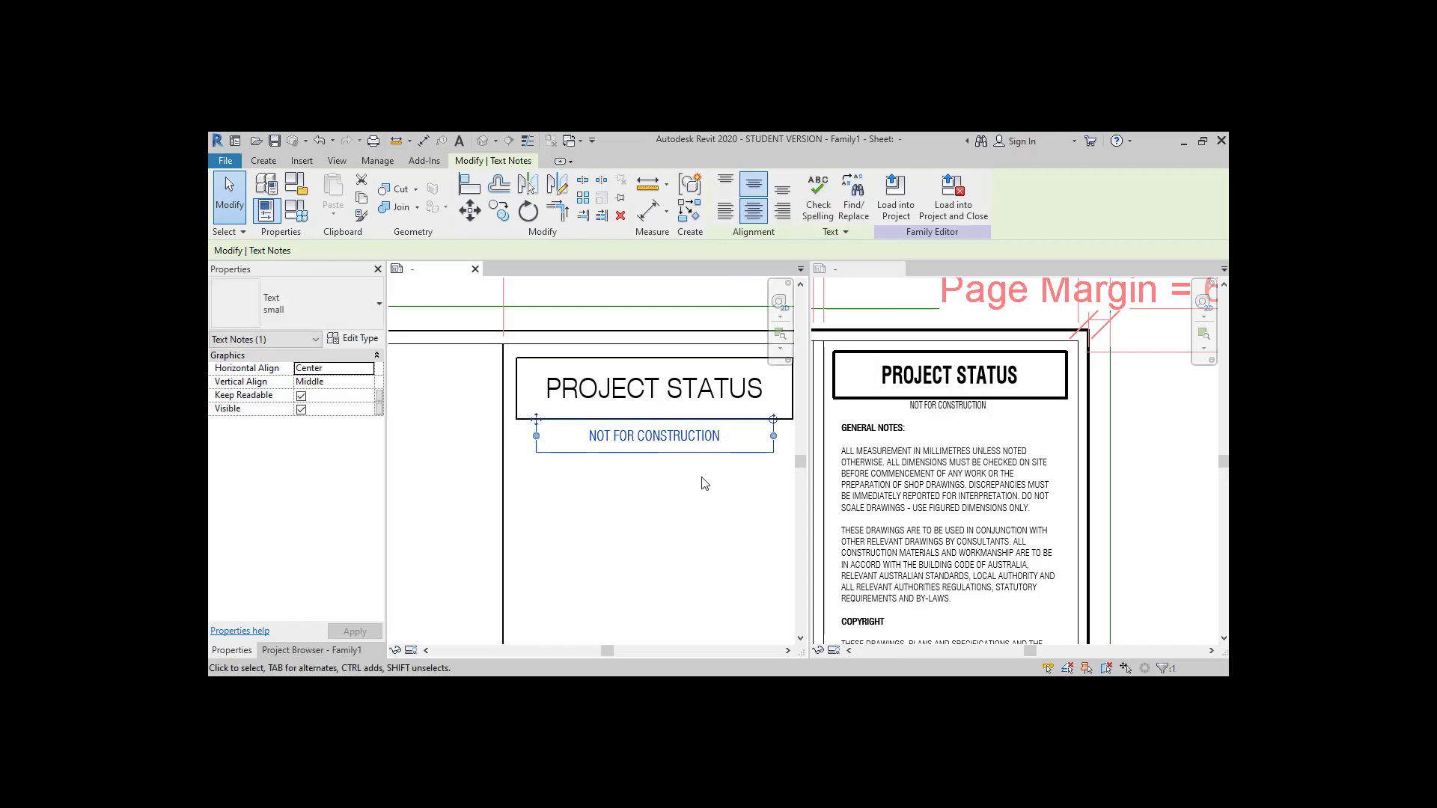
Associate the note's Visible property with a new type parameter named Note - Not for construction, grouped under Visibility
click(379, 409)
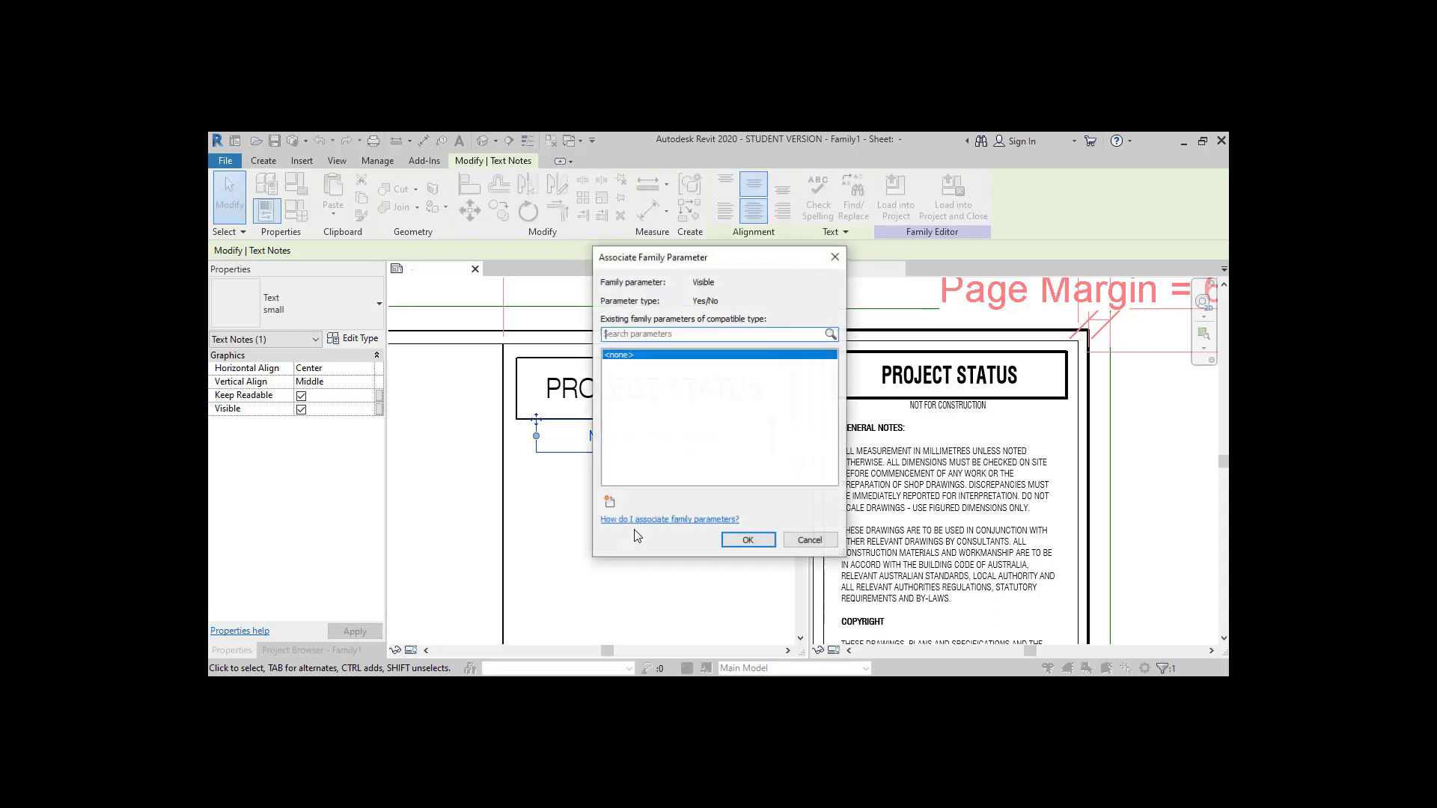
click(609, 503)
click(675, 488)
click(662, 473)
click(623, 390)
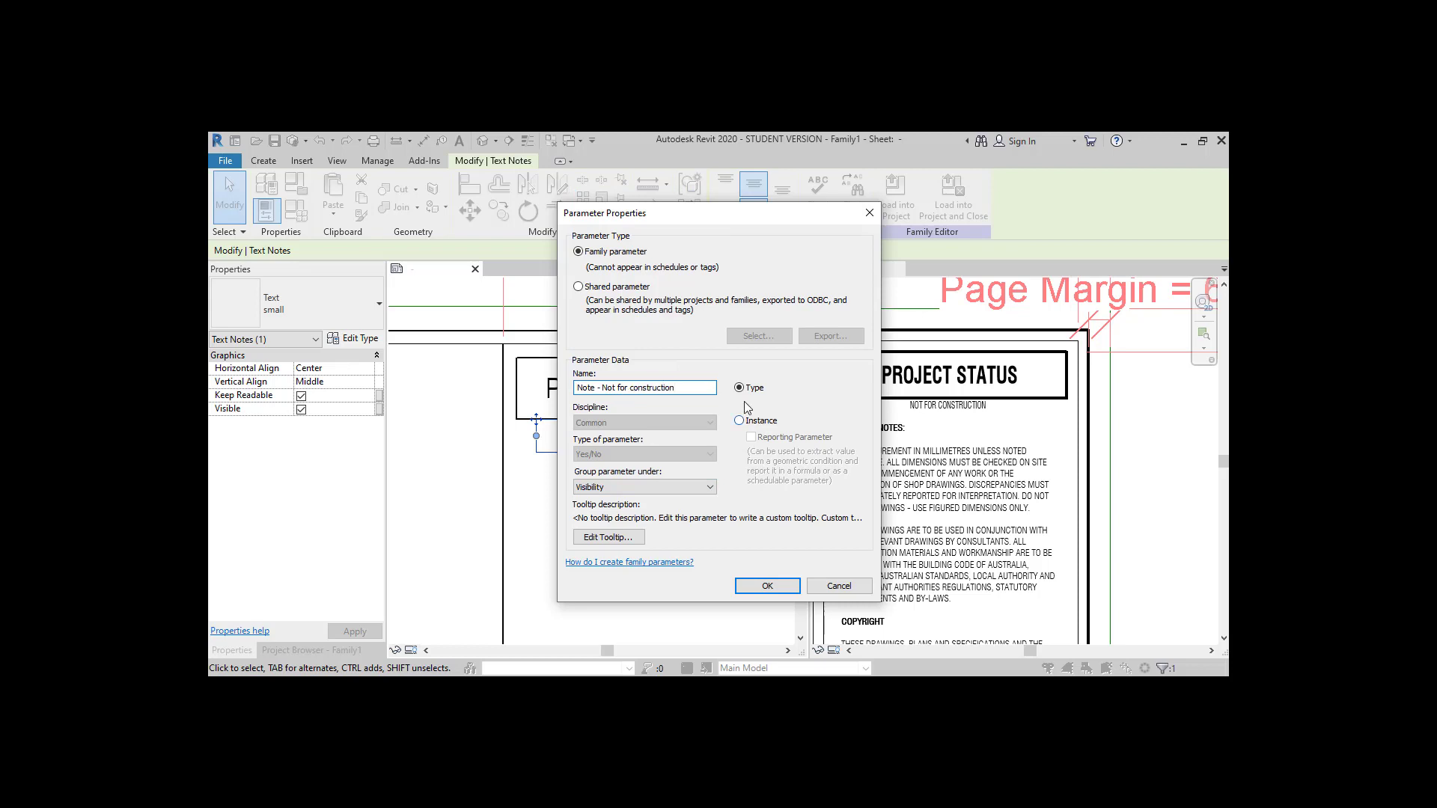
click(767, 585)
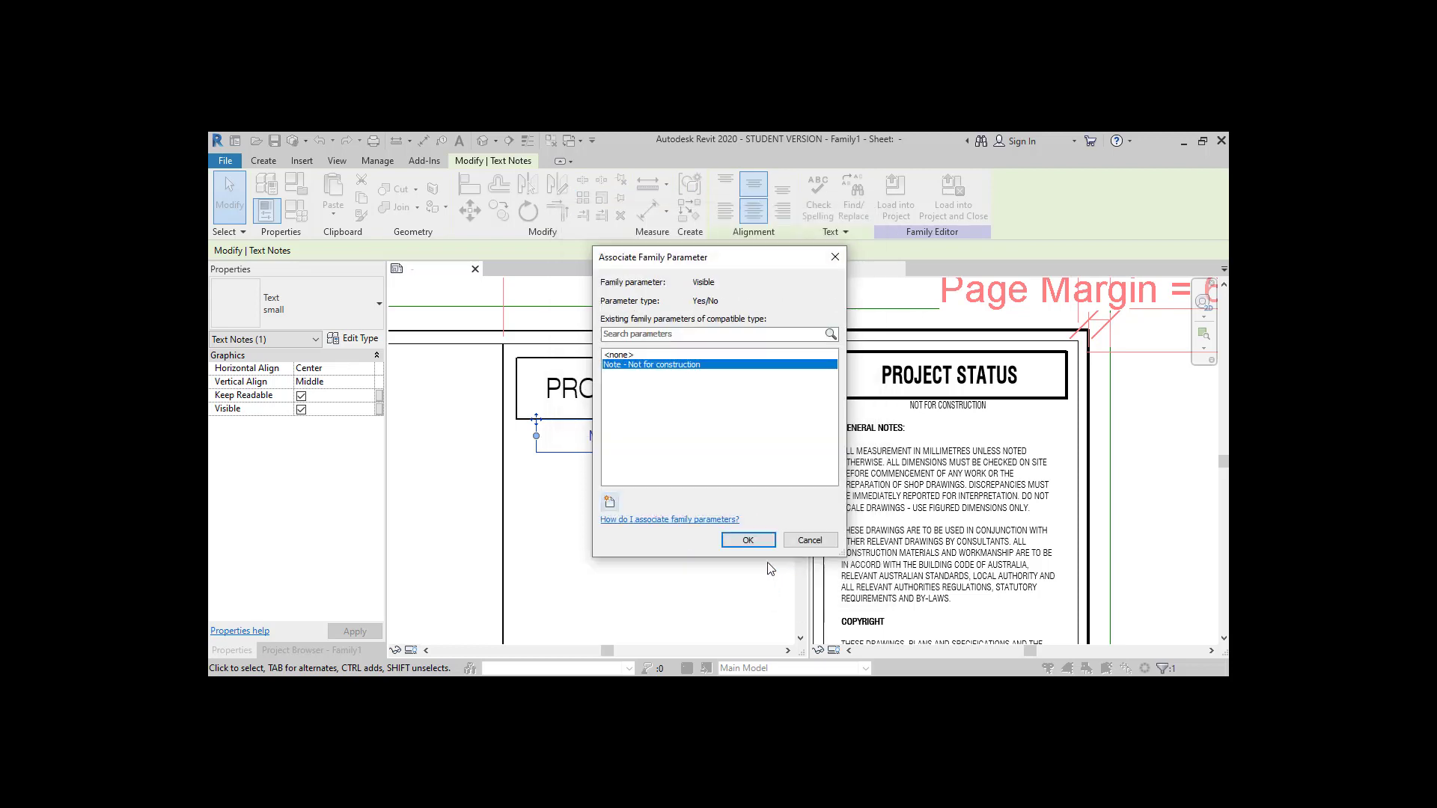
click(751, 540)
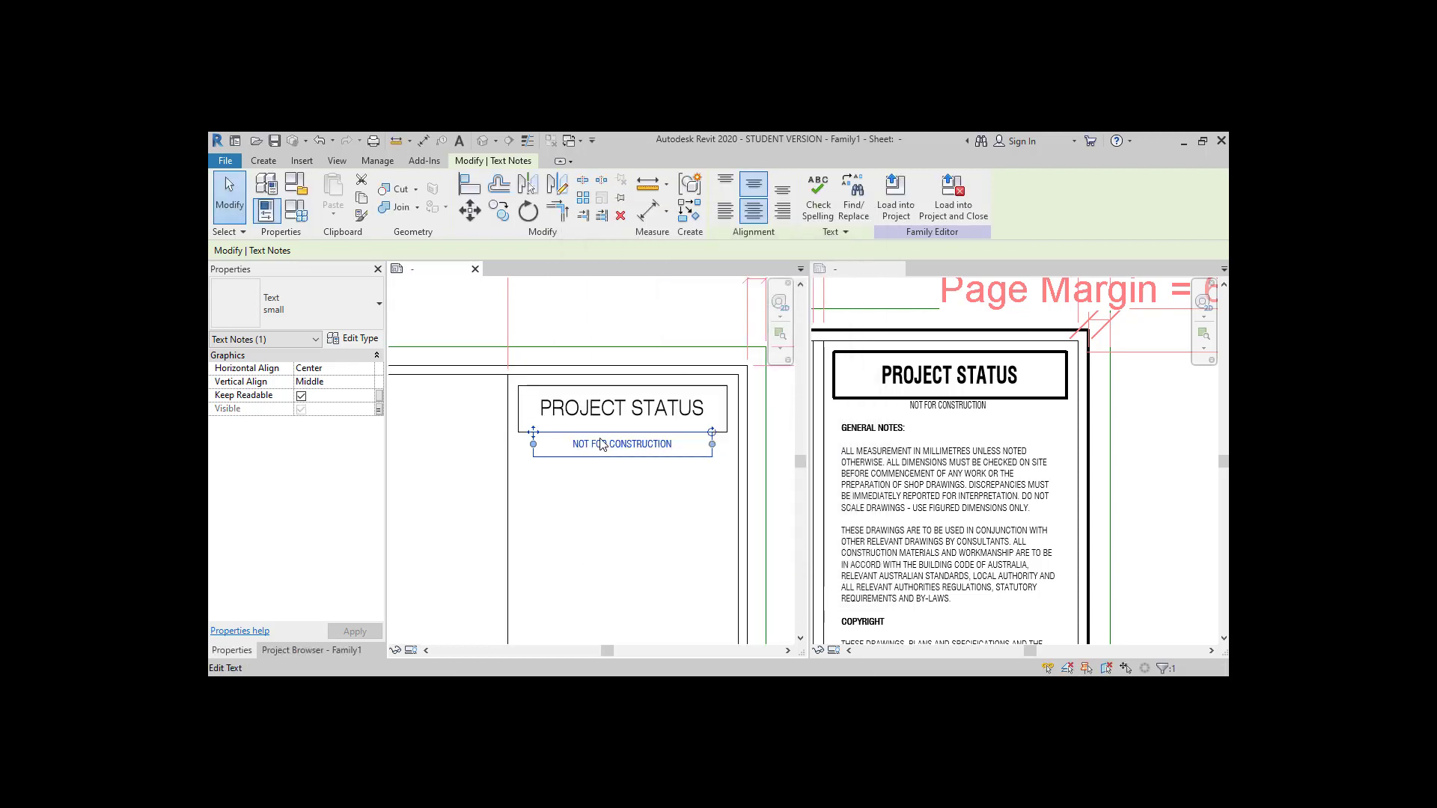
Check the Note - Not for construction visibility parameter in the A3 Landscape family type and leave it enabled
click(296, 211)
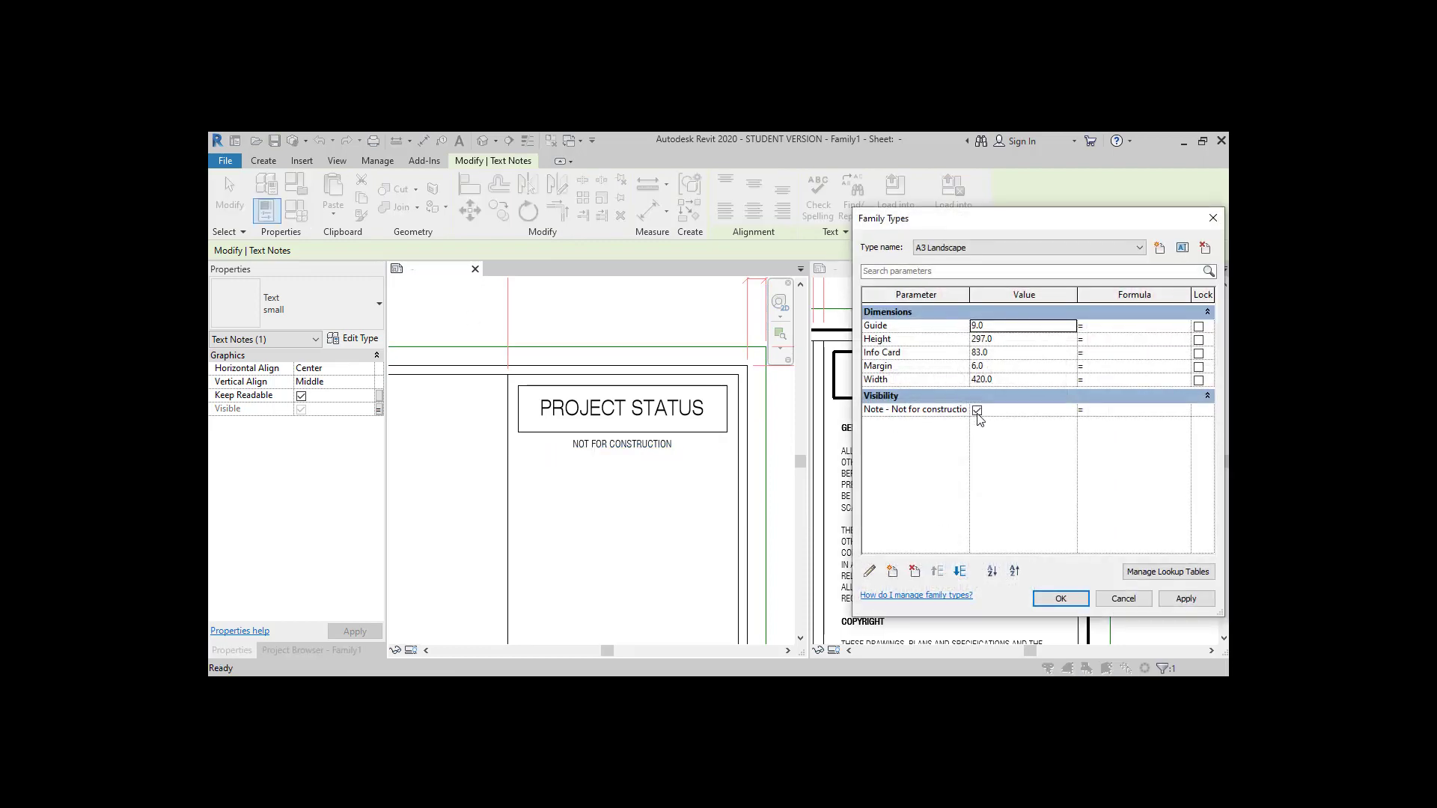
click(1061, 598)
click(303, 216)
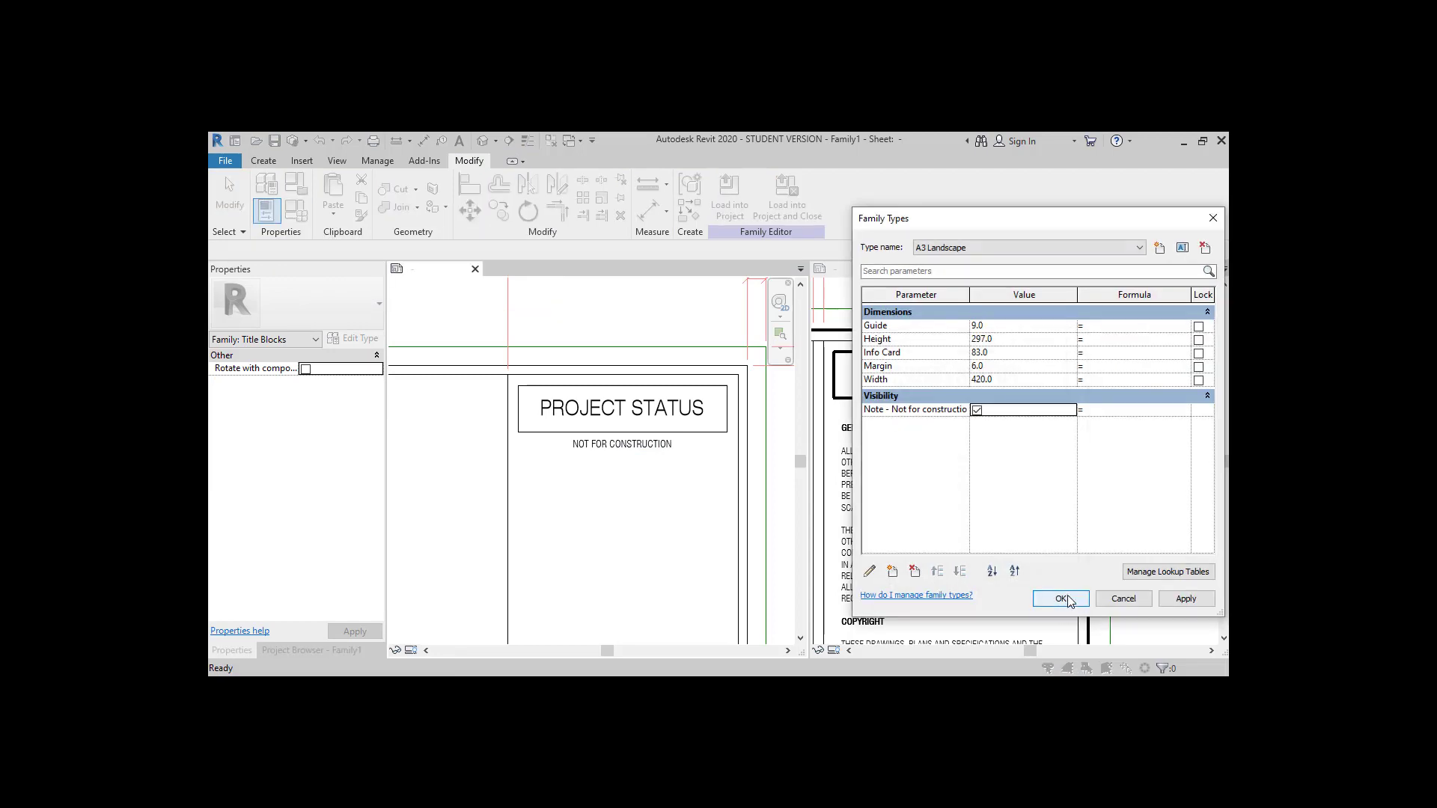
click(1065, 599)
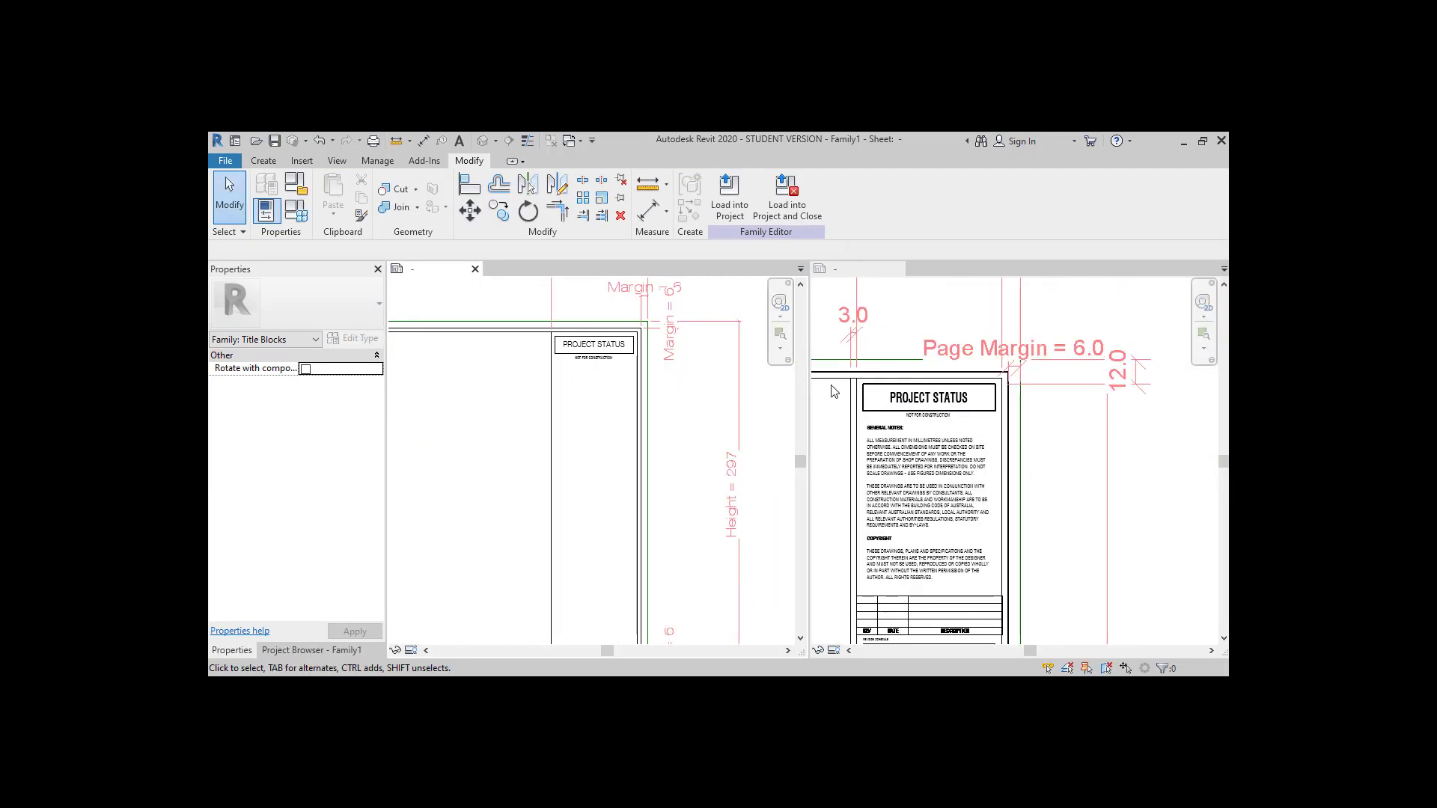
Copy the General Notes and Copyright text from the sample's detail group into the info card column
scroll(834, 392, up, 4)
scroll(659, 419, up, 3)
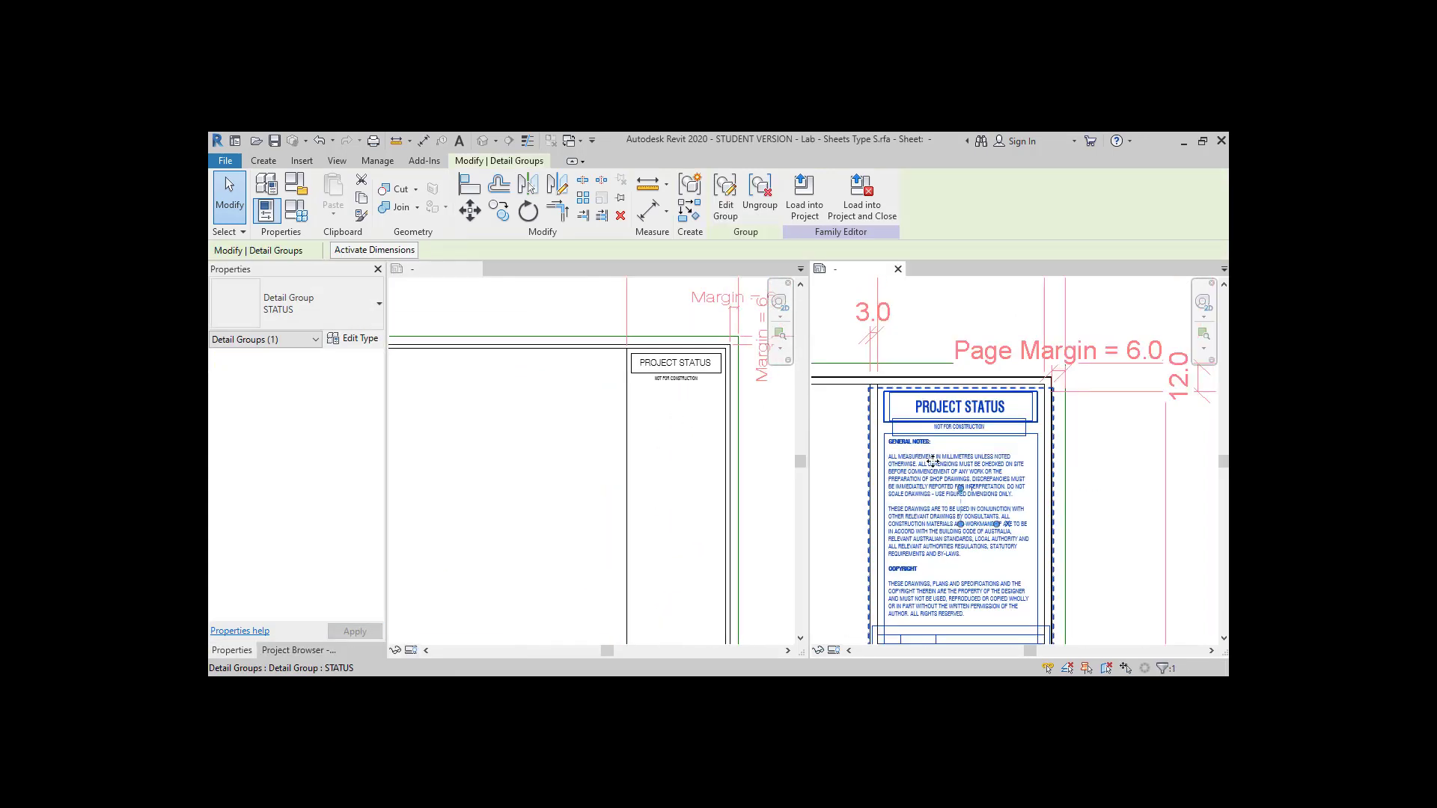
double_click(929, 469)
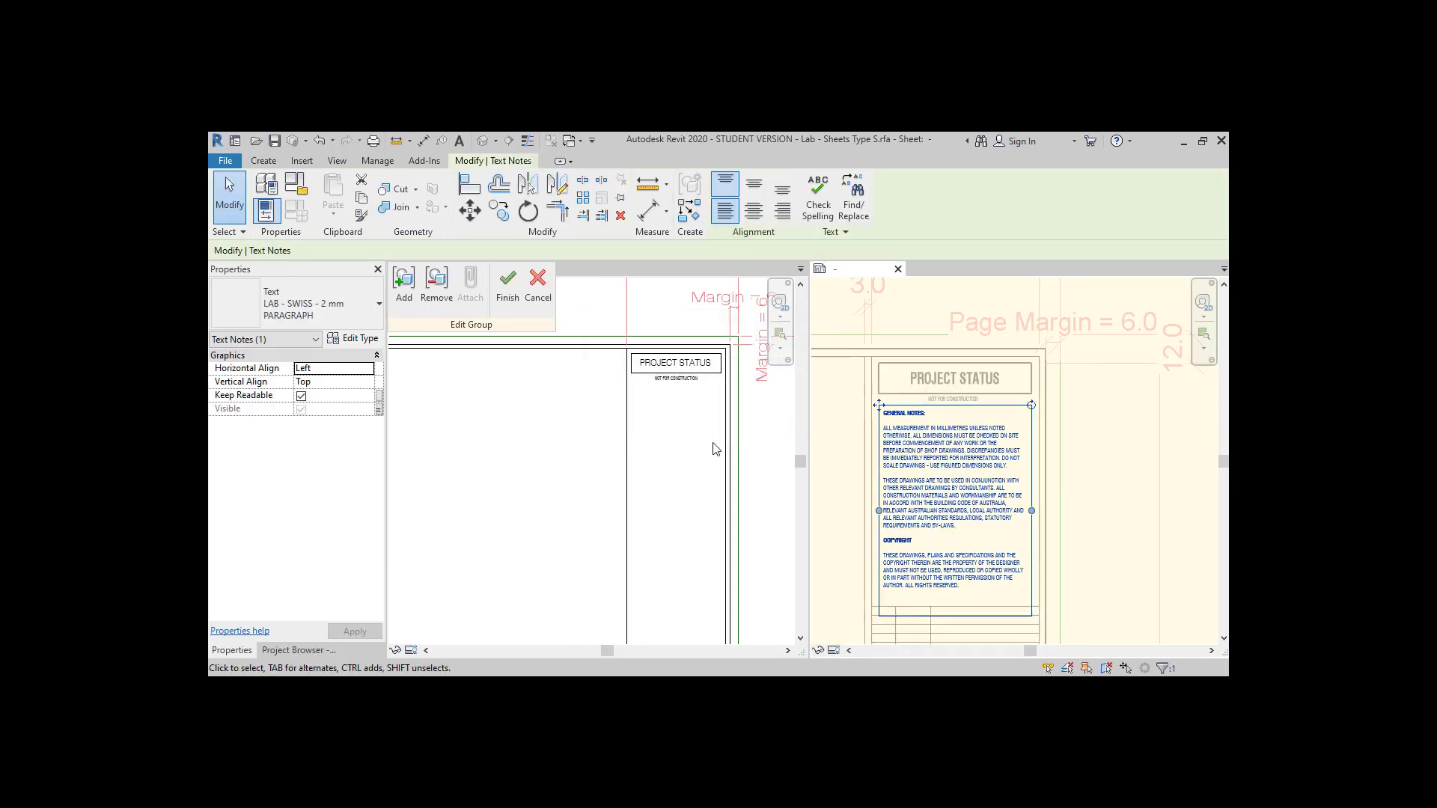
click(658, 426)
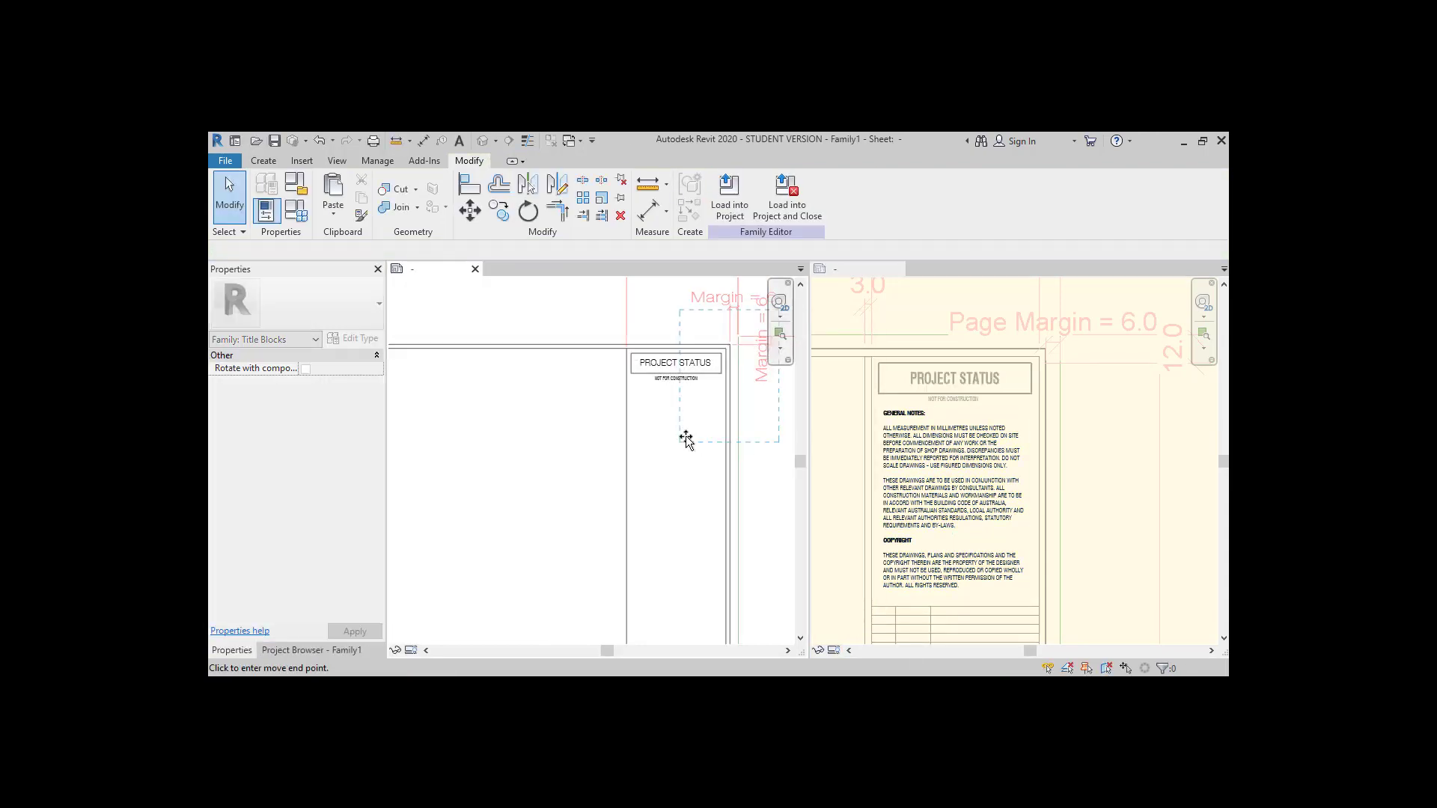
click(632, 513)
Nudge the pasted notes text up five increments to sit below the NOT FOR CONSTRUCTION note
scroll(683, 382, up, 3)
key(Up)
key(Up)
key(Up)
key(Up)
key(Up)
click(526, 464)
Create a revision schedule with the fields Revision Number, Revision Date and Revision Description, in that order
scroll(529, 449, down, 3)
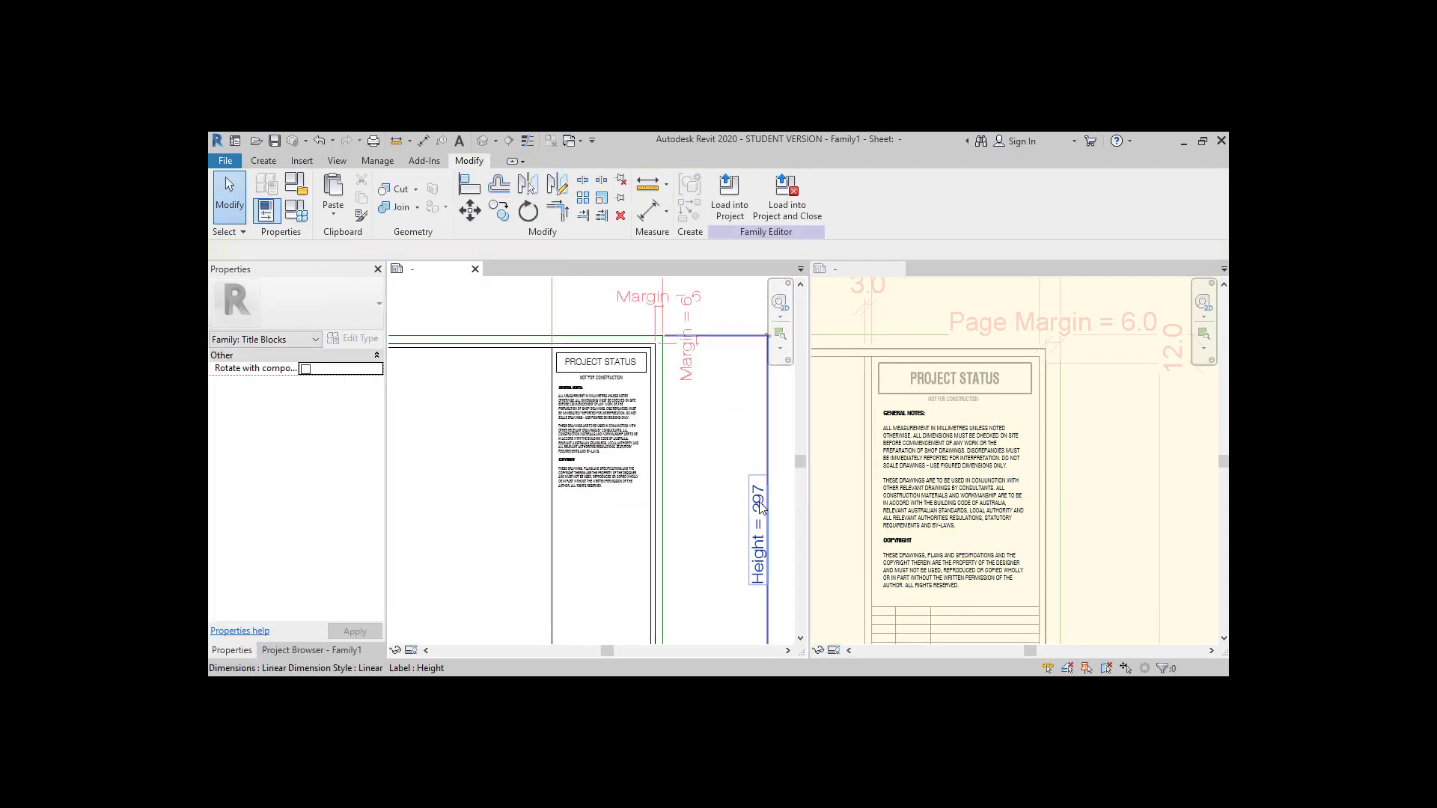
scroll(531, 435, up, 1)
click(861, 479)
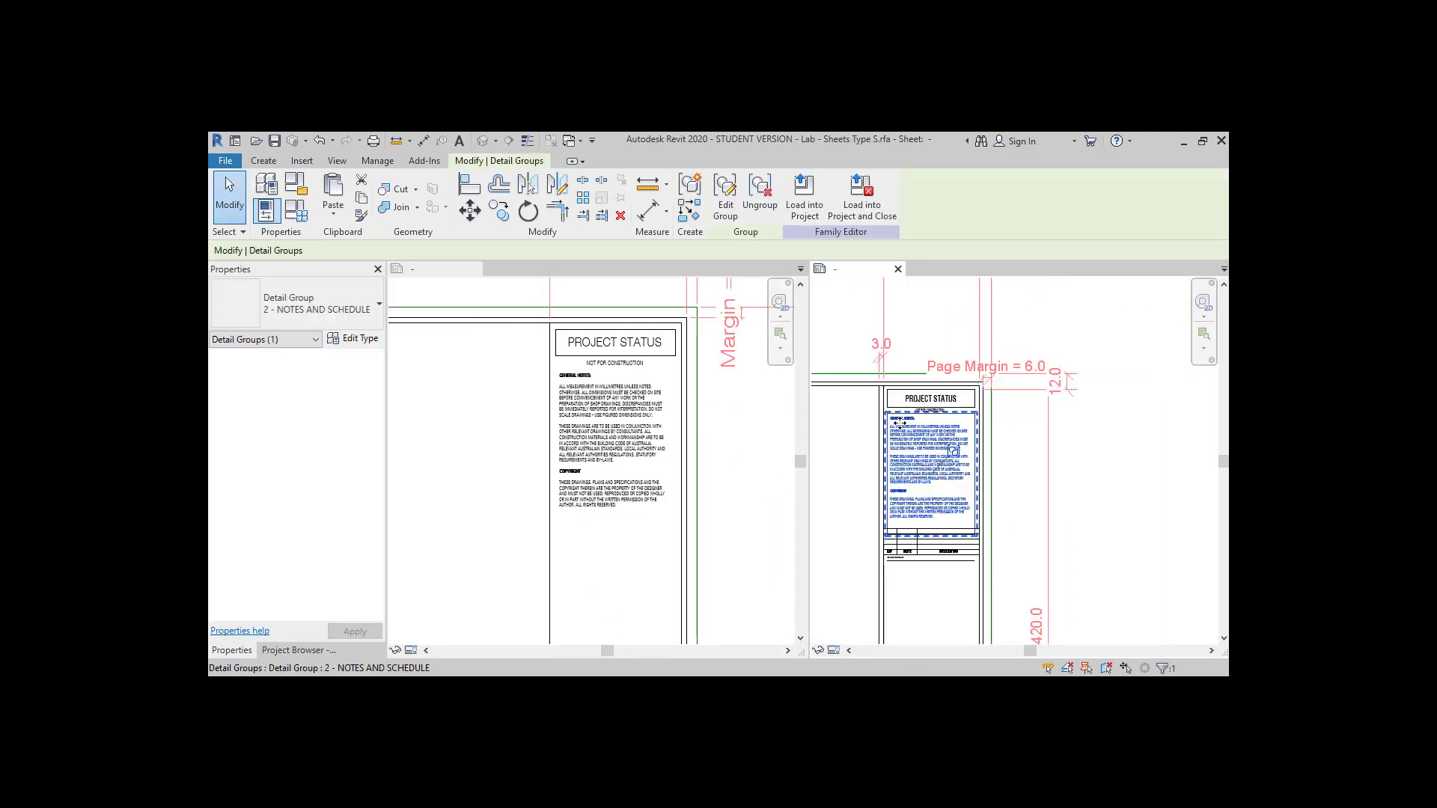
scroll(859, 500, up, 3)
scroll(587, 509, up, 2)
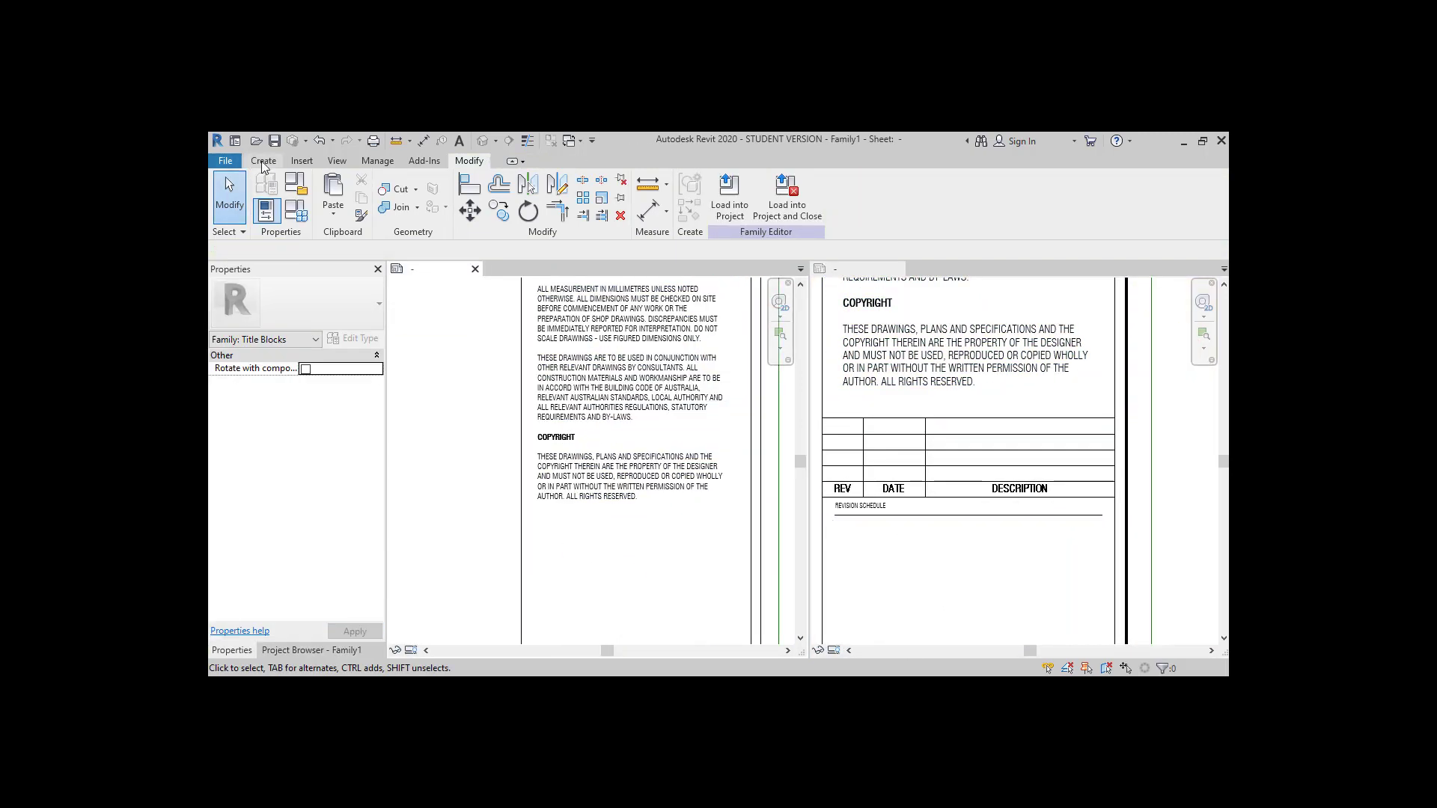
click(263, 164)
click(395, 158)
click(265, 161)
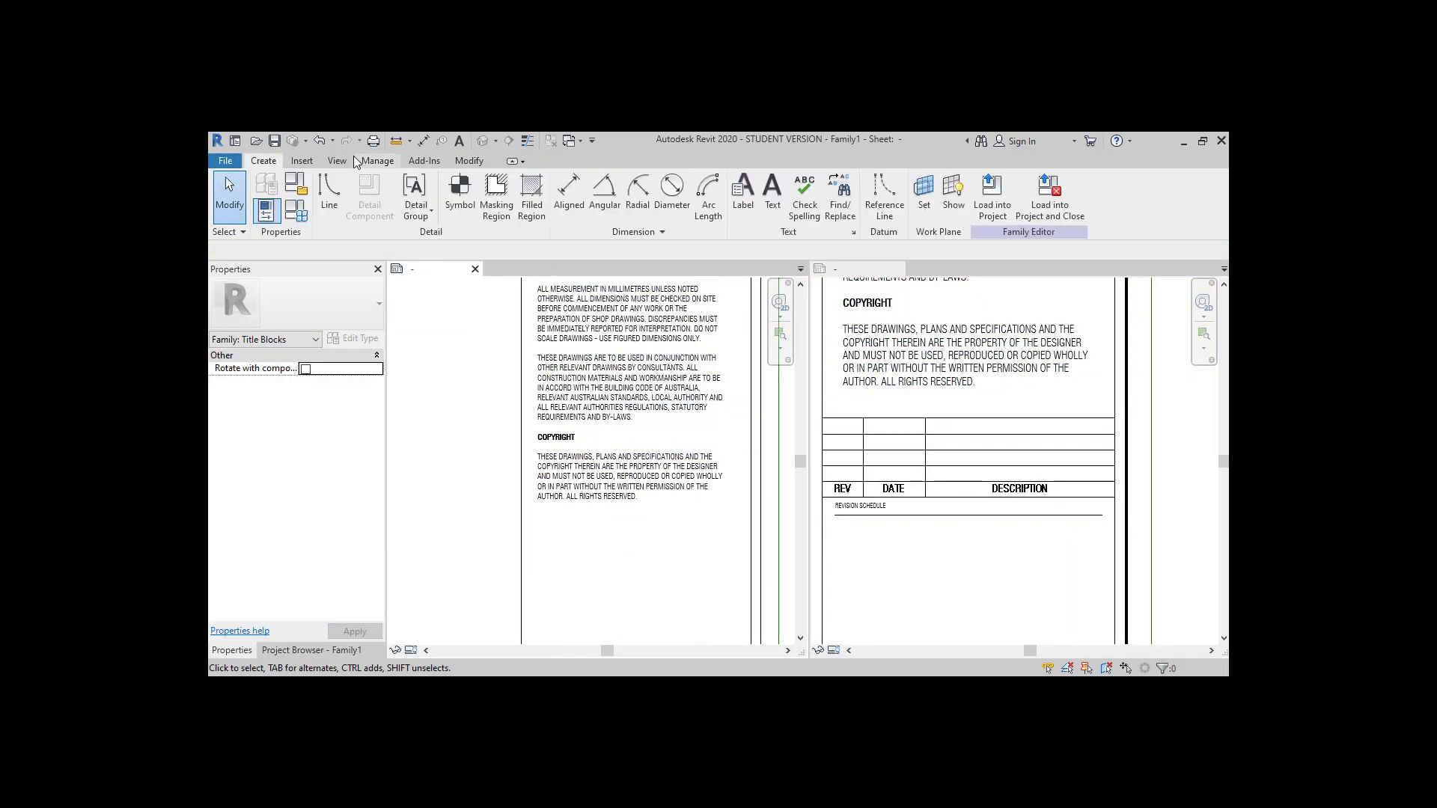
click(337, 162)
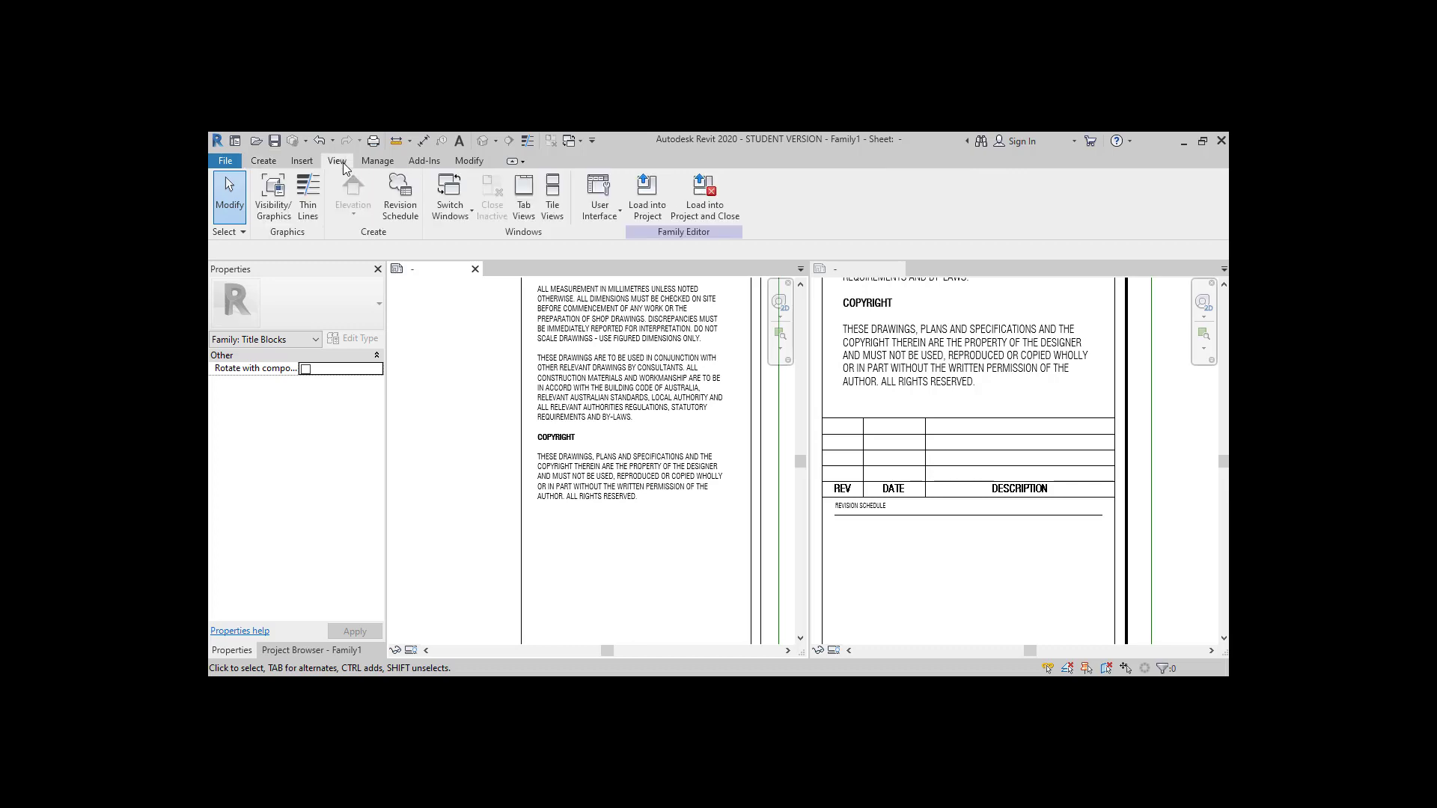
click(390, 205)
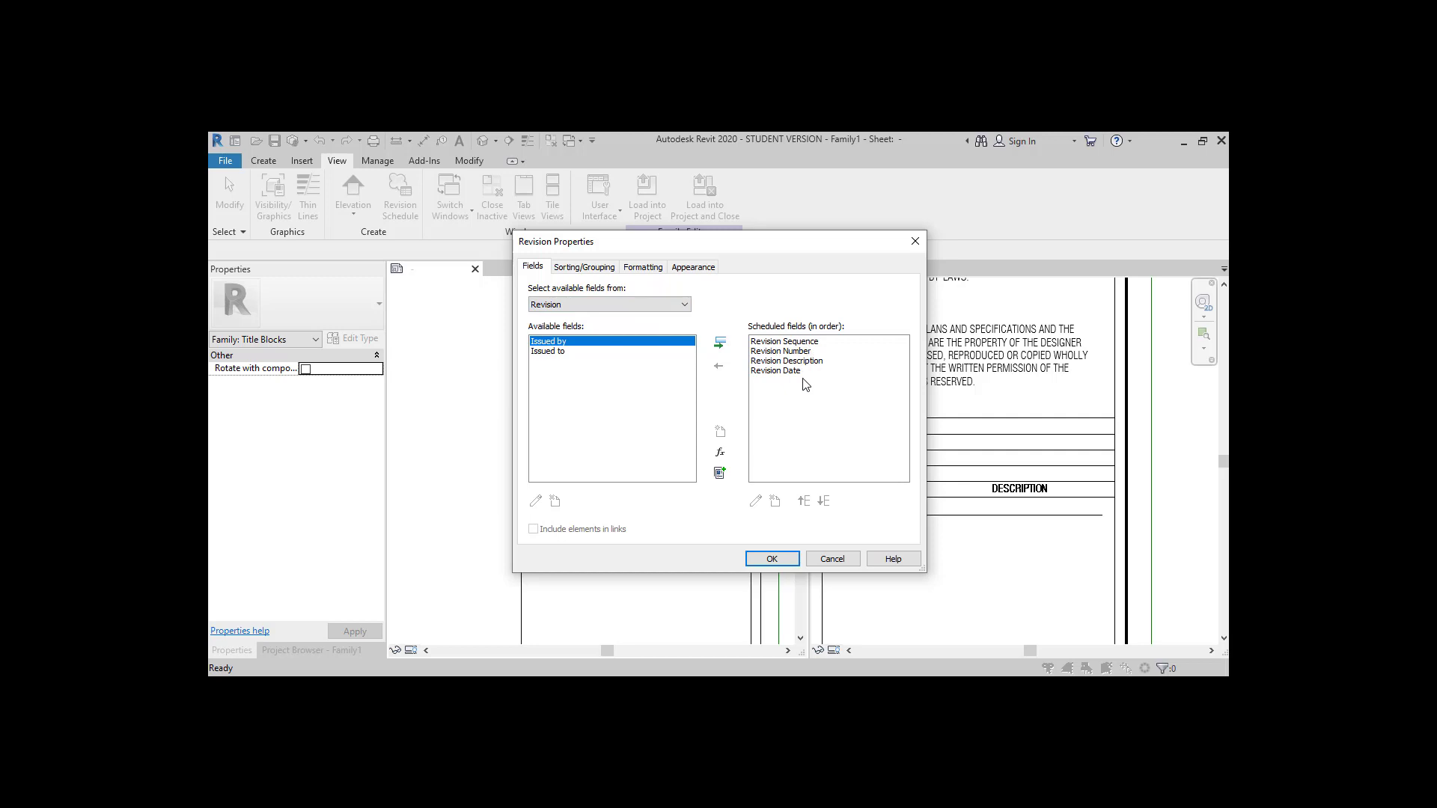
click(715, 370)
click(794, 362)
click(804, 500)
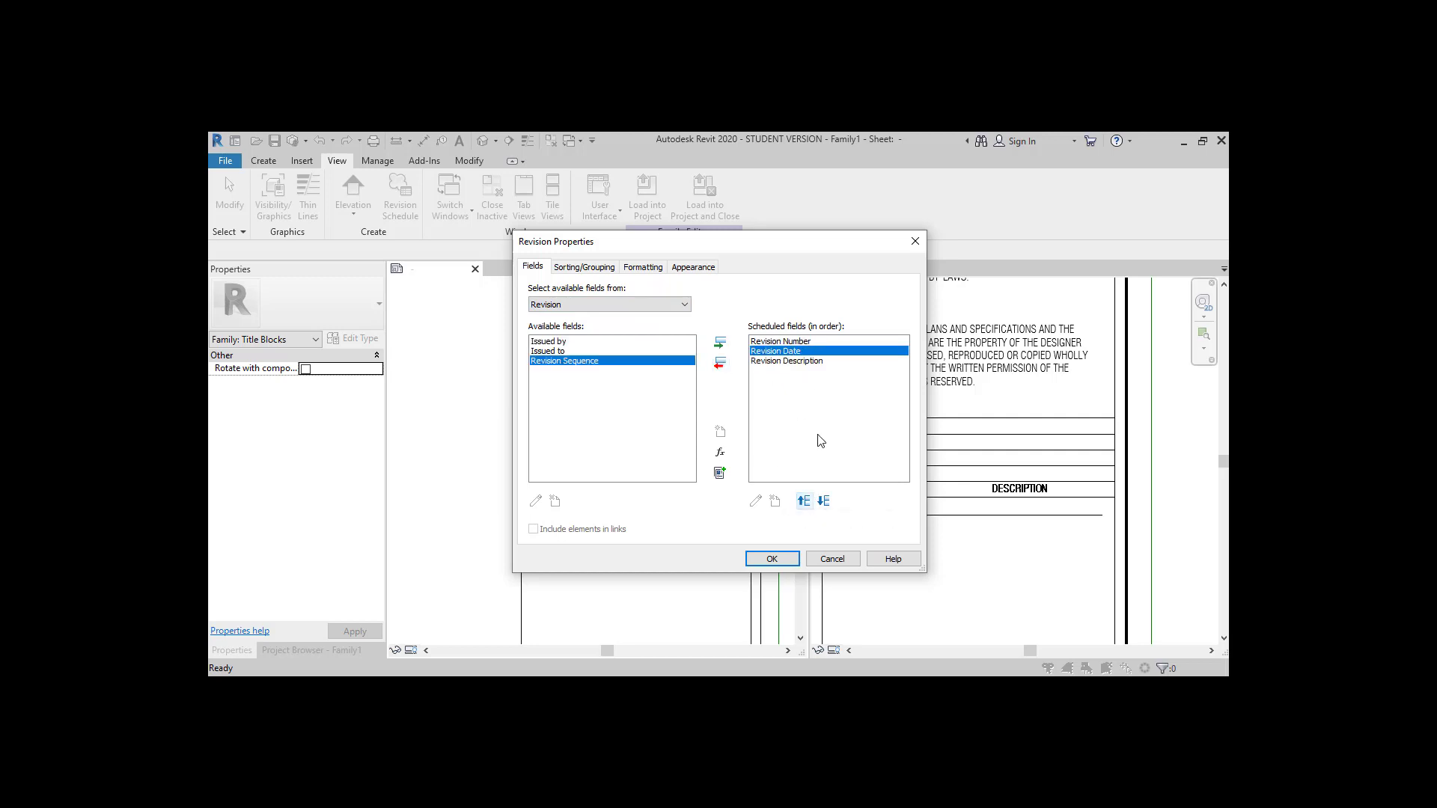
Sort the schedule by Revision Number in descending order and set its column headings to REV #, DATE and DESCRIPTION
click(585, 267)
click(679, 291)
click(644, 311)
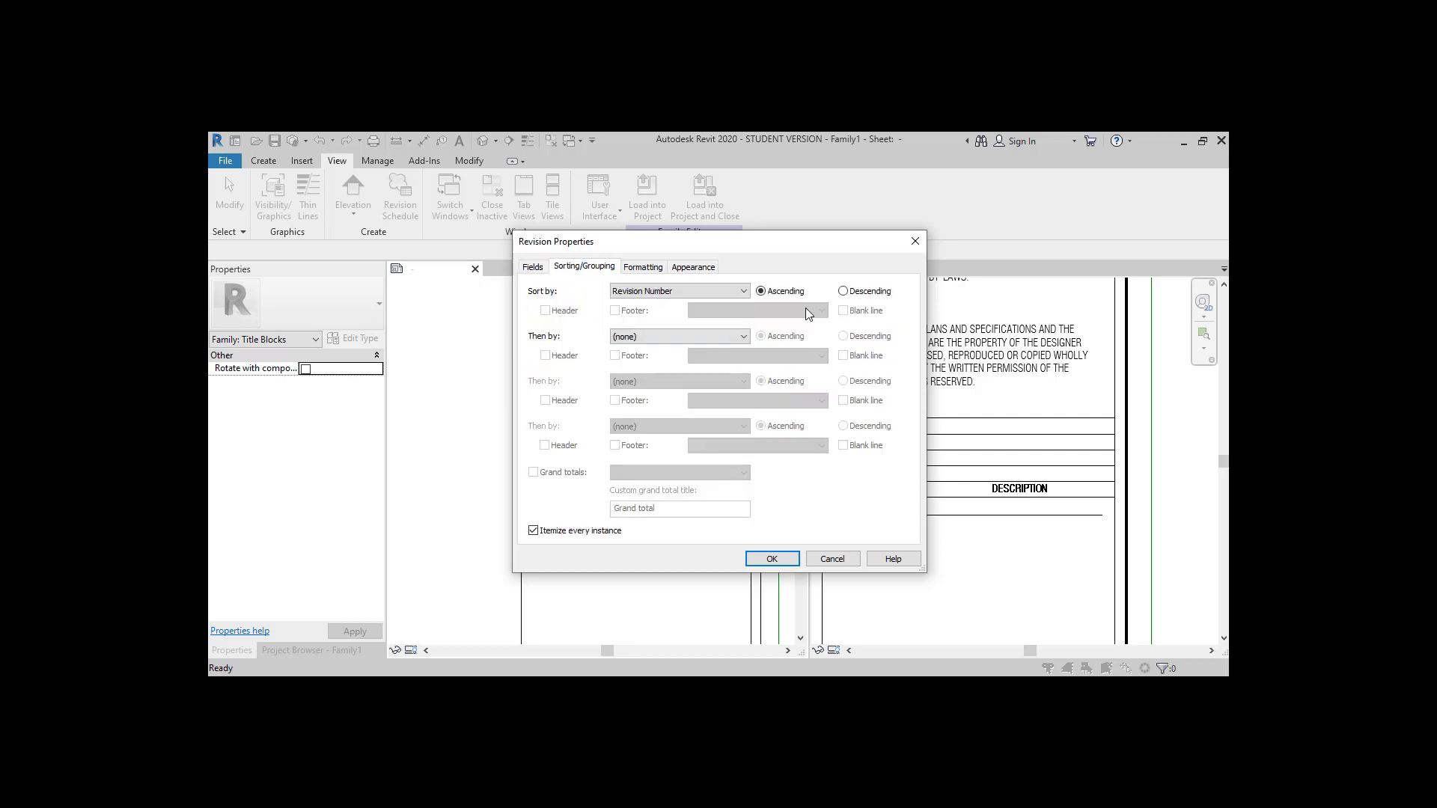
click(643, 267)
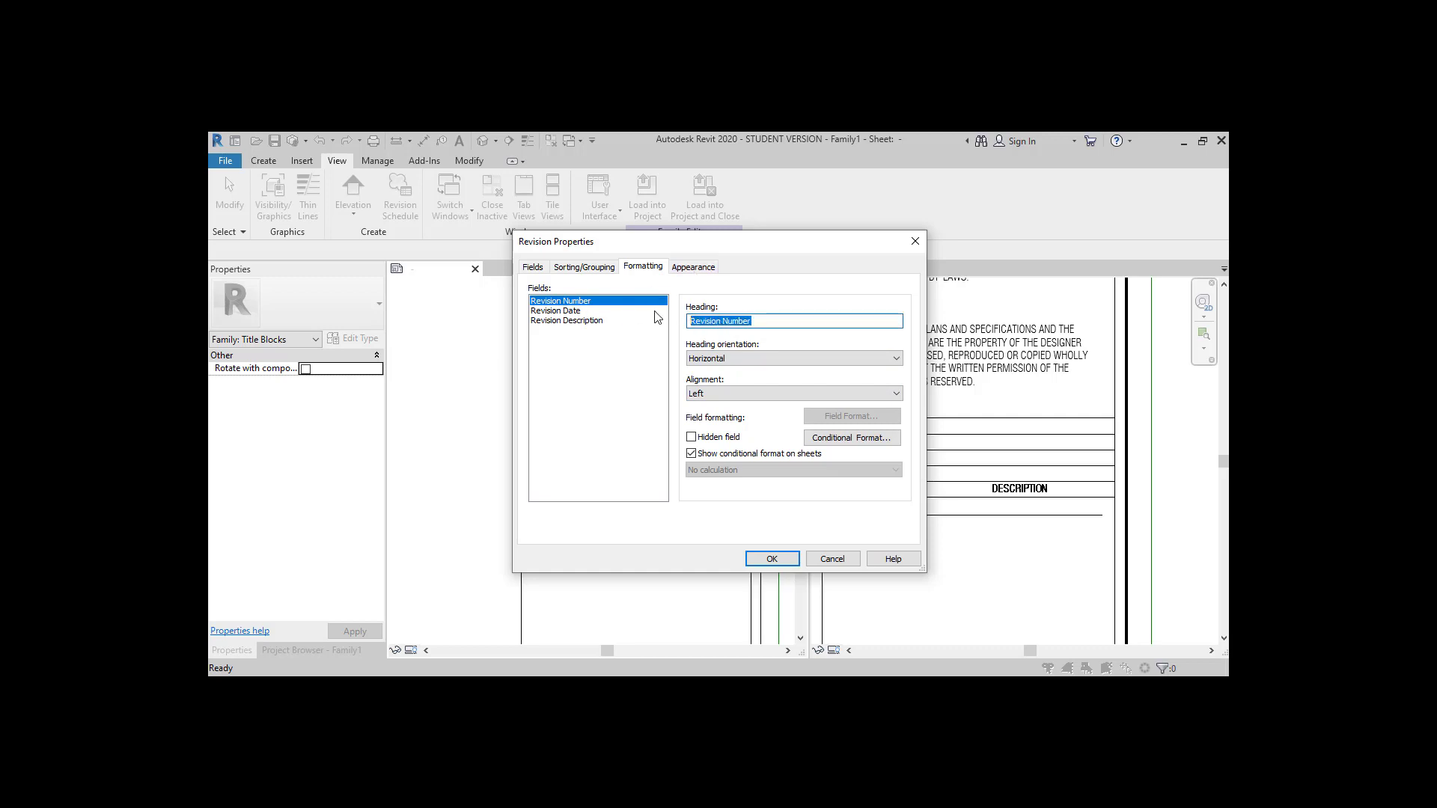
click(594, 322)
key(Tab)
text(D)
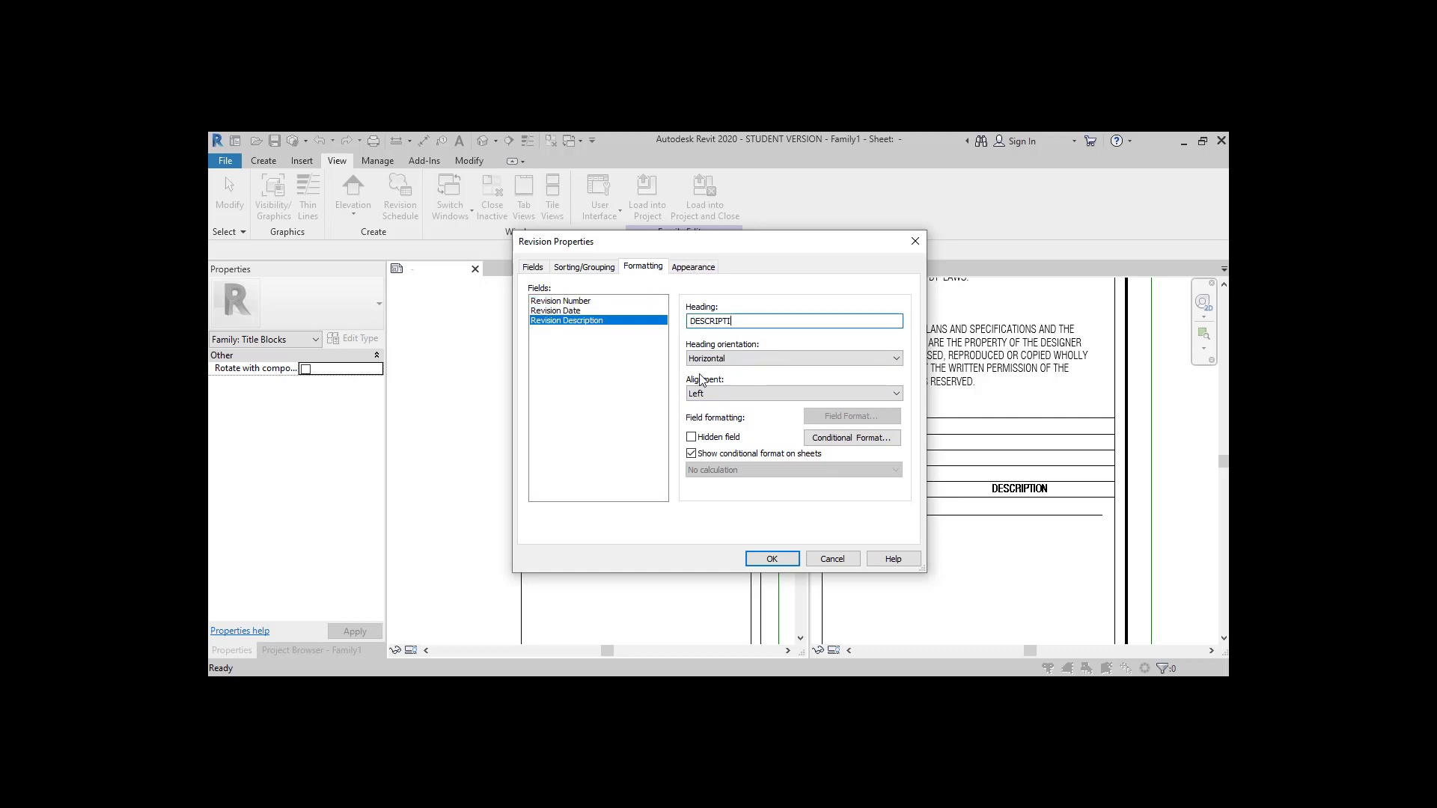
Set the schedule's appearance to Thin Lines grid lines, a Wide Lines outline and a user-defined height
click(706, 270)
click(644, 335)
click(668, 378)
click(607, 356)
click(674, 335)
click(664, 435)
click(674, 357)
click(666, 468)
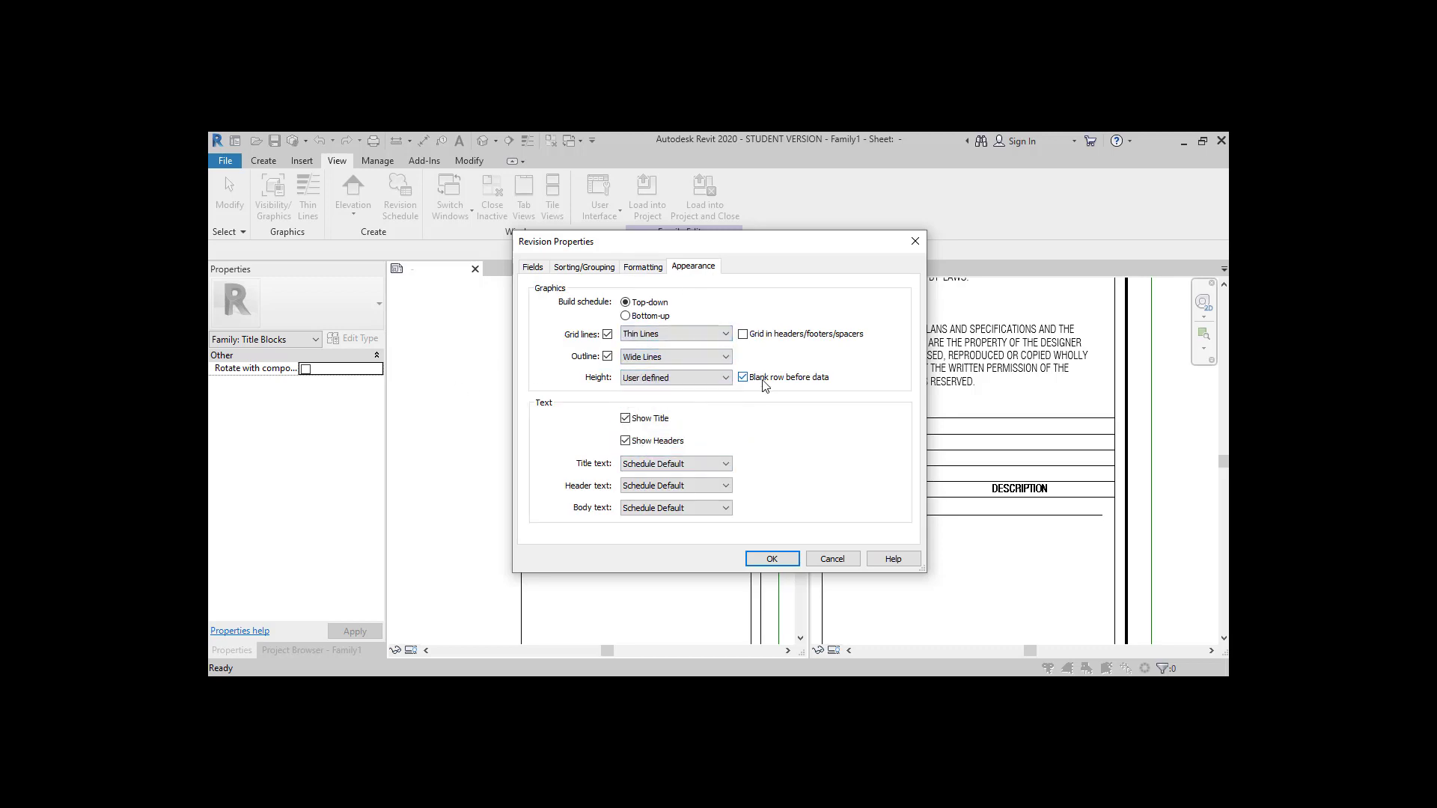
Set title, header and body text to small, build bottom-up without a blank row before data, and accept the schedule
click(644, 465)
click(646, 497)
click(650, 487)
click(649, 519)
click(651, 490)
click(654, 519)
click(660, 509)
click(664, 541)
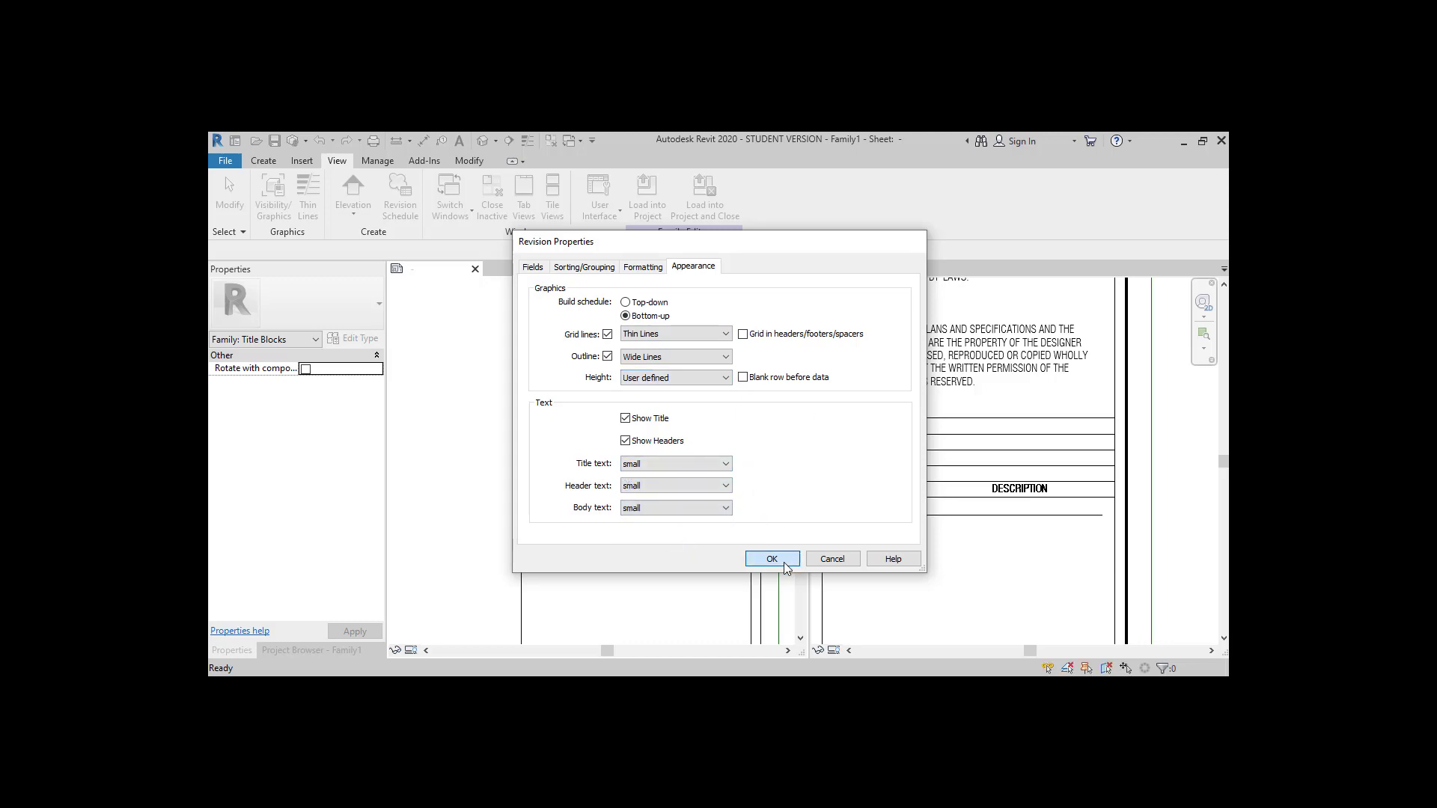
click(772, 559)
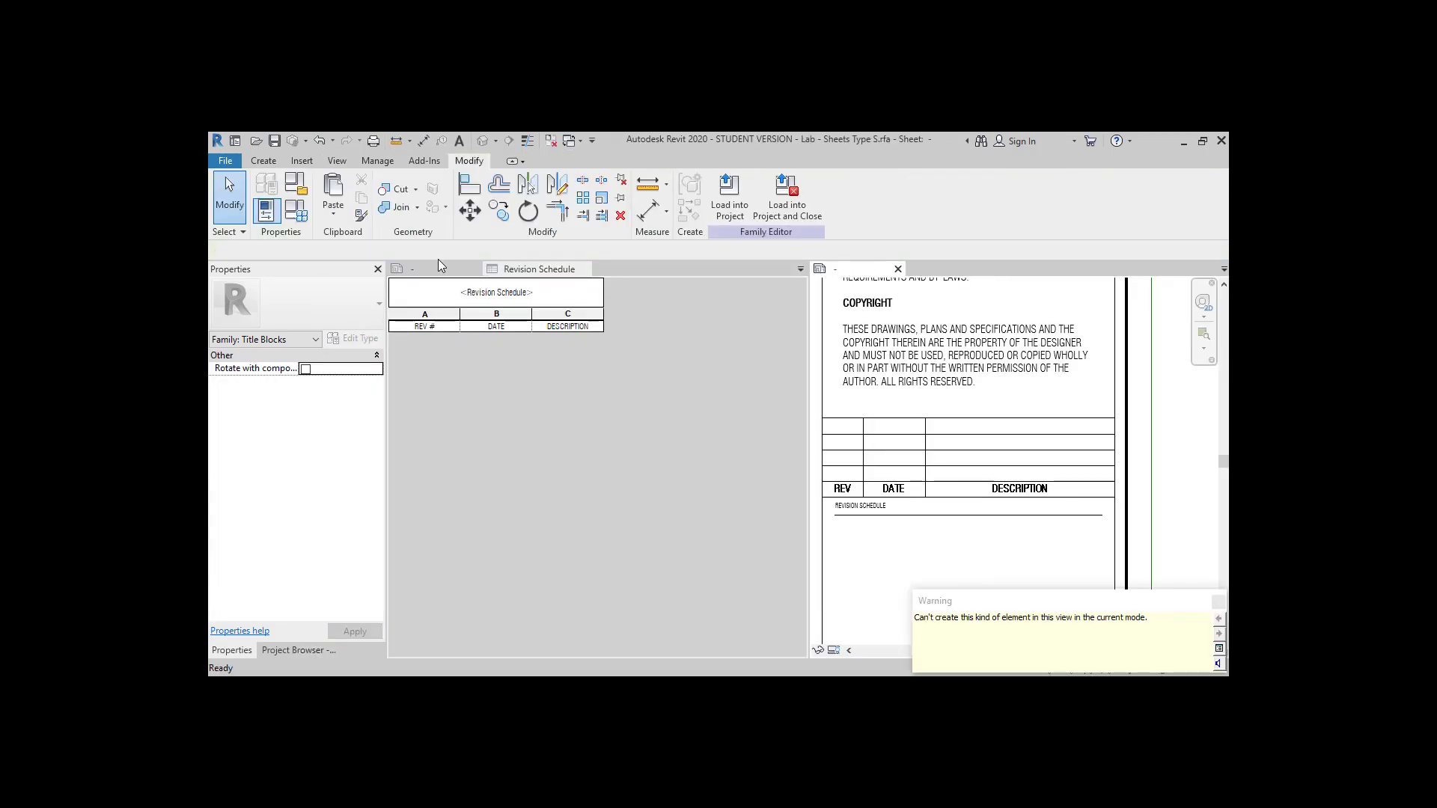
Place the Revision Schedule on the sheet in the info card column below the Copyright text
click(441, 268)
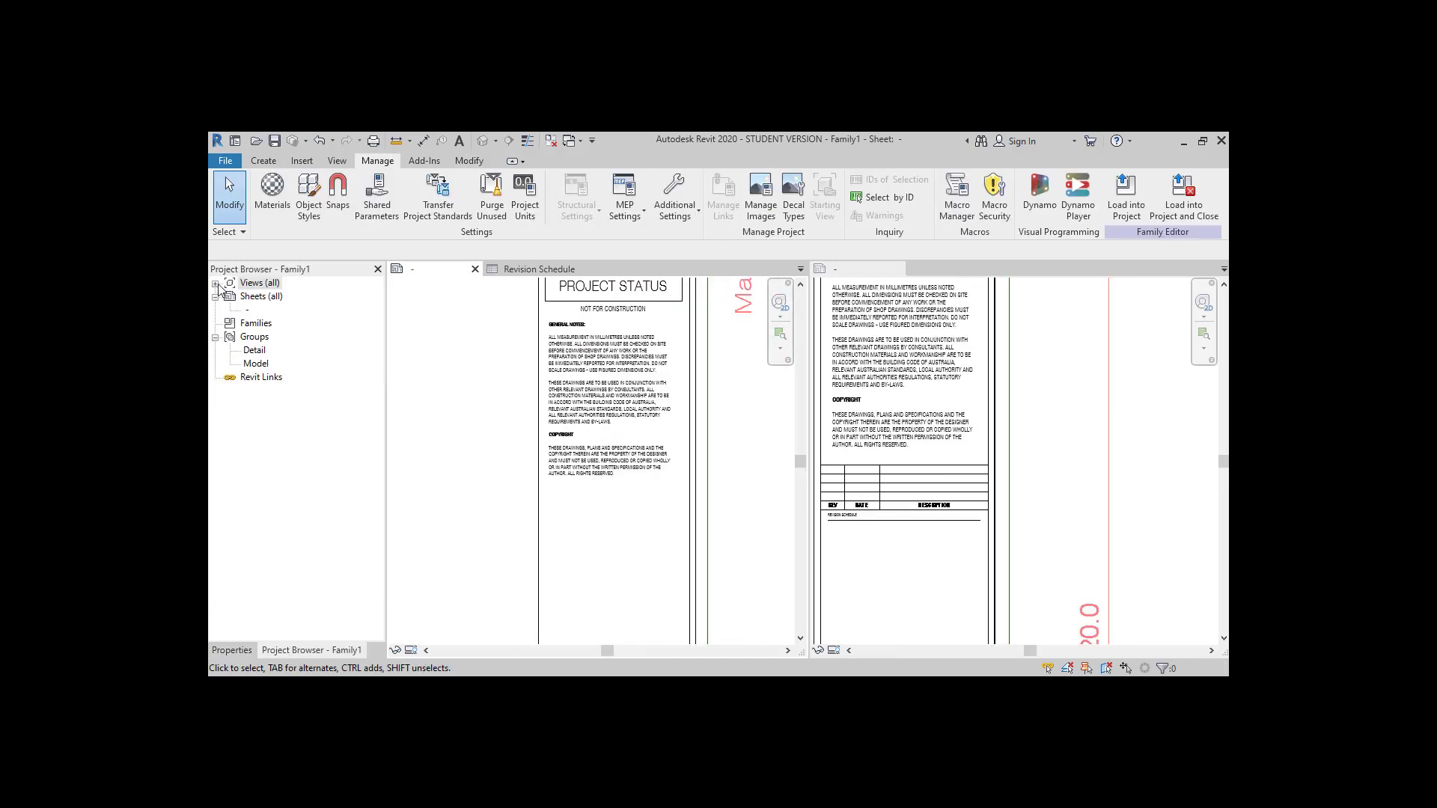
click(216, 284)
click(229, 297)
scroll(632, 437, down, 2)
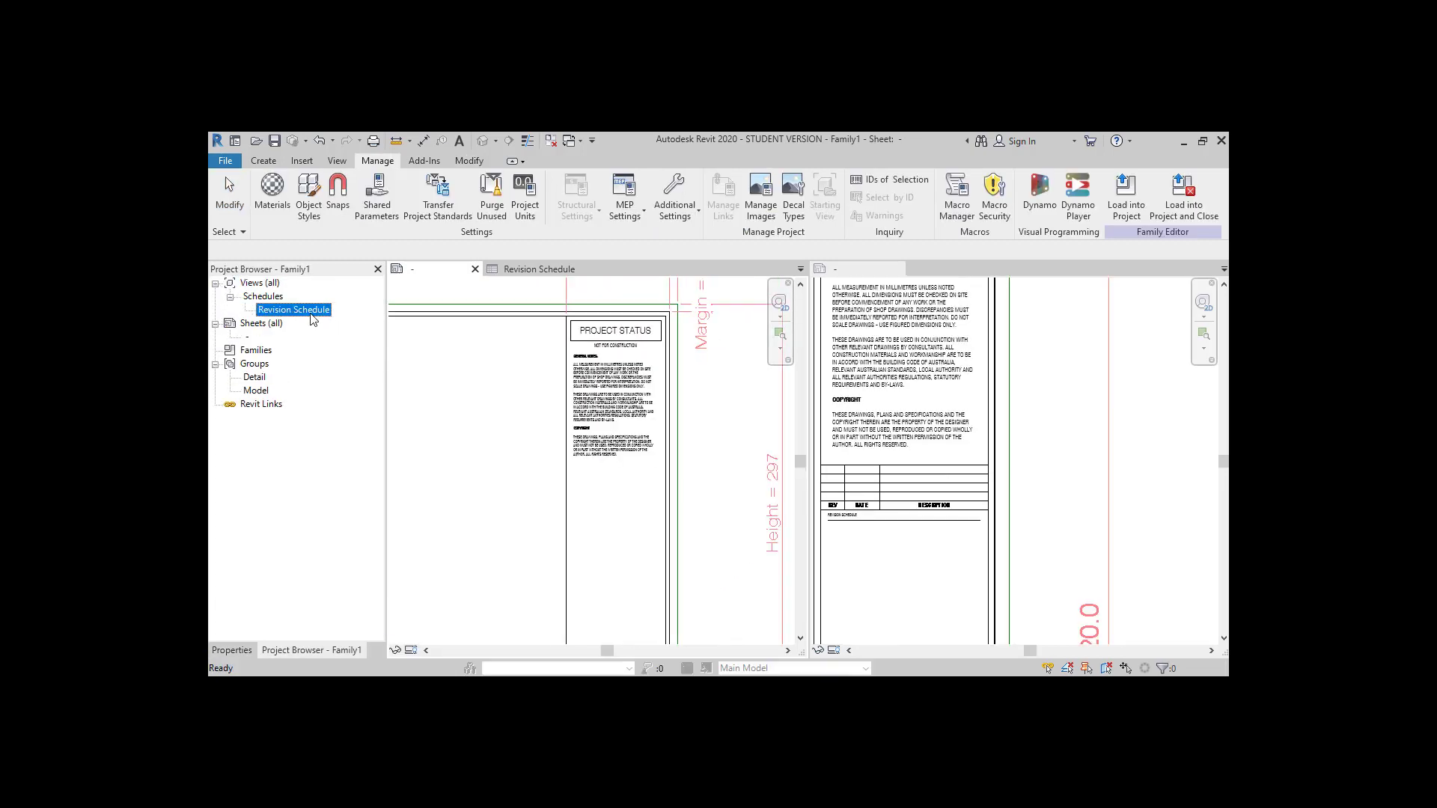
drag(675, 531, 670, 526)
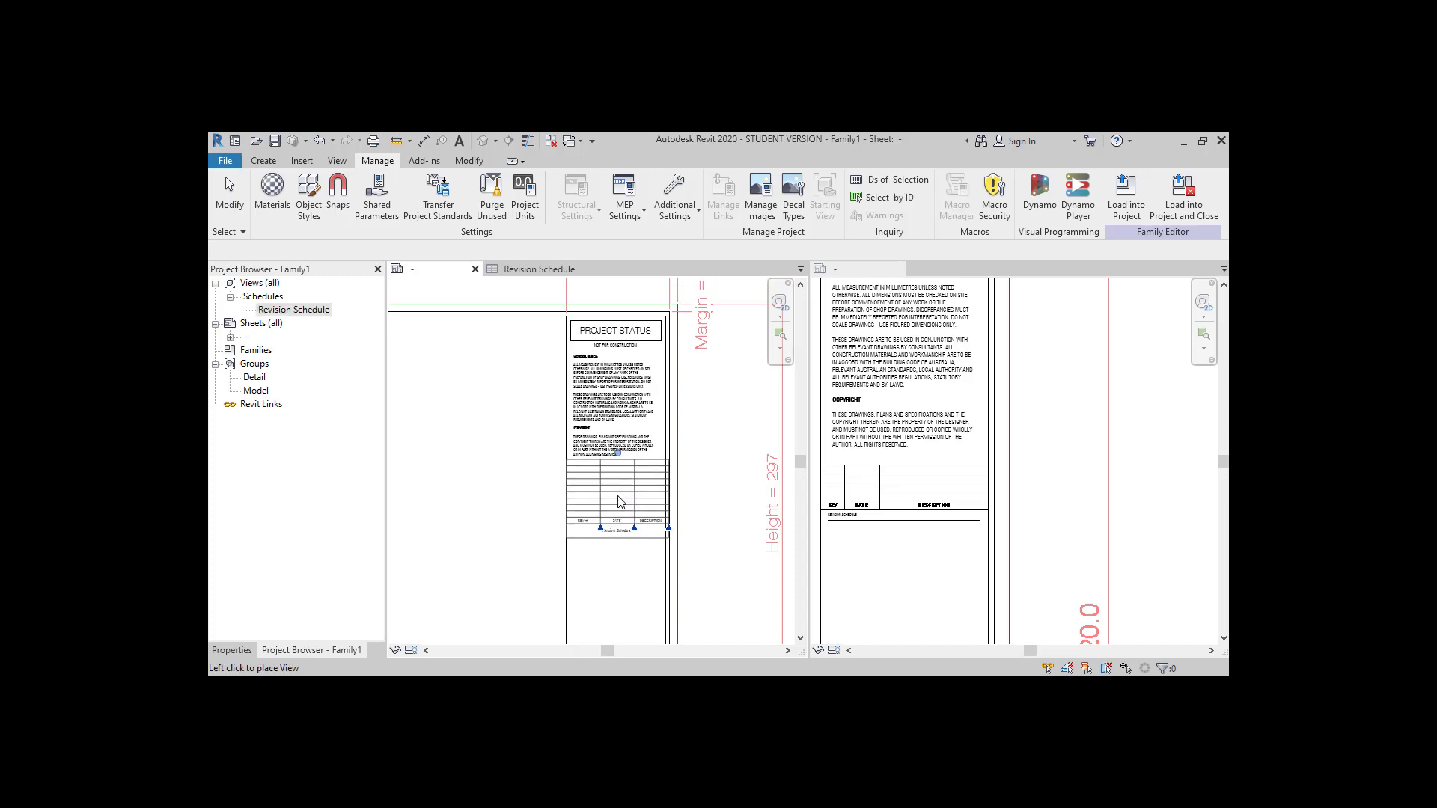
click(618, 502)
scroll(621, 517, up, 3)
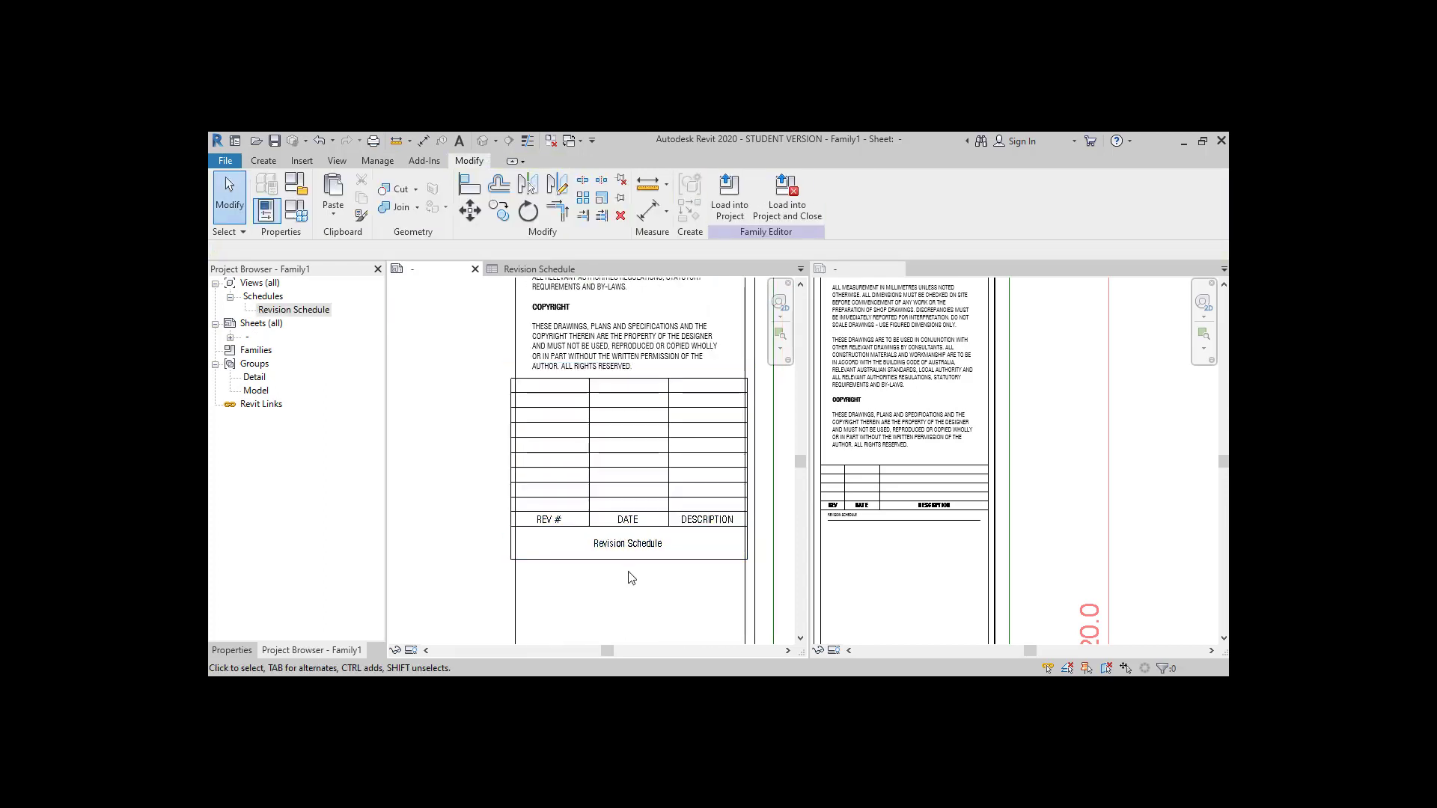
key(Escape)
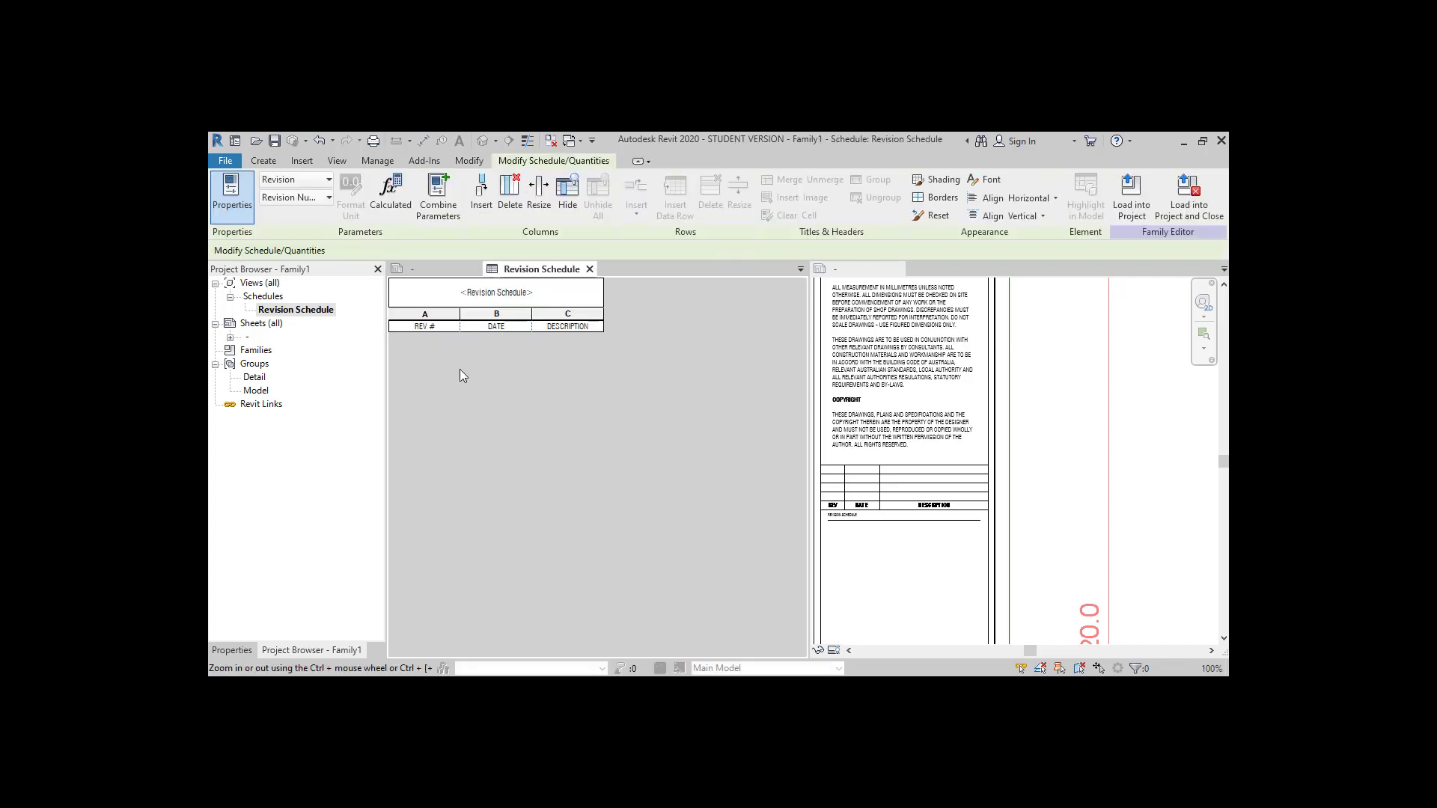
Turn off the title and outline in the Revision Schedule's appearance settings, and check its sorting and formatting
click(232, 650)
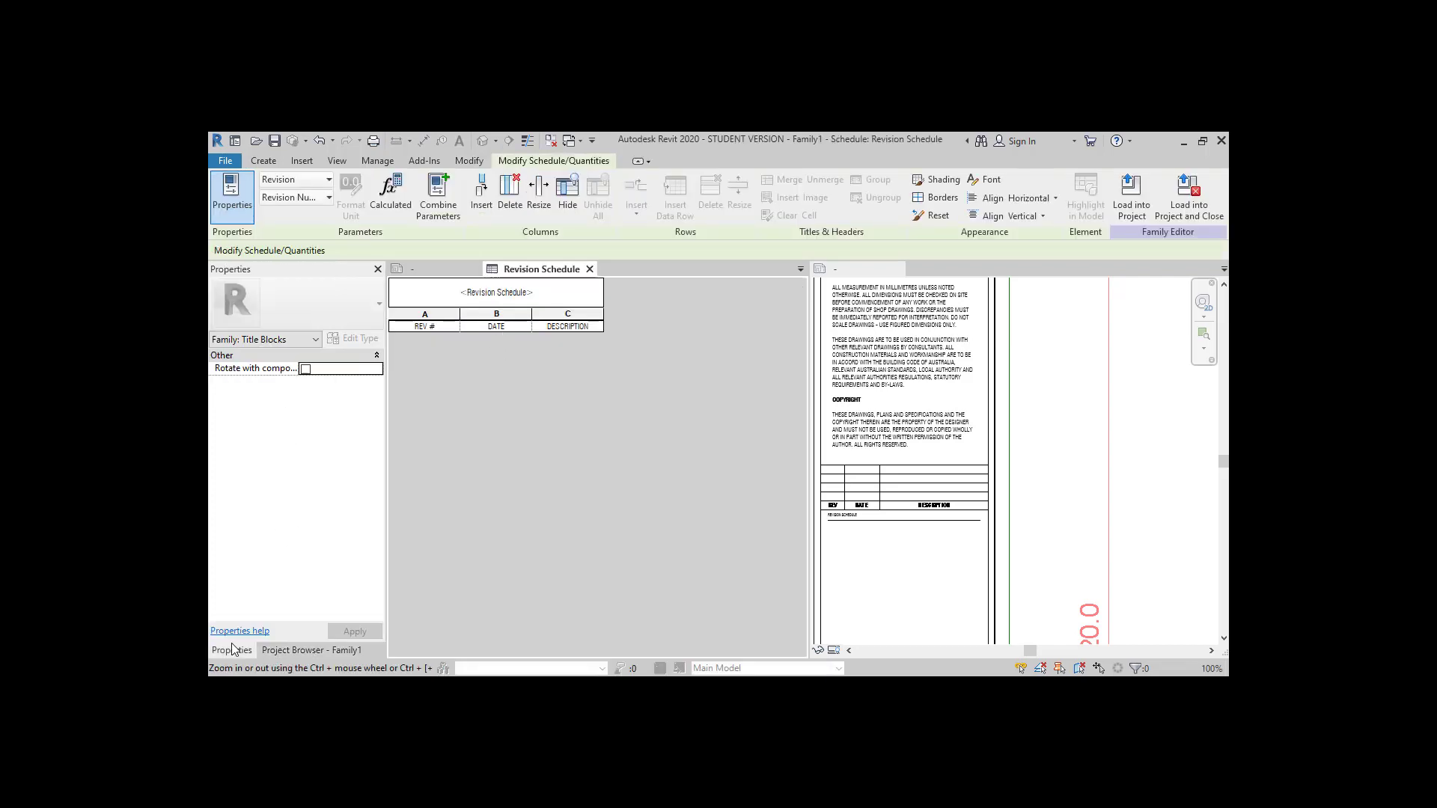
click(466, 409)
click(298, 343)
click(299, 366)
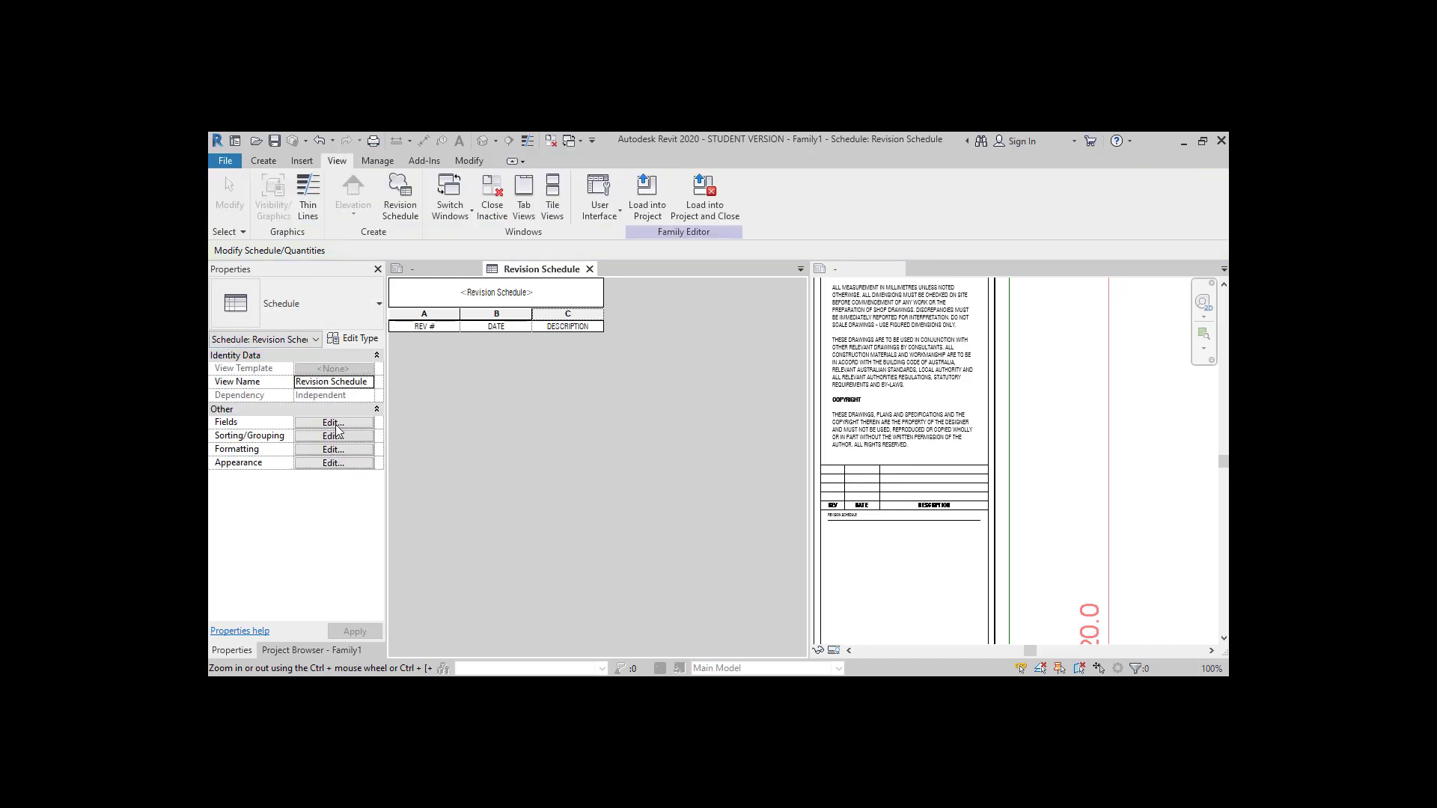
click(334, 424)
click(580, 267)
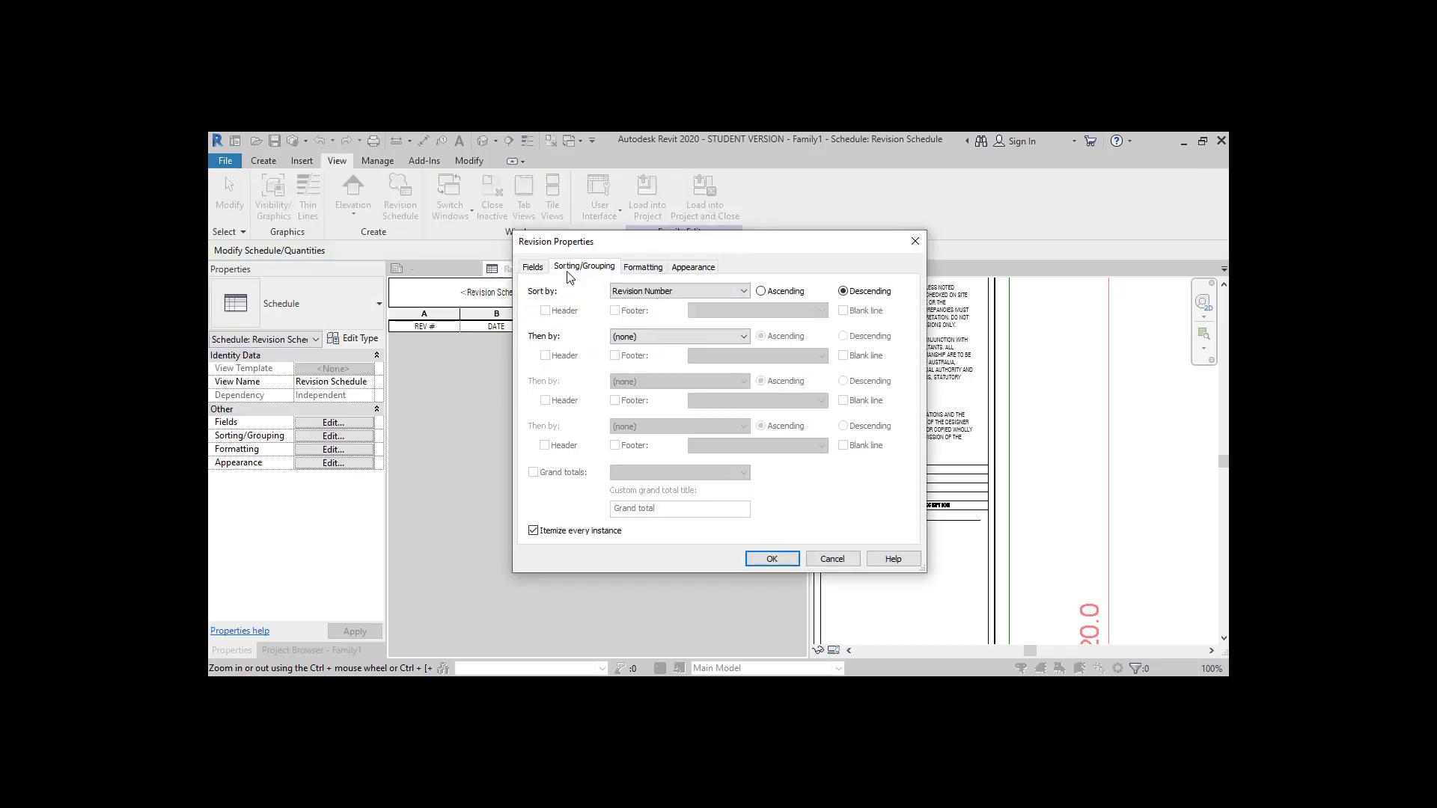
click(641, 268)
click(677, 269)
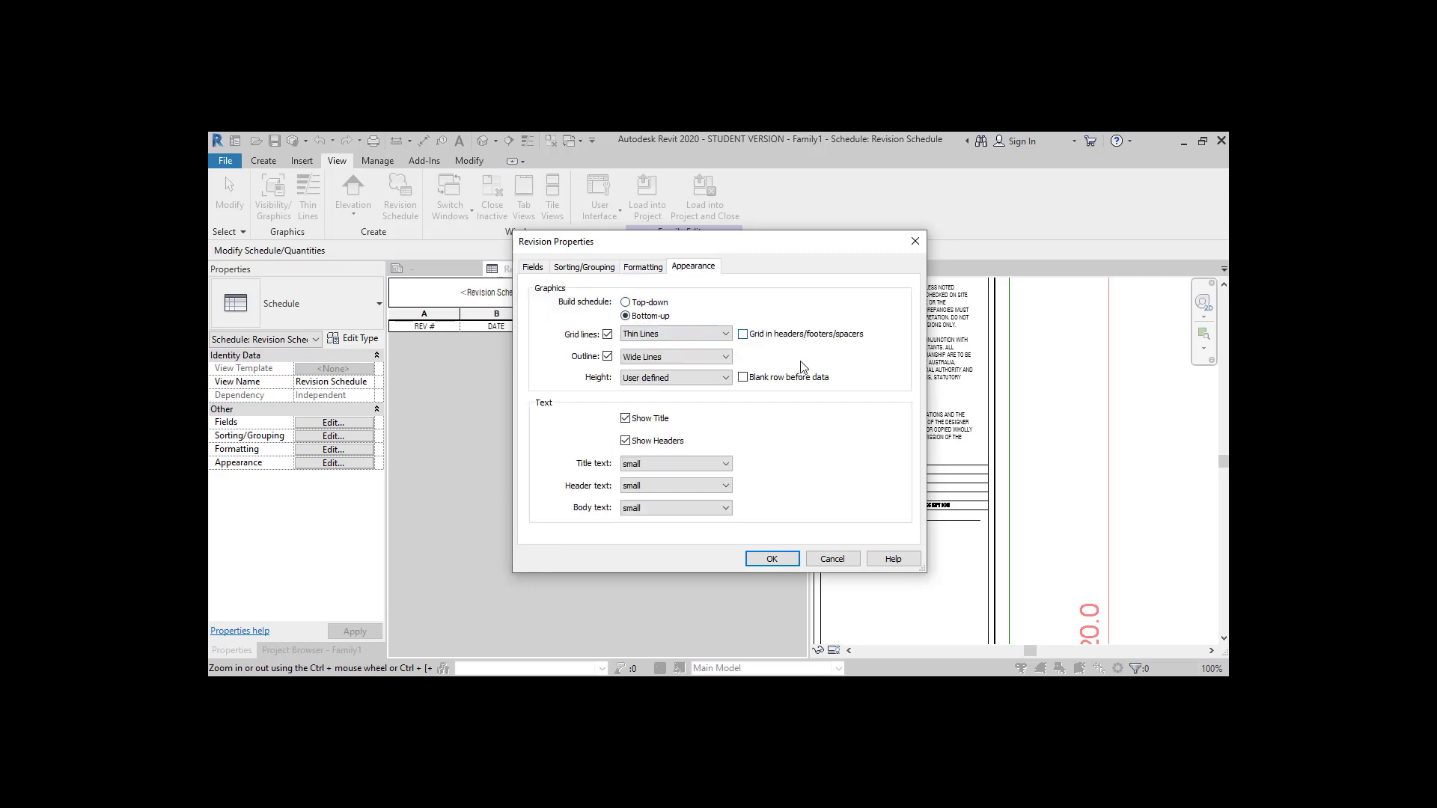
click(674, 465)
click(668, 505)
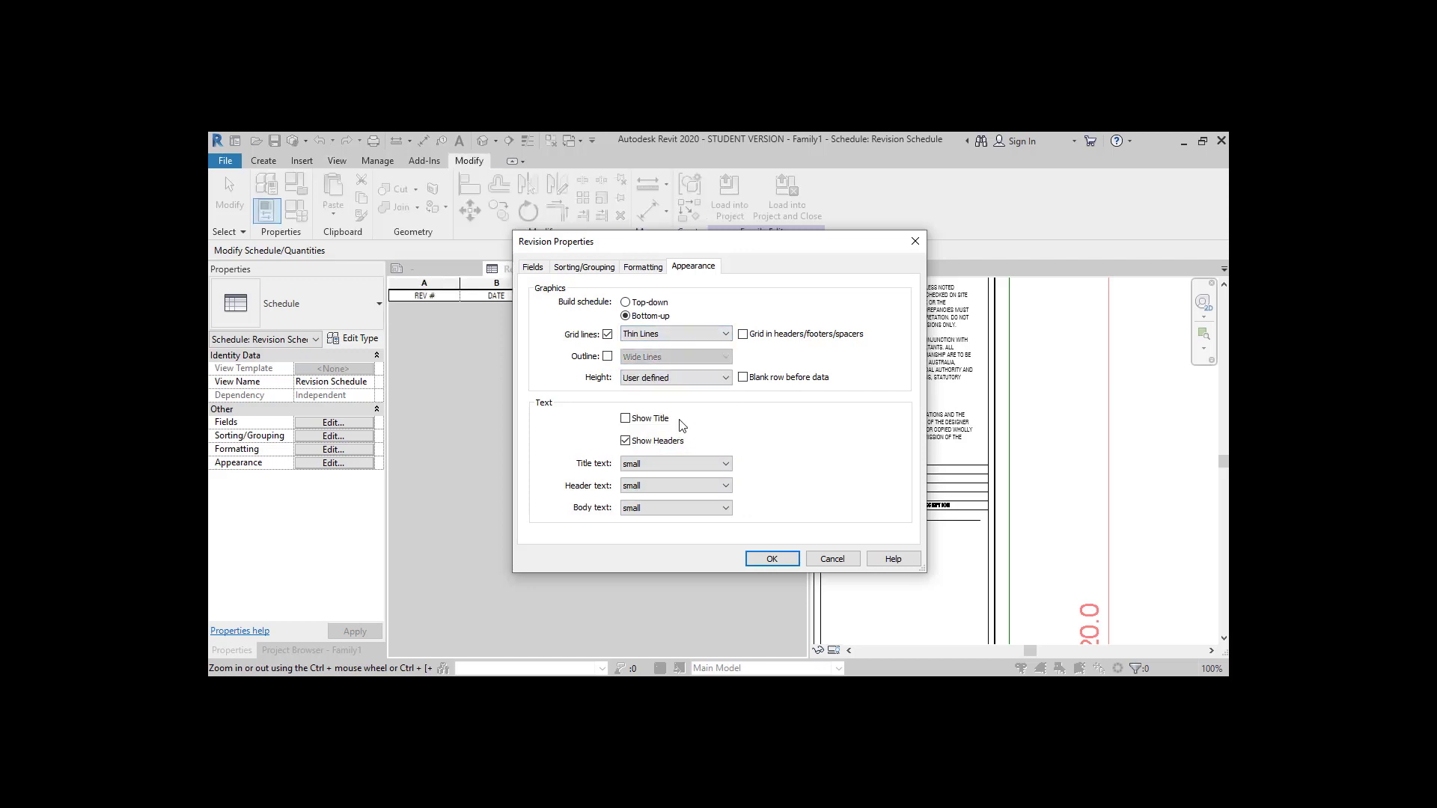
click(584, 267)
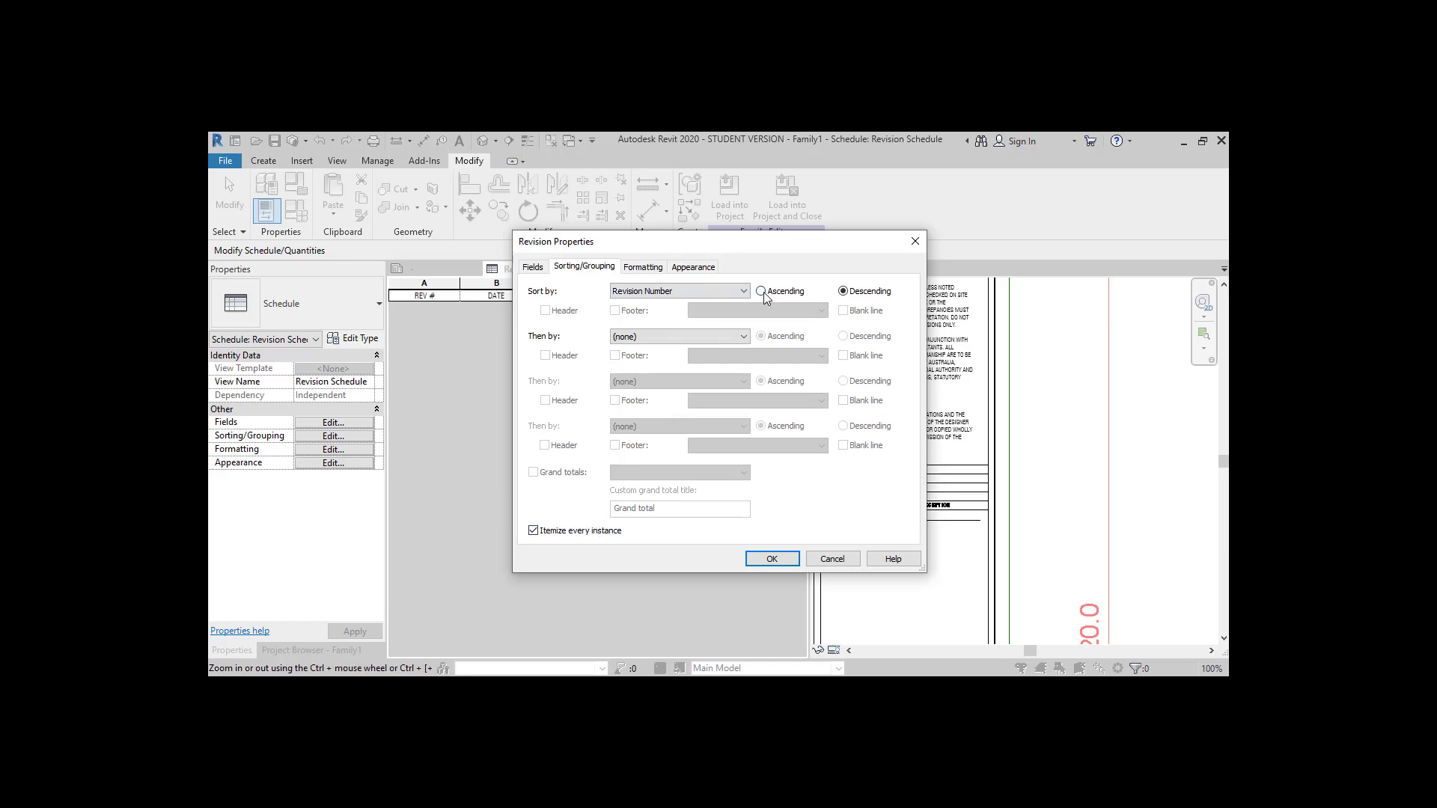
click(641, 268)
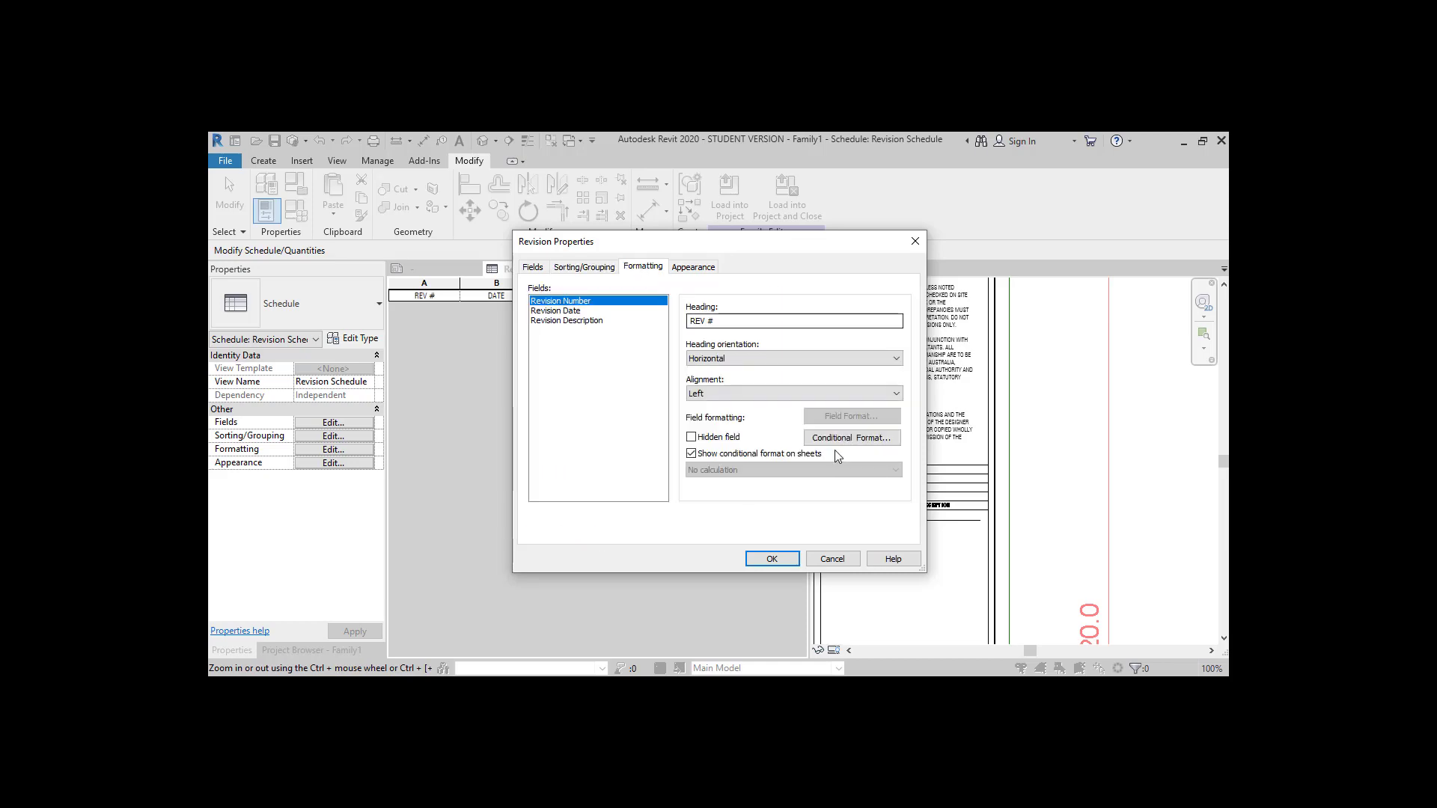
click(777, 561)
Shorten the placed revision schedule to three blank rows above its header row
click(435, 267)
click(627, 479)
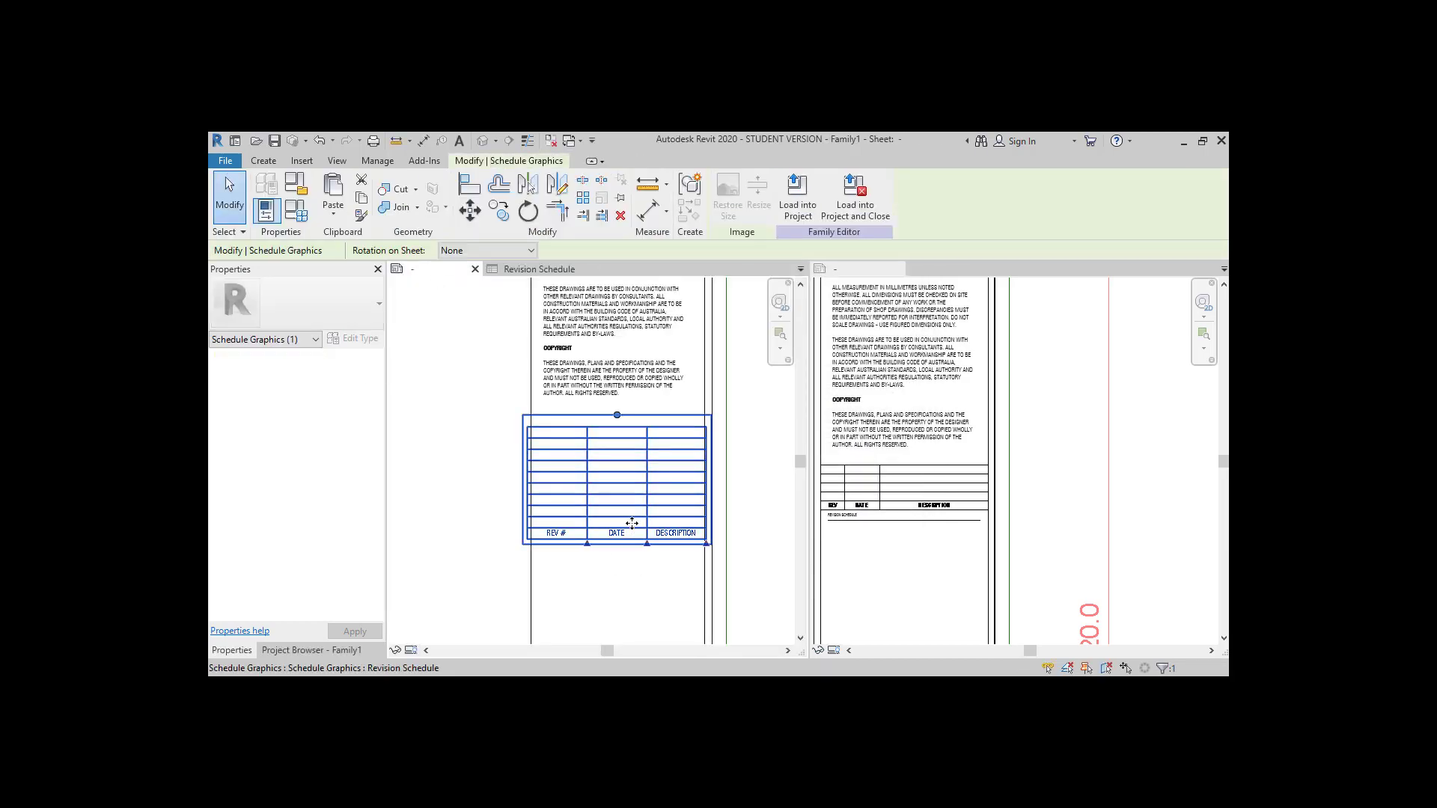
click(516, 270)
click(438, 269)
click(671, 481)
mouse_move(631, 371)
mouse_down()
mouse_move(643, 476)
mouse_move(620, 373)
mouse_move(644, 396)
mouse_up()
drag(630, 384, 631, 370)
Adjust the schedule's columns so REV # and DATE are narrow and DESCRIPTION spans the rest of the info card width
drag(586, 449, 616, 450)
scroll(561, 443, up, 1)
scroll(589, 450, down, 1)
drag(722, 449, 753, 451)
scroll(534, 429, up, 3)
drag(492, 385, 483, 385)
scroll(517, 387, down, 3)
scroll(738, 420, up, 3)
scroll(657, 475, down, 4)
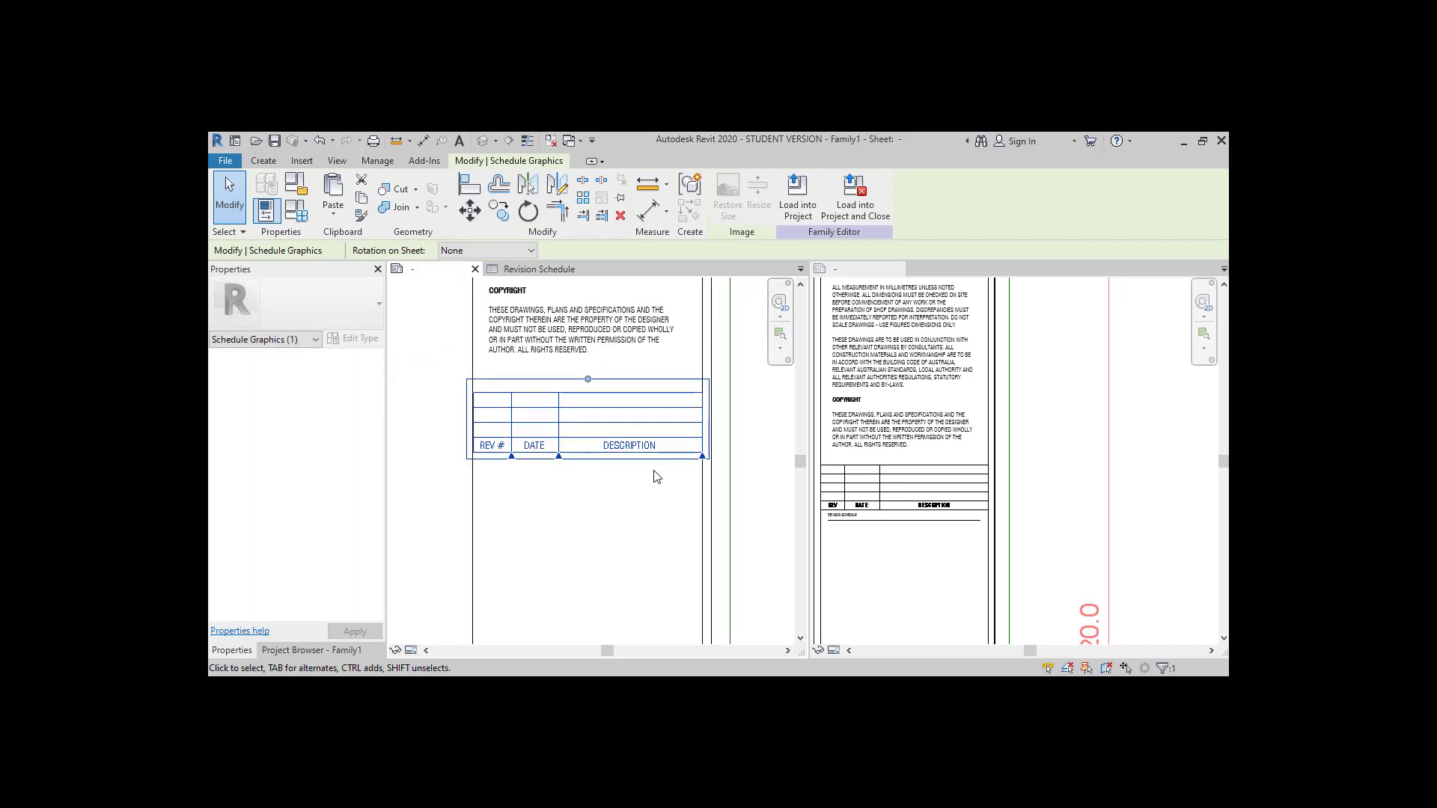
Add a bold REVISION SCHEDULE text note in the LAB - SWISS - 2 mm PARAGRAPH type just below the schedule
click(646, 487)
scroll(502, 375, up, 3)
click(263, 161)
click(771, 195)
click(301, 308)
drag(470, 496, 671, 536)
text(REVISION SCHEDULE)
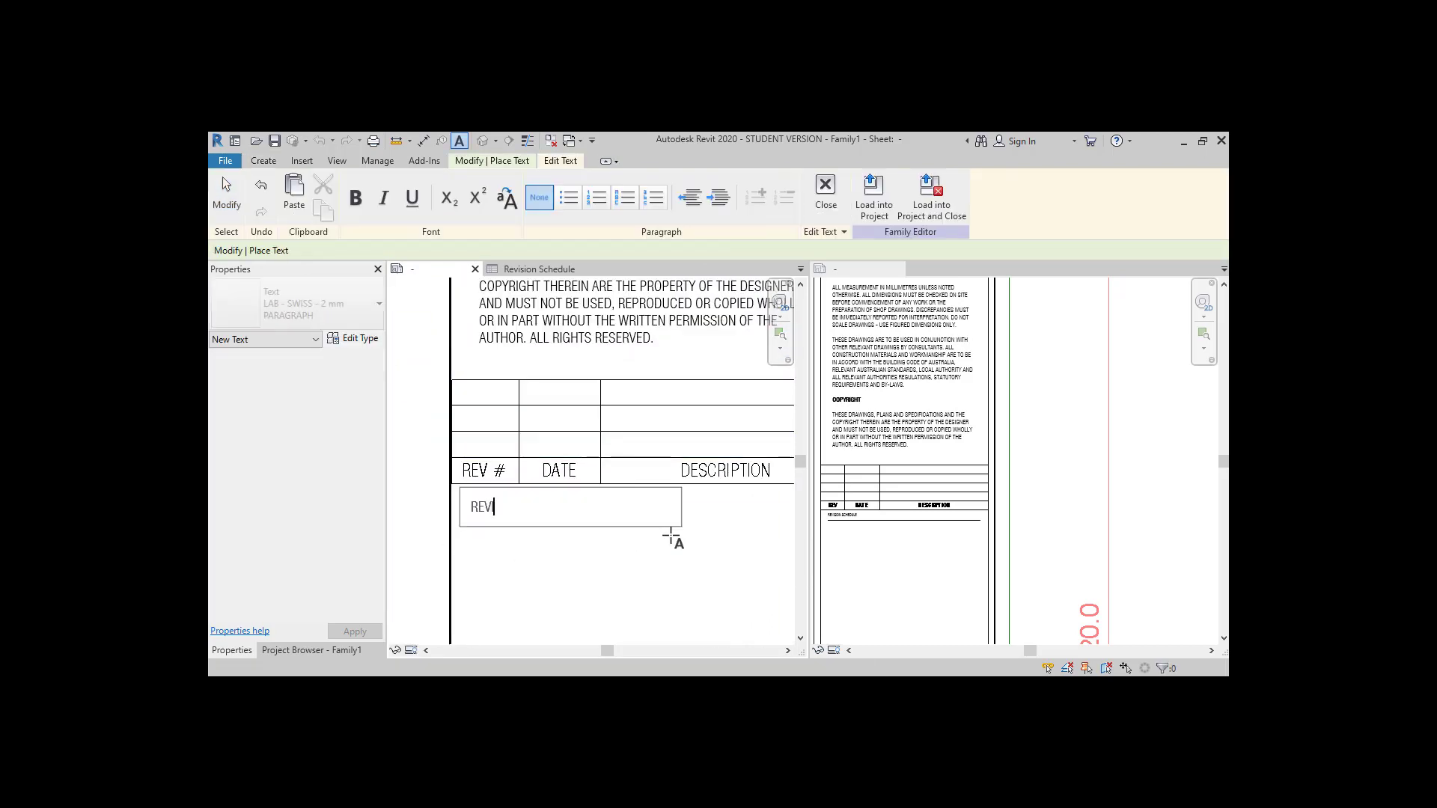
click(595, 609)
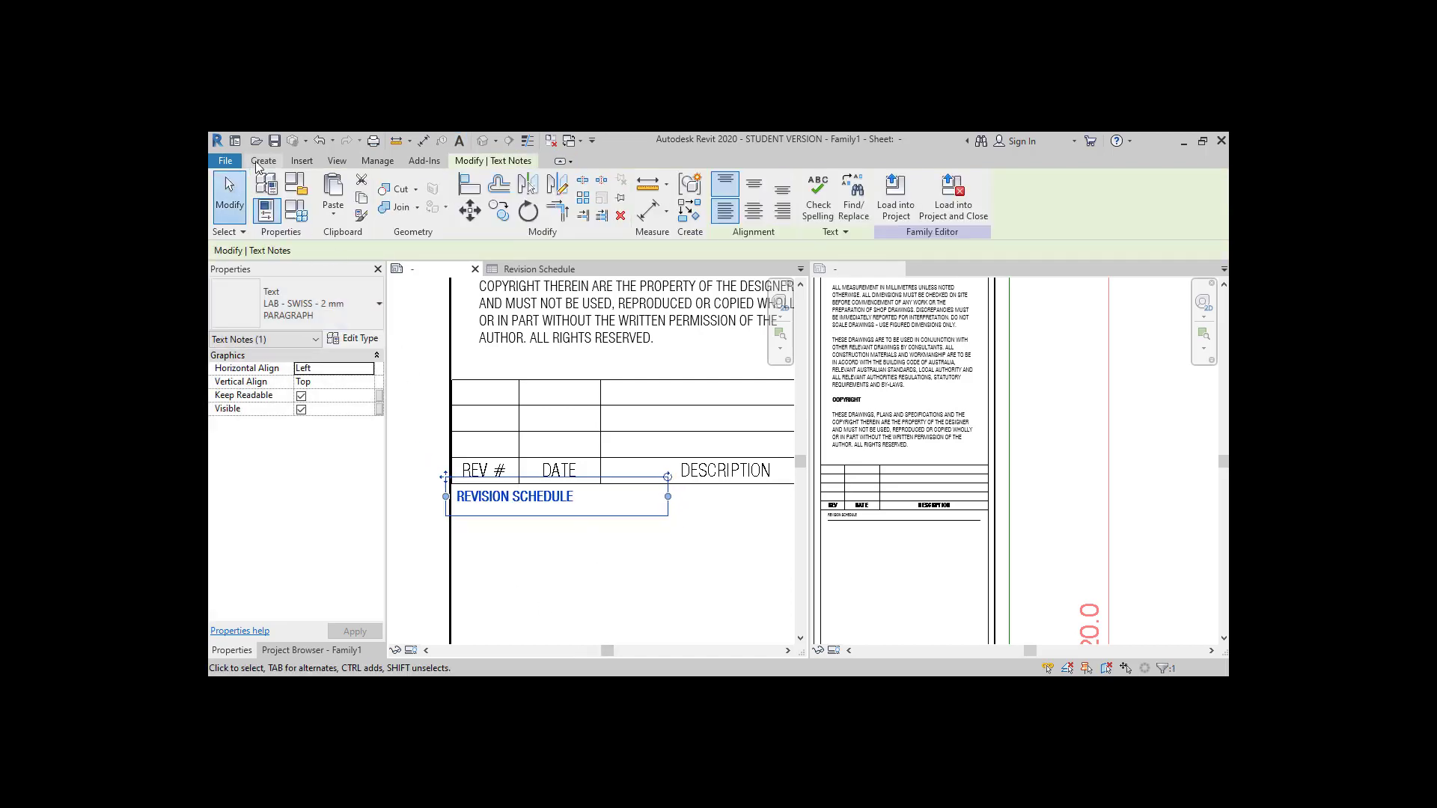
Draw a horizontal Thin Lines line beneath the REVISION SCHEDULE text across the info card column
click(255, 162)
click(524, 193)
click(863, 204)
click(858, 282)
click(458, 515)
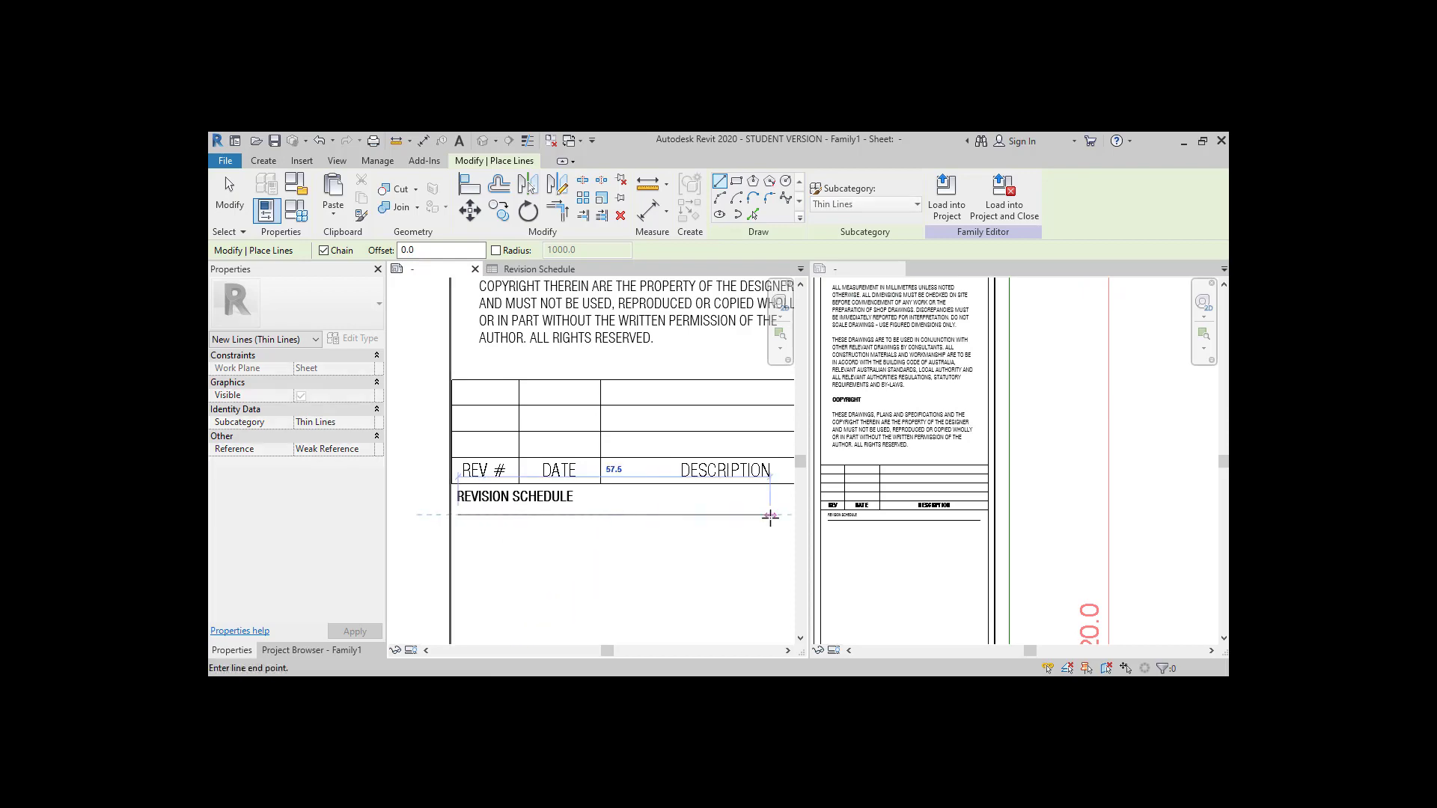
scroll(650, 505, down, 1)
click(778, 504)
key(Escape)
key(Escape)
Group the PROJECT STATUS box, notes, revision schedule, its caption and underline into a detail group named TOP
scroll(573, 537, down, 3)
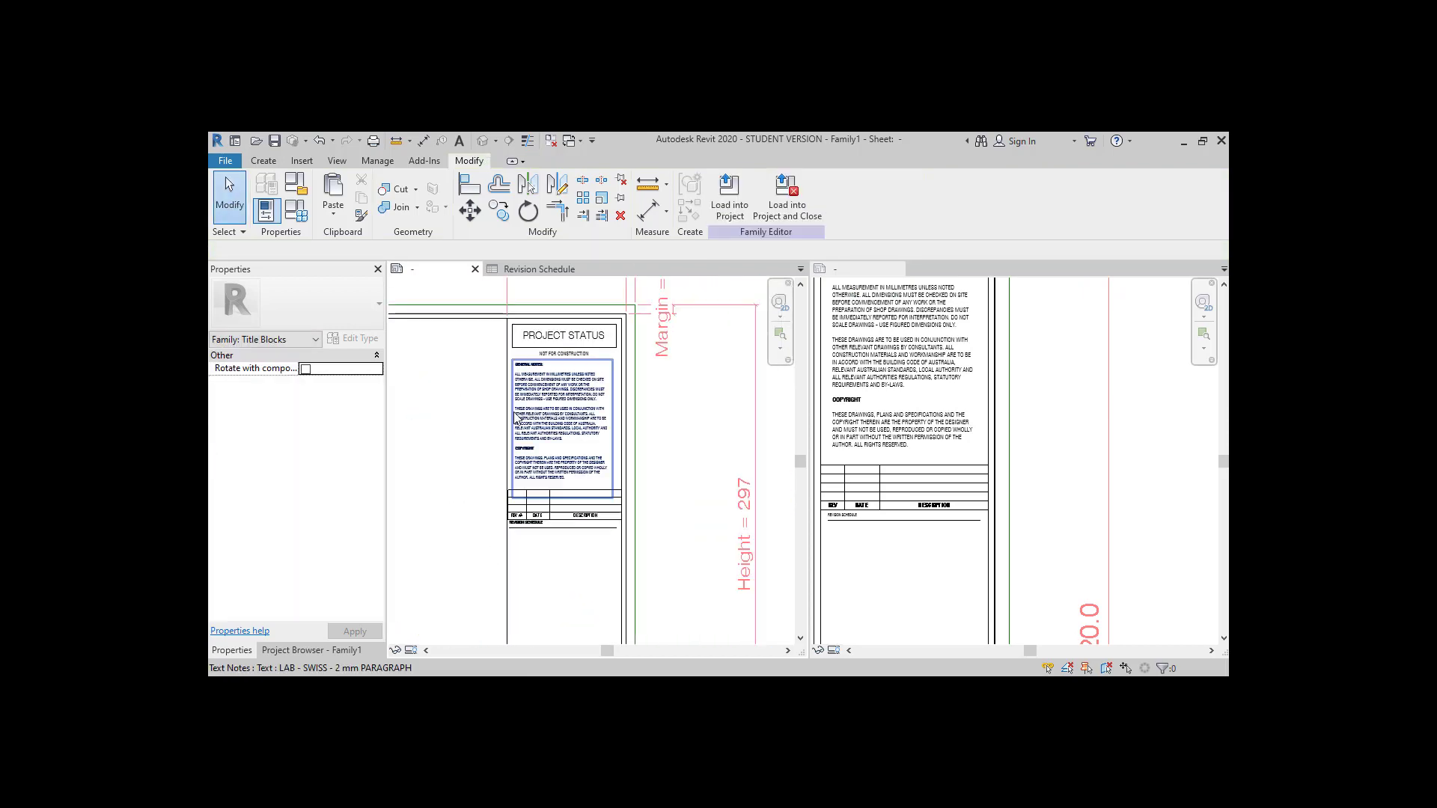
drag(625, 475, 662, 547)
click(695, 193)
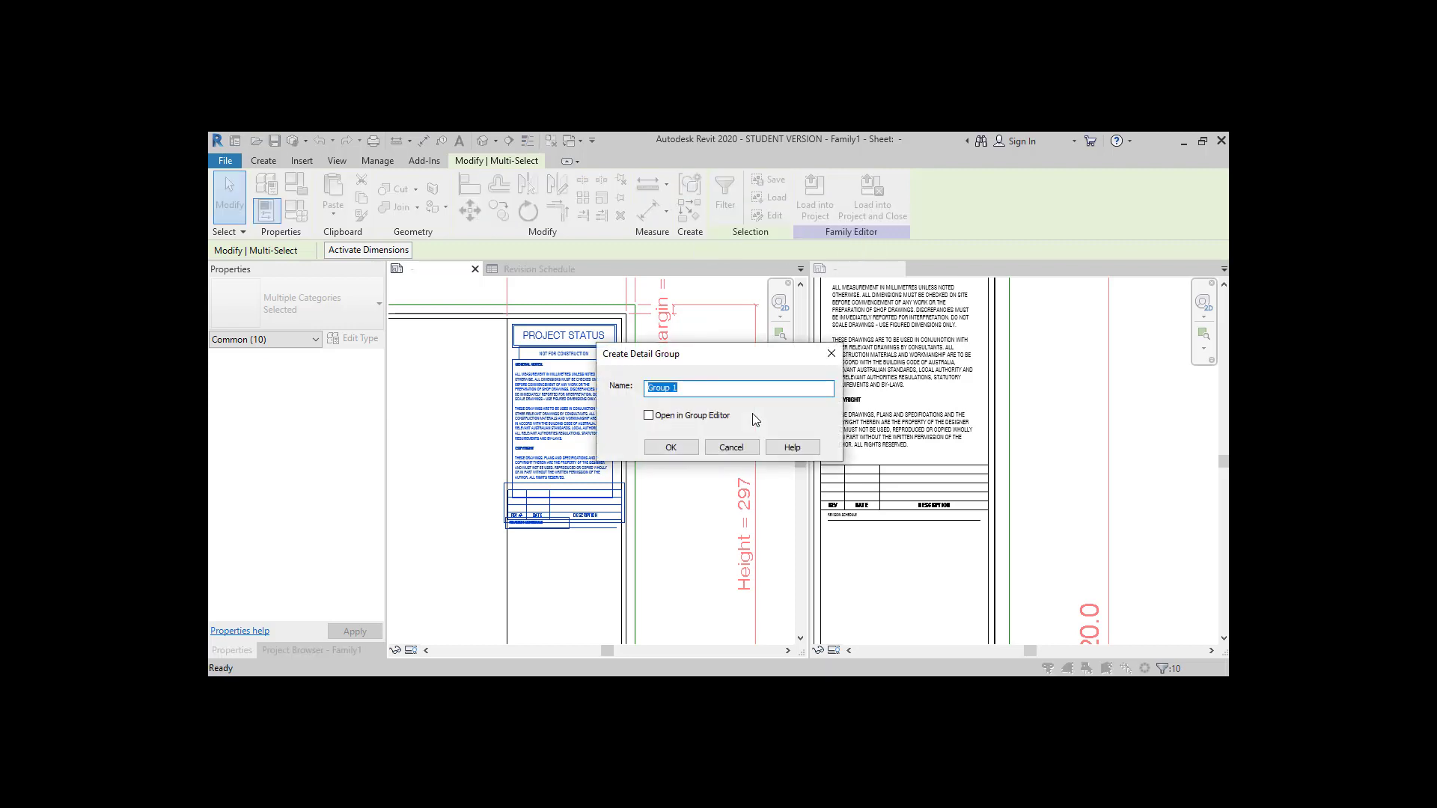
text(TOP)
key(Return)
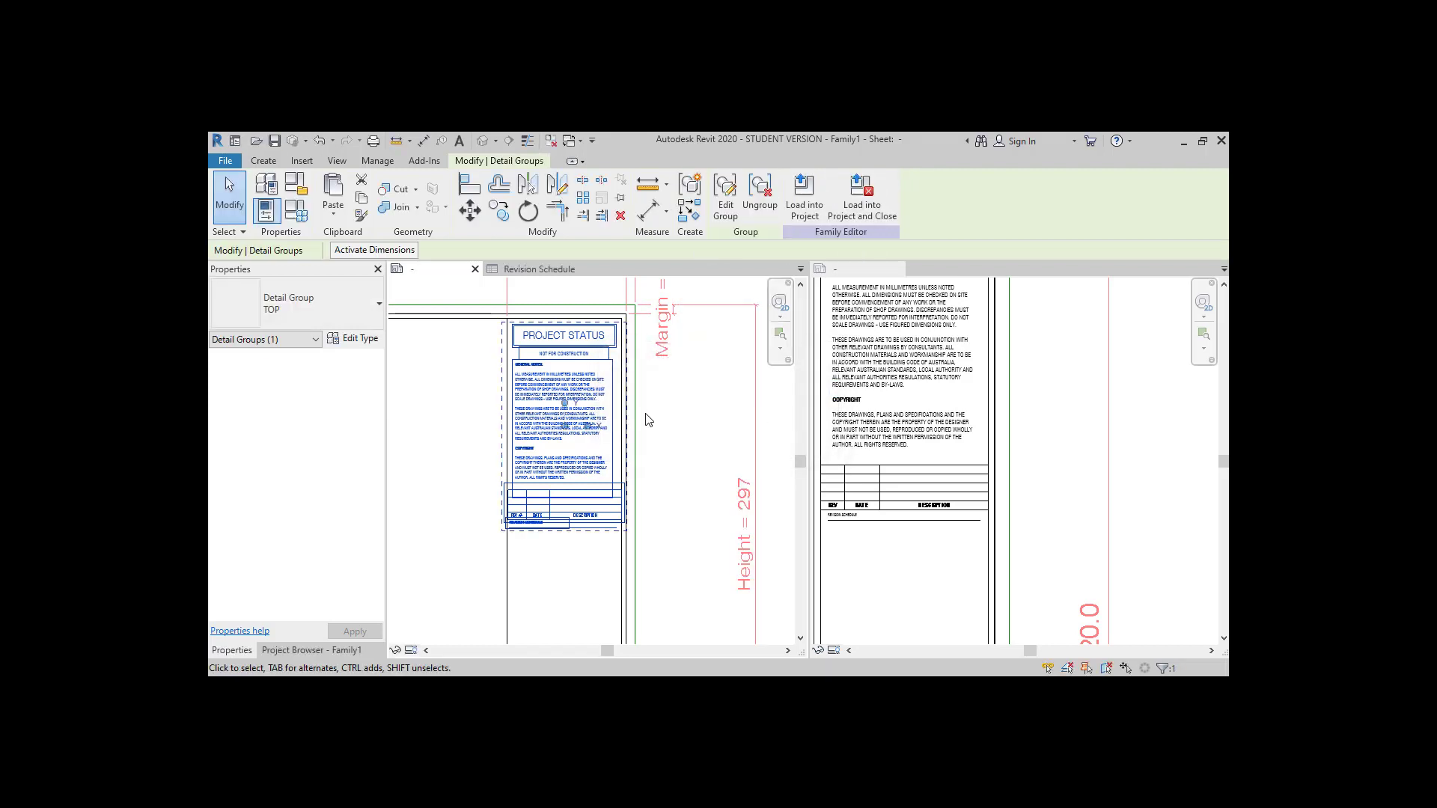
Add an aligned dimension between the sheet's upper edge and the top line of the PROJECT STATUS box
click(423, 140)
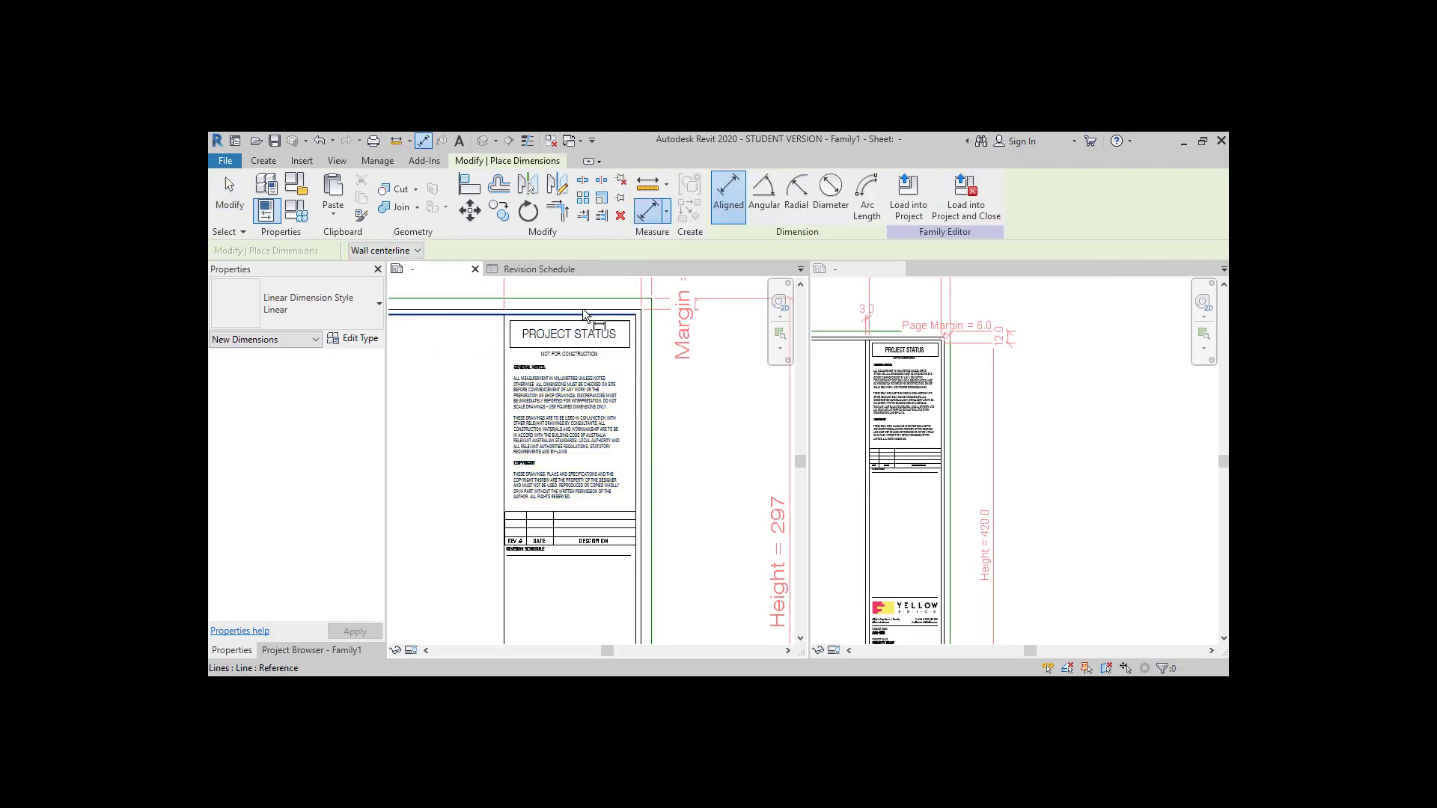
scroll(591, 314, up, 3)
click(594, 337)
scroll(595, 337, down, 3)
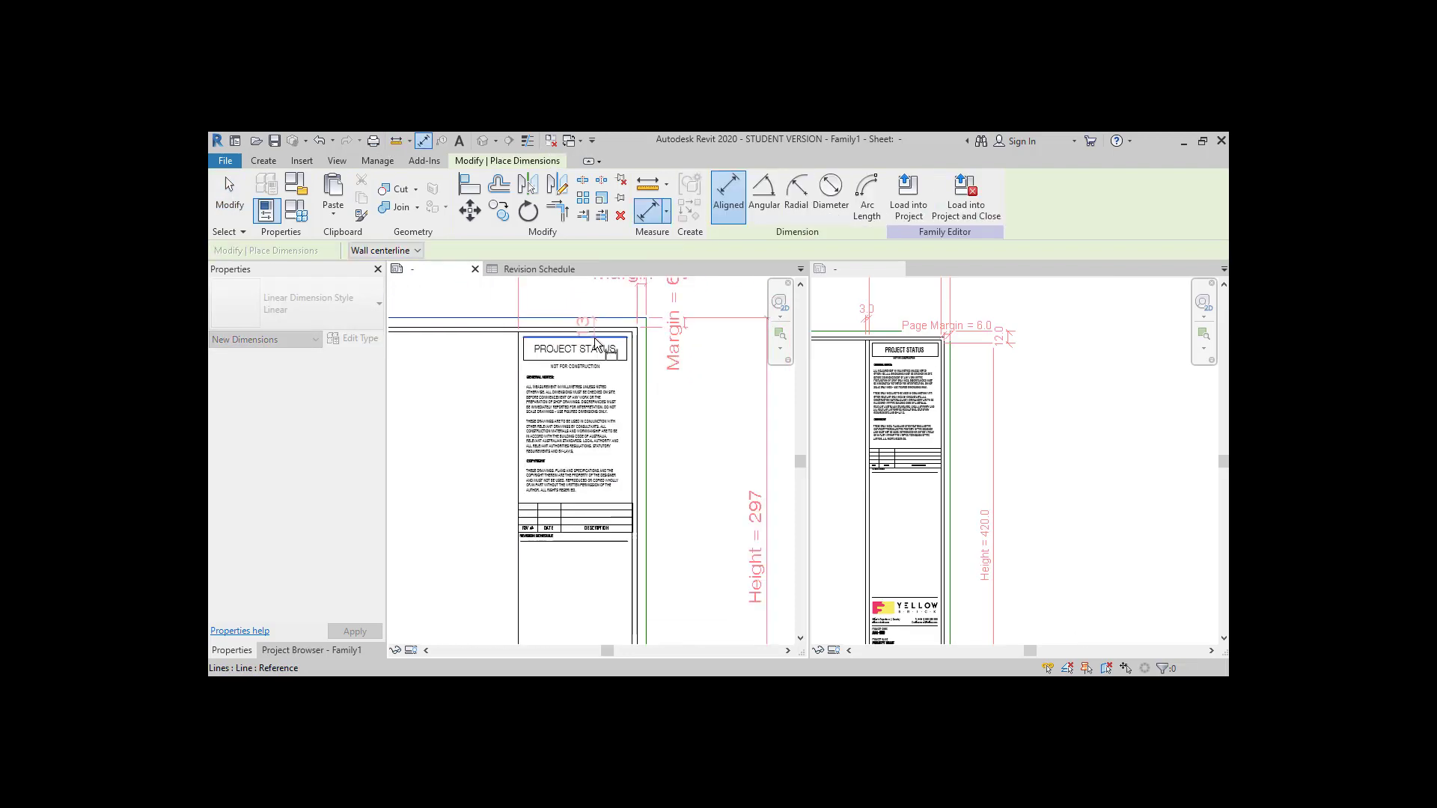
click(729, 350)
key(Escape)
Try to lock the new dimension above the PROJECT STATUS box
click(591, 387)
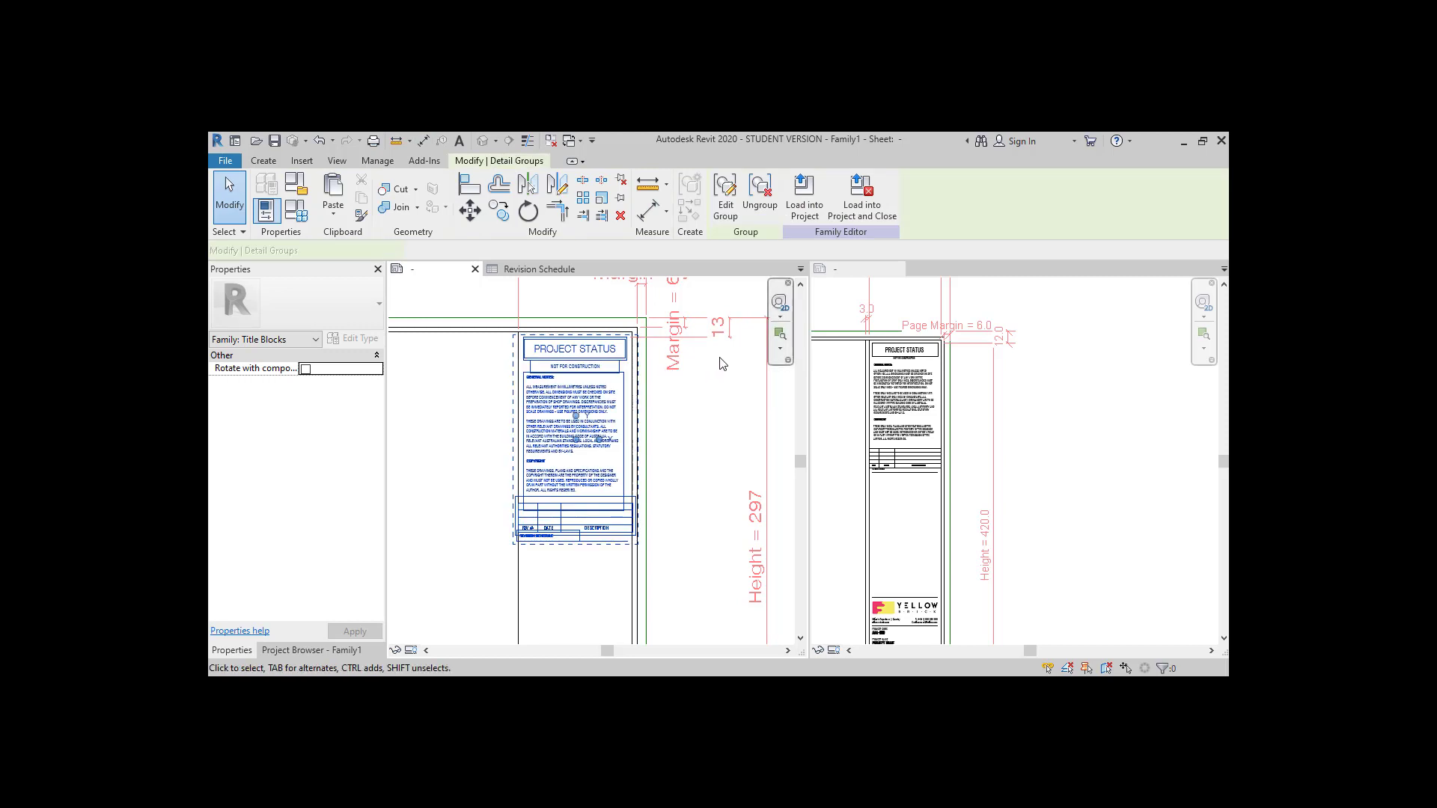
key(Escape)
click(725, 343)
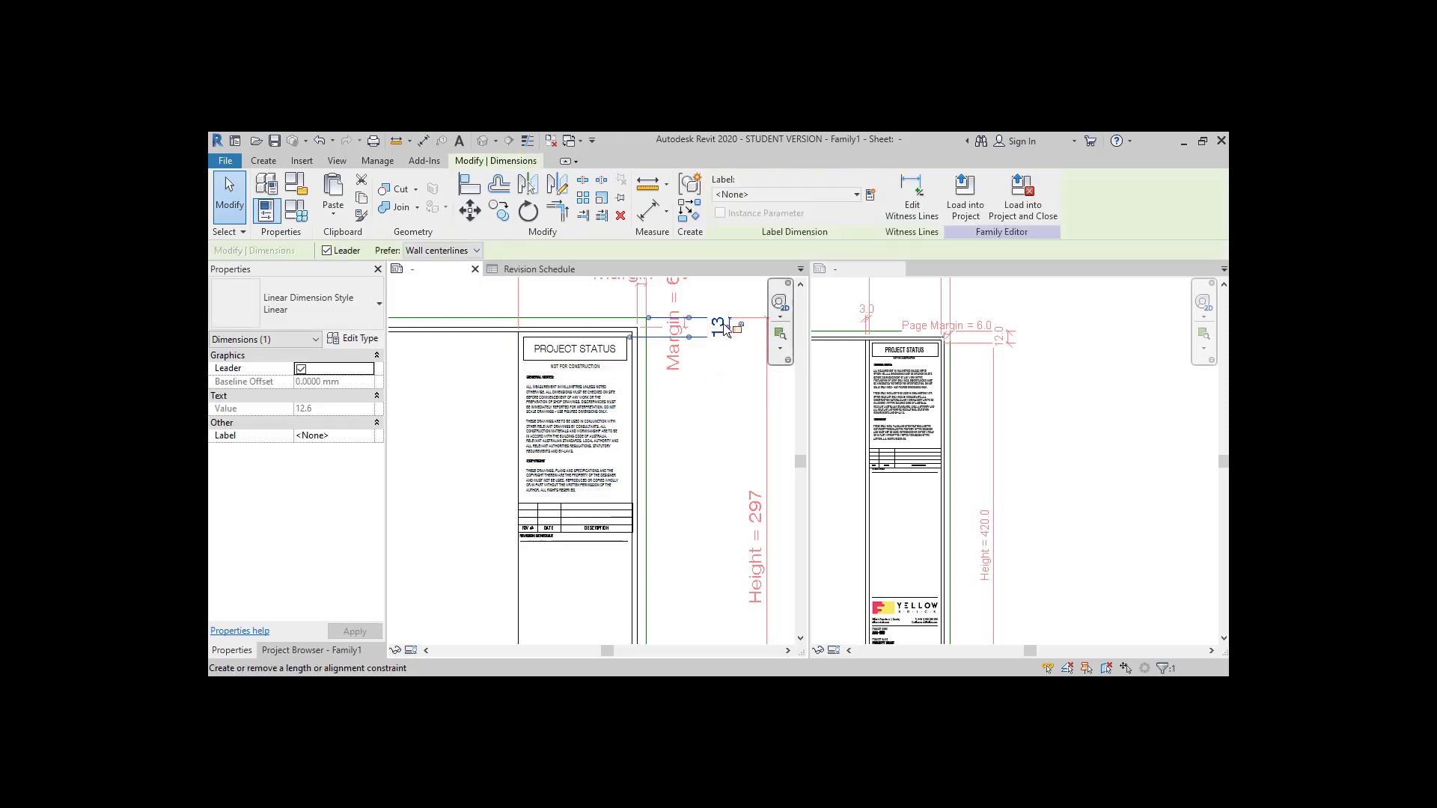
key(ctrl+z)
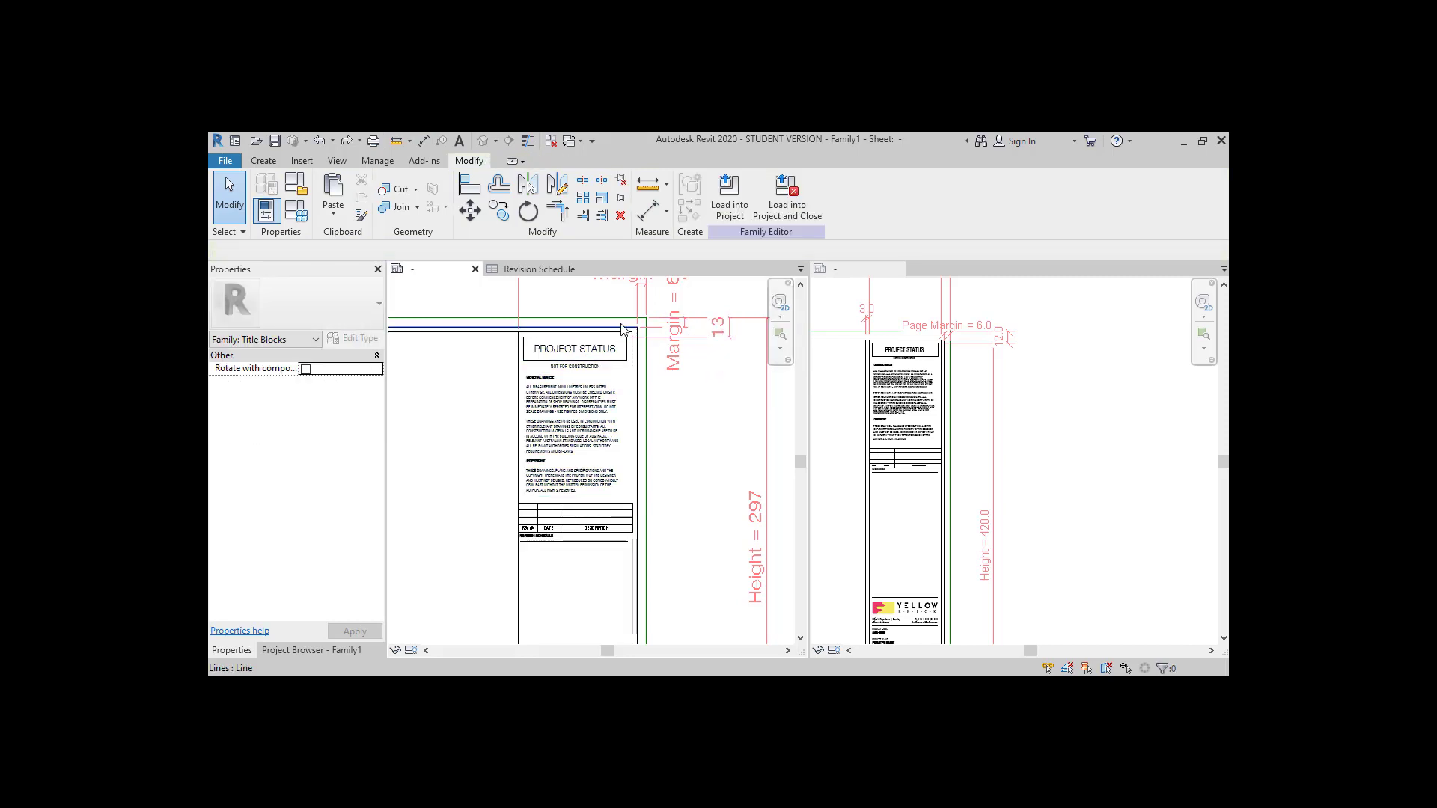
Move the TOP detail group up by 1 mm
click(606, 343)
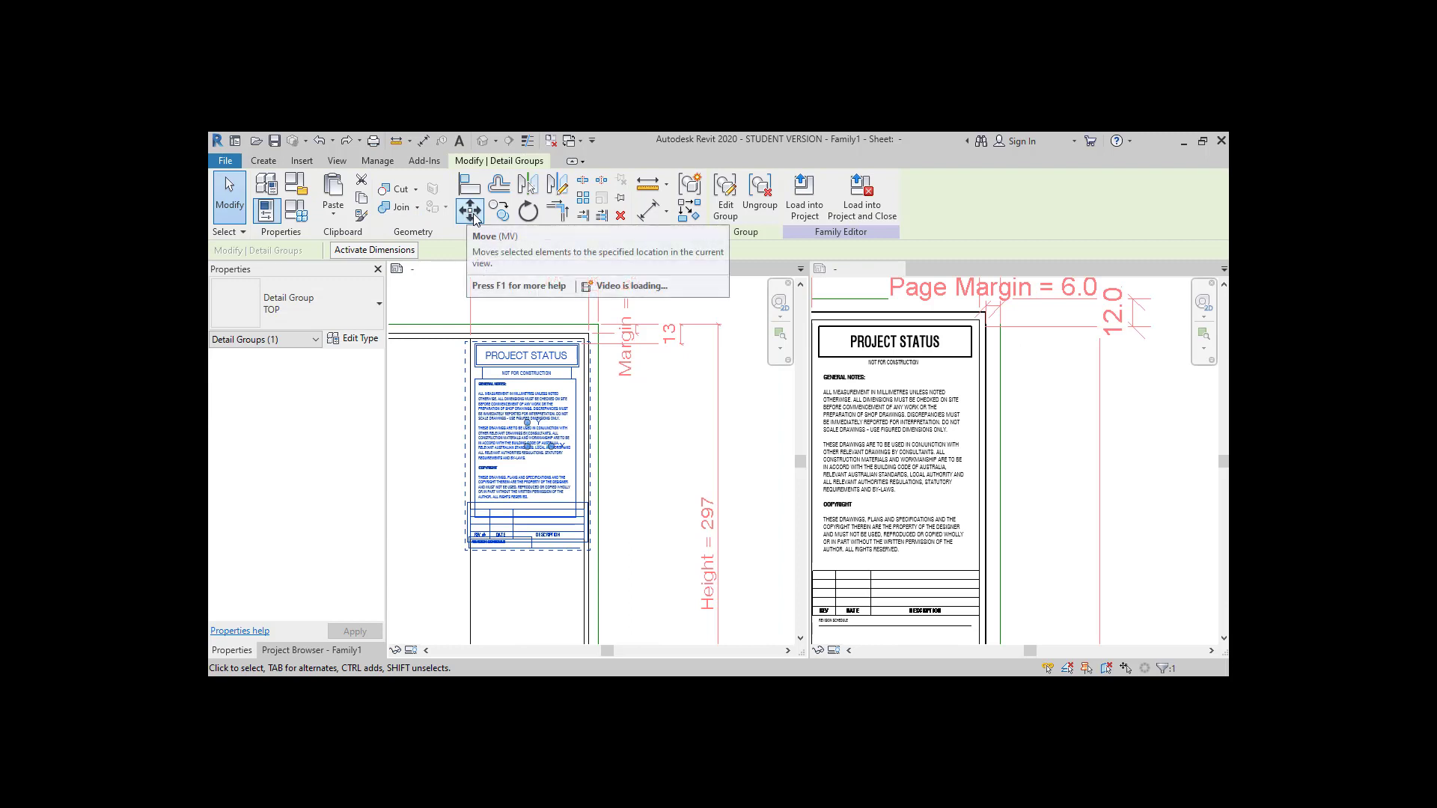
click(470, 213)
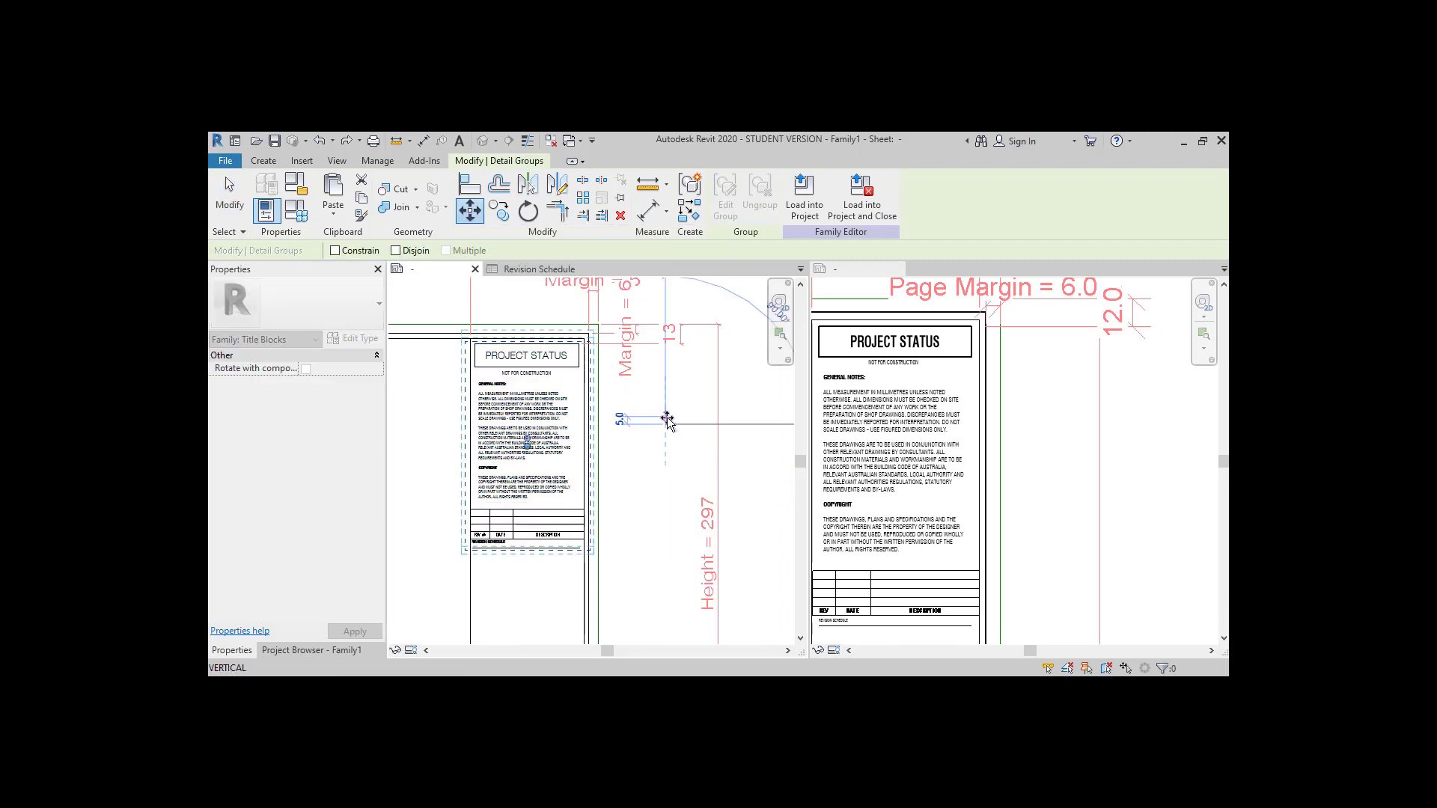
text(1)
key(Return)
click(688, 357)
Flex the family by applying the A3 Portrait type and returning to A3 Landscape
scroll(673, 389, down, 5)
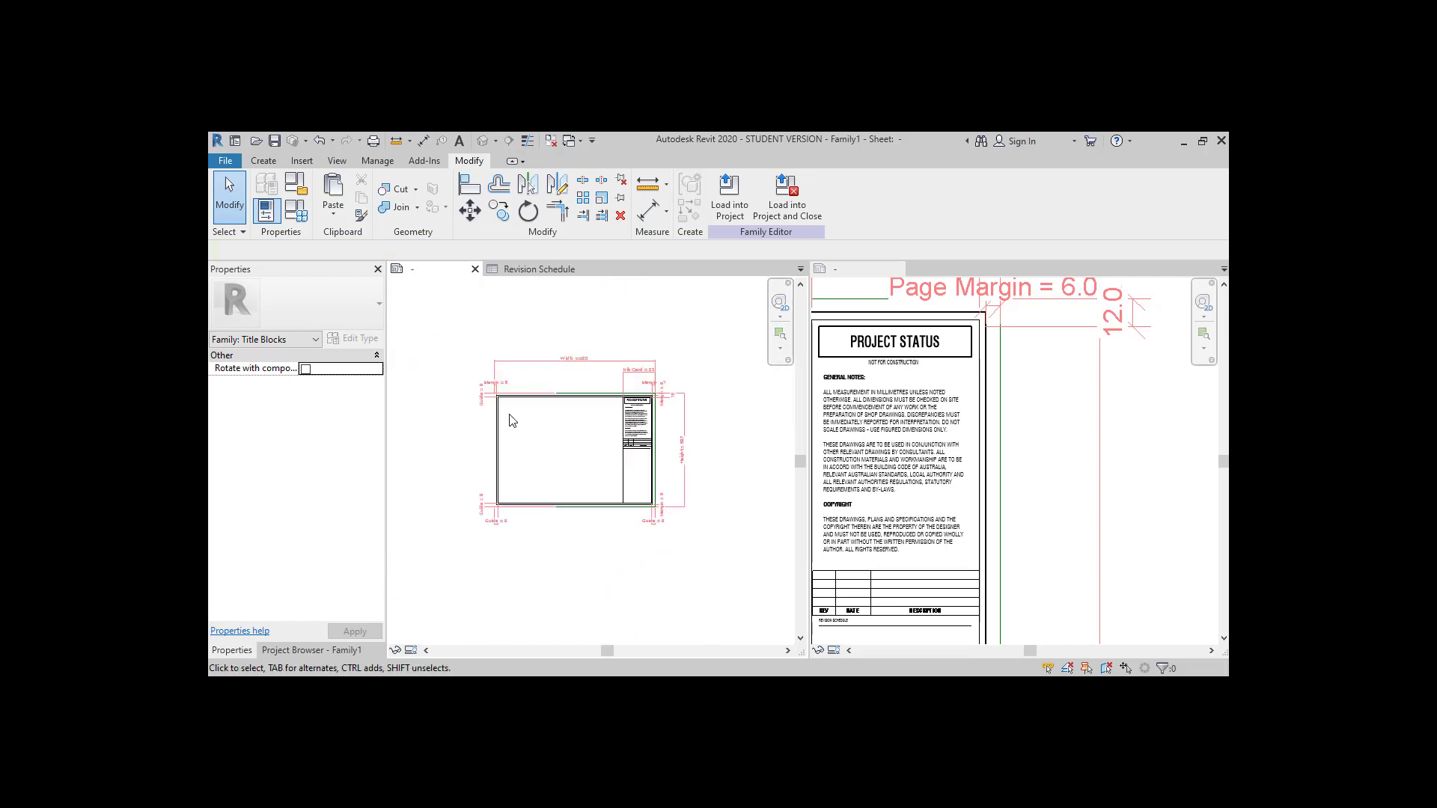
key(f)
key(t)
click(991, 248)
click(994, 272)
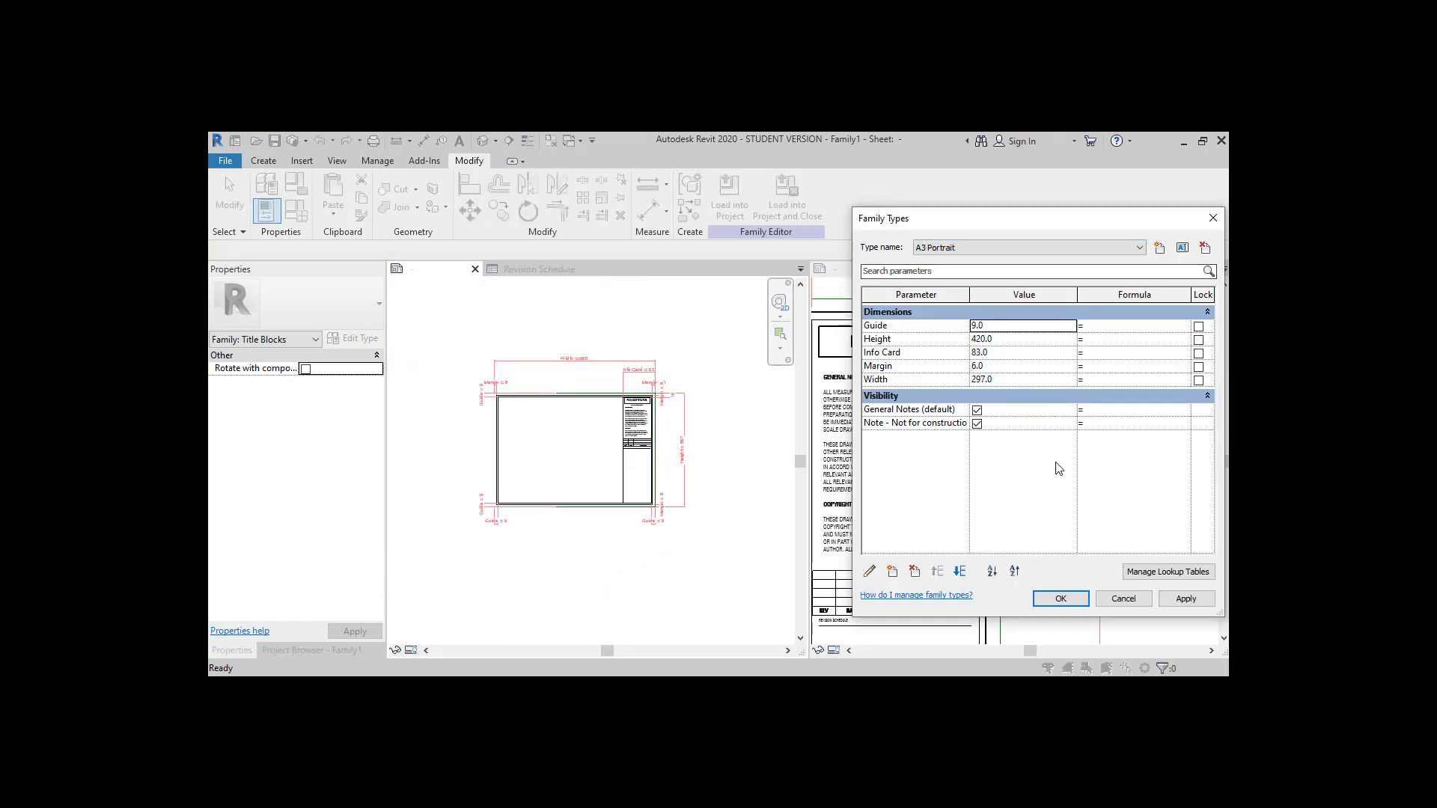
click(1190, 601)
click(973, 248)
click(975, 260)
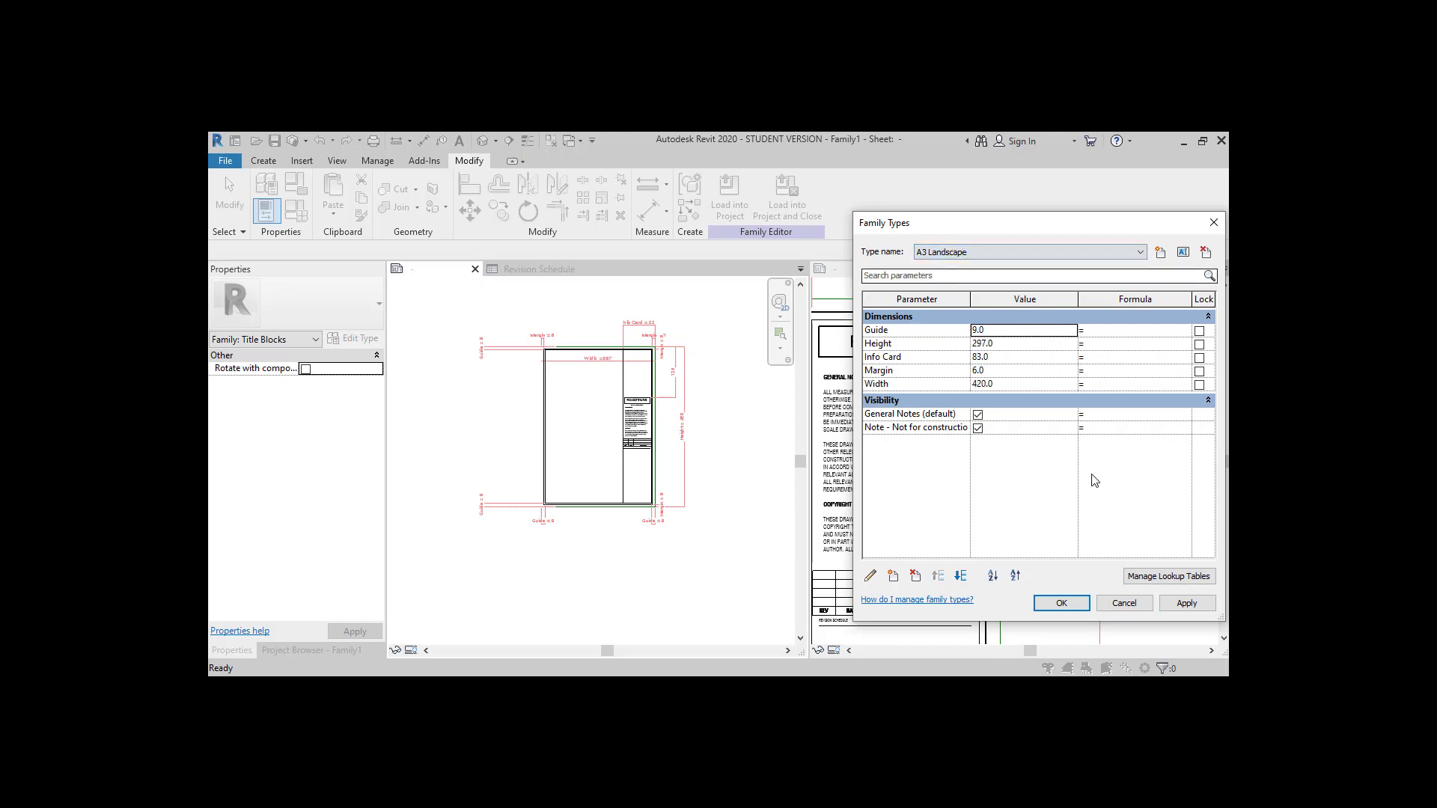
click(1183, 599)
click(1060, 599)
Lock the dimension from the sheet edge to the PROJECT STATUS box and flex the sheet types again
scroll(670, 411, up, 5)
scroll(676, 428, down, 5)
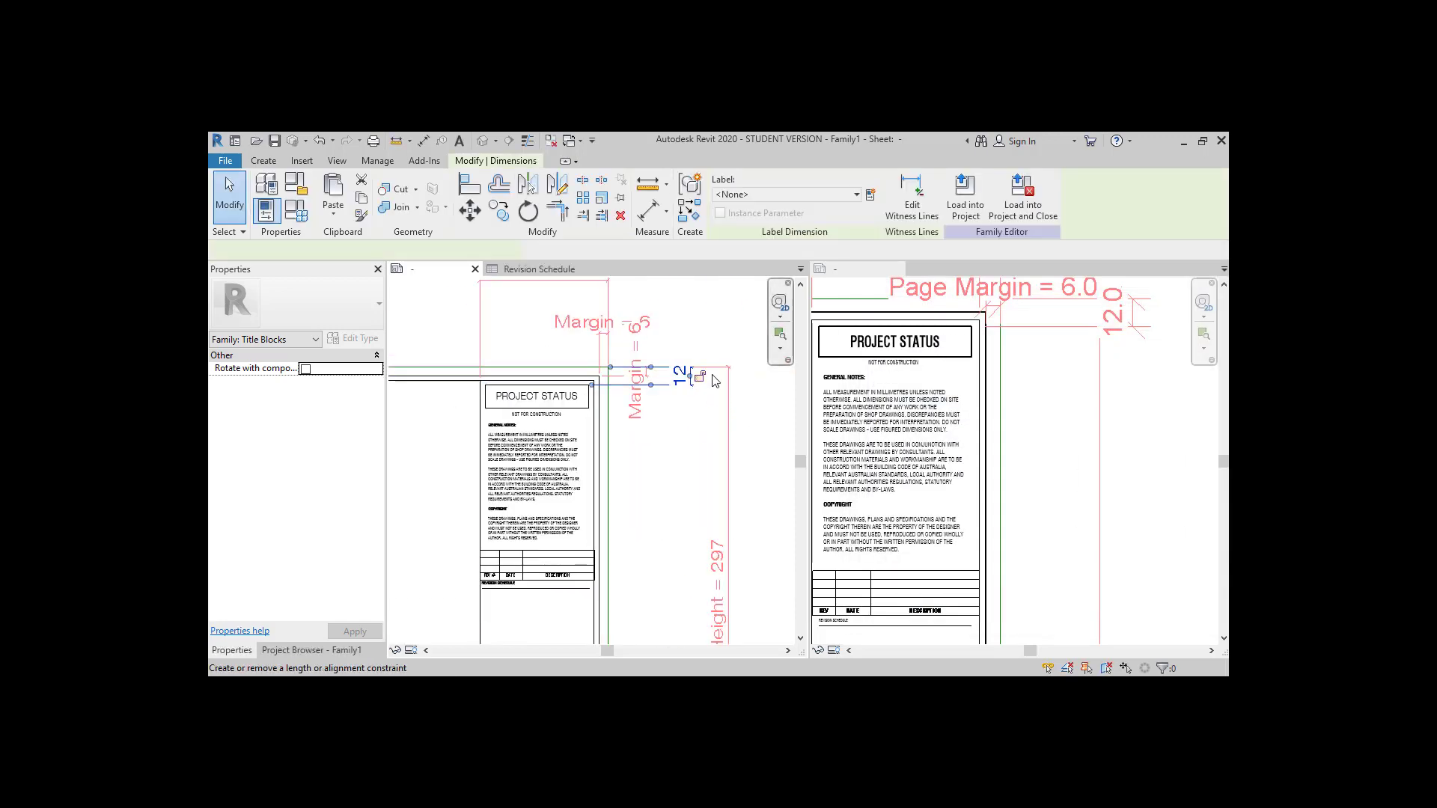
click(297, 211)
click(1029, 252)
click(951, 266)
click(1186, 604)
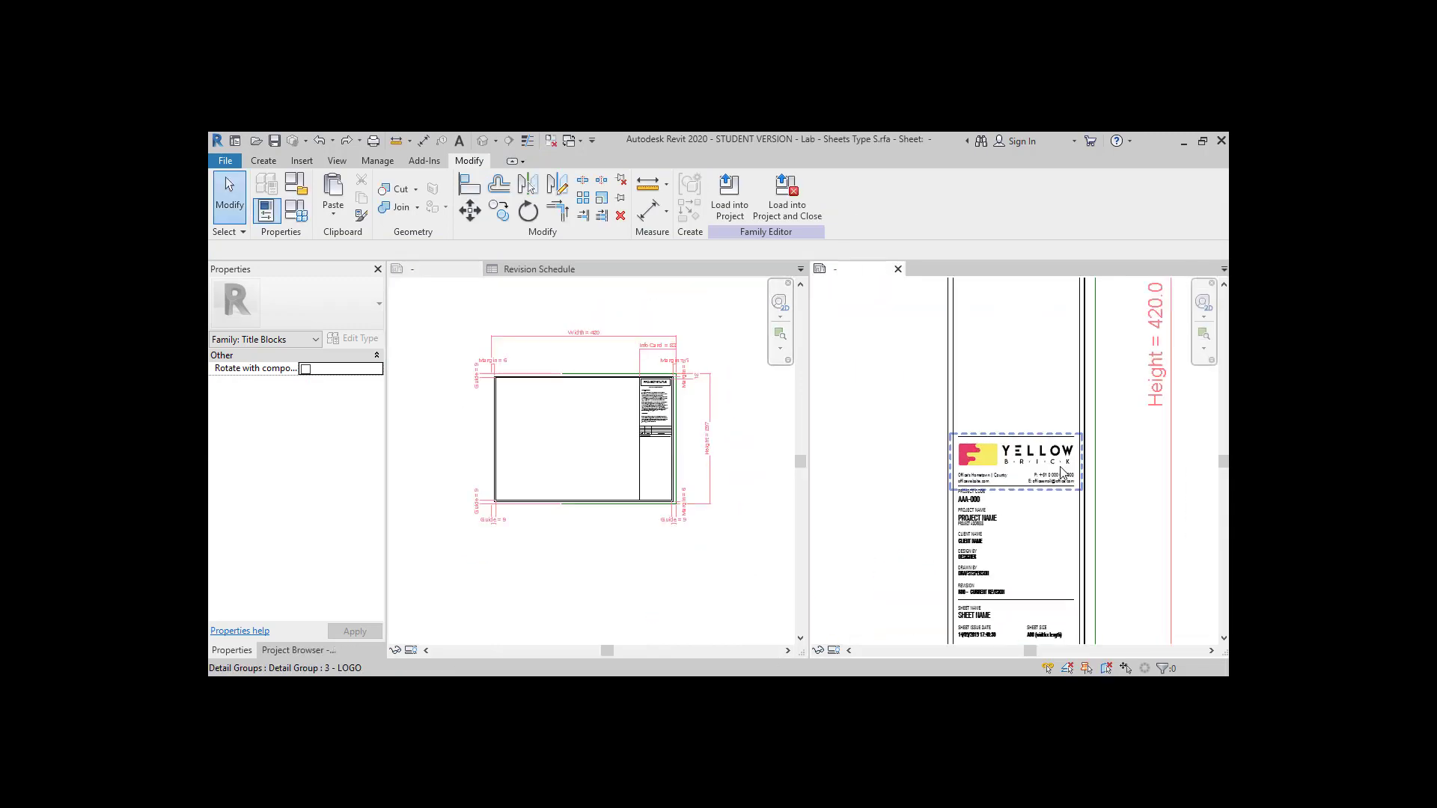
Draw two parallel horizontal lines across the info card below the revision schedule to frame the logo space
scroll(706, 446, up, 8)
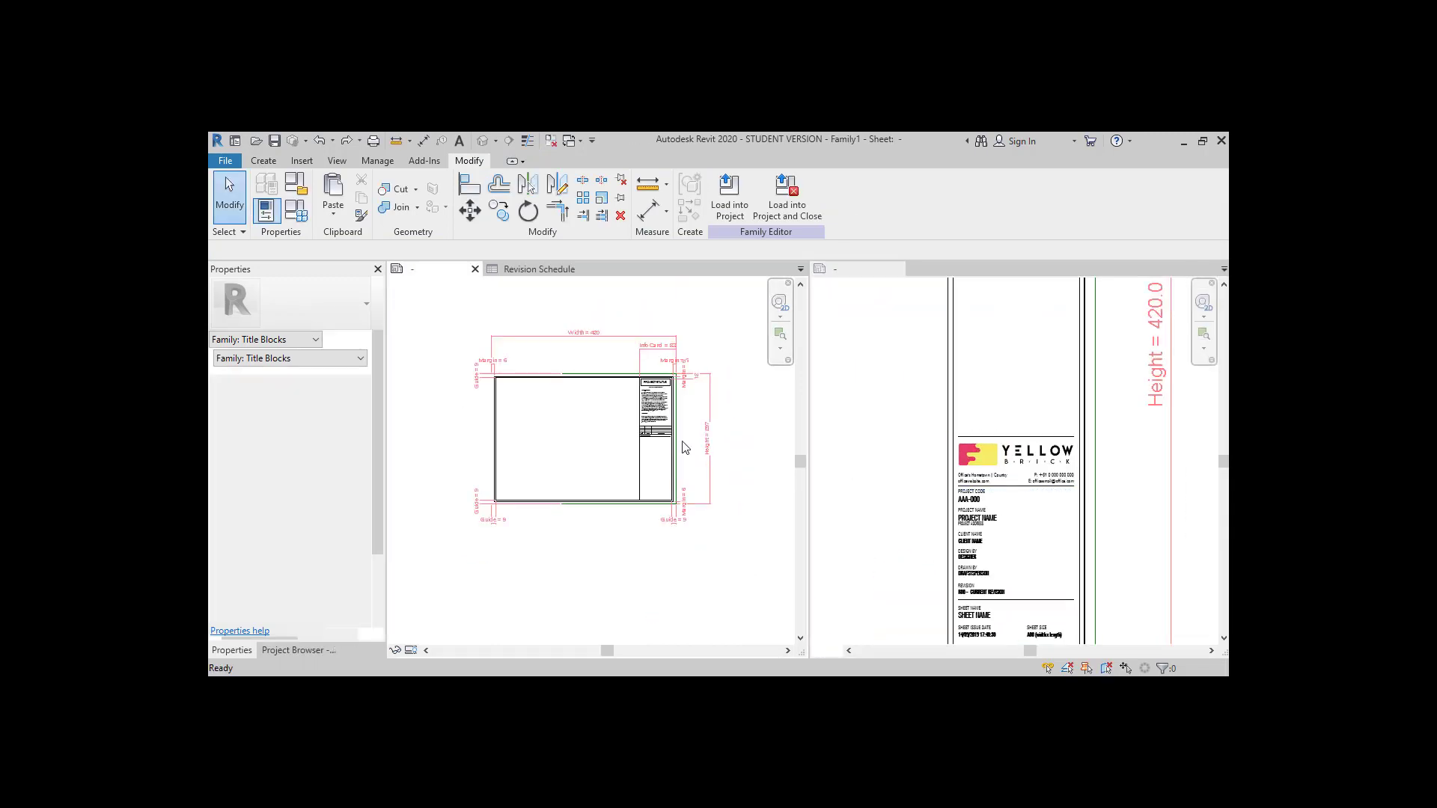
scroll(479, 371, down, 1)
click(263, 161)
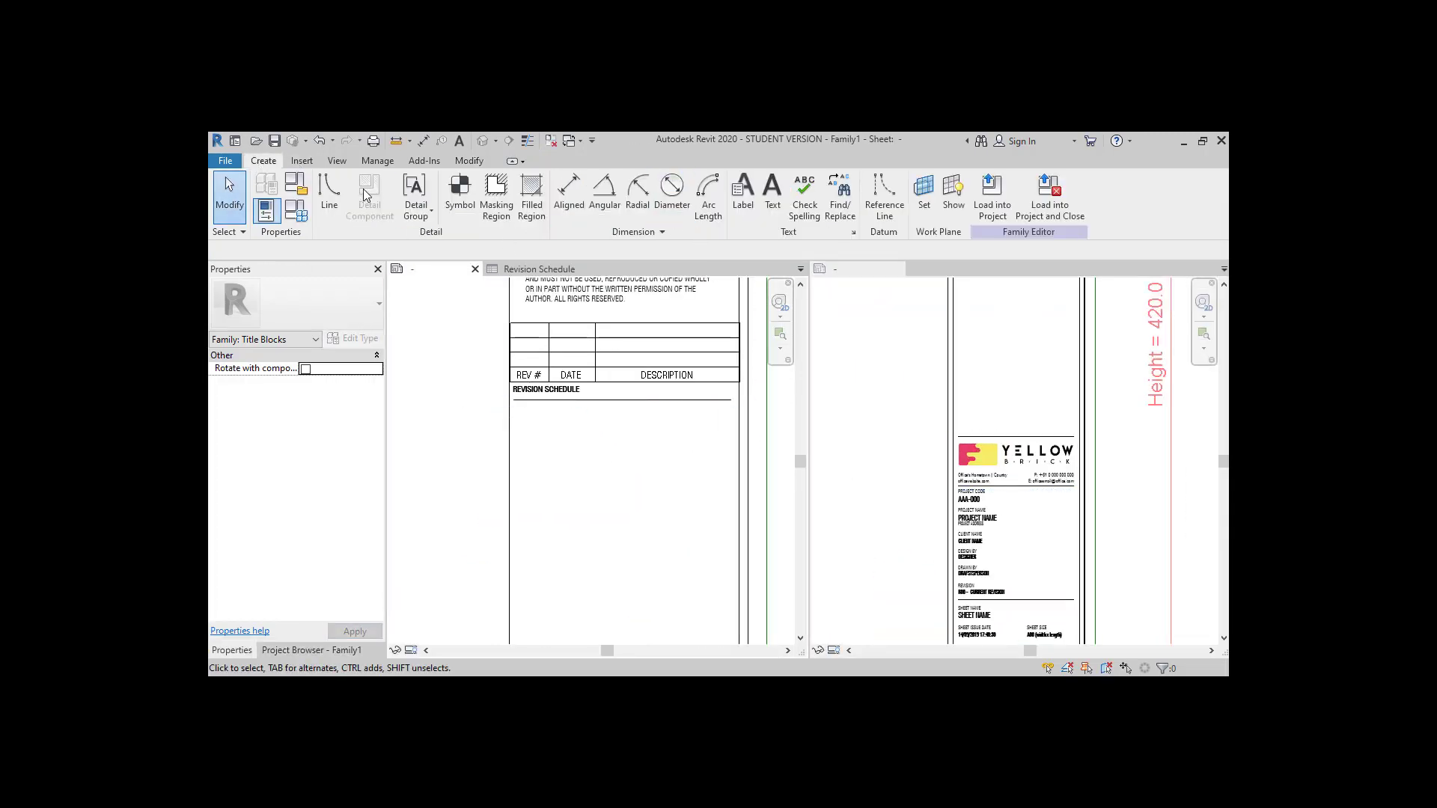
click(332, 192)
click(514, 416)
click(731, 416)
key(Escape)
click(514, 469)
click(731, 470)
key(Escape)
key(Escape)
Nudge the upper logo line up to just below the REVISION SCHEDULE underline
click(601, 416)
key(Up)
key(Up)
key(Up)
click(579, 433)
middle_drag(524, 427, 495, 425)
Start a text note and duplicate its type under the name LOGO
click(265, 160)
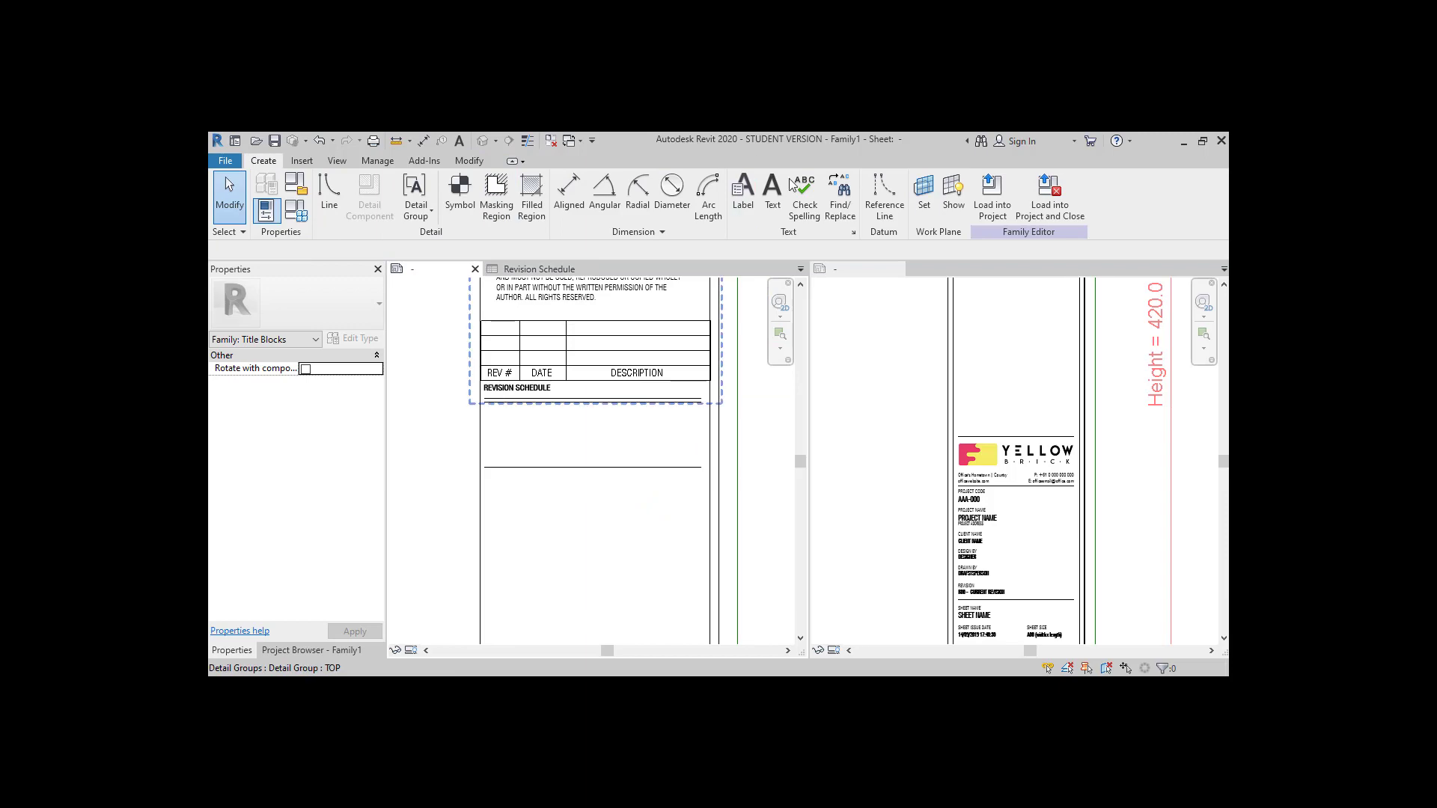
click(772, 194)
key(Escape)
click(265, 161)
click(772, 193)
click(354, 339)
click(829, 237)
text(LOGO)
key(Return)
key(Return)
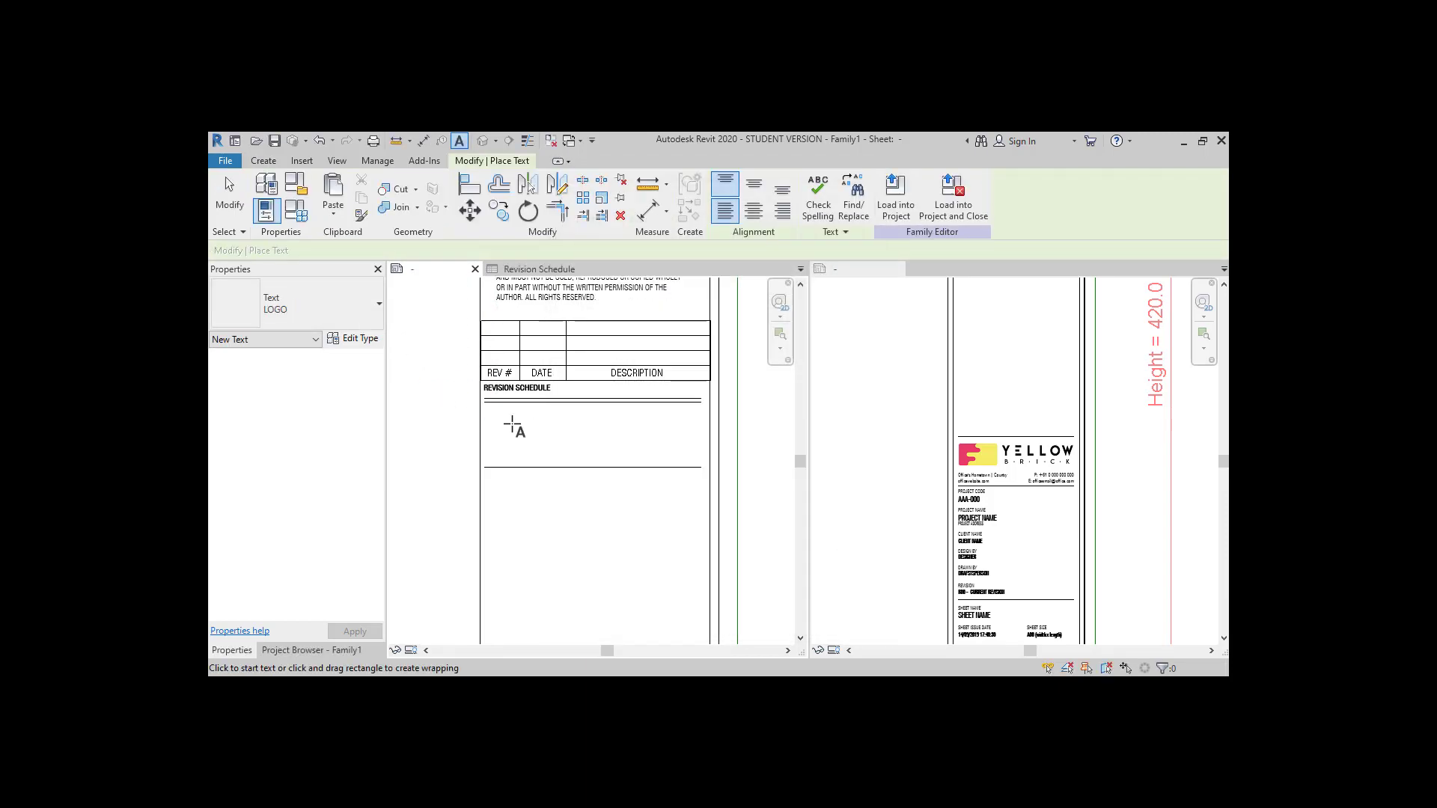
Place a BRICK text note in the LOGO type between the two logo lines
drag(490, 407, 605, 468)
text(BRICK)
key(Escape)
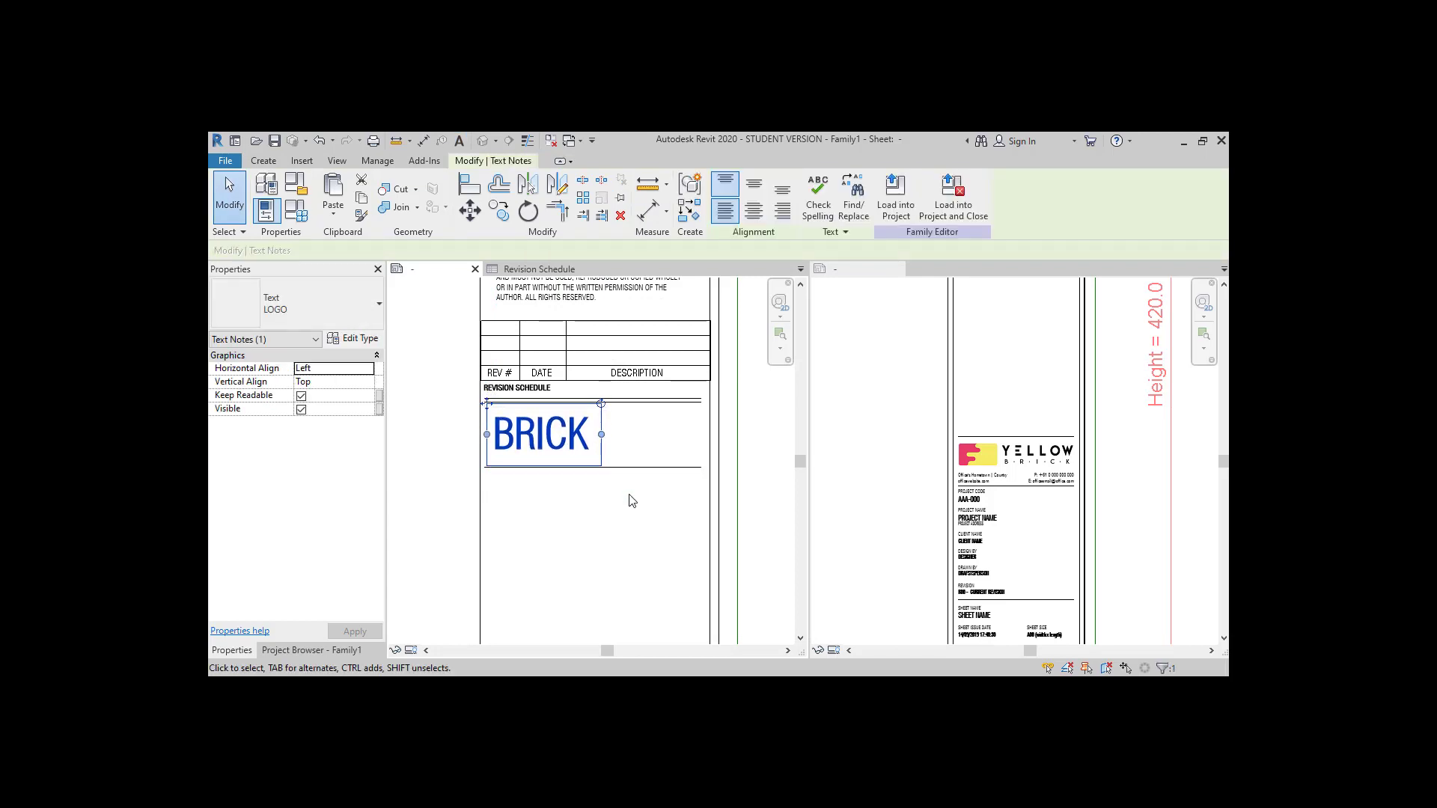
Add an ARCHITECTURE text note below the lower logo line
key(t)
key(x)
drag(530, 500, 692, 534)
text(ARCHITECTURE)
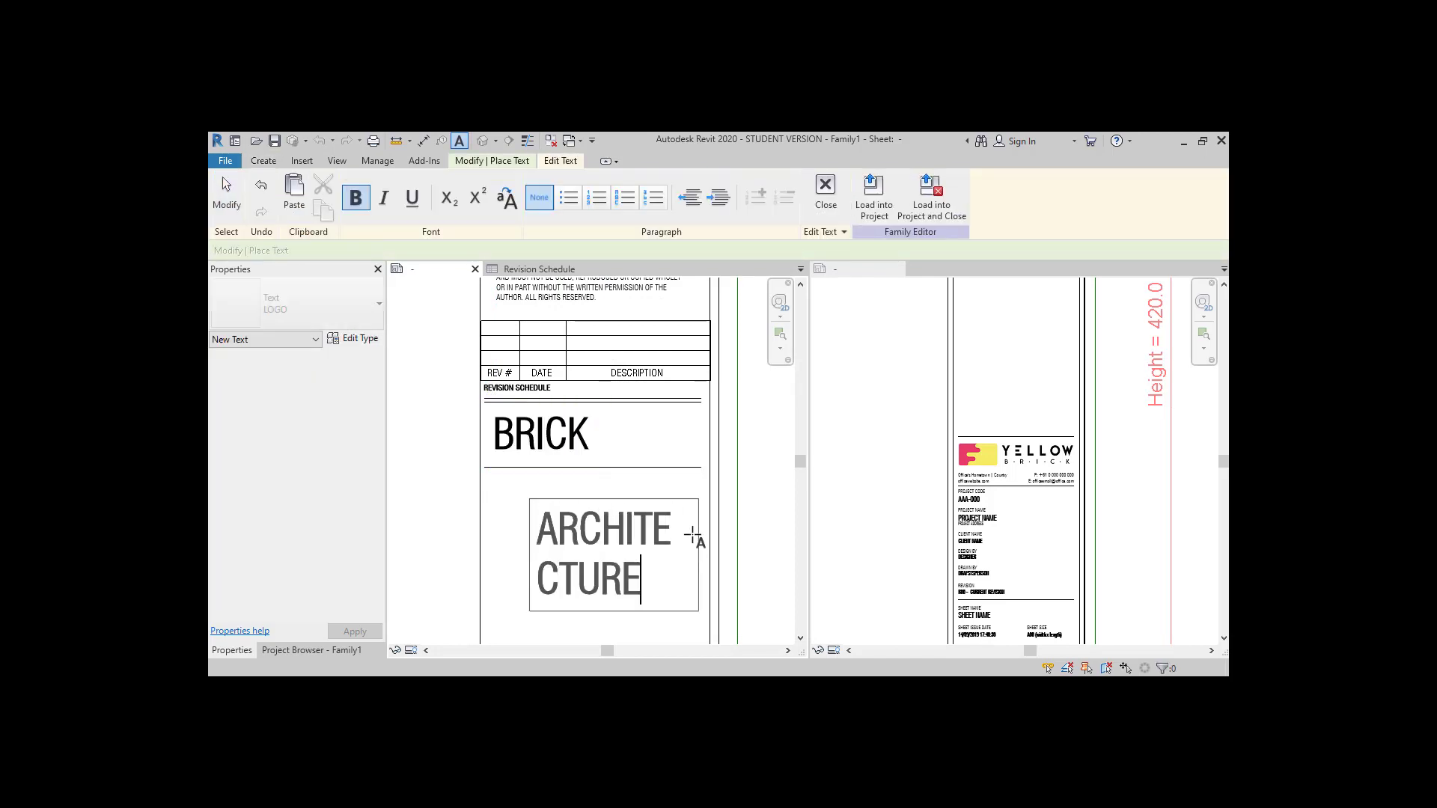
key(Escape)
Switch the ARCHITECTURE note to the small text type, without bold, and fit it on one line beside BRICK
click(295, 303)
click(294, 383)
drag(569, 506, 658, 451)
click(295, 304)
click(294, 429)
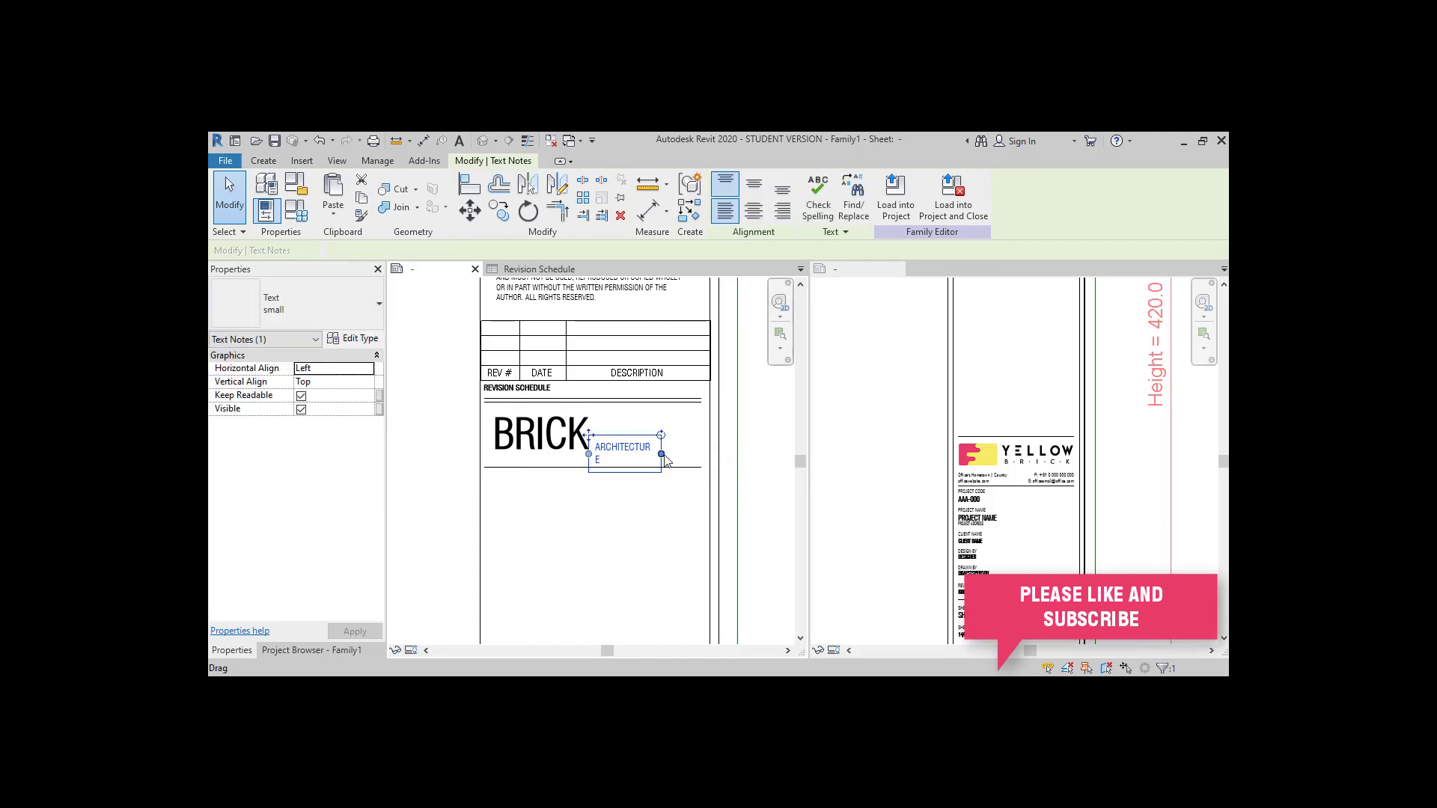
double_click(621, 447)
click(766, 611)
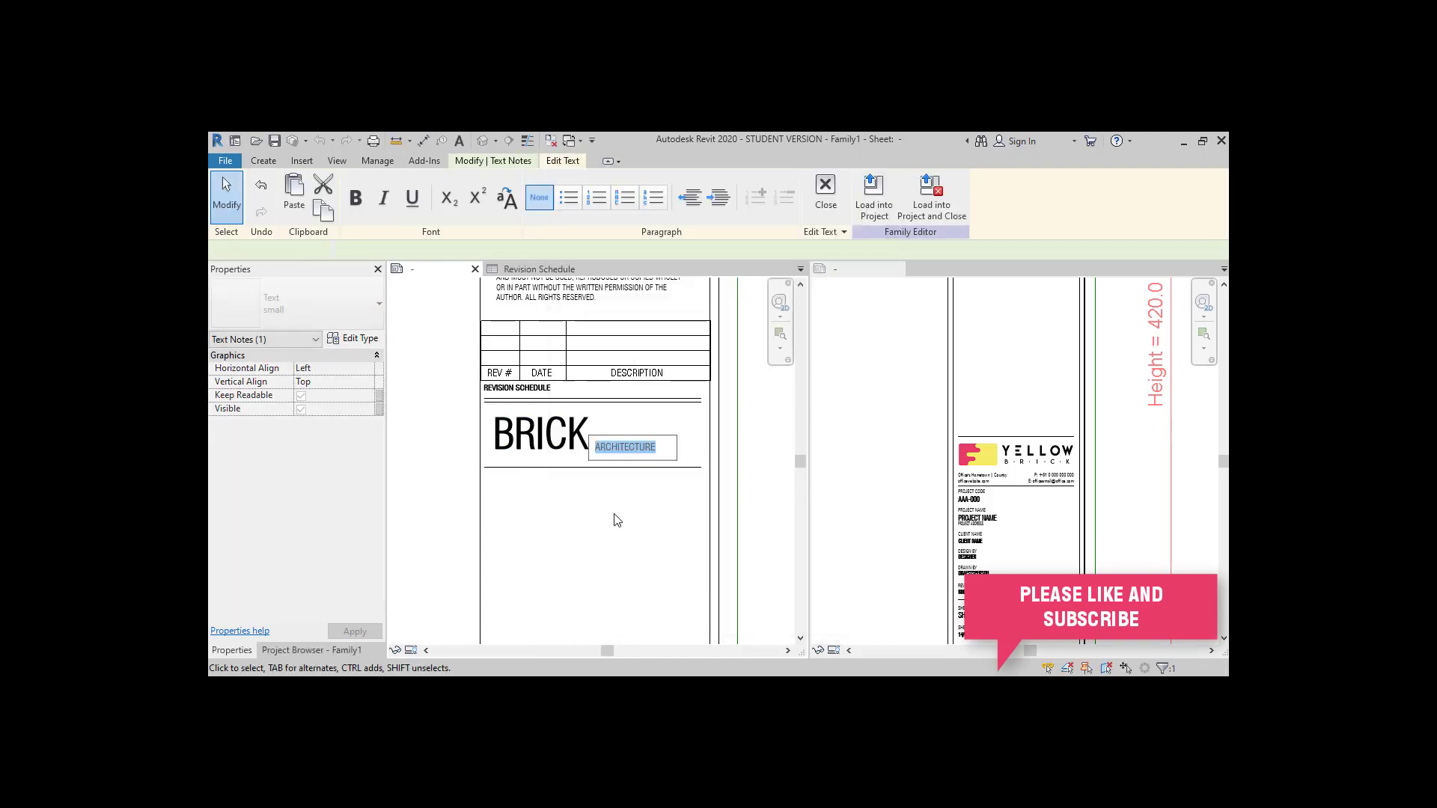
click(577, 526)
Duplicate the ARCHITECTURE note's text type as small 2 and set its colour to orange
click(353, 338)
click(831, 237)
click(719, 439)
click(777, 334)
click(575, 346)
click(770, 536)
click(695, 612)
Add DESIGN on a line above ARCHITECTURE and align the two-line text beside BRICK
drag(627, 448, 580, 454)
double_click(621, 448)
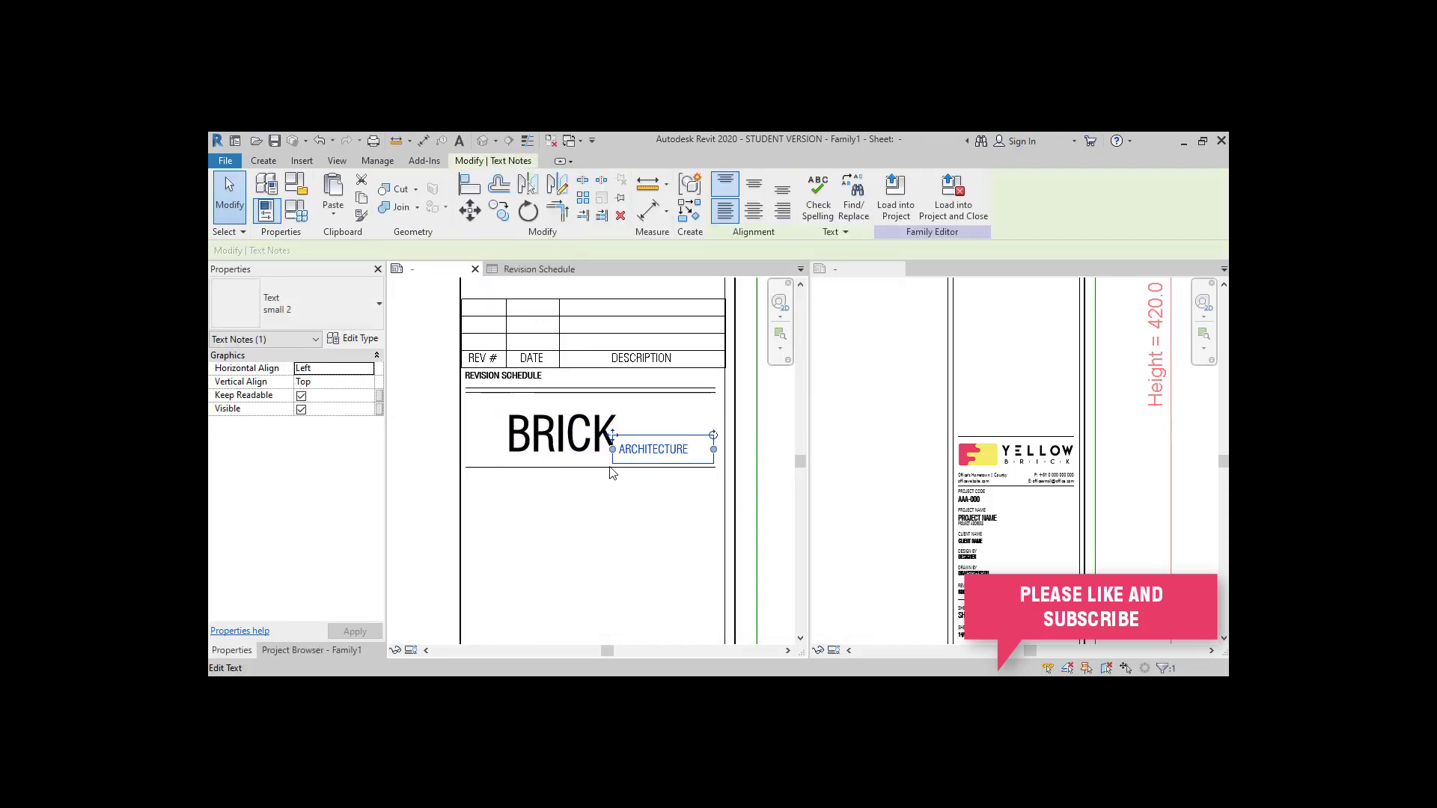
click(647, 516)
drag(662, 462, 662, 442)
click(567, 559)
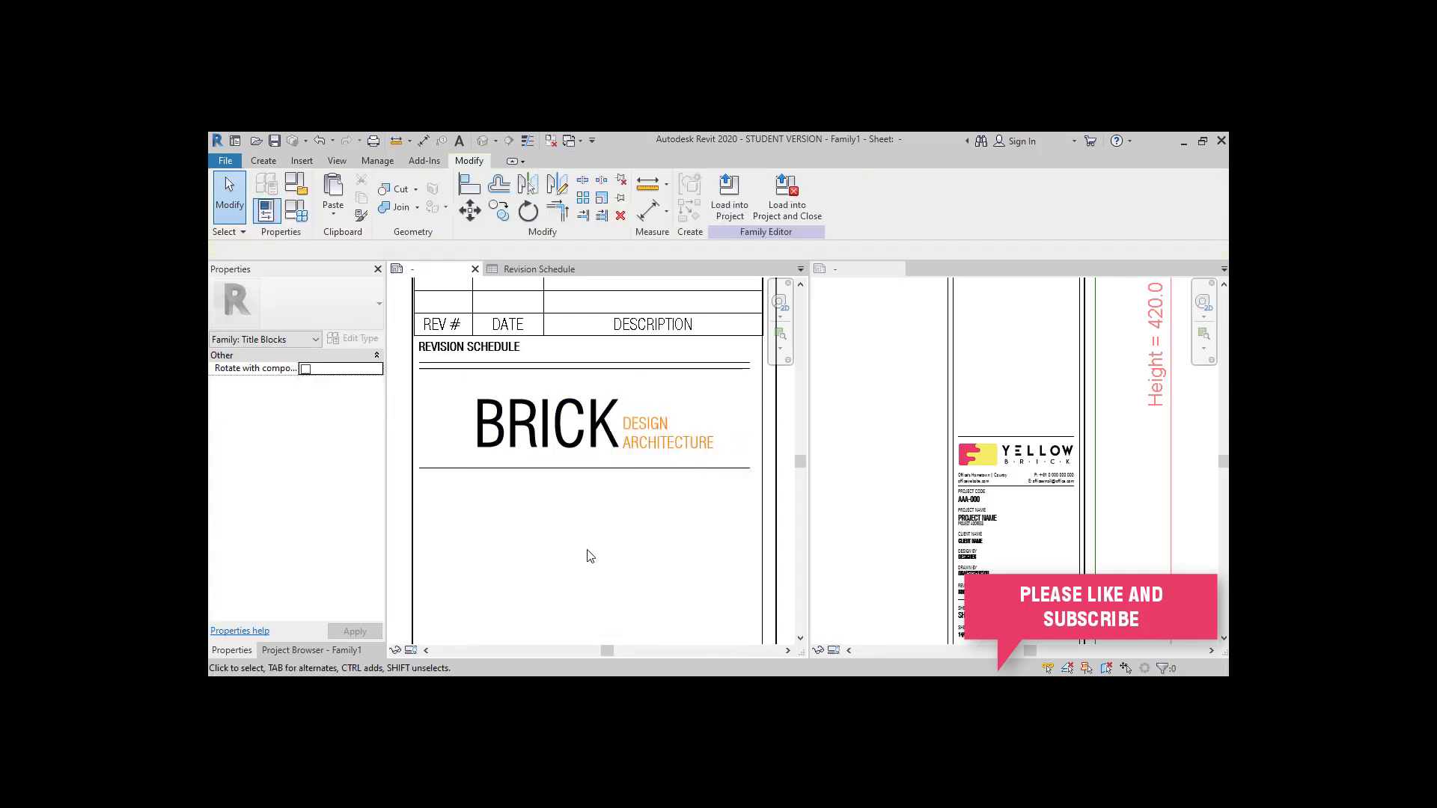
Add a bold + text note in the LOGO type below the lower logo line
click(771, 196)
click(519, 487)
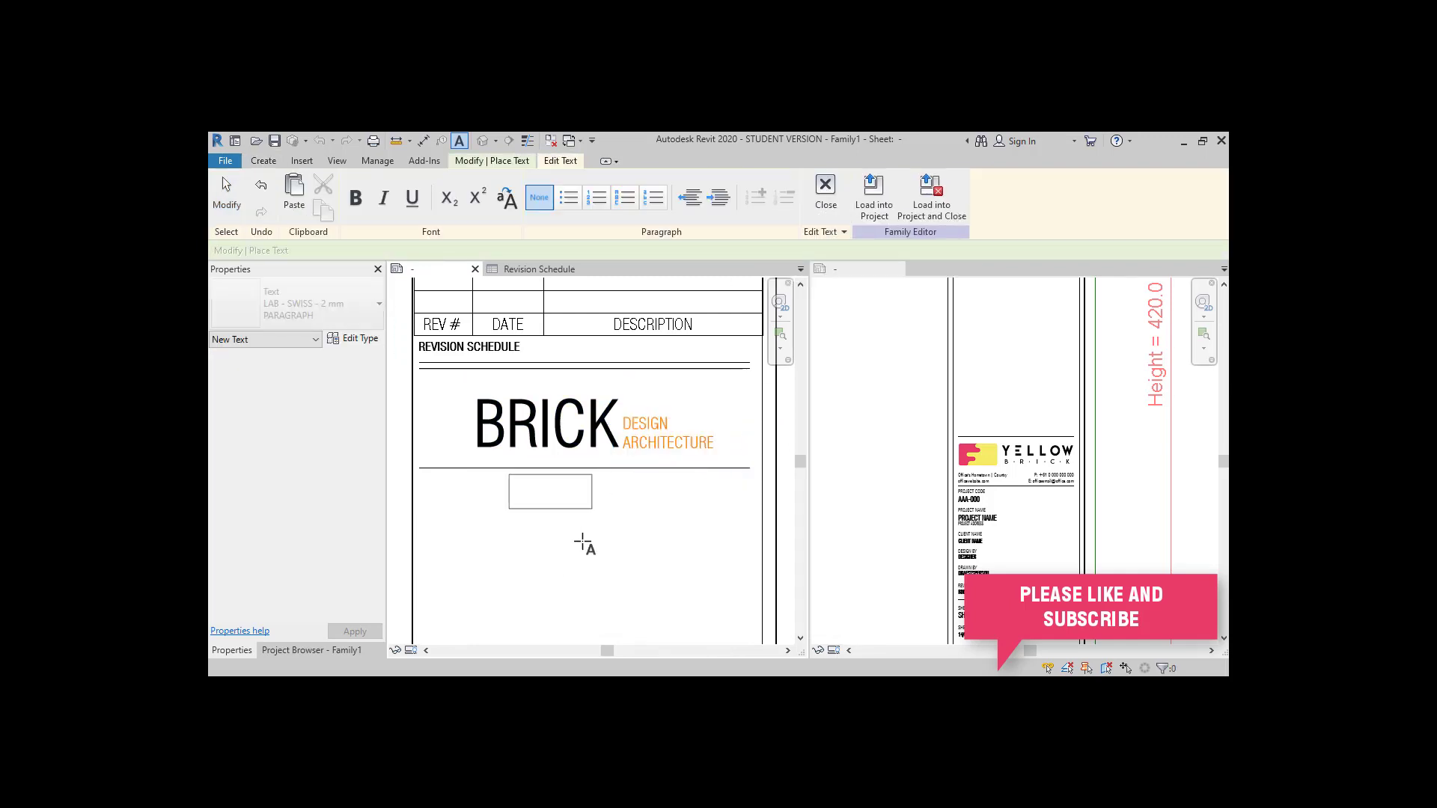
click(459, 493)
click(232, 211)
double_click(523, 494)
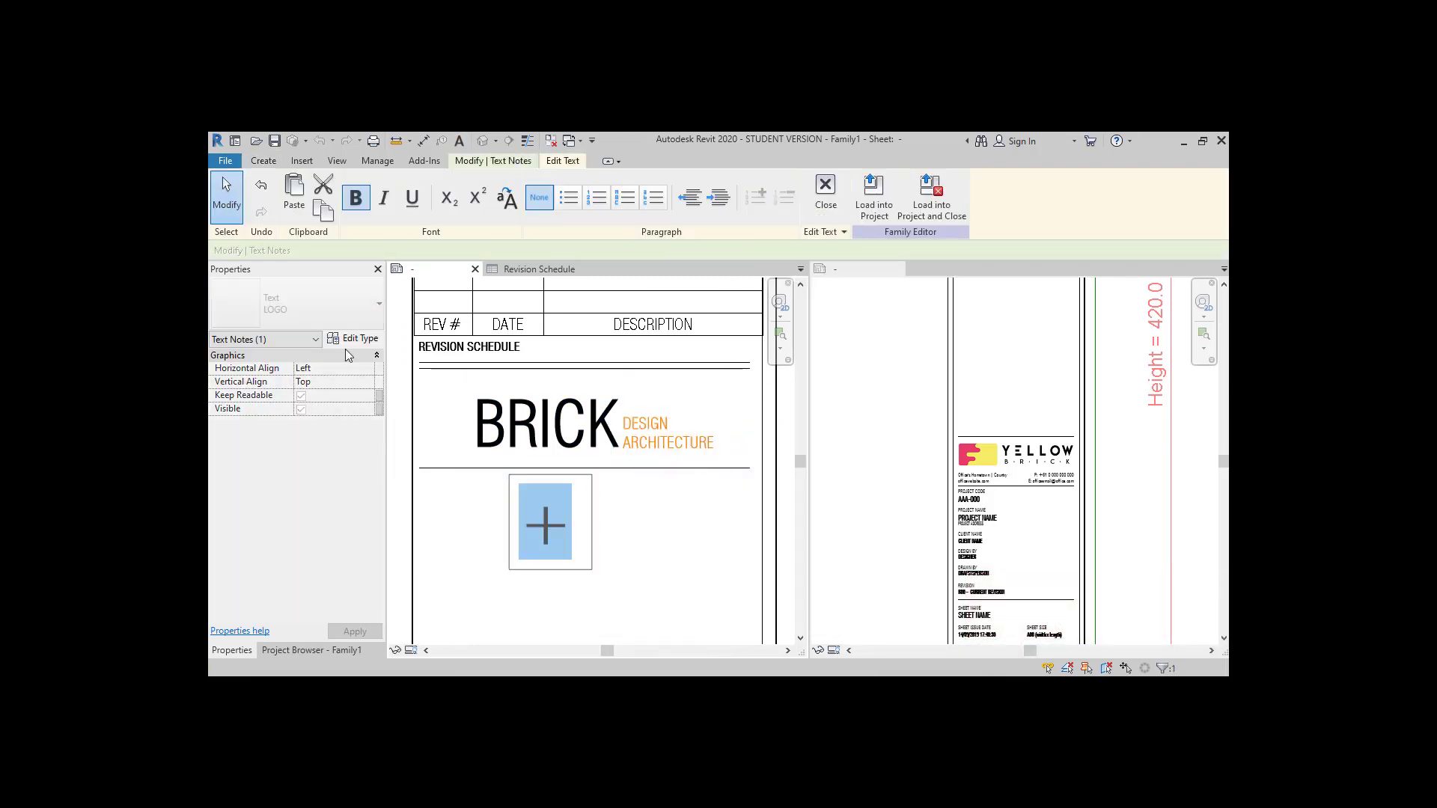
click(526, 443)
Duplicate the + note's type as SYMBOL with colour RGB 255-128-064 and a different text font
click(369, 338)
click(810, 236)
text(SYMBOL)
key(Return)
click(743, 329)
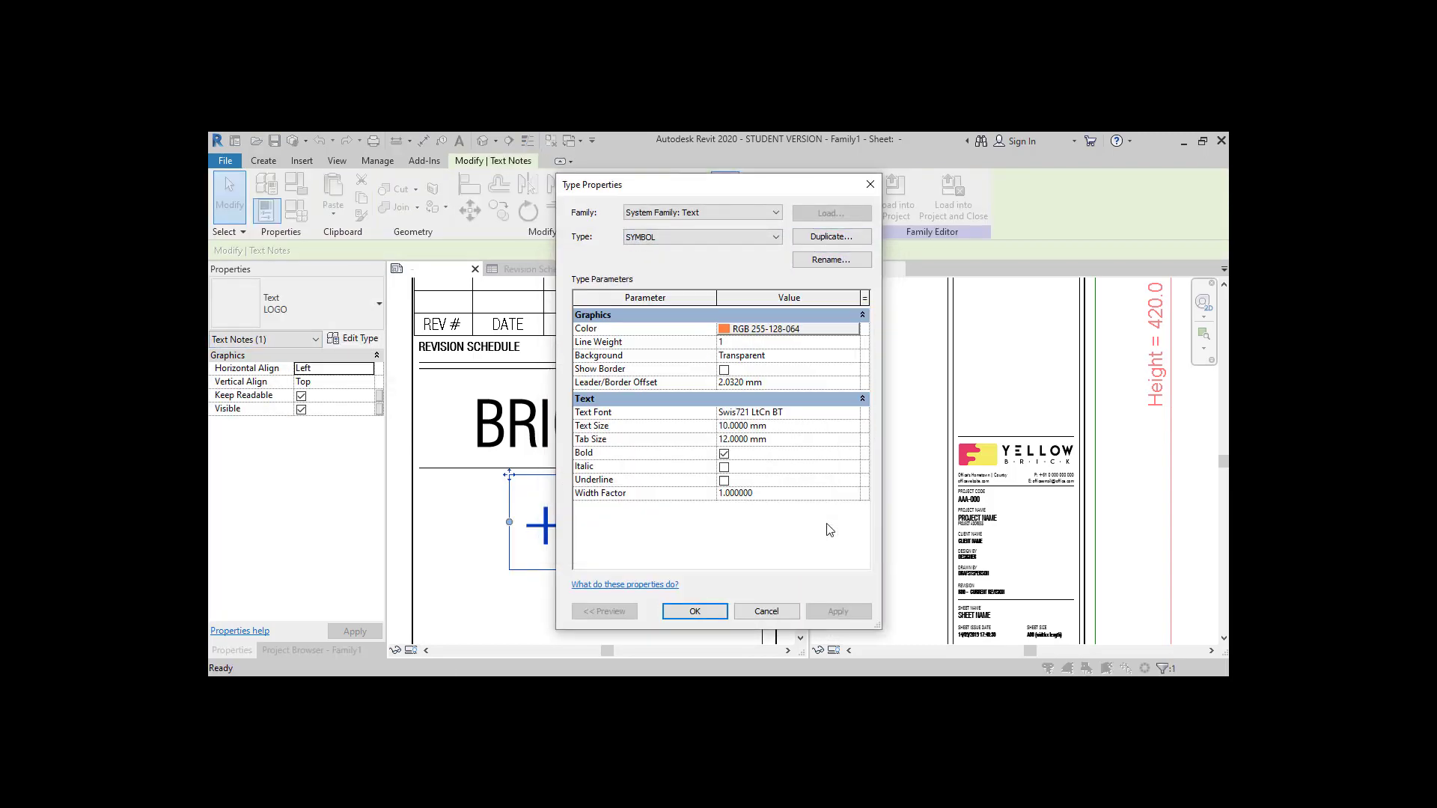
click(786, 413)
click(852, 413)
click(778, 448)
click(695, 611)
Move the + symbol up beside BRICK and set the SYMBOL type's text size to 10 mm
drag(597, 476, 652, 319)
key(Escape)
click(626, 440)
click(640, 392)
click(354, 338)
click(786, 425)
text(10)
click(695, 611)
Position the + symbol directly above DESIGN at the end of BRICK
drag(710, 378, 677, 337)
key(Up)
key(Up)
key(Up)
key(Left)
key(Left)
Nudge the + symbol, DESIGN ARCHITECTURE and BRICK texts left together to center the logo
ctrl+click(658, 445)
ctrl+click(567, 429)
key(Left)
key(Left)
key(Left)
key(Escape)
Group the + symbol, BRICK and DESIGN ARCHITECTURE texts with the lines above and below the logo
scroll(603, 473, down, 4)
scroll(1046, 495, up, 3)
scroll(575, 458, up, 3)
click(650, 402)
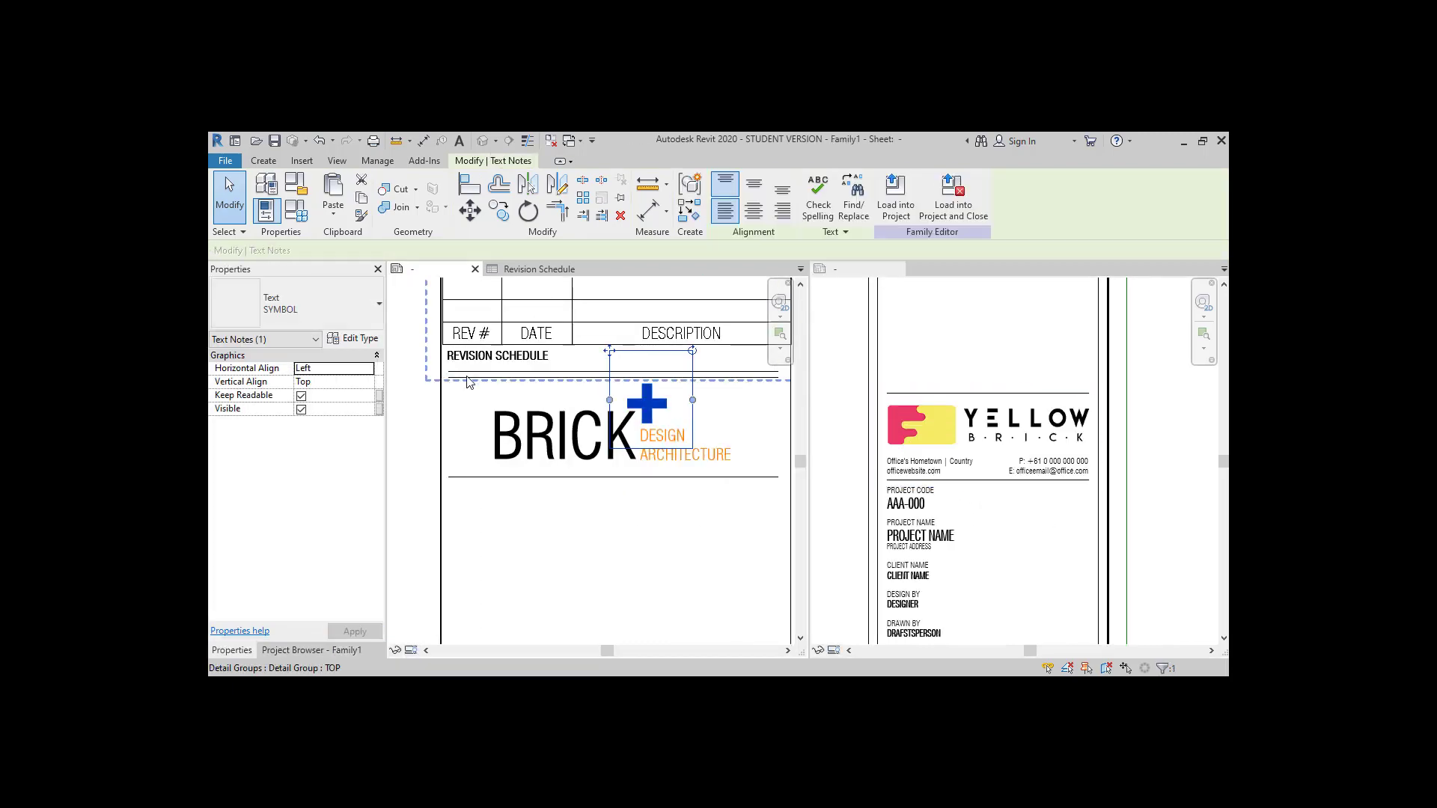
ctrl+click(465, 378)
ctrl+click(539, 435)
ctrl+click(667, 451)
ctrl+click(690, 477)
click(689, 186)
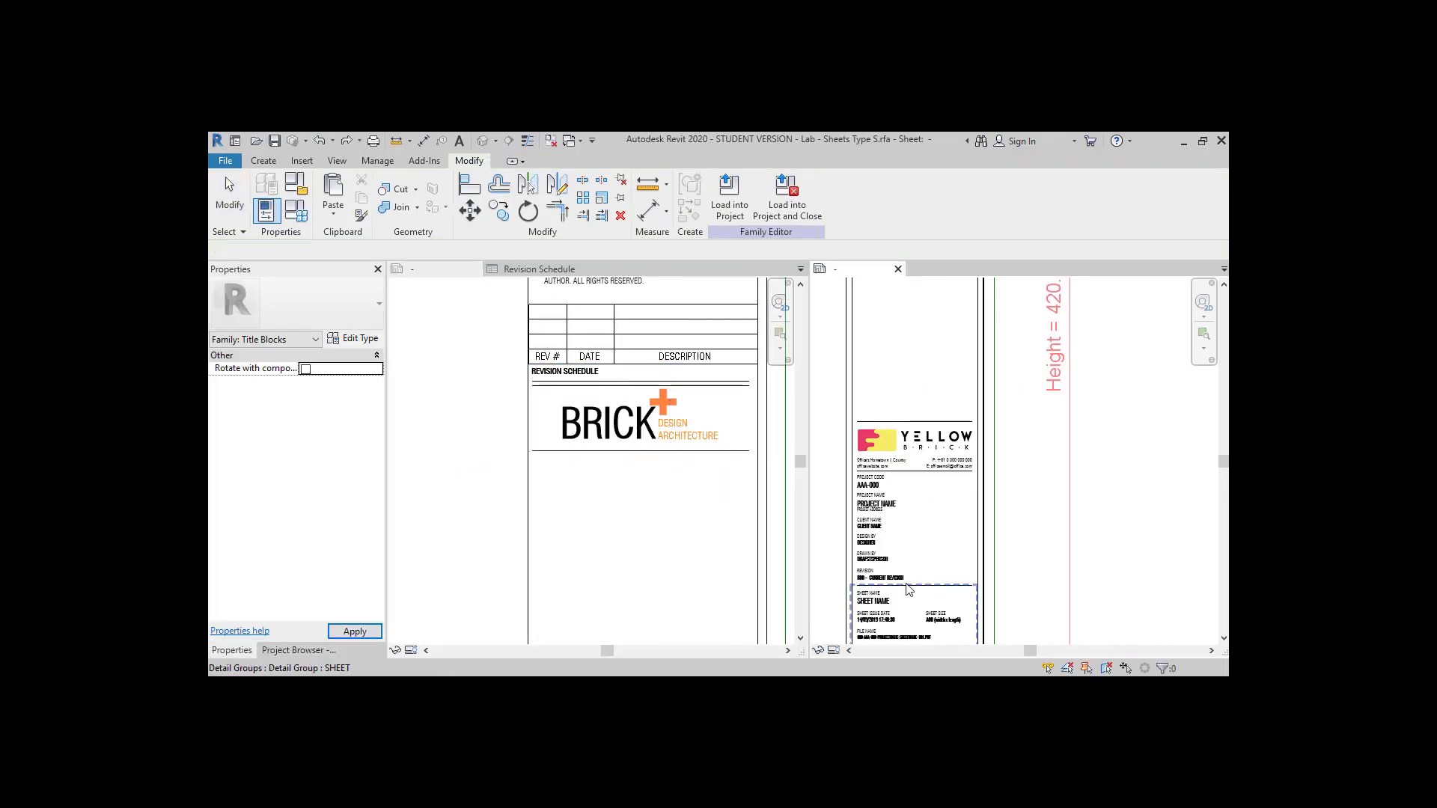
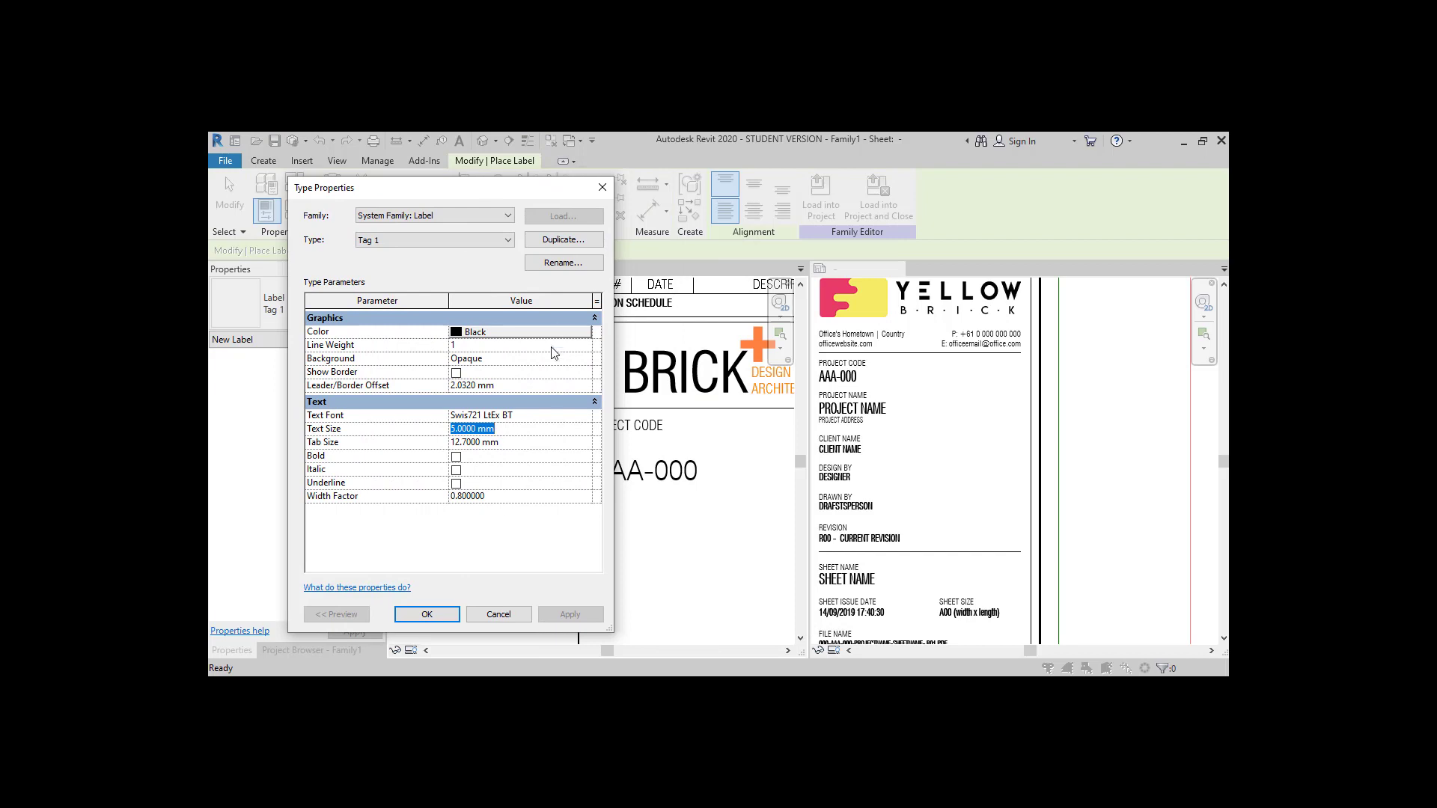
Set the Tag 1 label type's font to Swis721 LtCn BT and make it bold
click(512, 429)
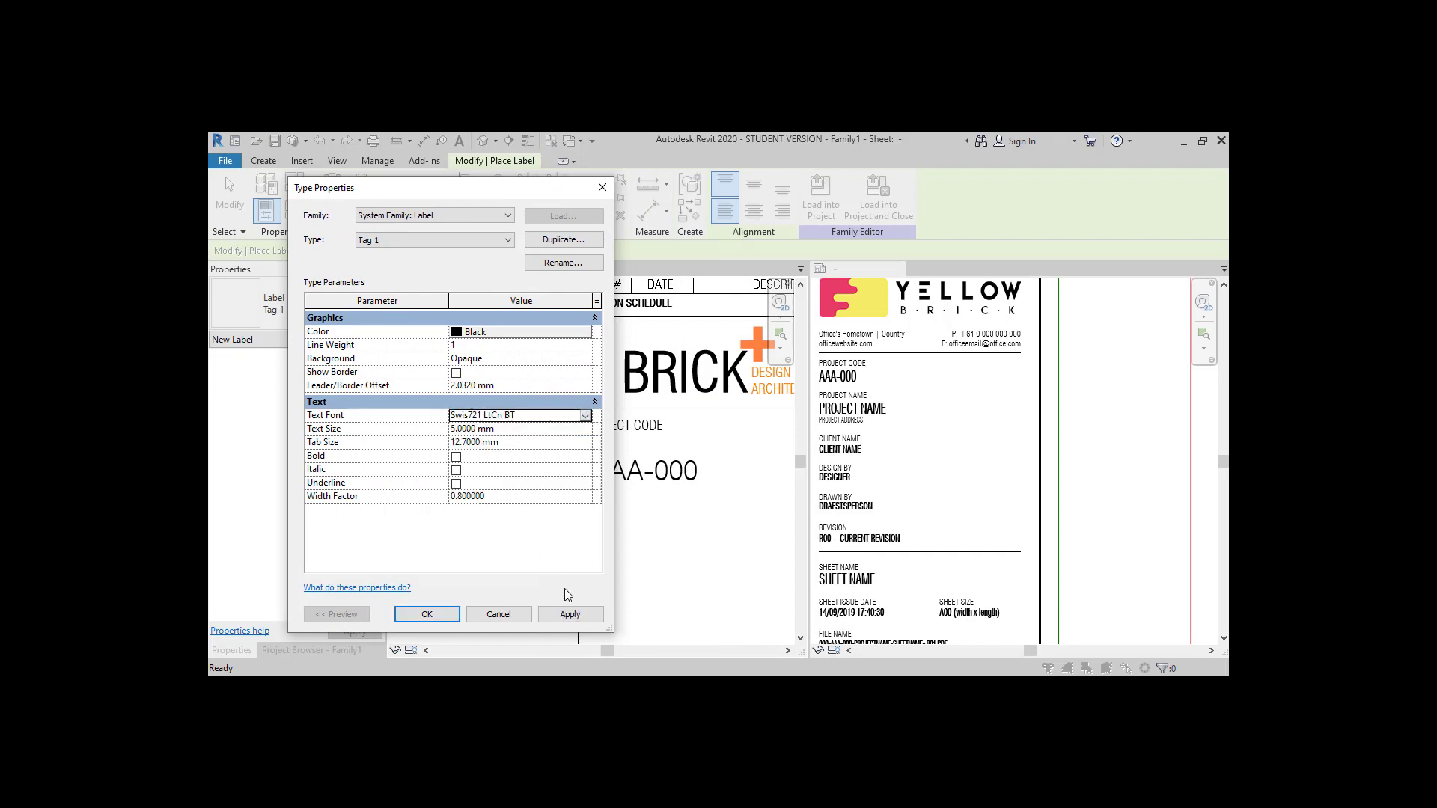
click(570, 614)
click(455, 458)
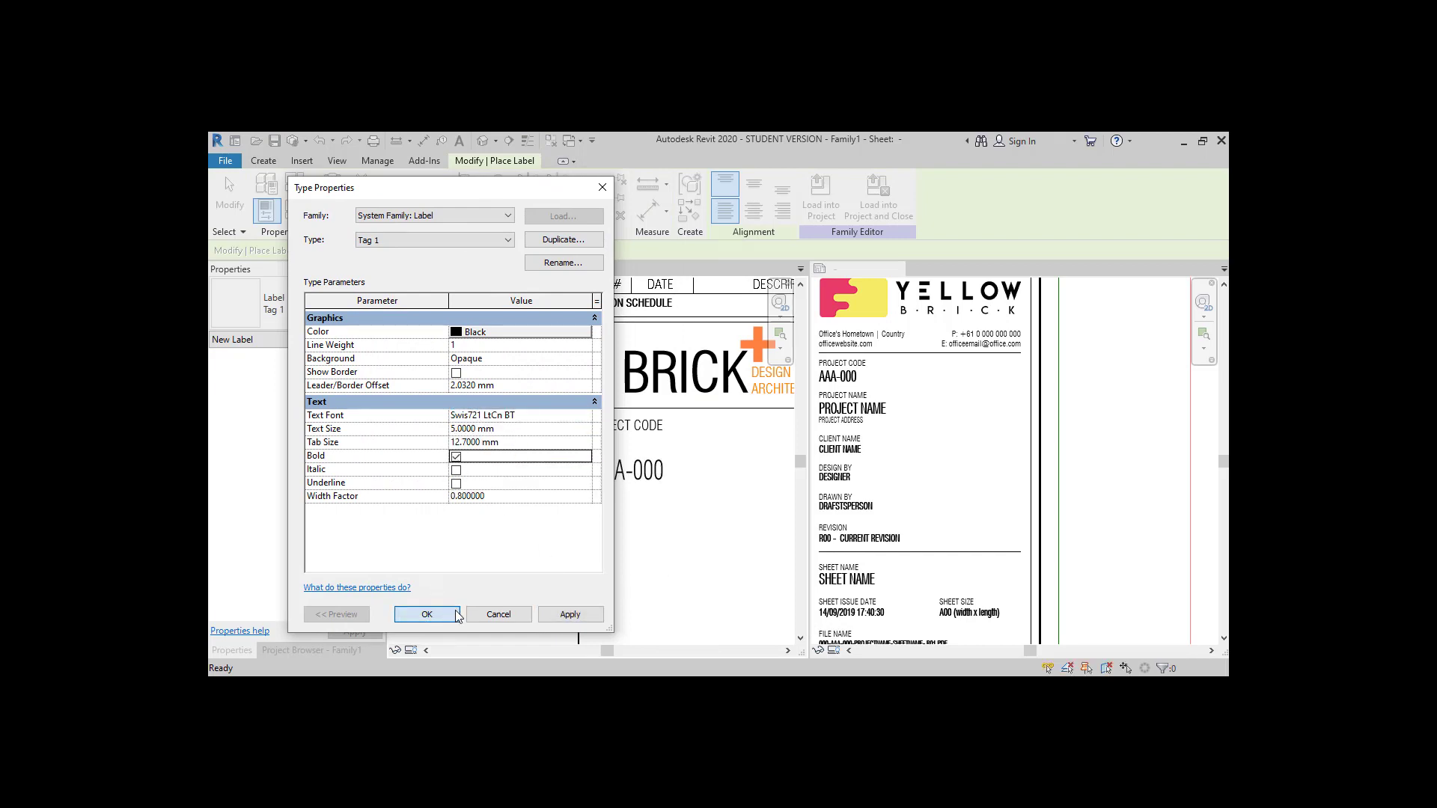
click(430, 614)
click(232, 194)
Move the AAA-000 label close beneath the PROJECT CODE caption and widen it to the info card's width
click(629, 470)
scroll(613, 511, down, 2)
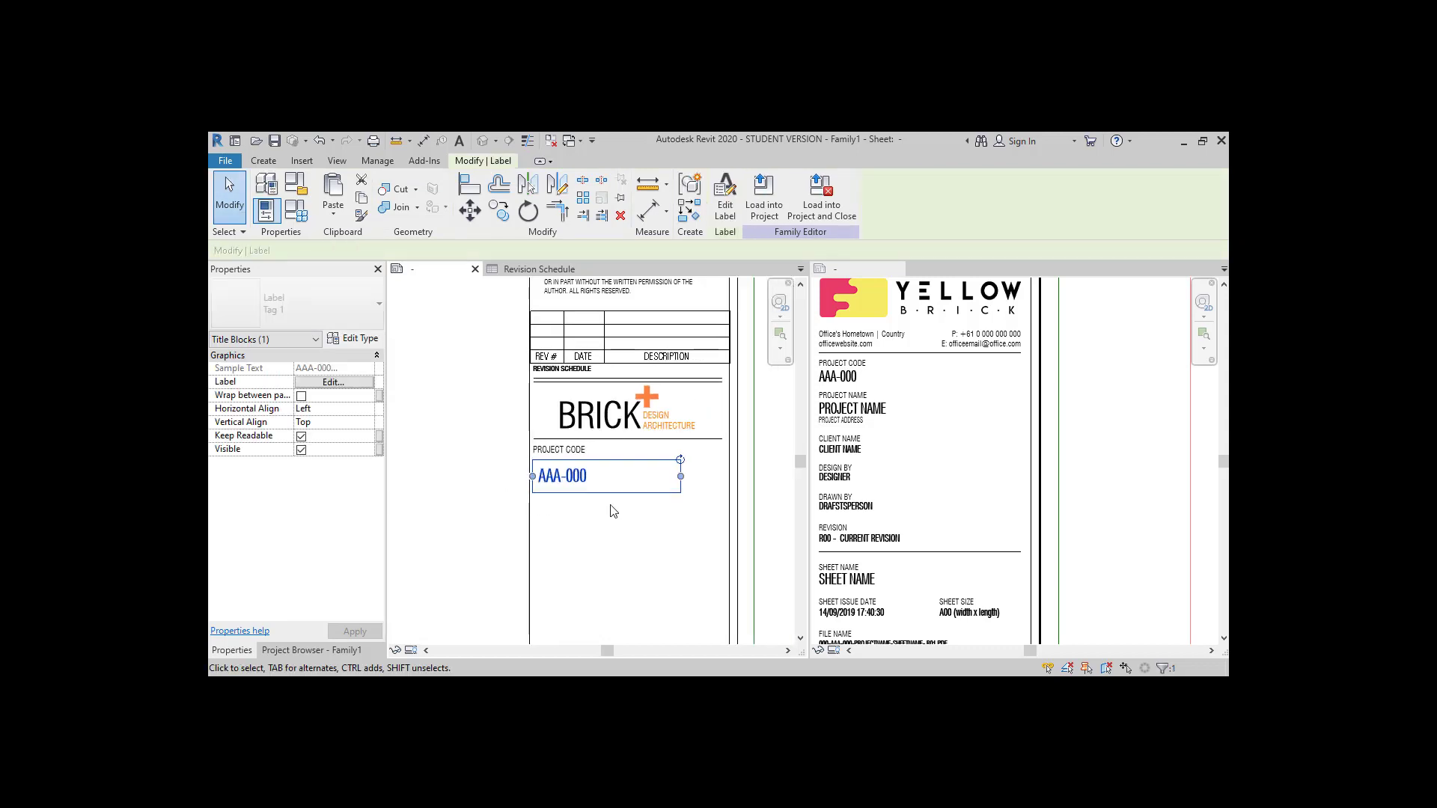
scroll(554, 483, up, 2)
mouse_move(549, 461)
mouse_down()
mouse_move(571, 479)
mouse_move(553, 465)
mouse_up()
scroll(449, 459, down, 3)
click(697, 477)
click(525, 458)
drag(651, 463, 711, 460)
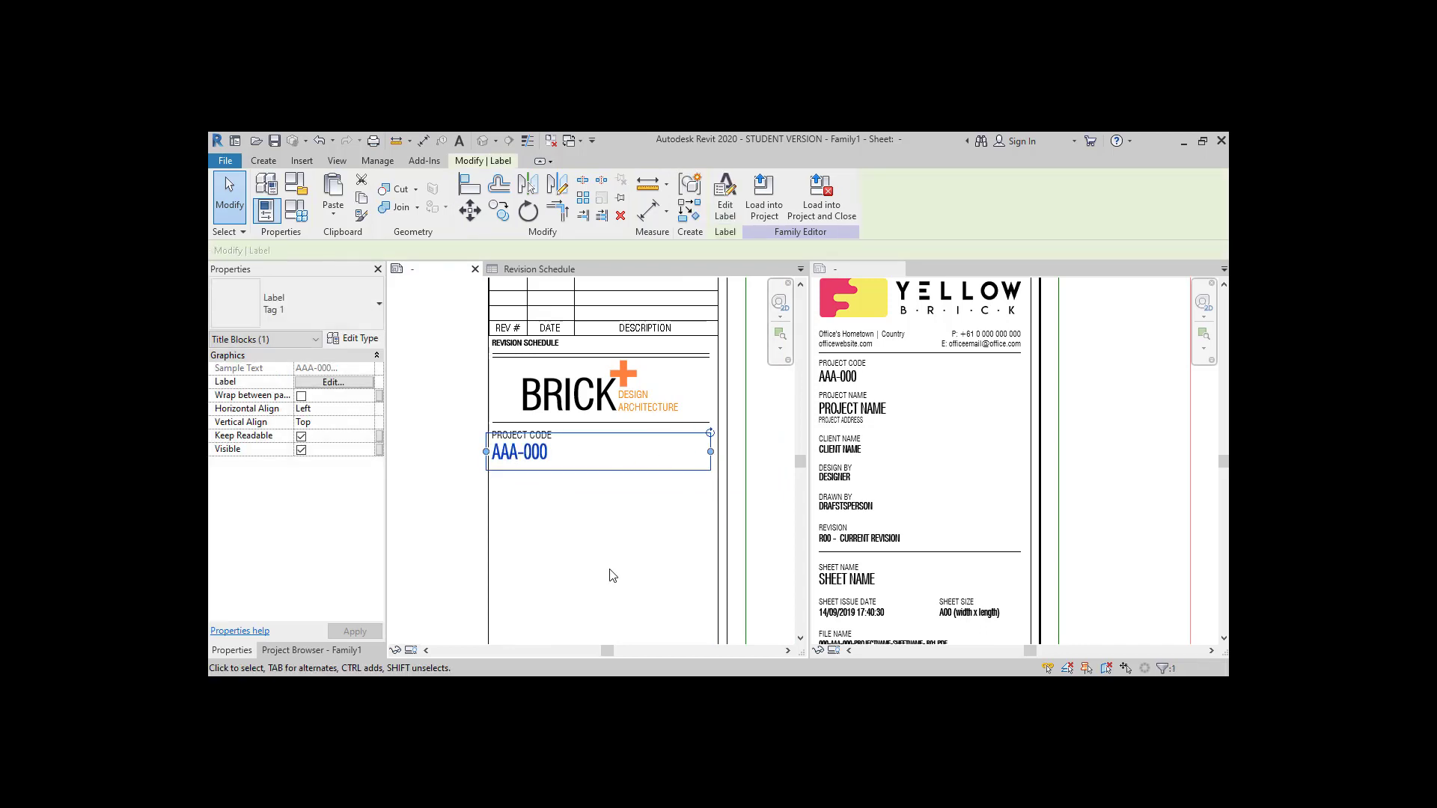
Select the AAA-000 label together with the PROJECT CODE caption
click(609, 571)
click(510, 454)
scroll(510, 454, up, 2)
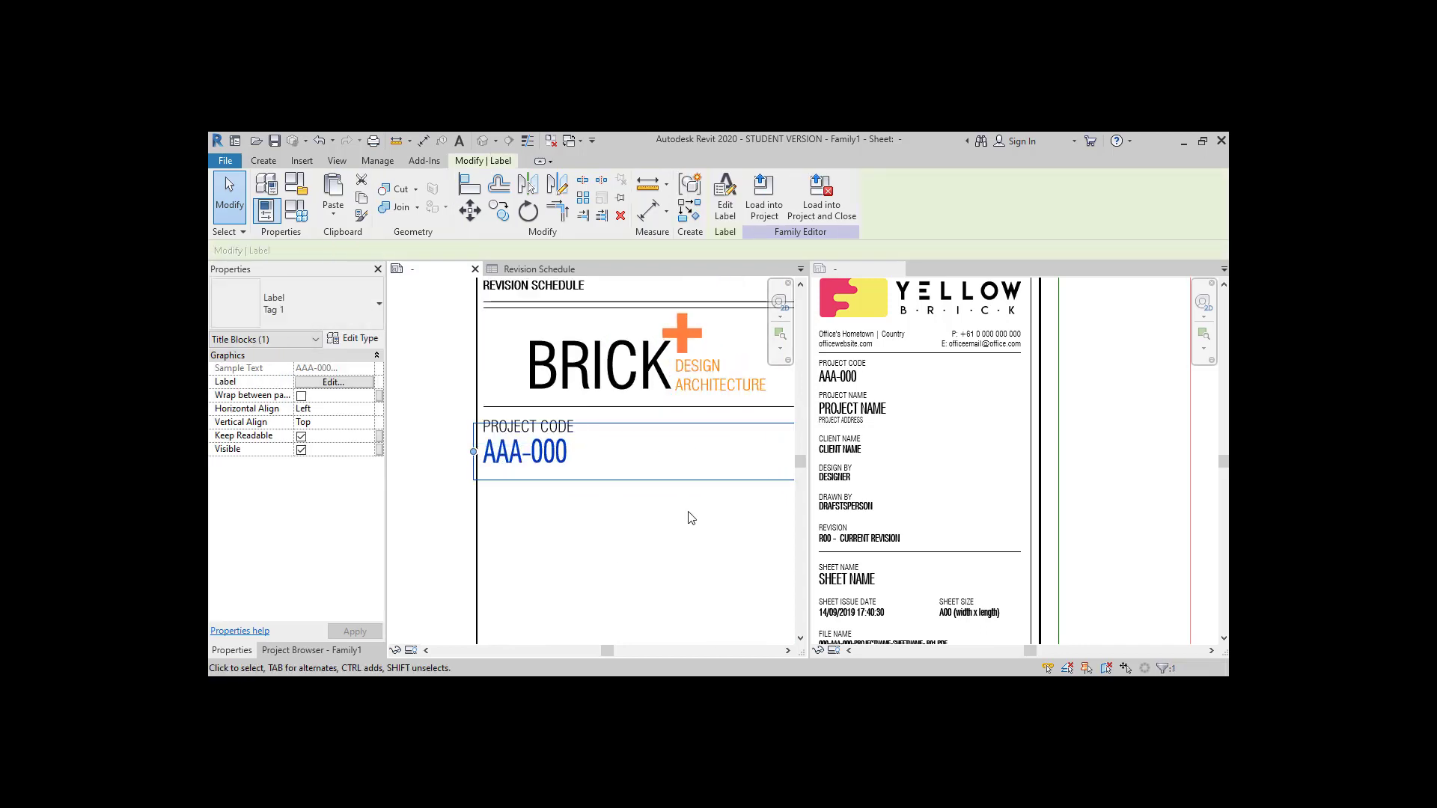
ctrl+click(503, 426)
click(599, 492)
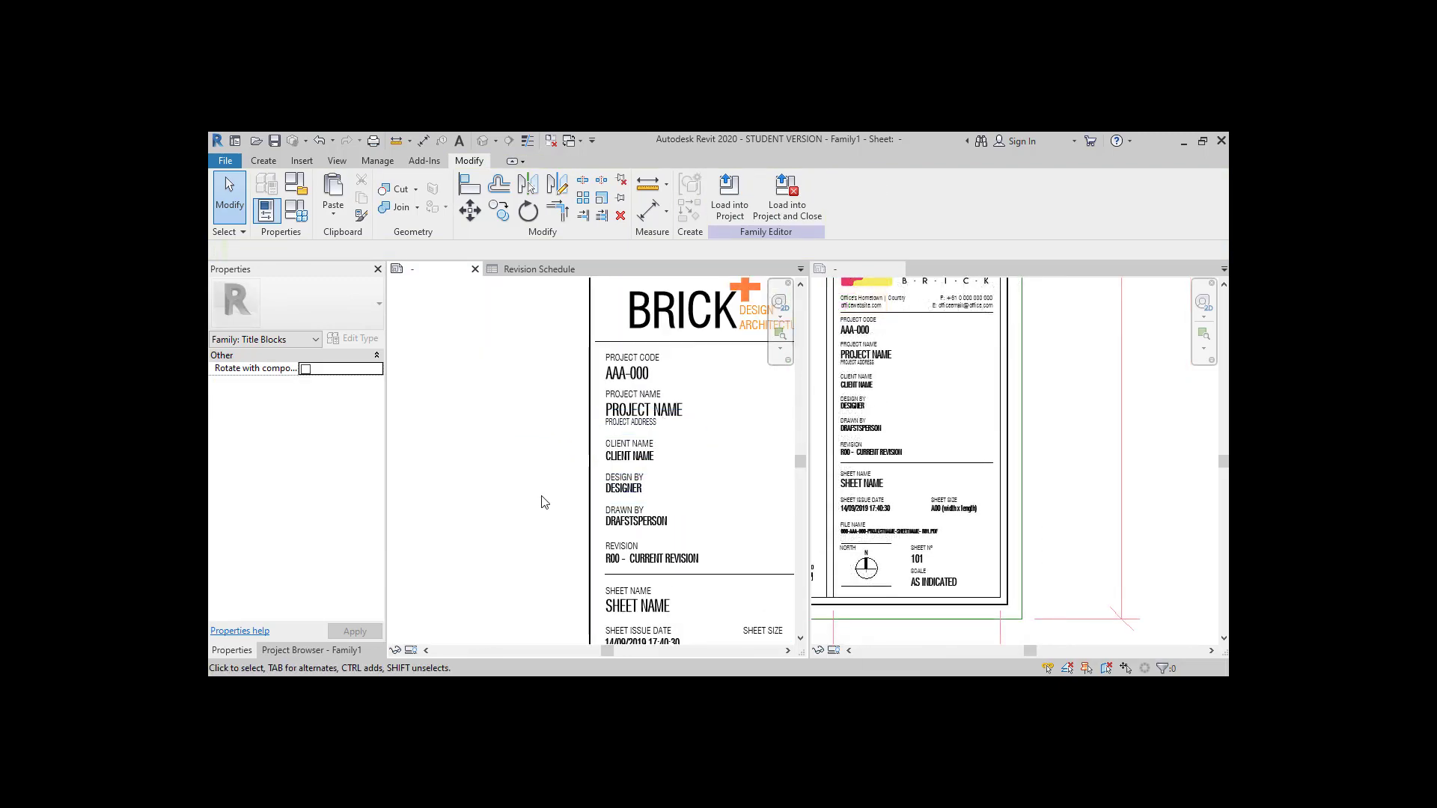
scroll(629, 487, down, 1)
scroll(680, 530, up, 2)
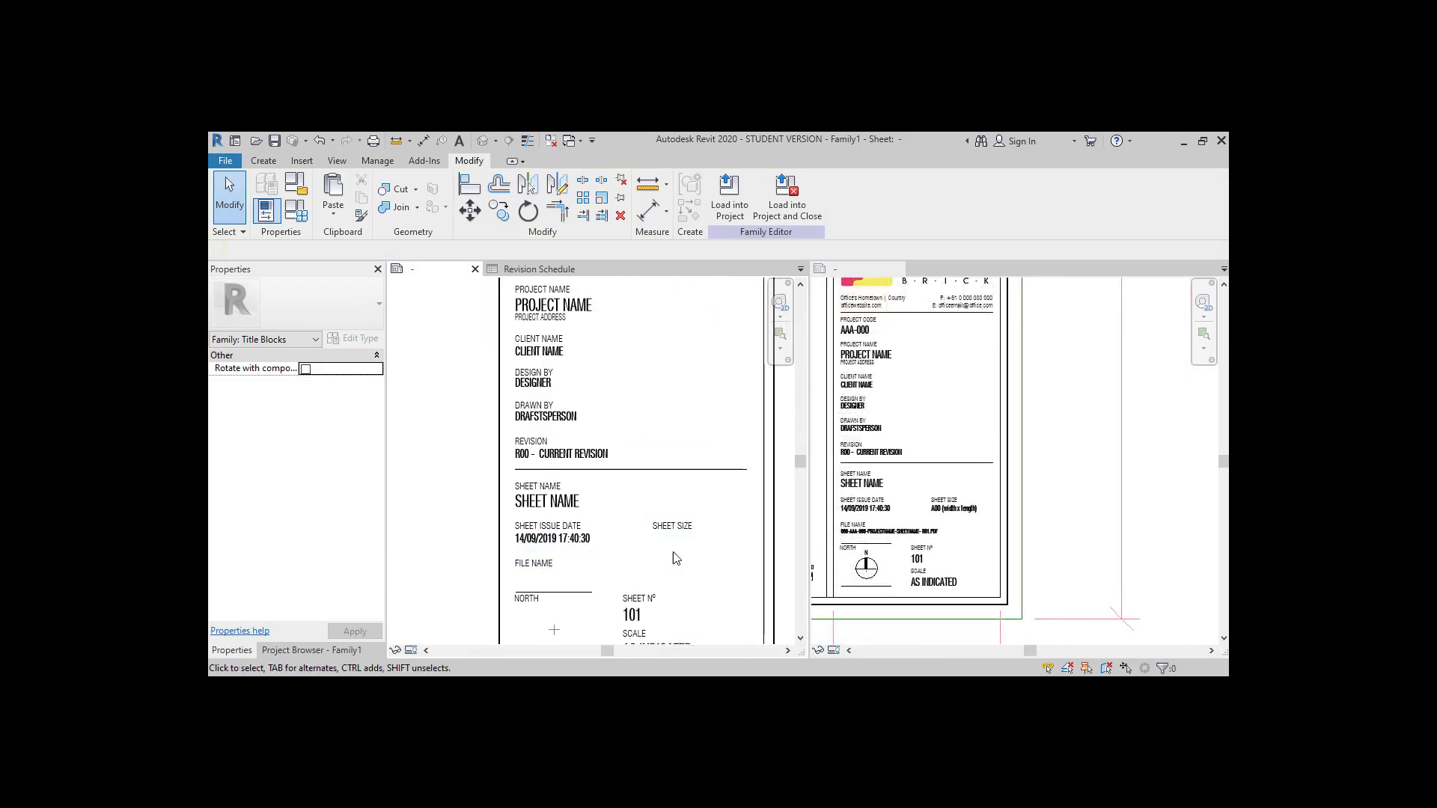
Start a new label beneath the FILE NAME caption and add the Project Number parameter to it
scroll(539, 565, up, 1)
scroll(480, 605, up, 1)
key(l)
key(l)
click(454, 541)
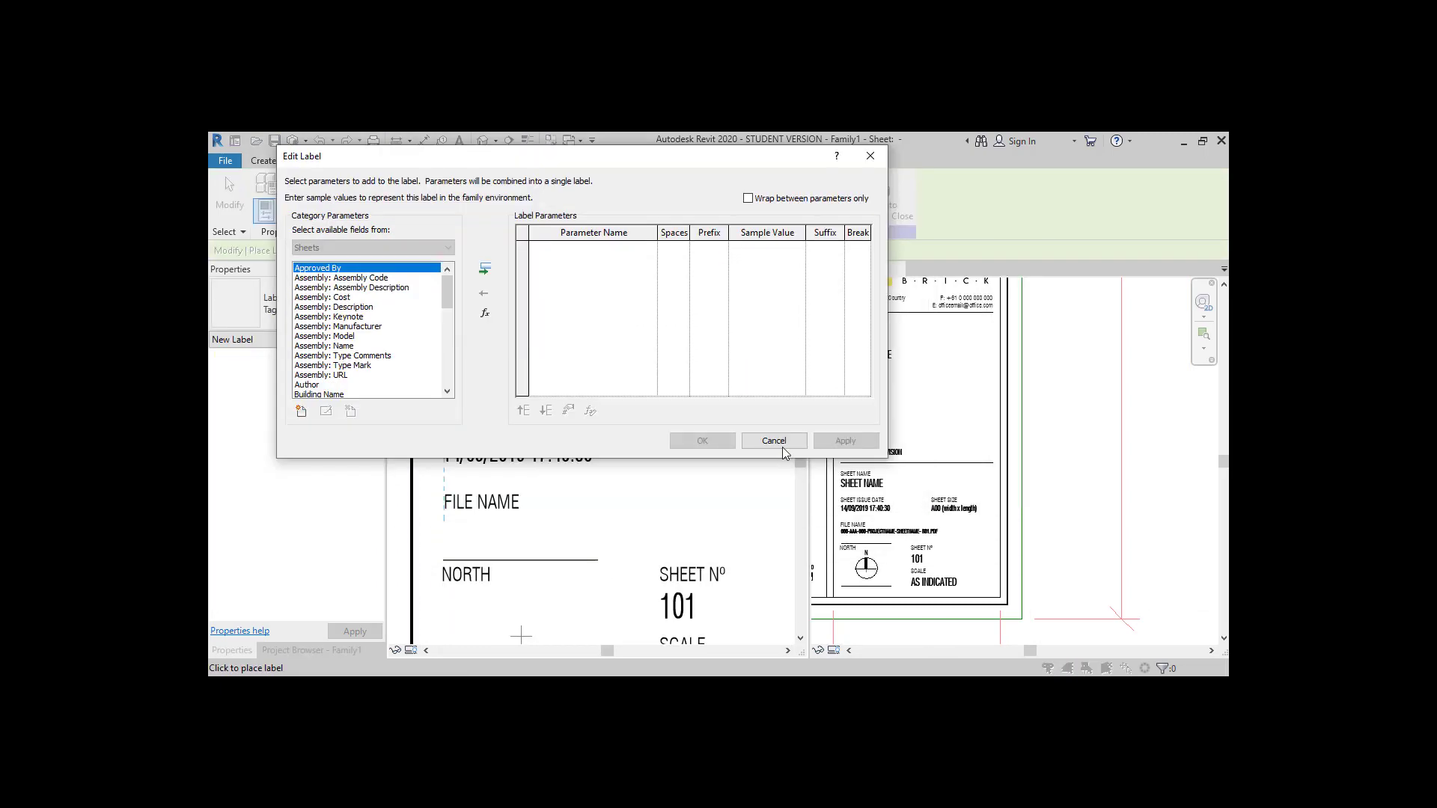
scroll(953, 576, up, 2)
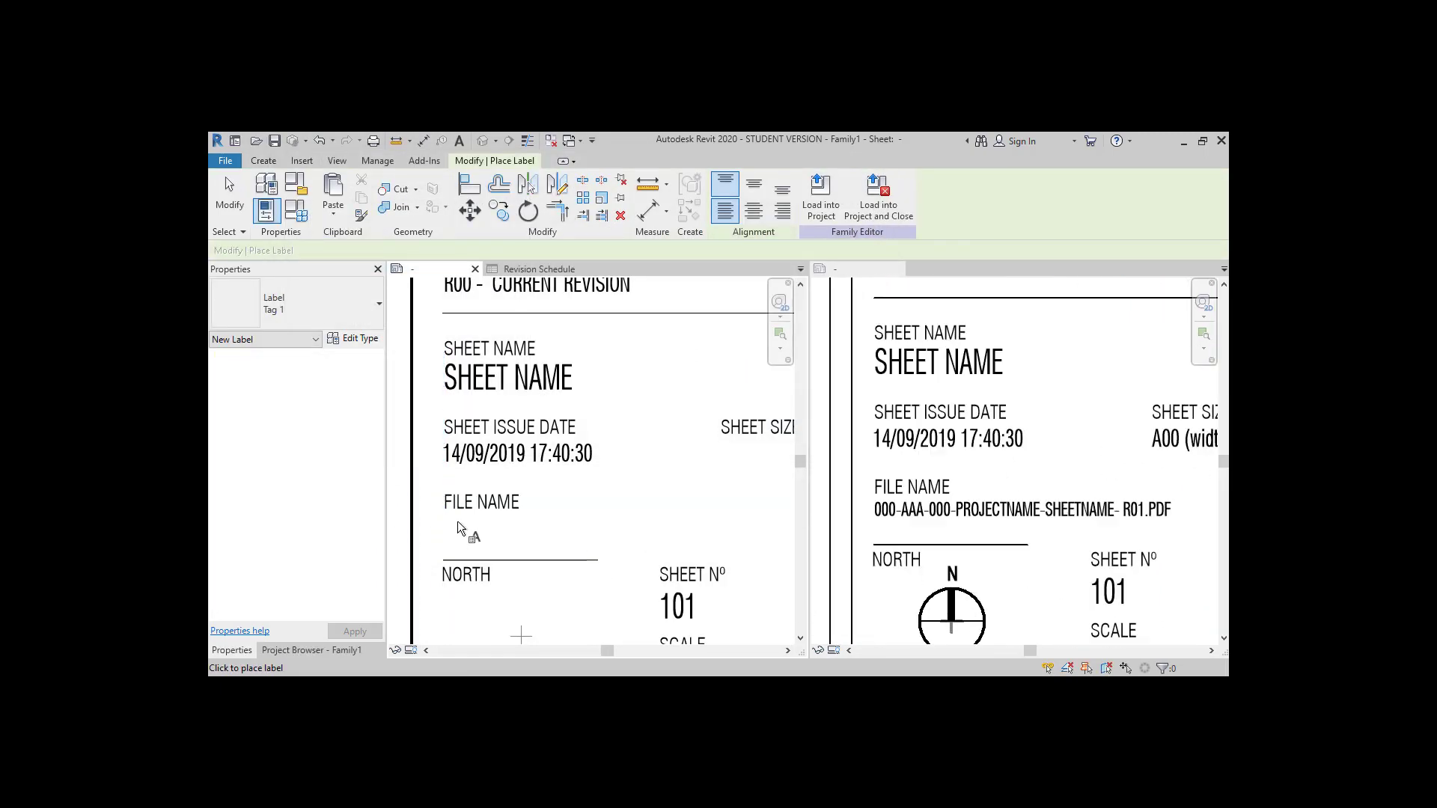
click(456, 521)
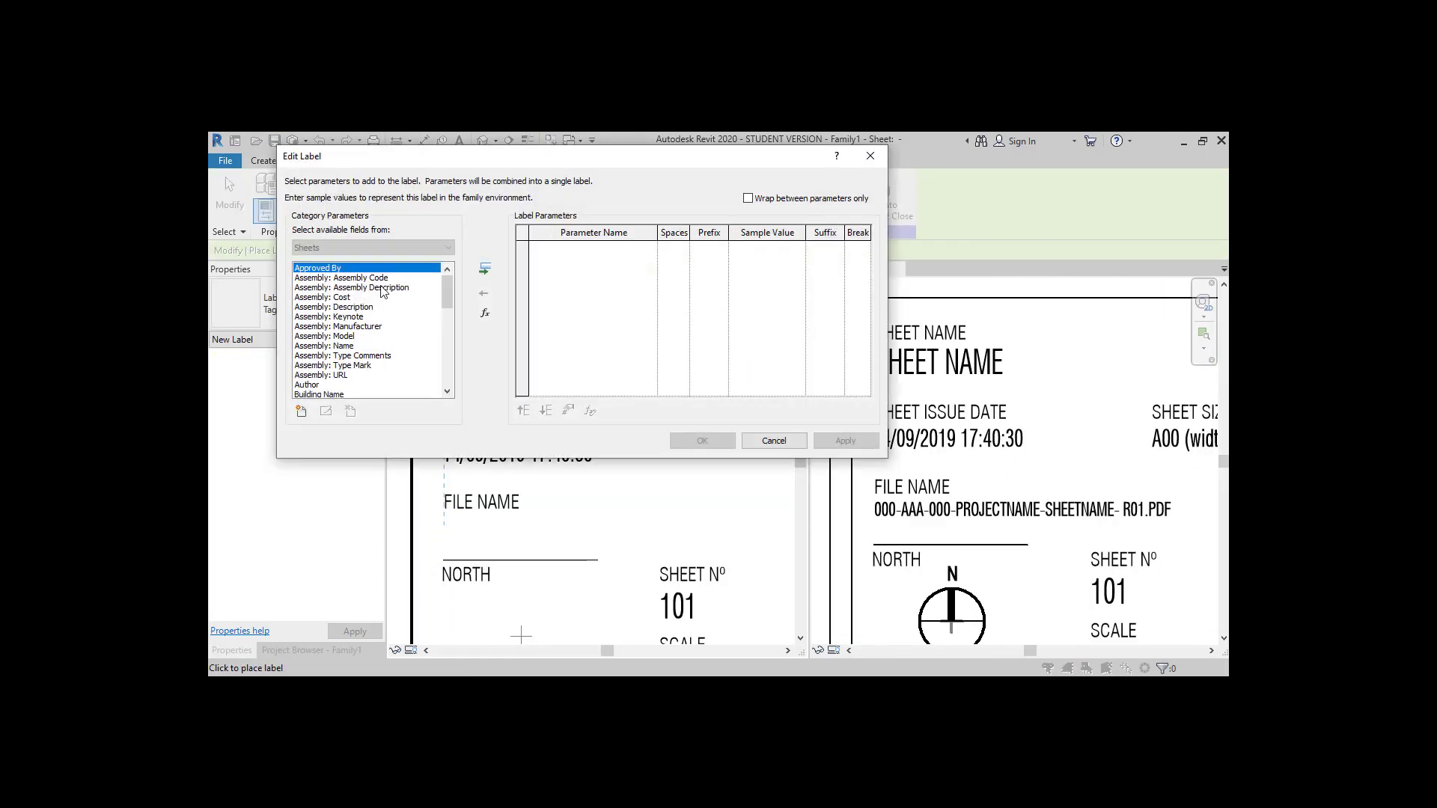
click(372, 298)
key(p)
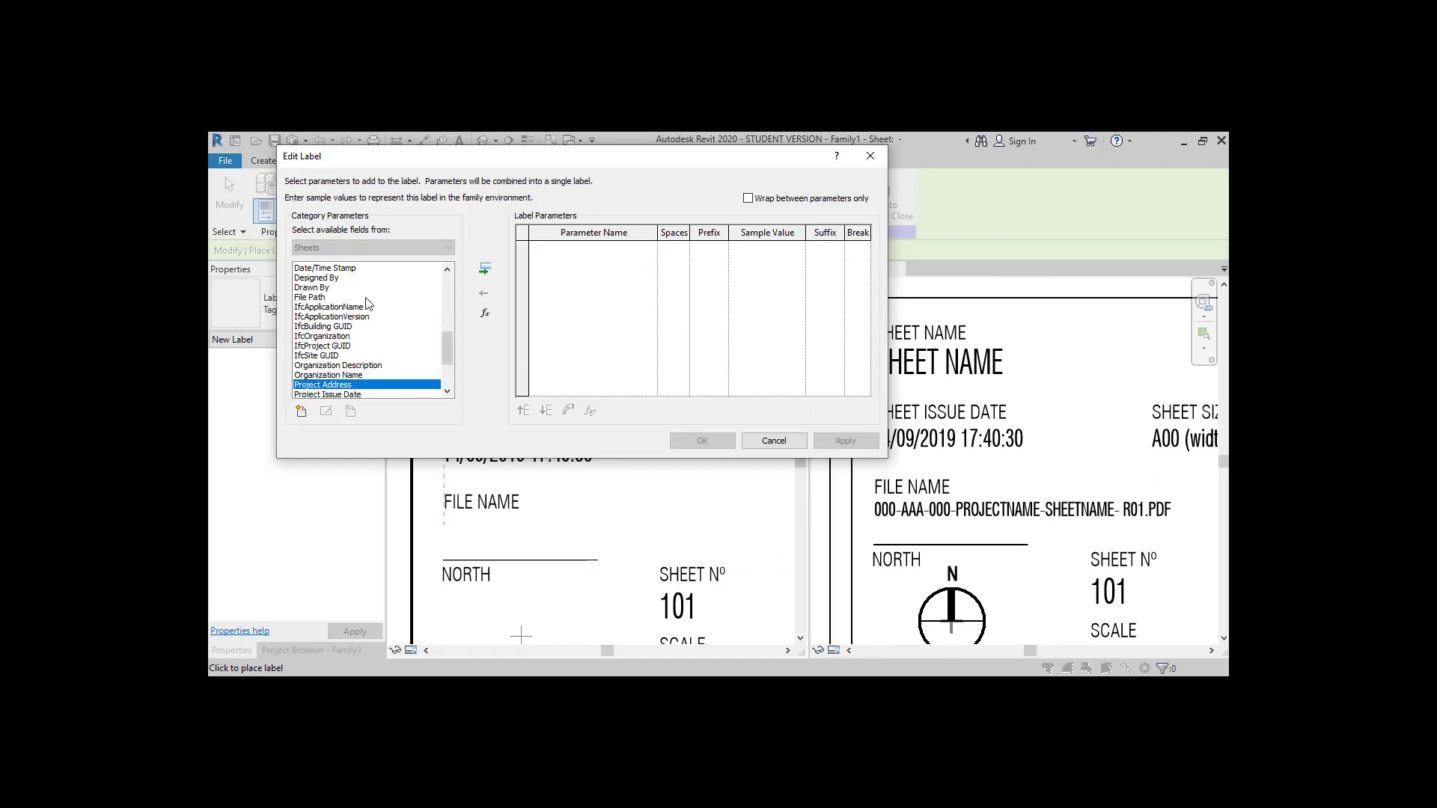
scroll(363, 306, down, 3)
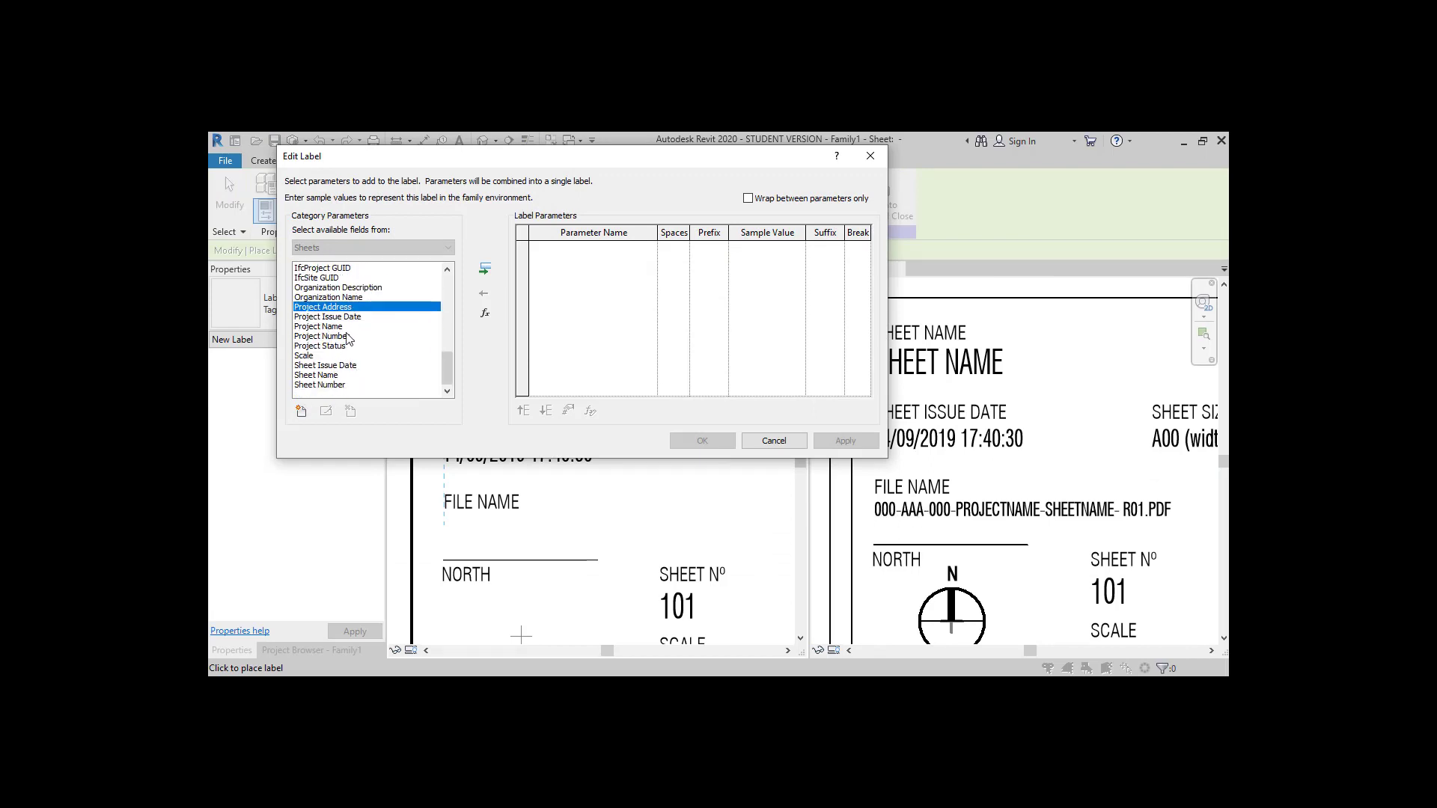
double_click(349, 338)
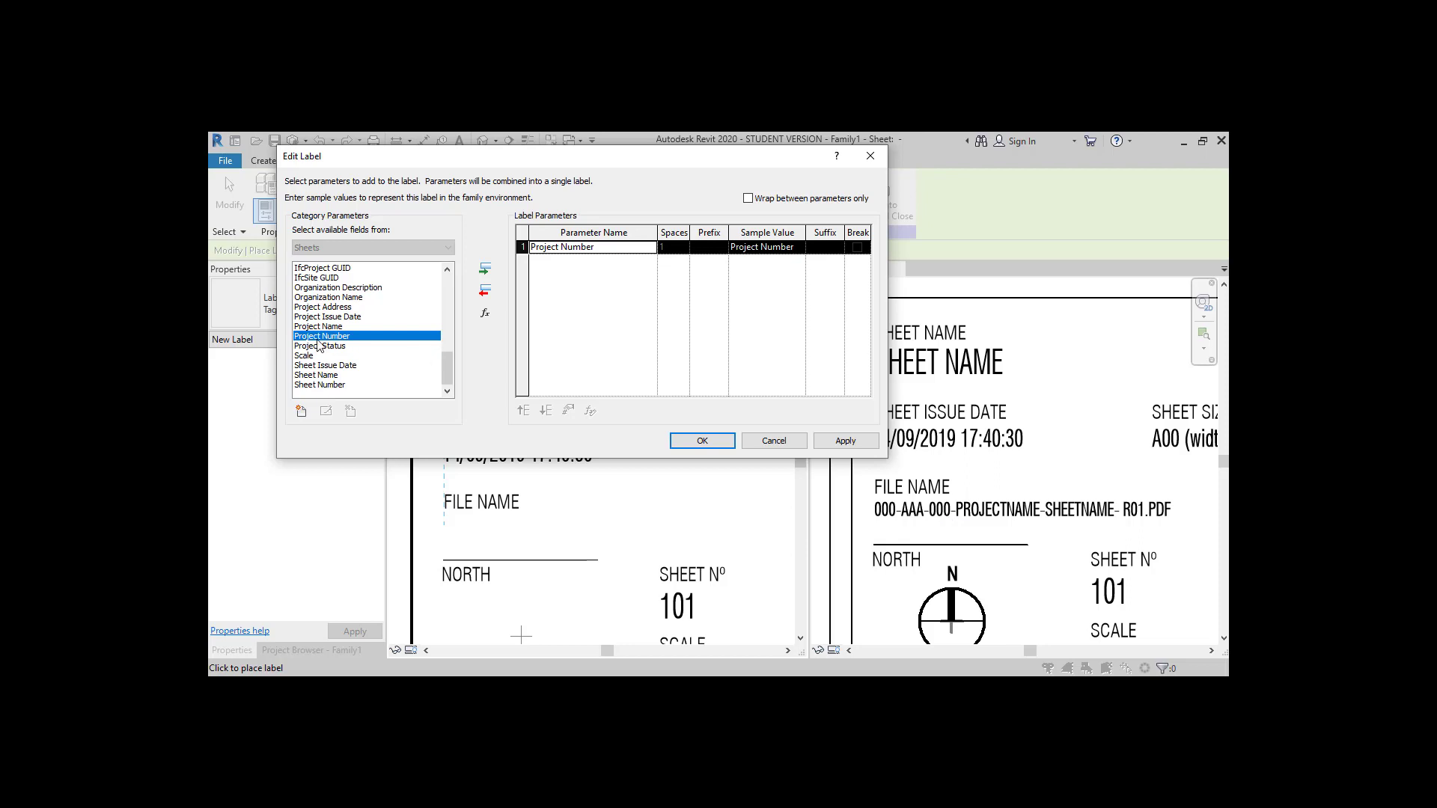
Add the Sheet Number, Project Name and Sheet Name parameters to the file name label, in that order
click(327, 385)
click(485, 268)
click(318, 326)
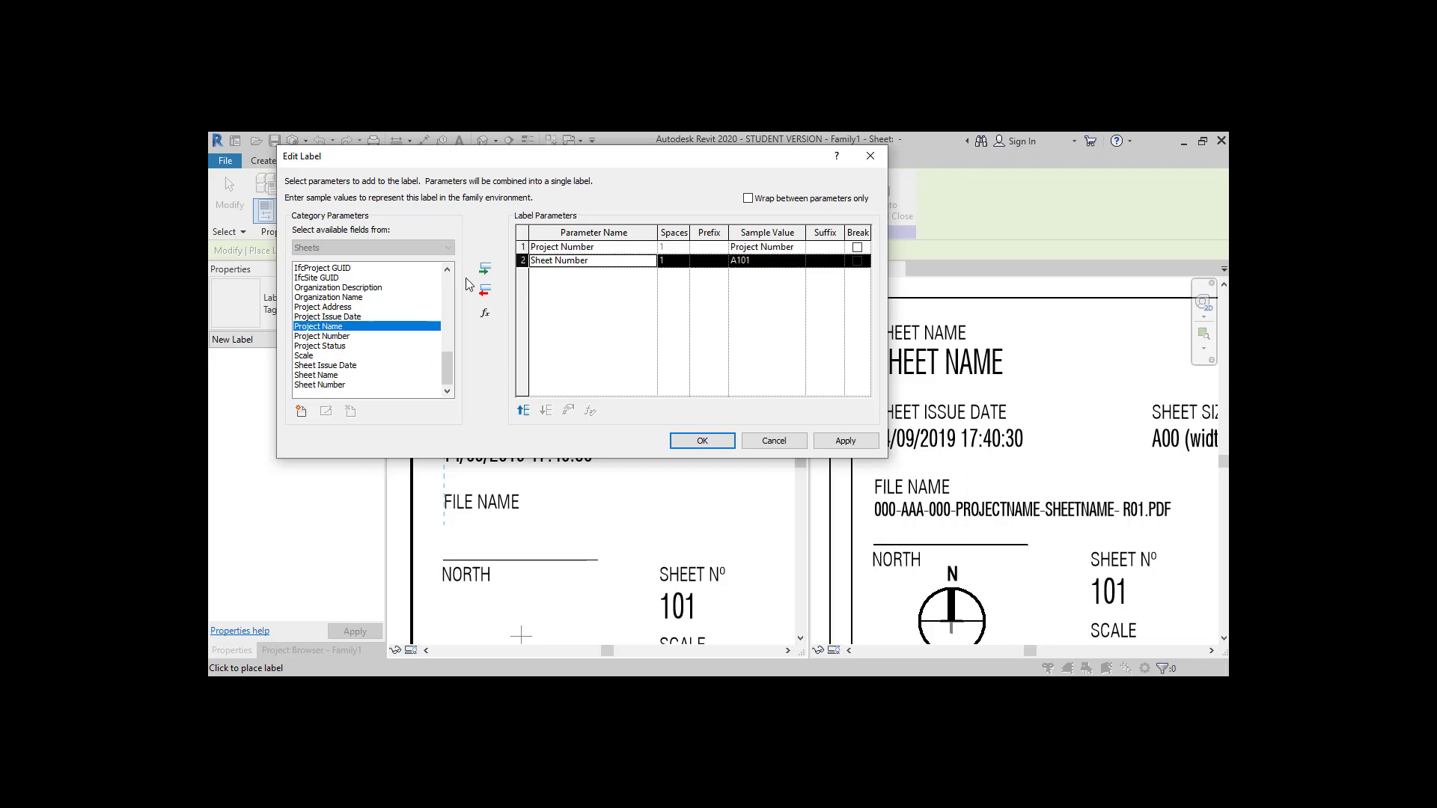
click(485, 268)
click(346, 374)
click(485, 268)
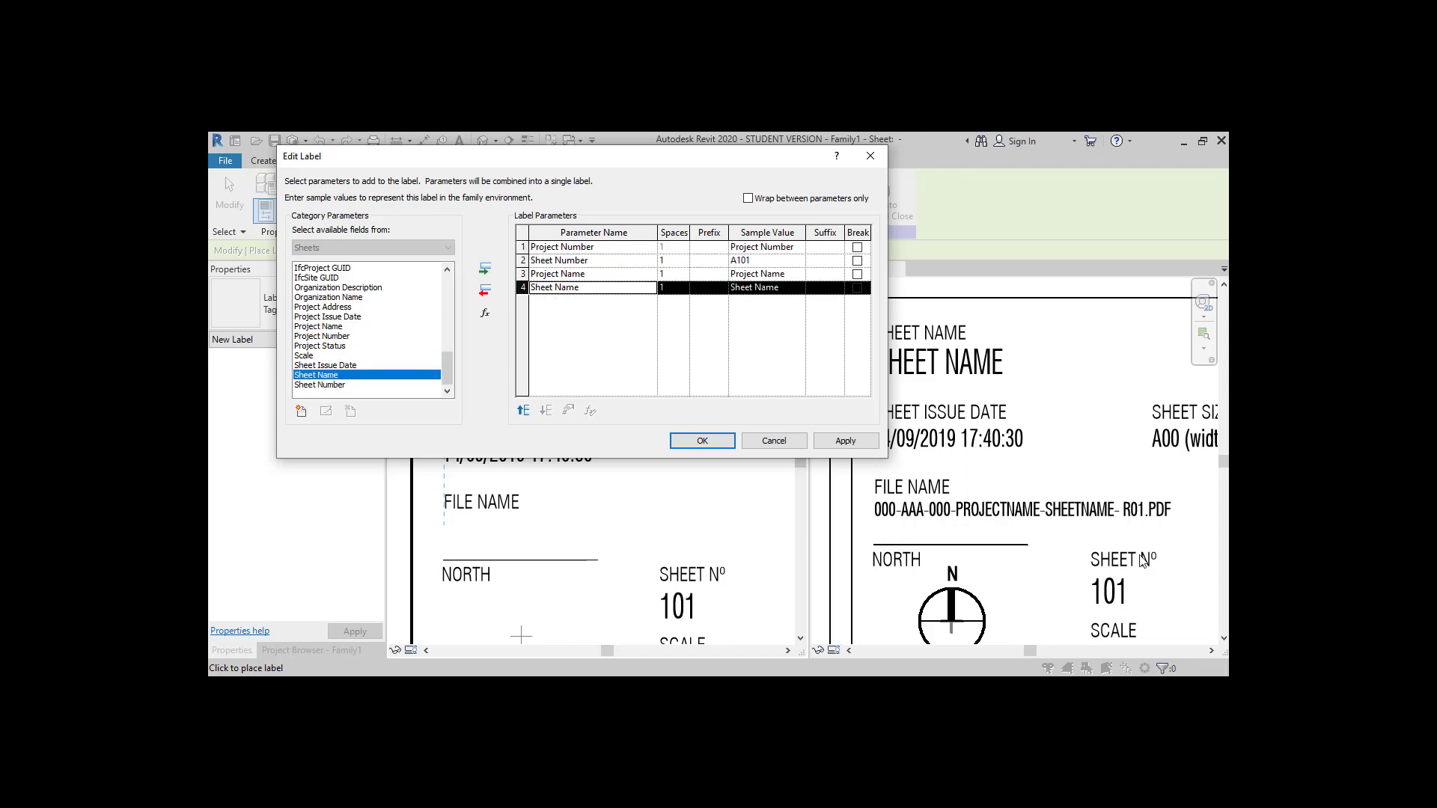
Add Current Revision as the file name label's last parameter and finish placing the label
scroll(346, 365, up, 8)
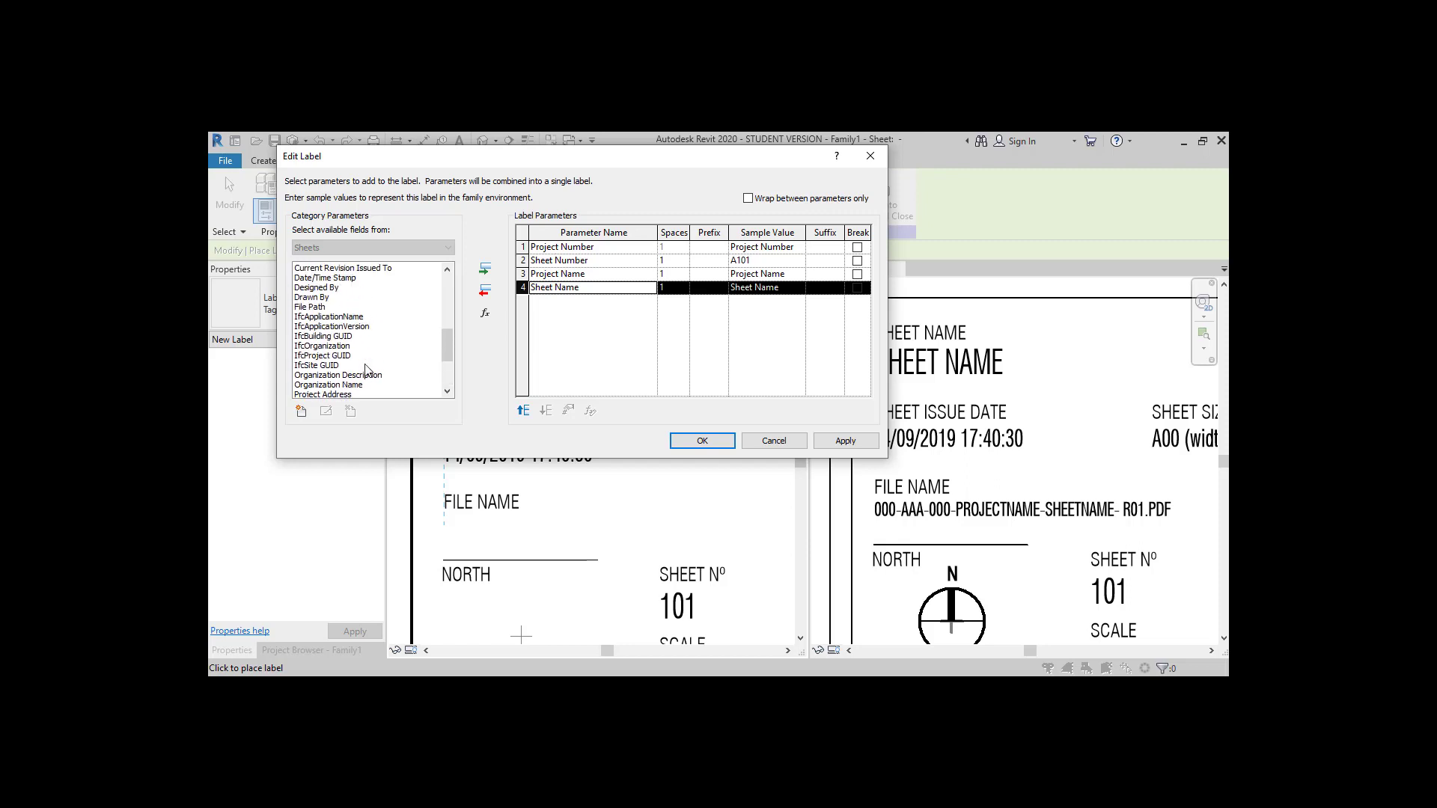
drag(451, 309, 428, 361)
scroll(431, 366, down, 1)
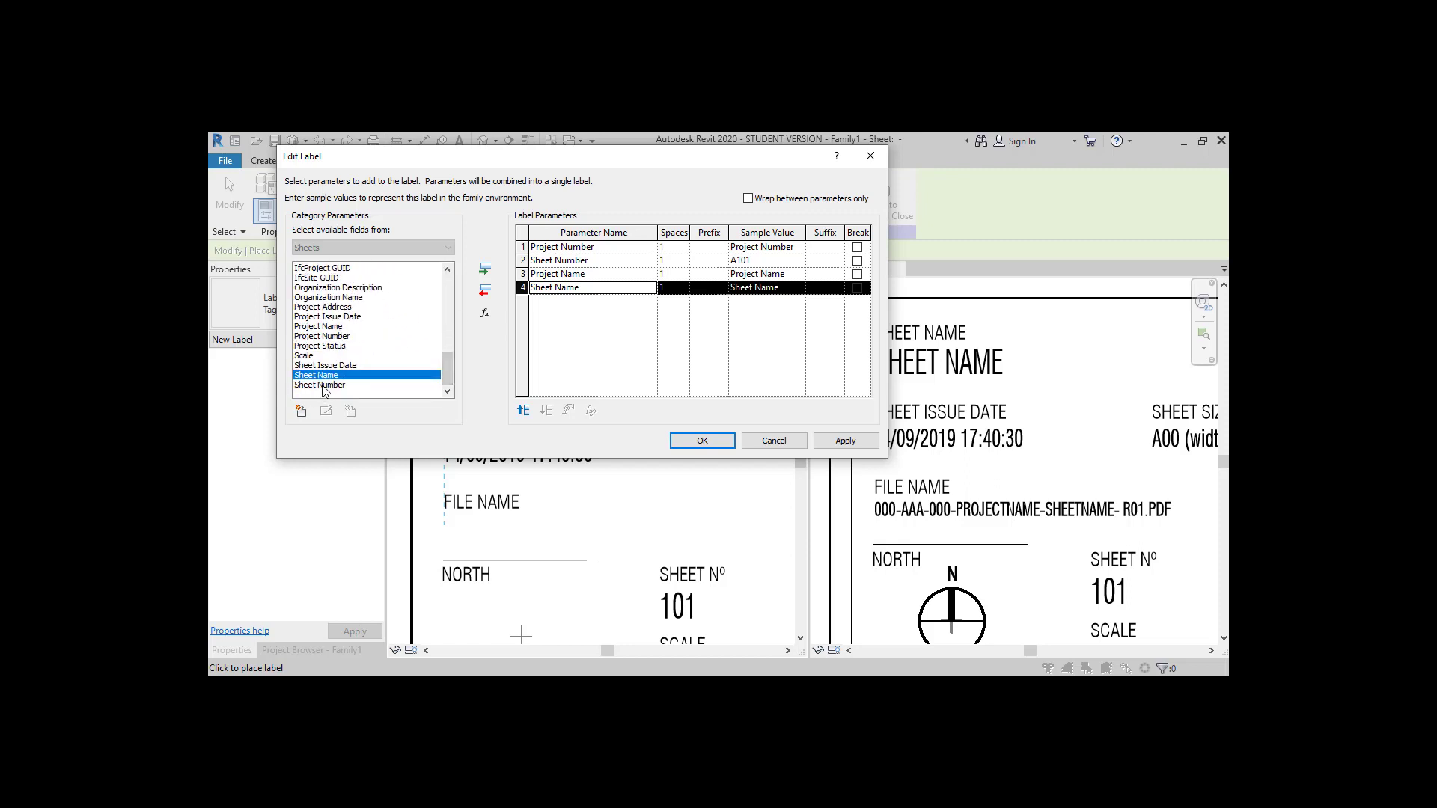
scroll(366, 358, up, 4)
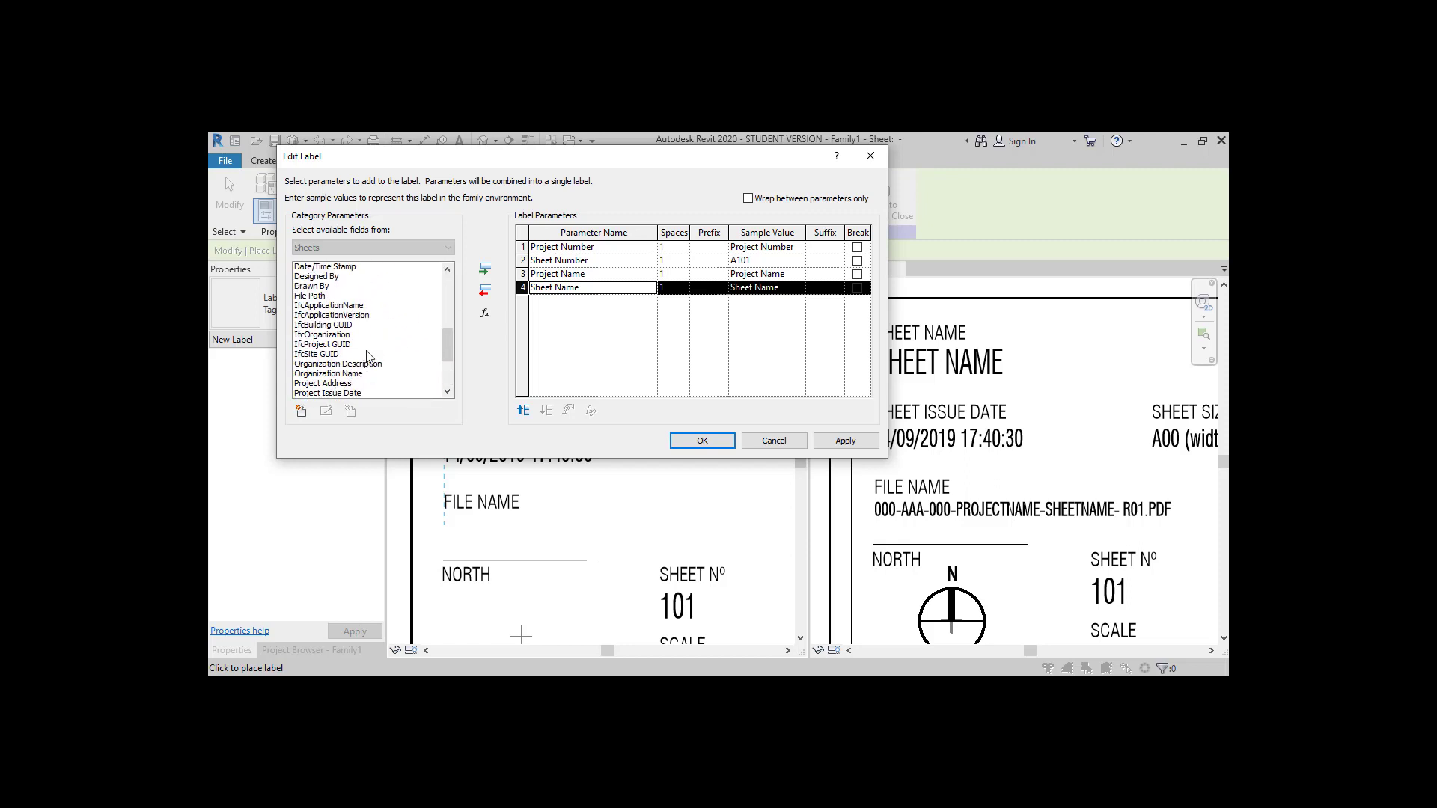
scroll(367, 358, up, 2)
click(343, 307)
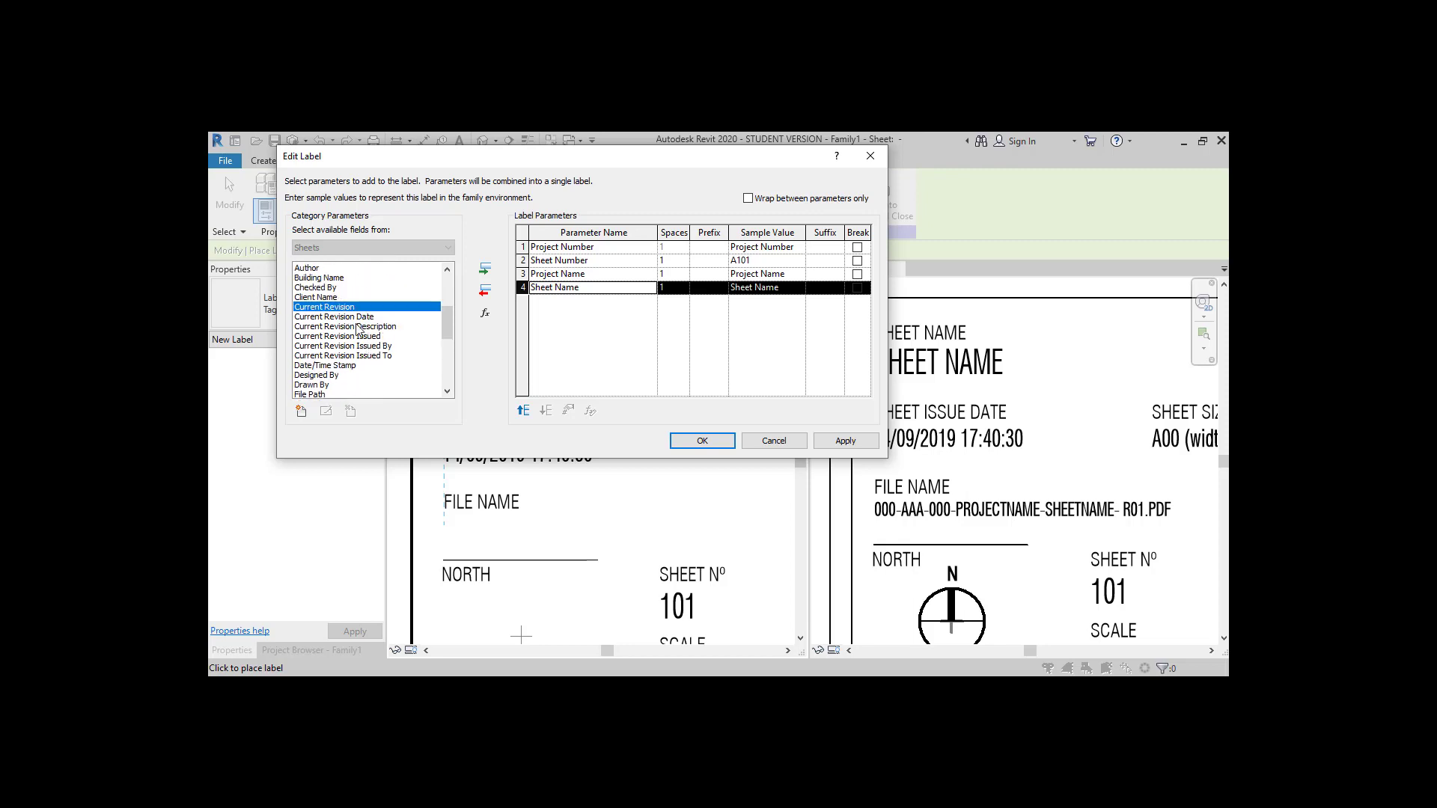
click(489, 268)
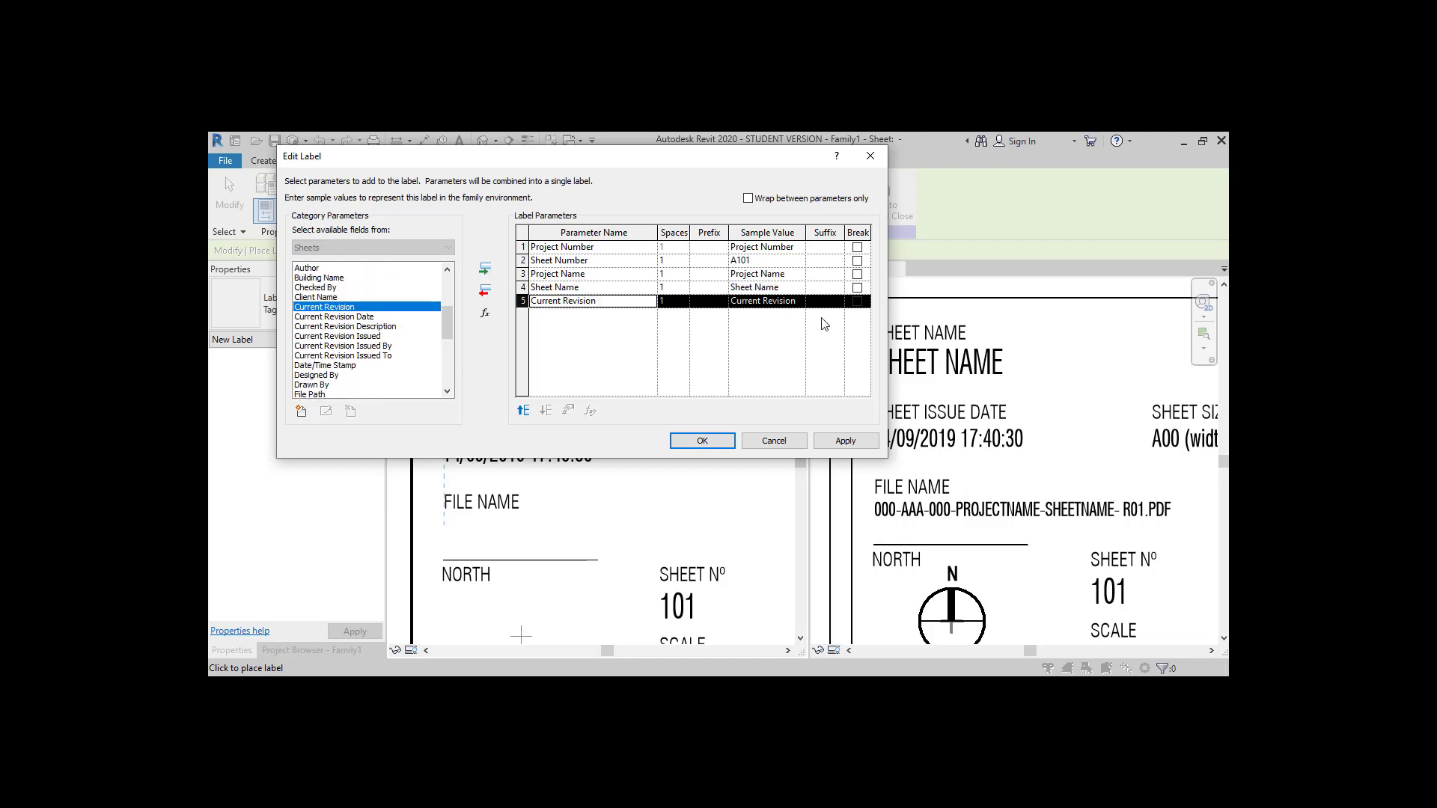
click(702, 440)
key(Escape)
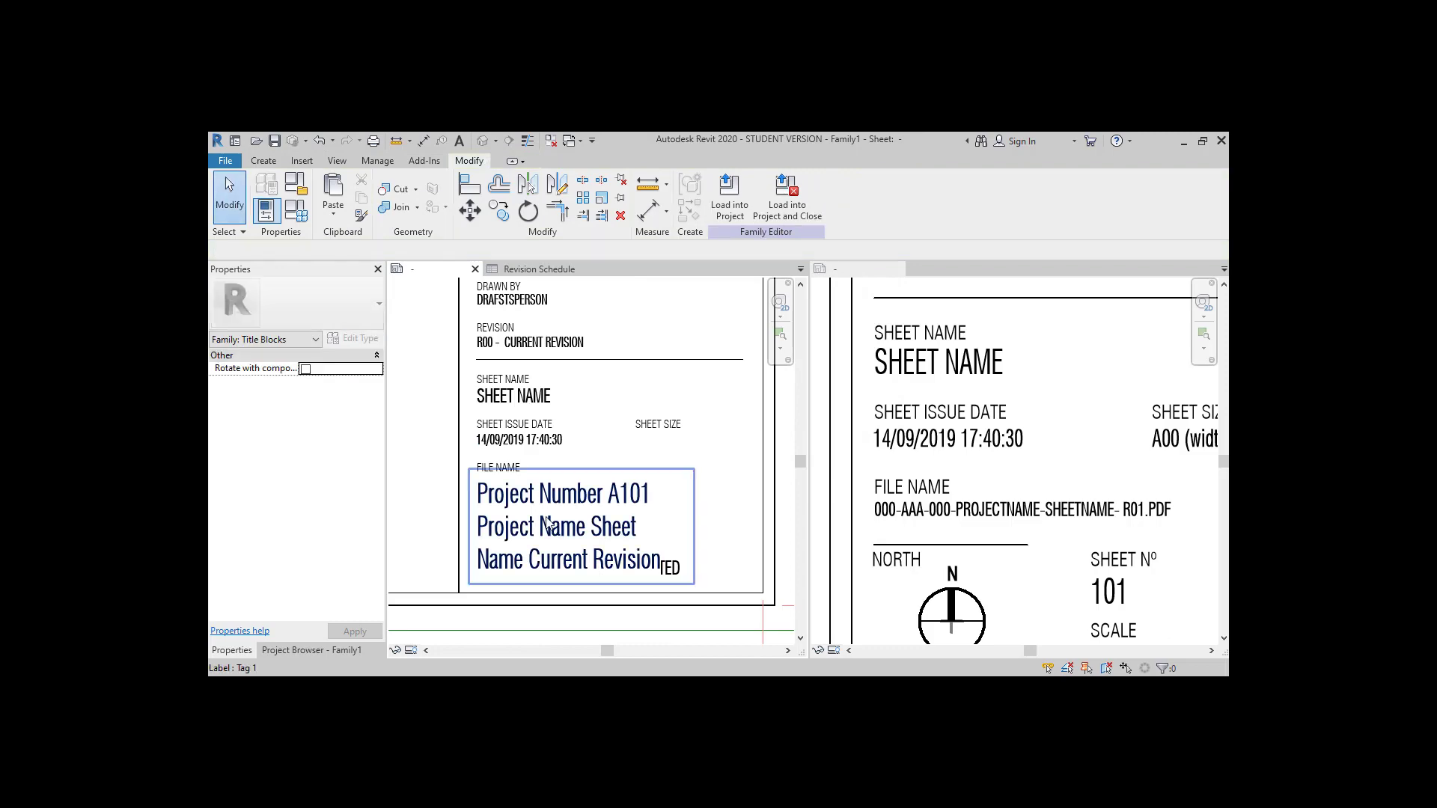
Widen the file name label to the info card's inner edge and change its type to SWISS - 2 mm Bold
drag(695, 527, 762, 527)
click(353, 338)
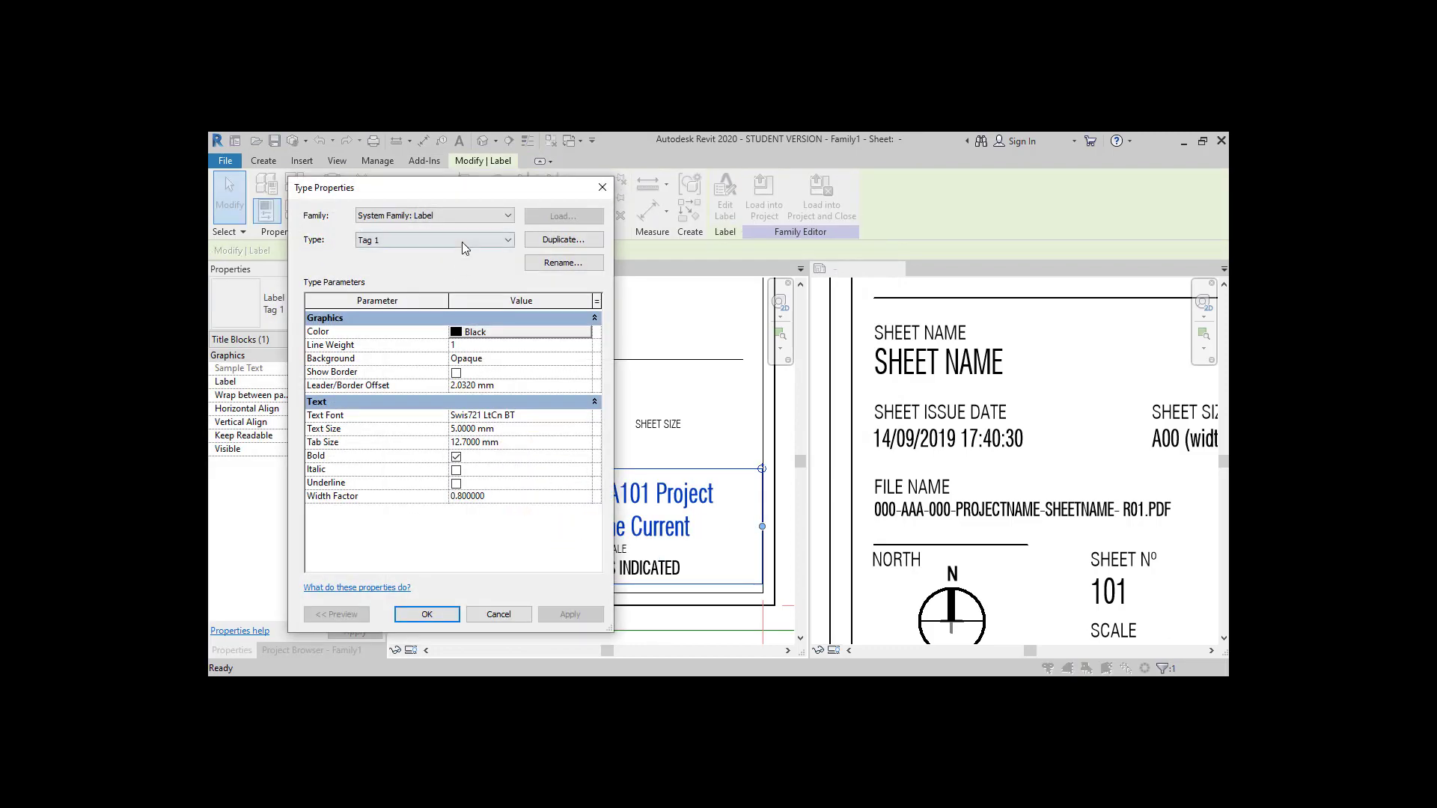
click(461, 241)
click(438, 264)
click(427, 614)
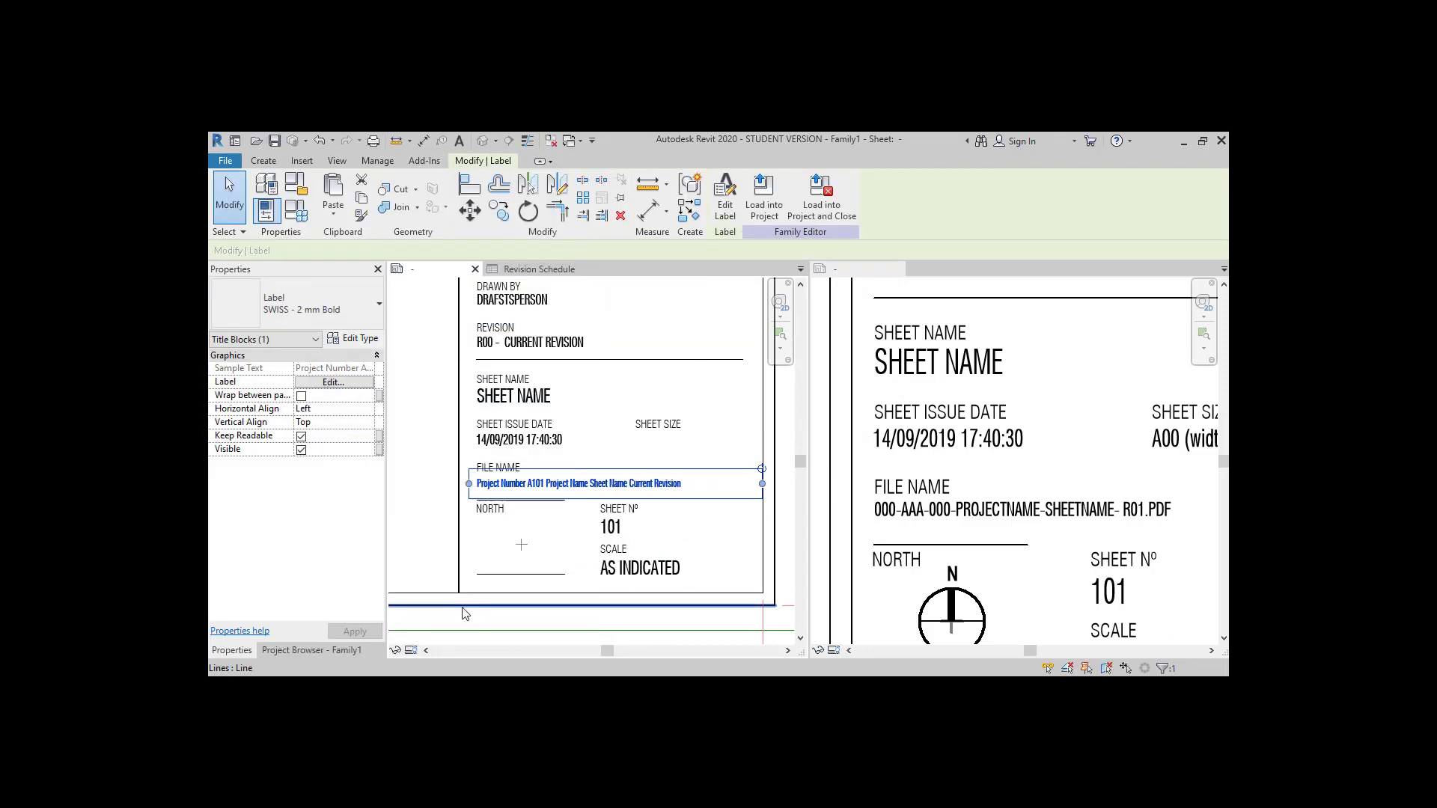
scroll(487, 464, up, 2)
click(357, 341)
click(426, 613)
Set the file name label's Project Number sample value to ABC-123 and use "-" as the suffix of its first four parameters
click(333, 381)
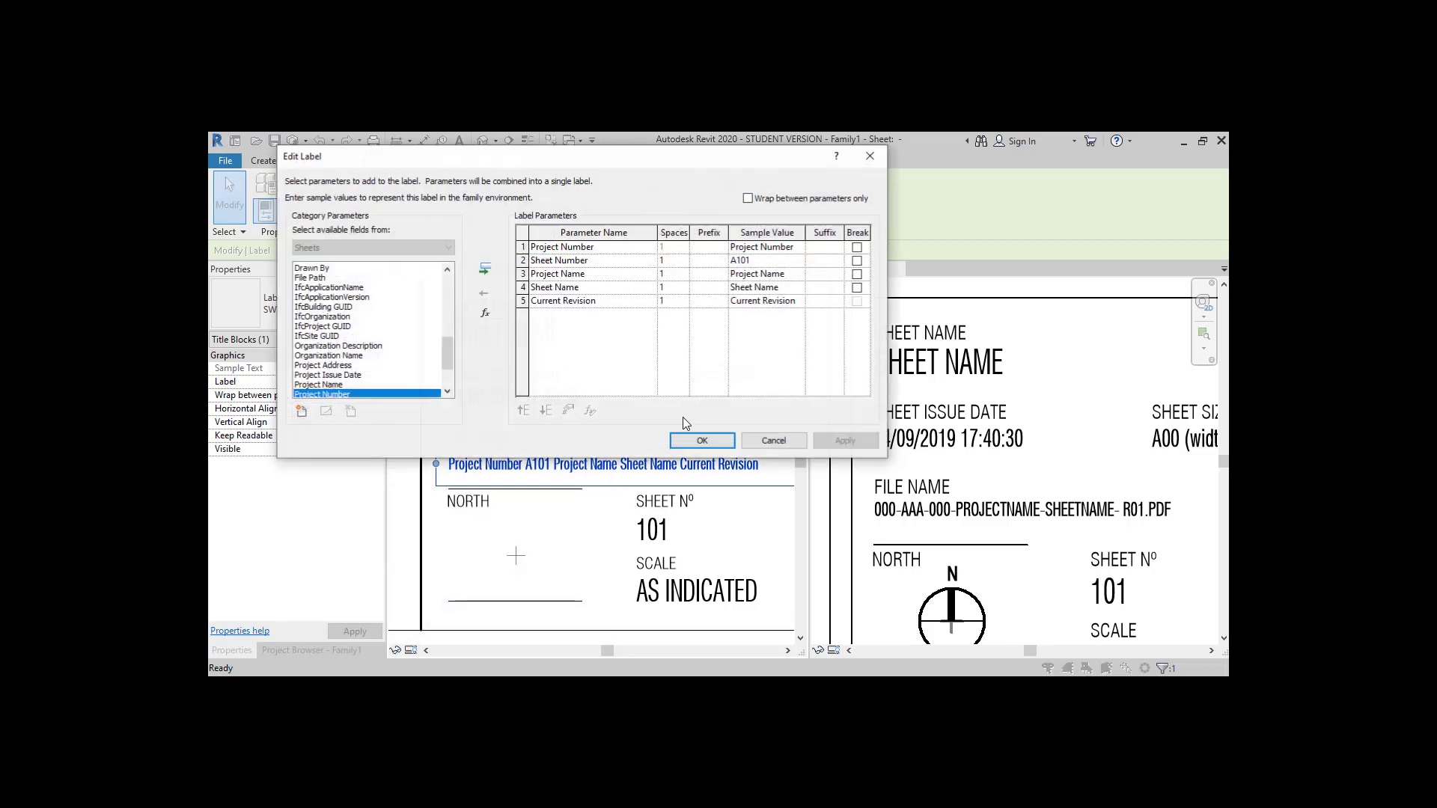
text(ABC-123)
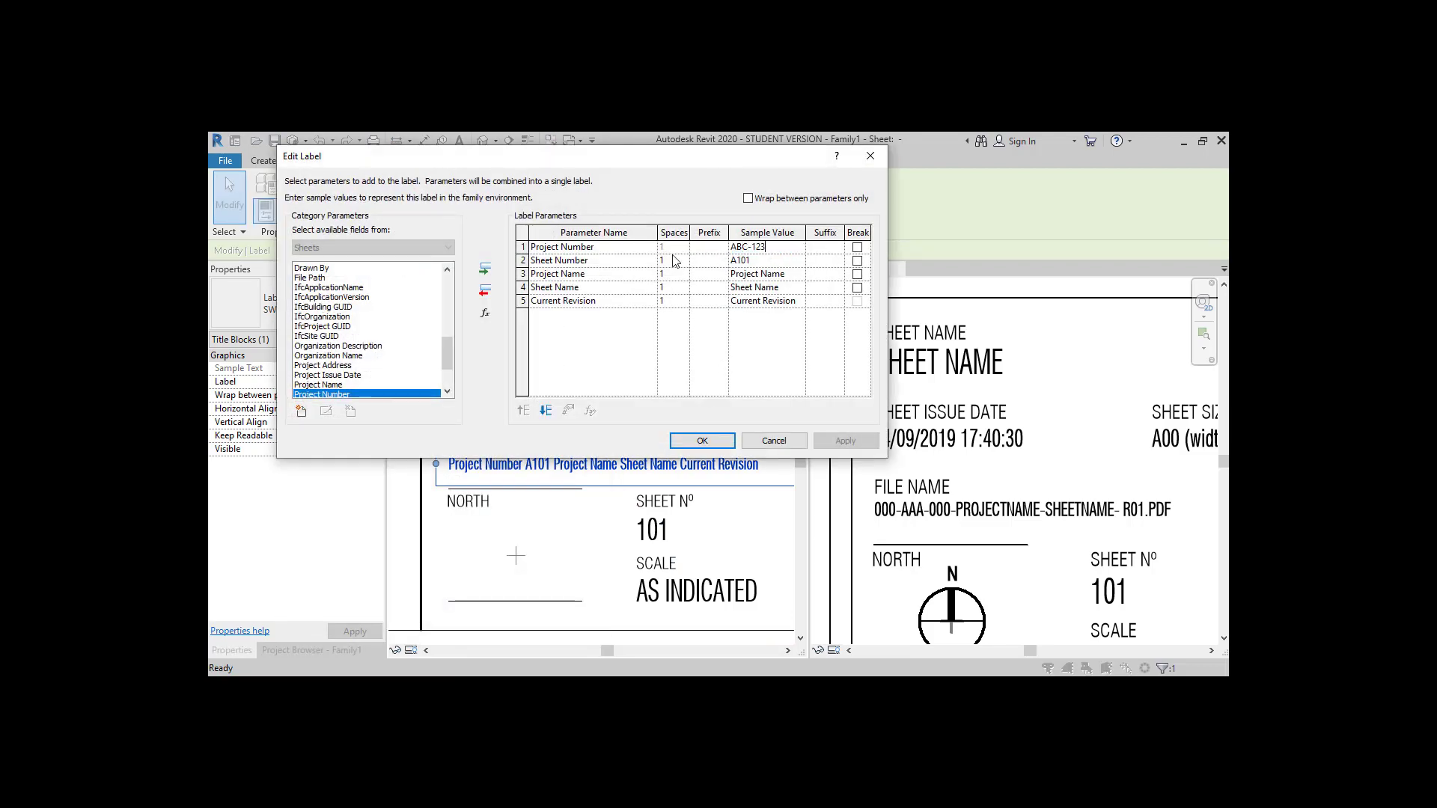
click(767, 263)
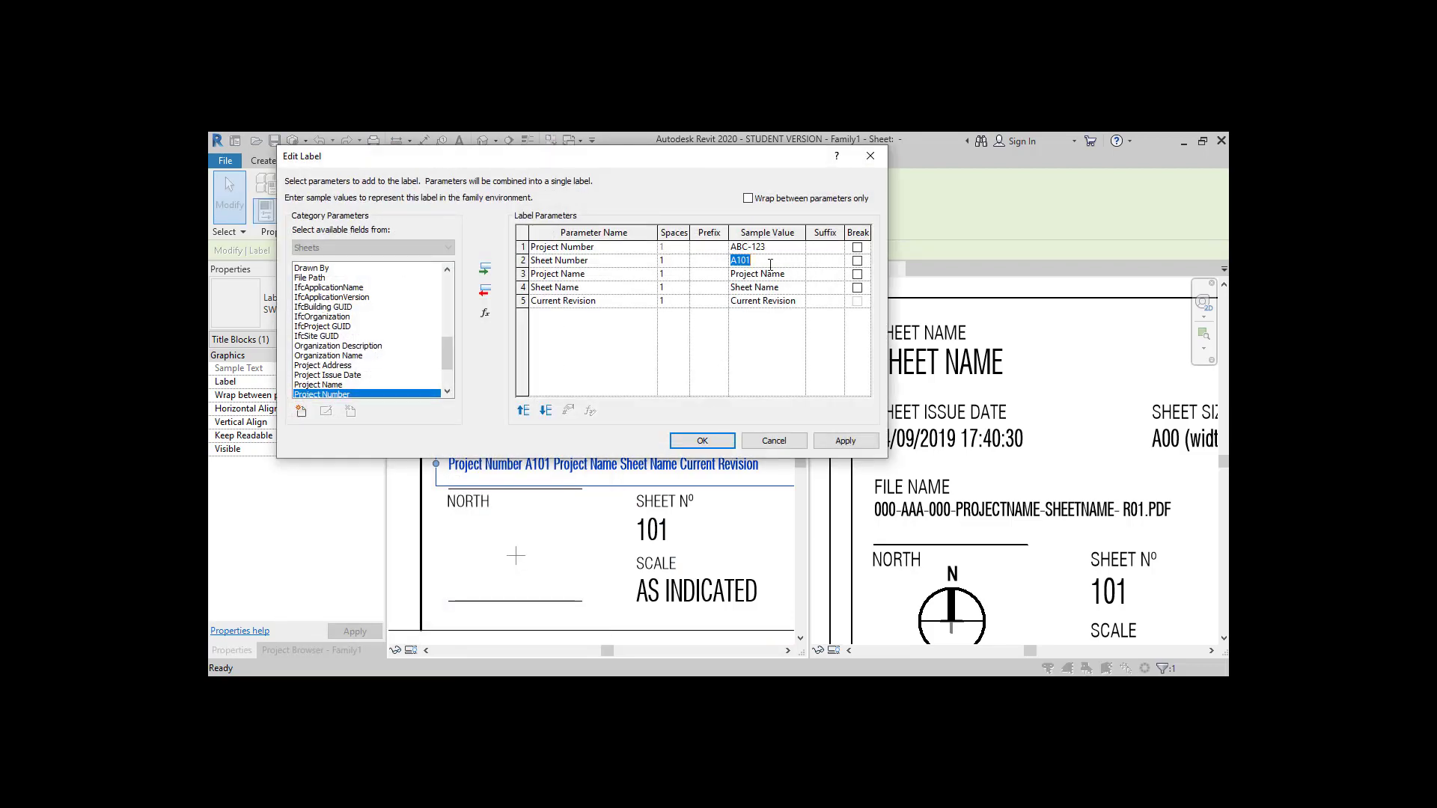
click(795, 261)
key(Down)
text(-)
Set the sample values SHEETNAME, R01 and PROJECTNAME for Sheet Name, Current Revision and Project Name, with a .pdf suffix on the revision
click(788, 292)
text(SHEET)
click(801, 303)
text(R)
click(796, 276)
text(PROJECTNAME)
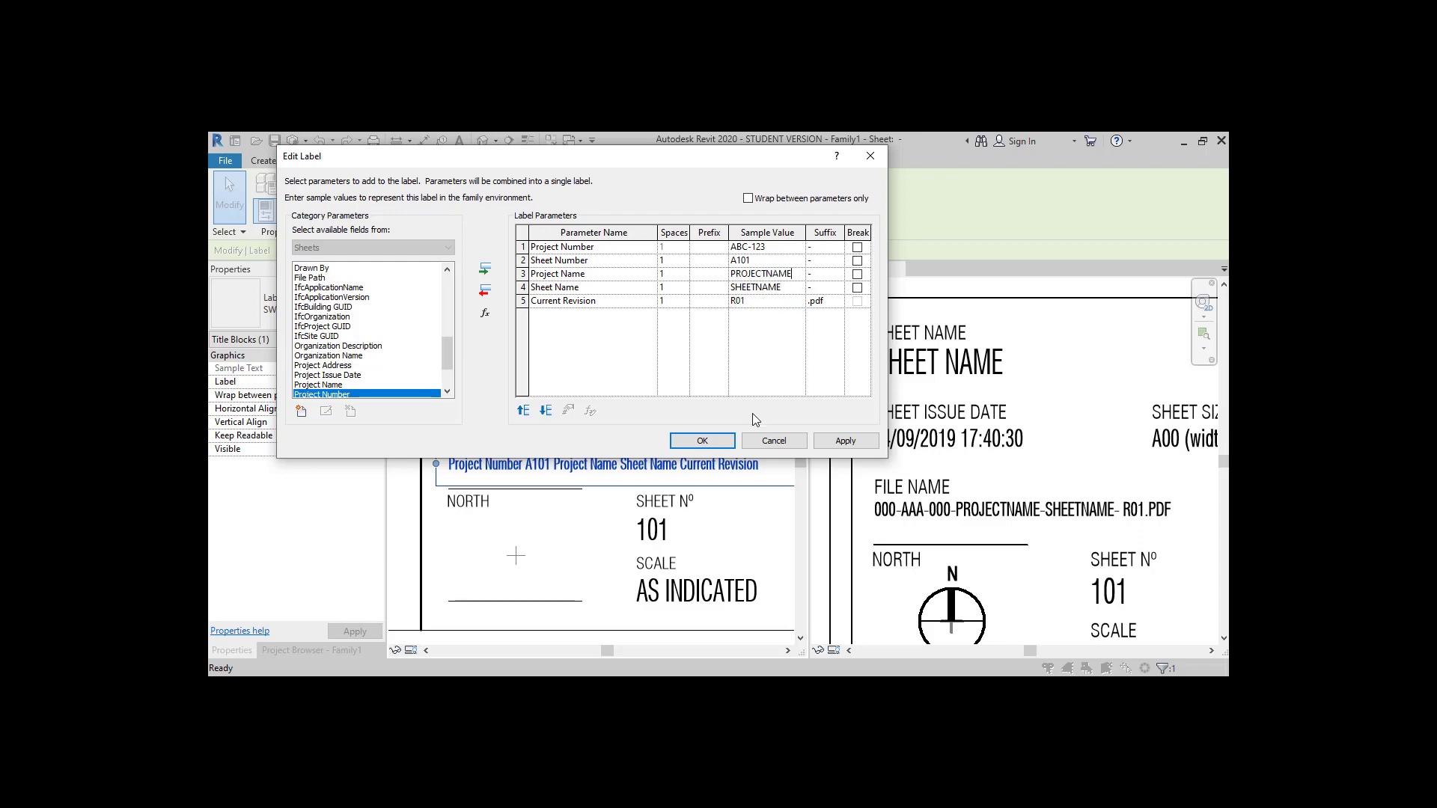
click(702, 440)
click(492, 420)
Start a new label beneath the SHEET SIZE caption and begin adding a shared parameter for it
scroll(504, 401, down, 4)
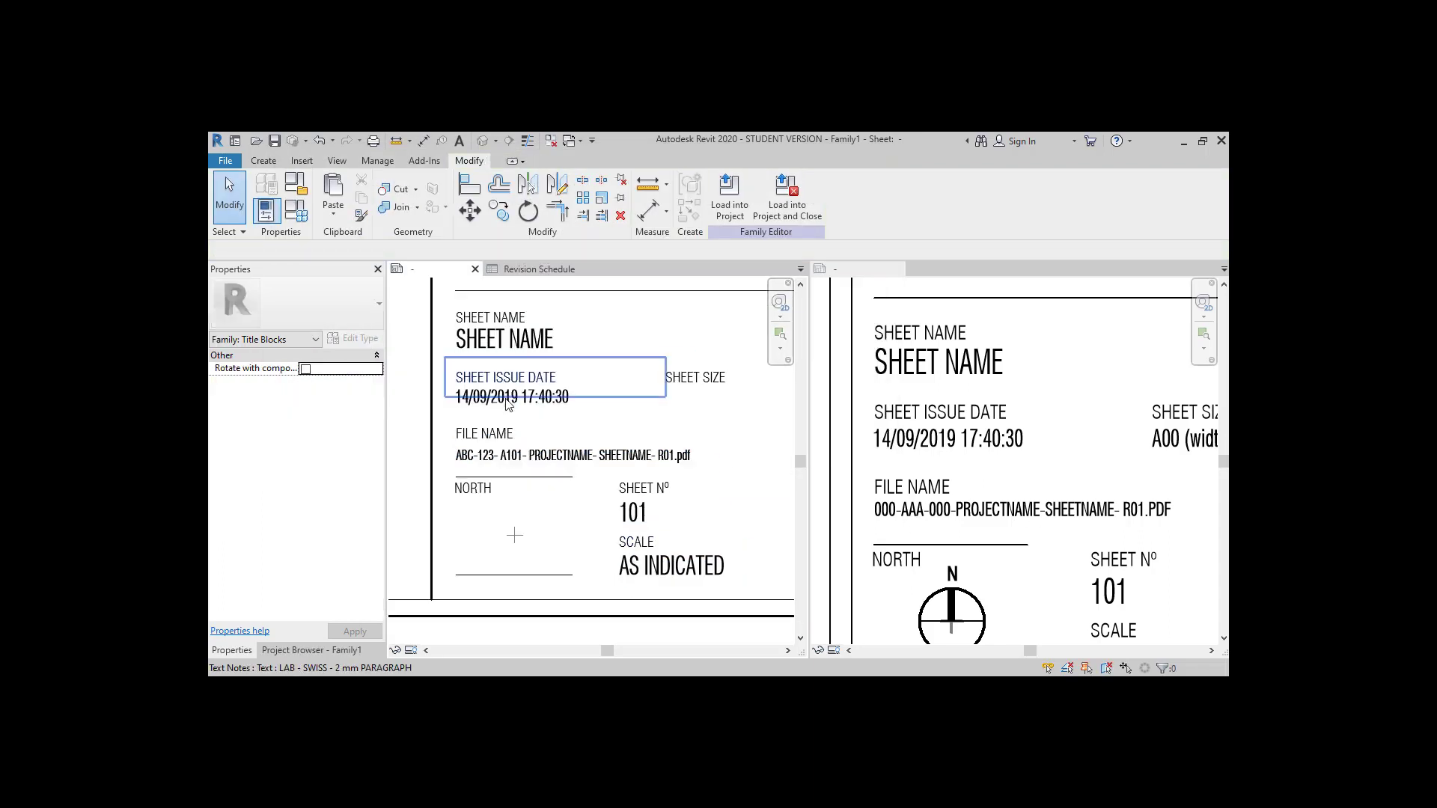
scroll(626, 425, up, 5)
scroll(1147, 452, down, 3)
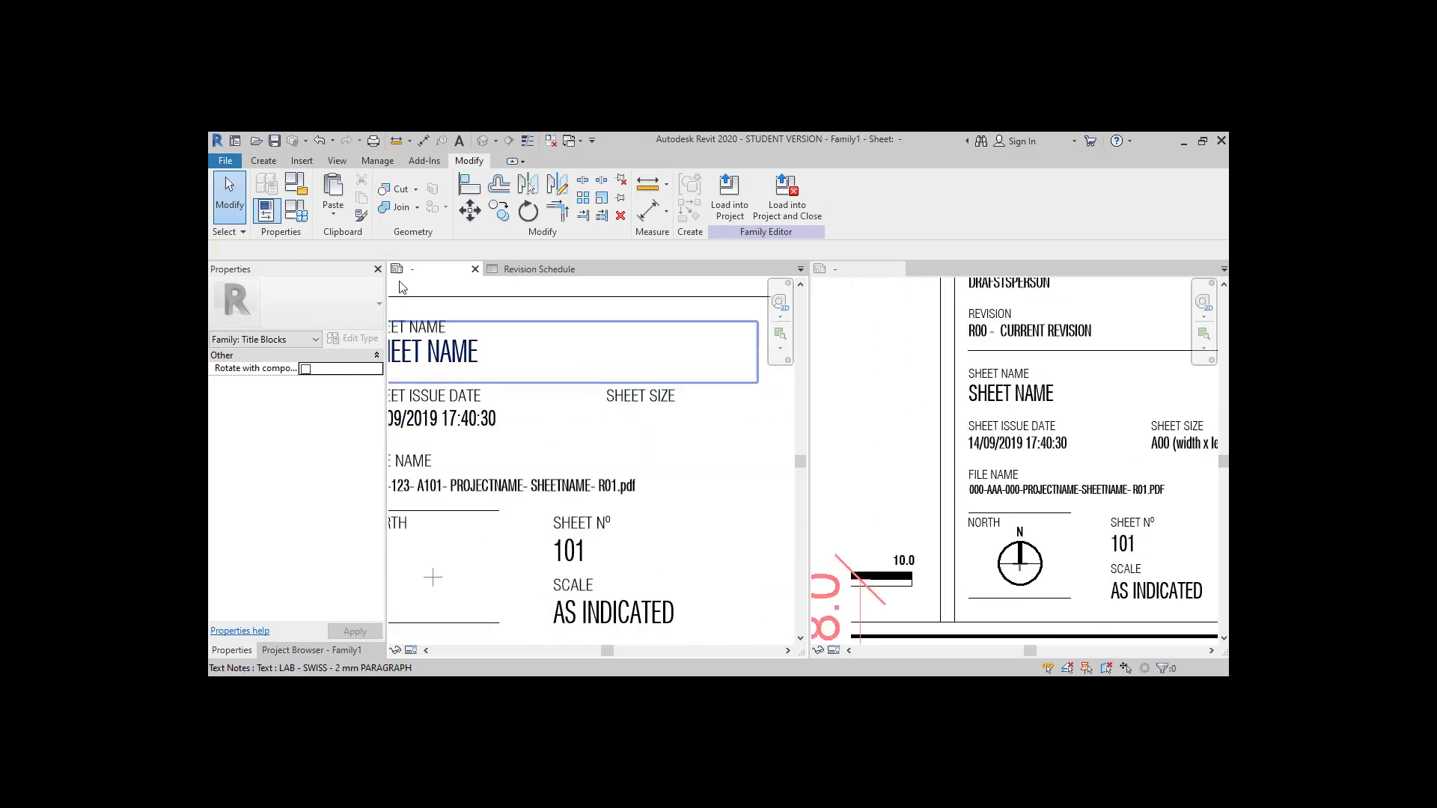
click(263, 160)
click(744, 196)
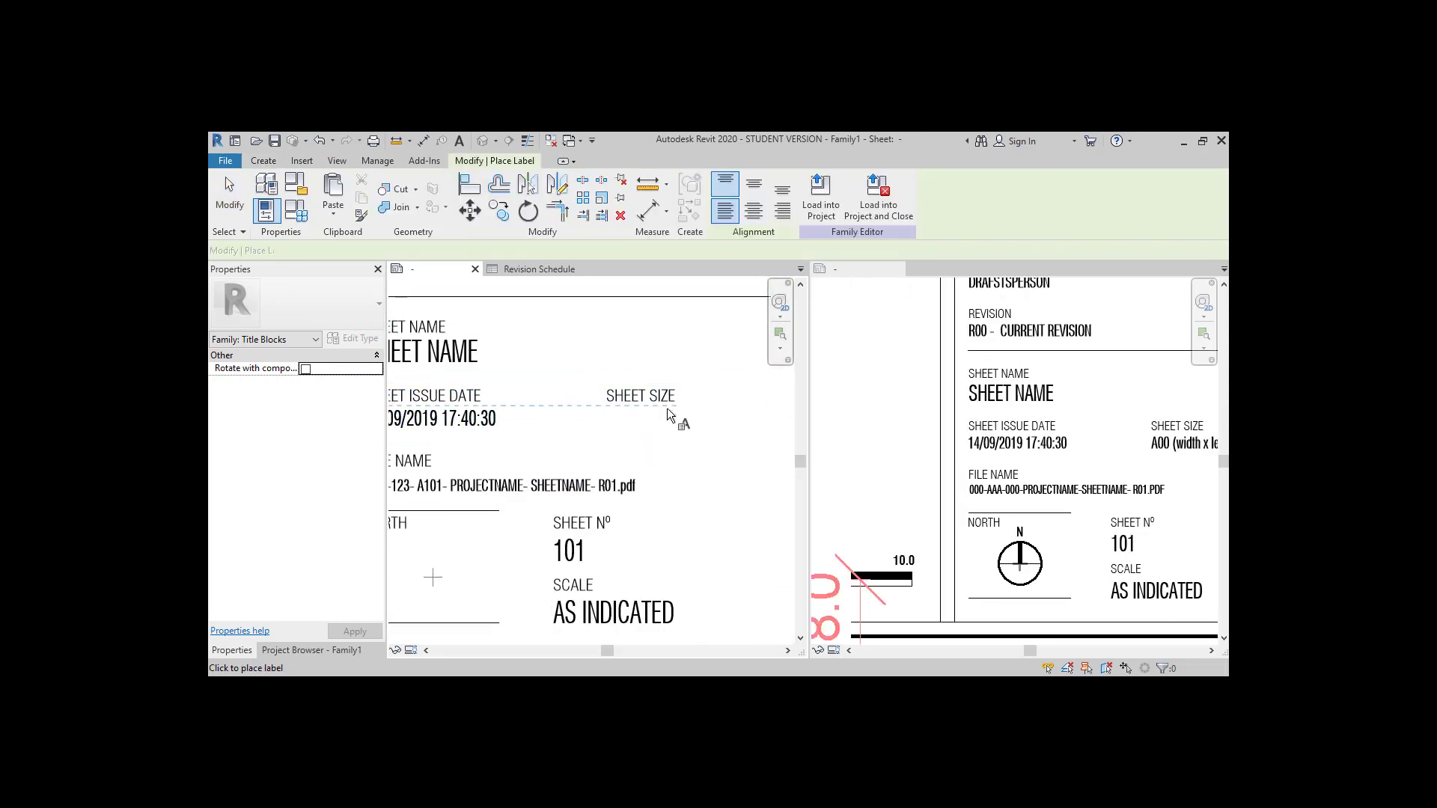
click(608, 412)
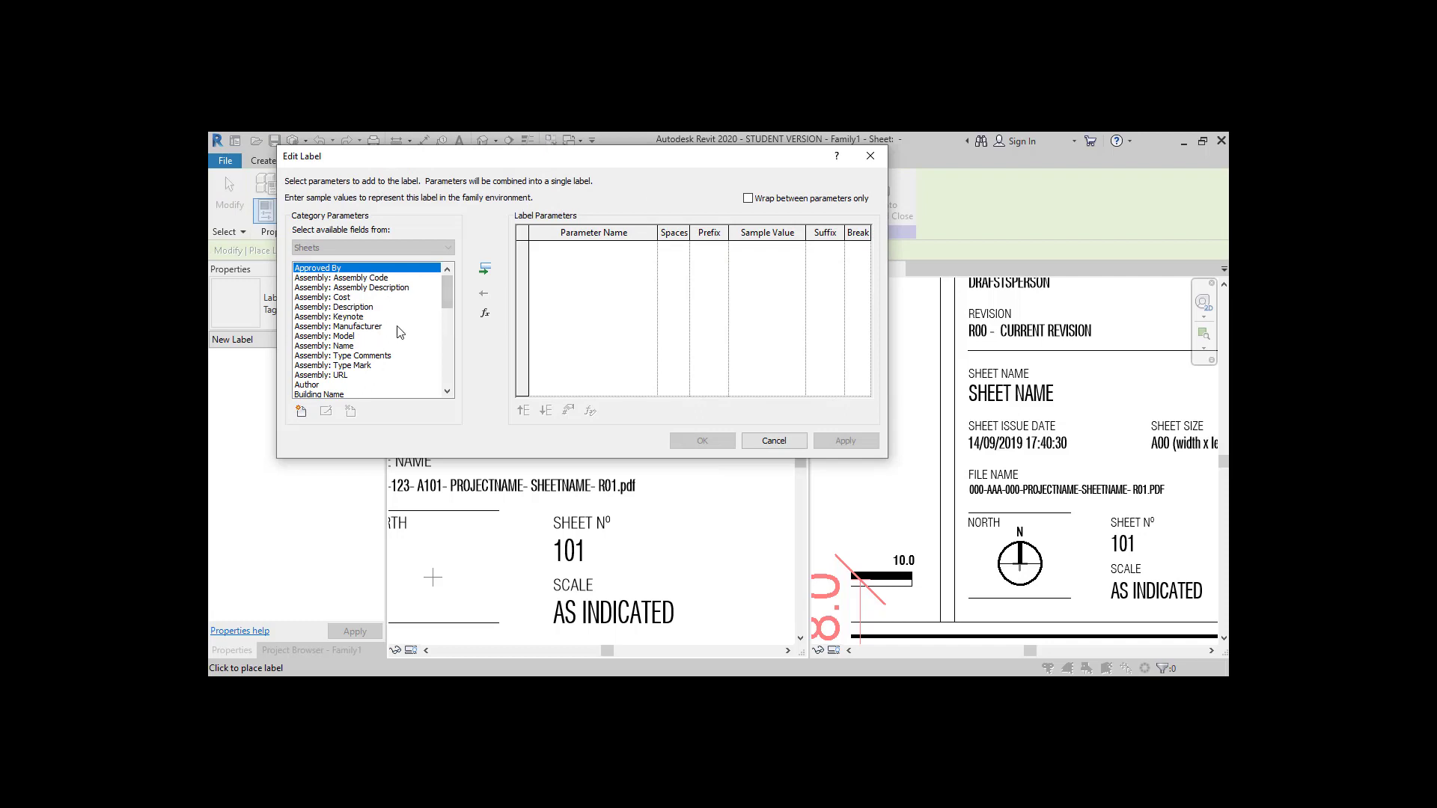
scroll(352, 345, down, 8)
click(353, 355)
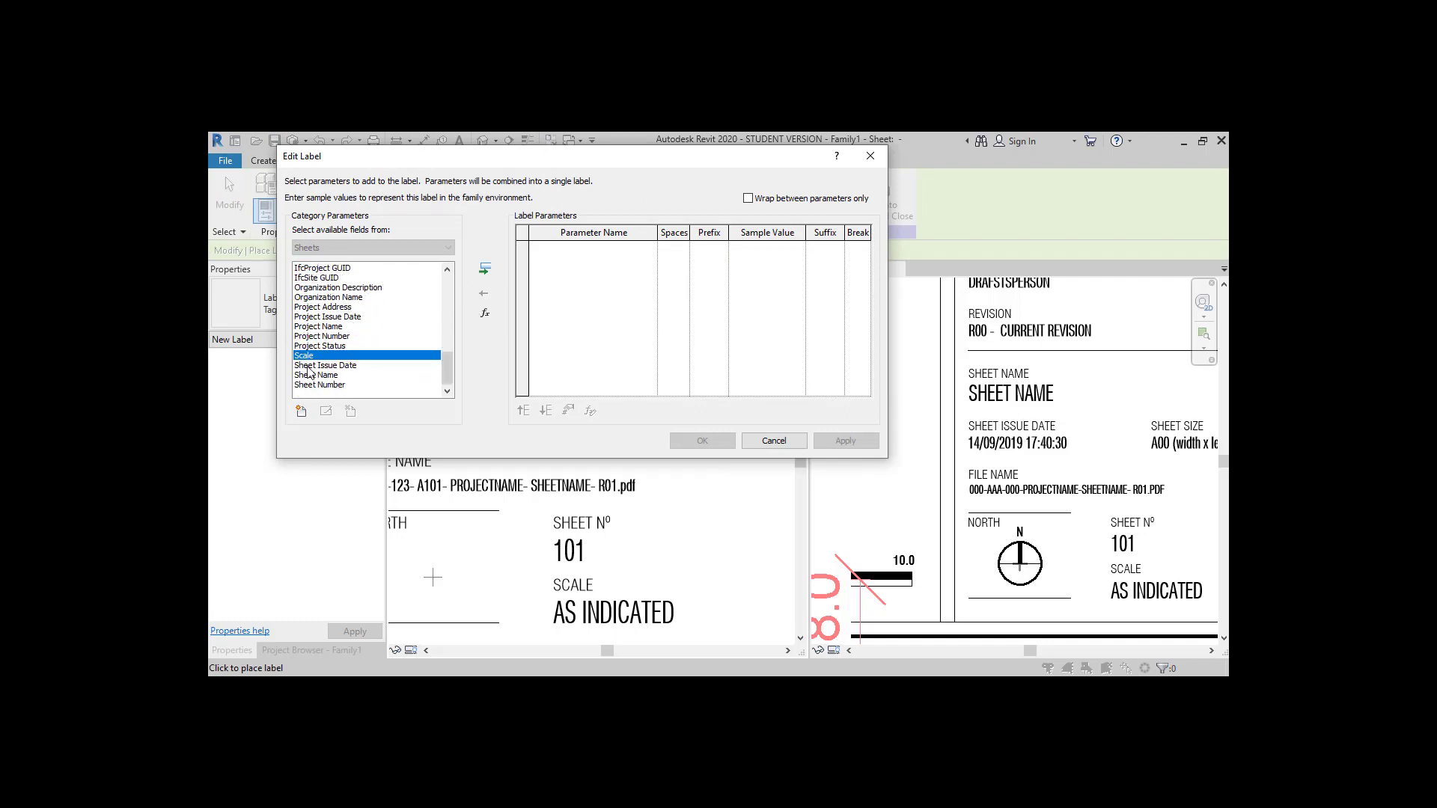
click(300, 412)
click(621, 268)
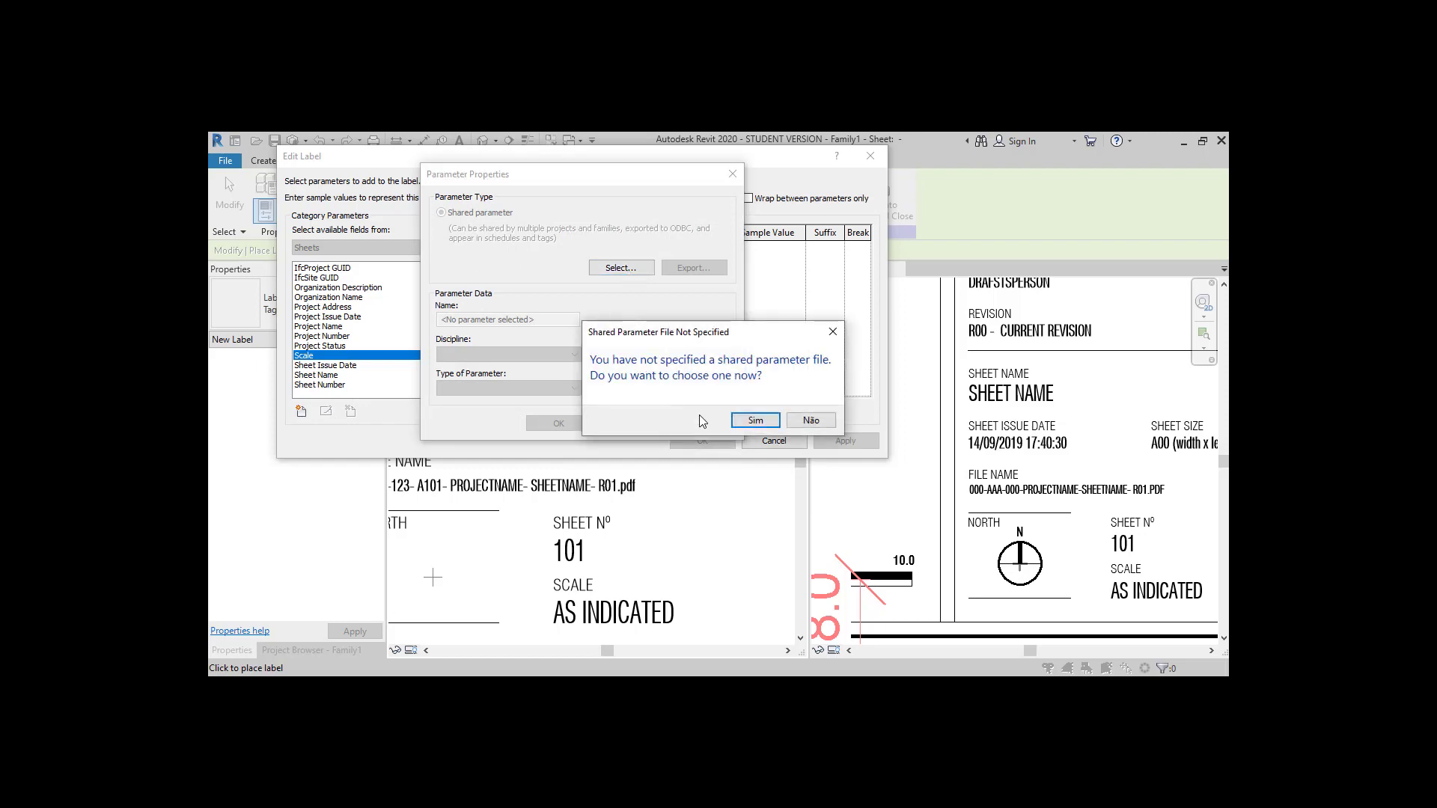
Create a shared parameter file named TITLEBLOCKPARAMETER in the Documents folder
click(754, 420)
click(626, 190)
key(Escape)
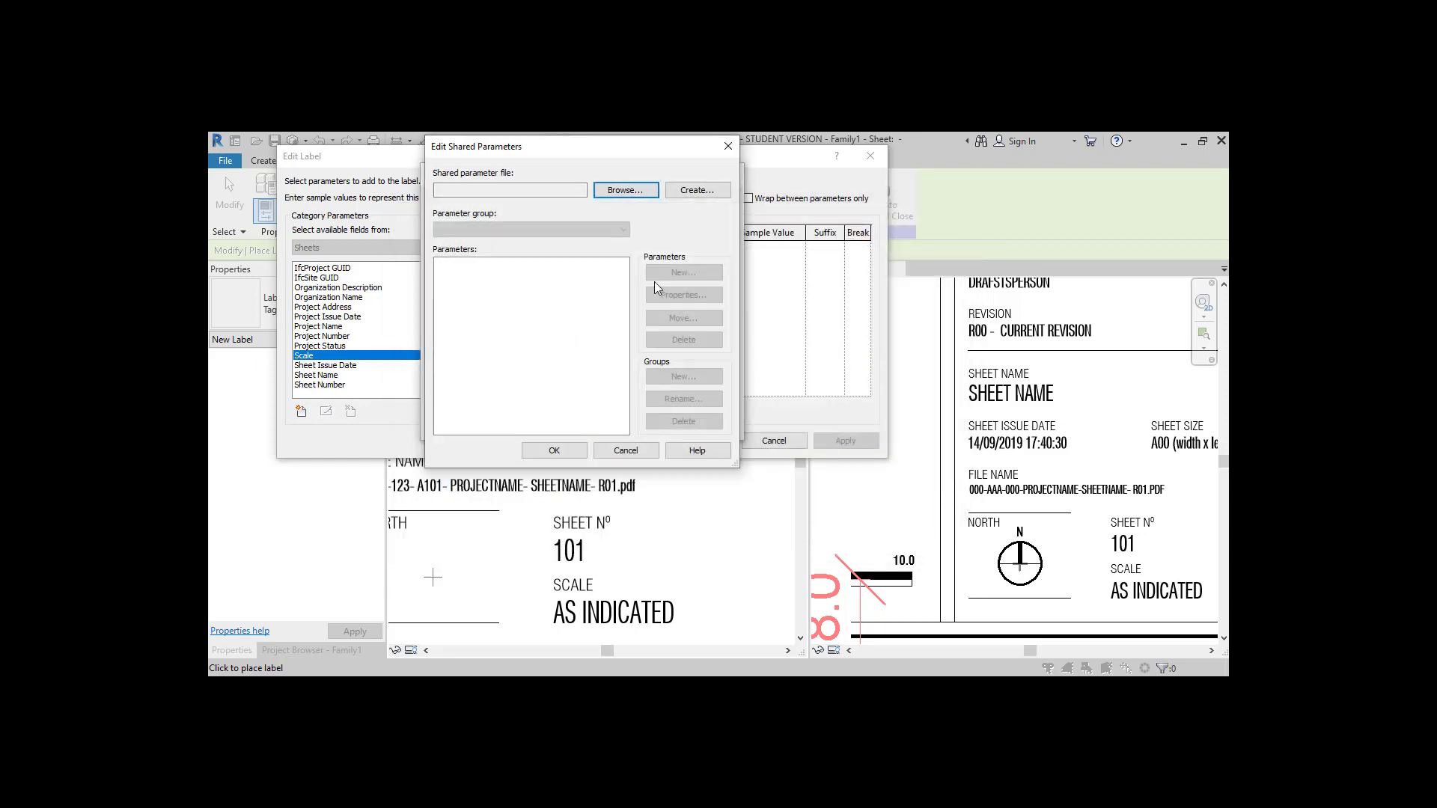
click(697, 190)
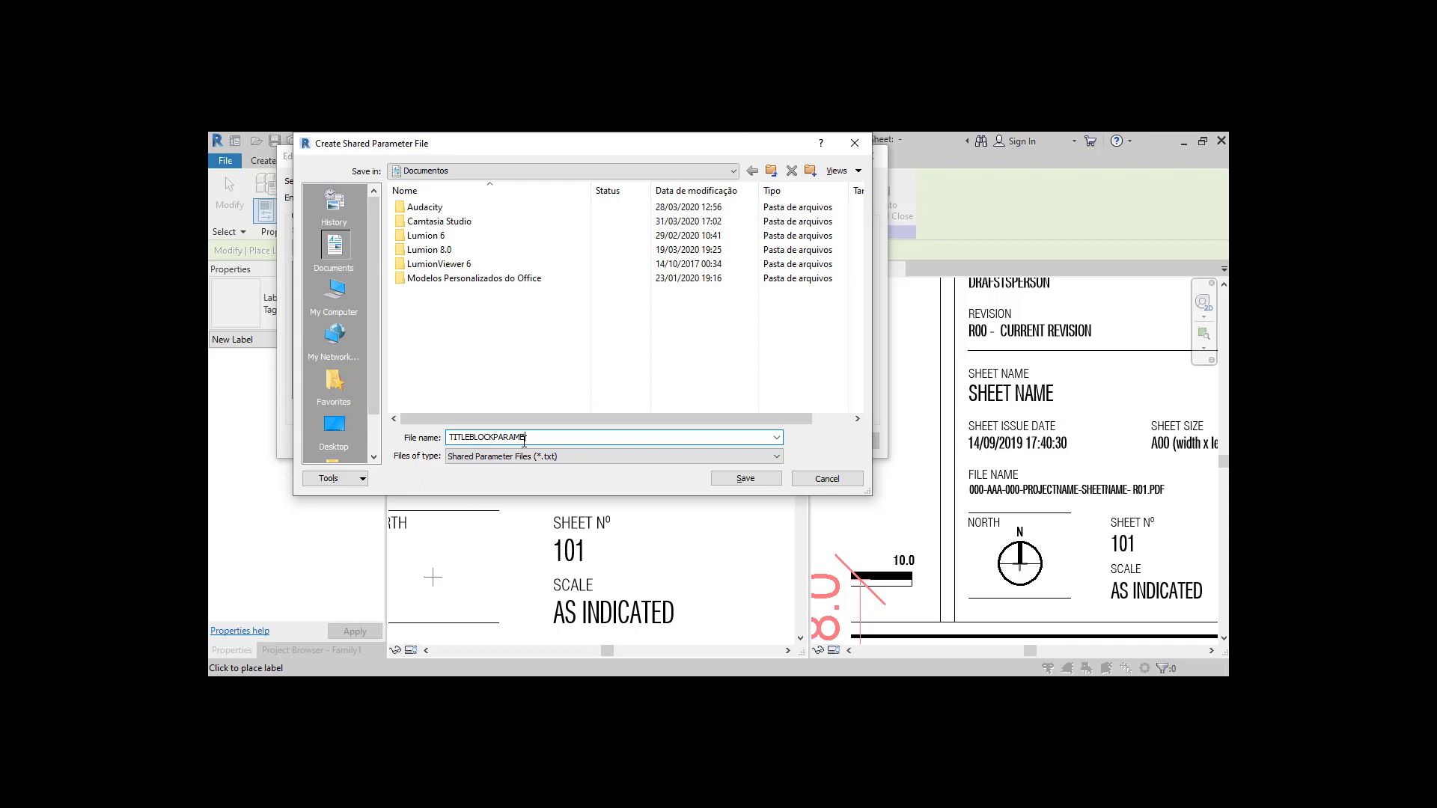
text(TITLEBLOCKPARAMETER)
key(Return)
Create a parameter group named SHEET in the shared parameter file
click(563, 229)
click(683, 376)
text(SHEET)
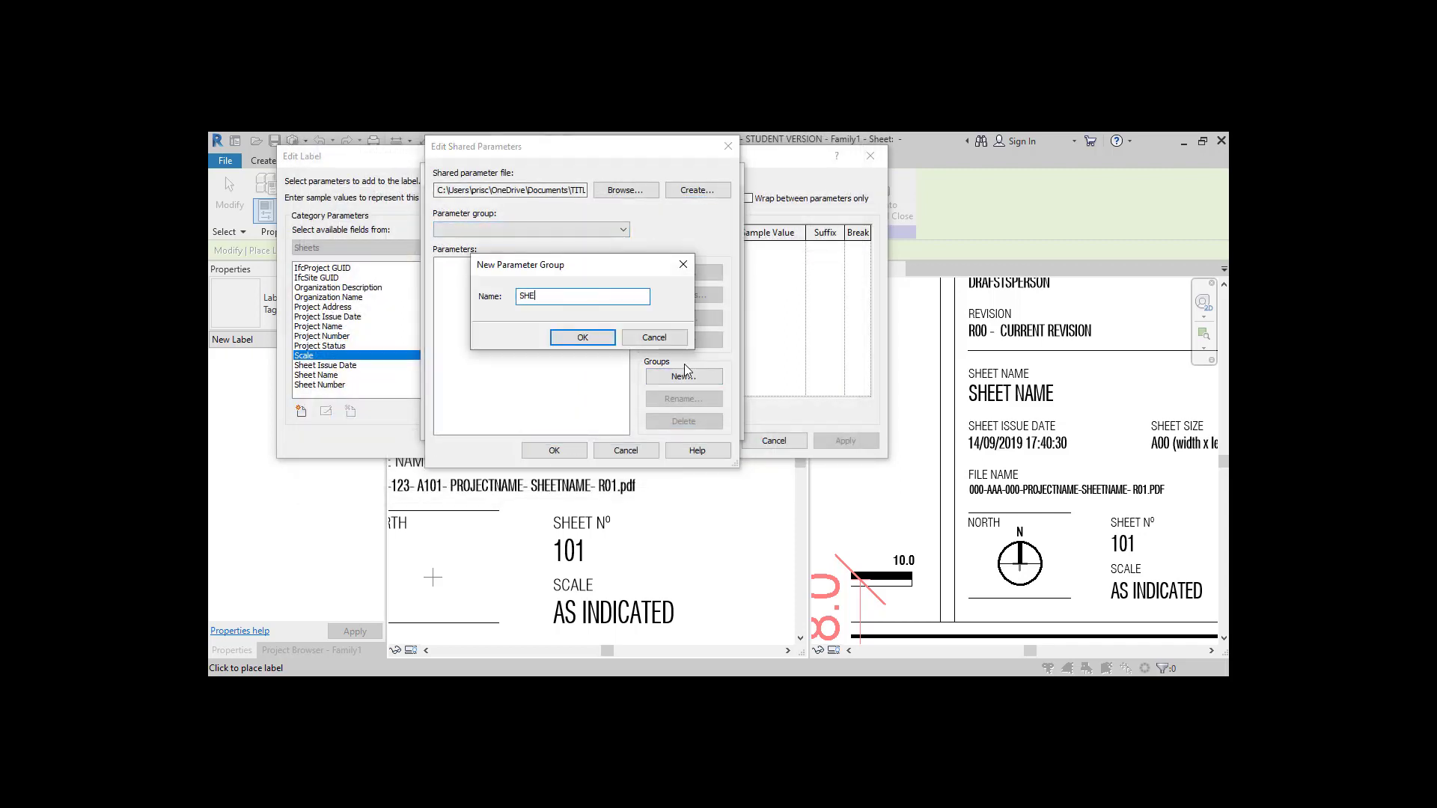
key(Return)
Create a Text parameter named Sheet Size in the SHEET group and make it available to the label
click(695, 276)
text(Sheet Size)
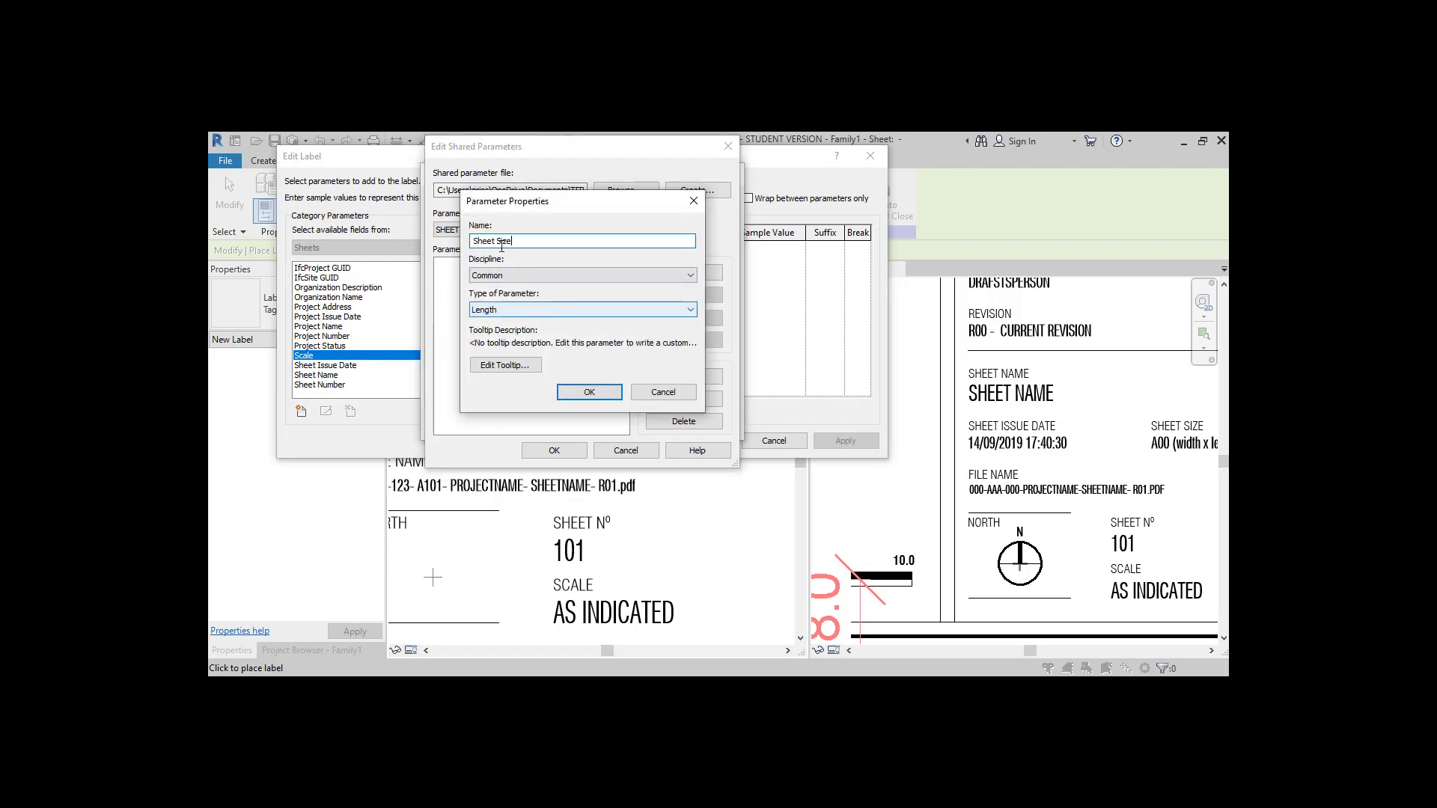
click(527, 307)
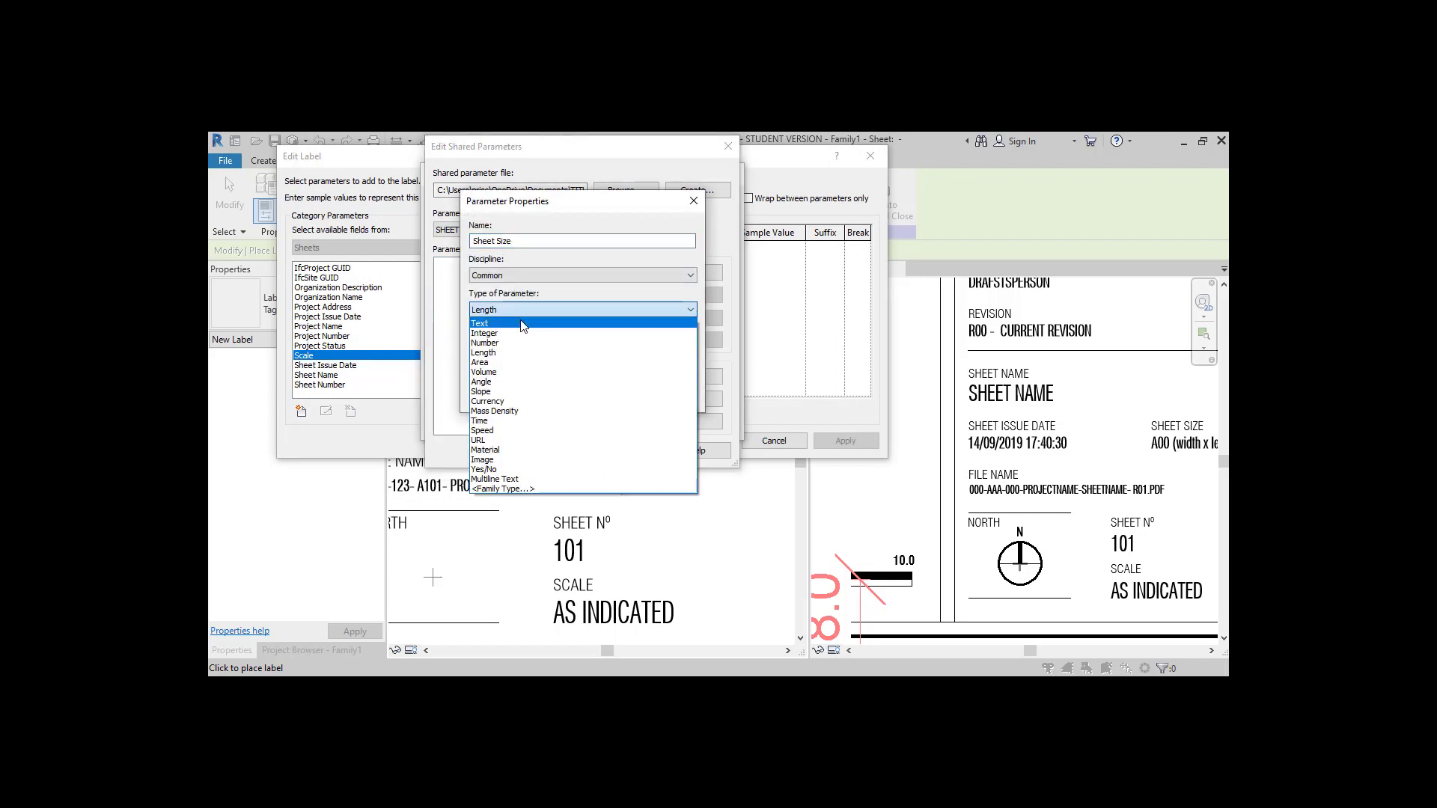
click(522, 324)
click(576, 391)
click(572, 452)
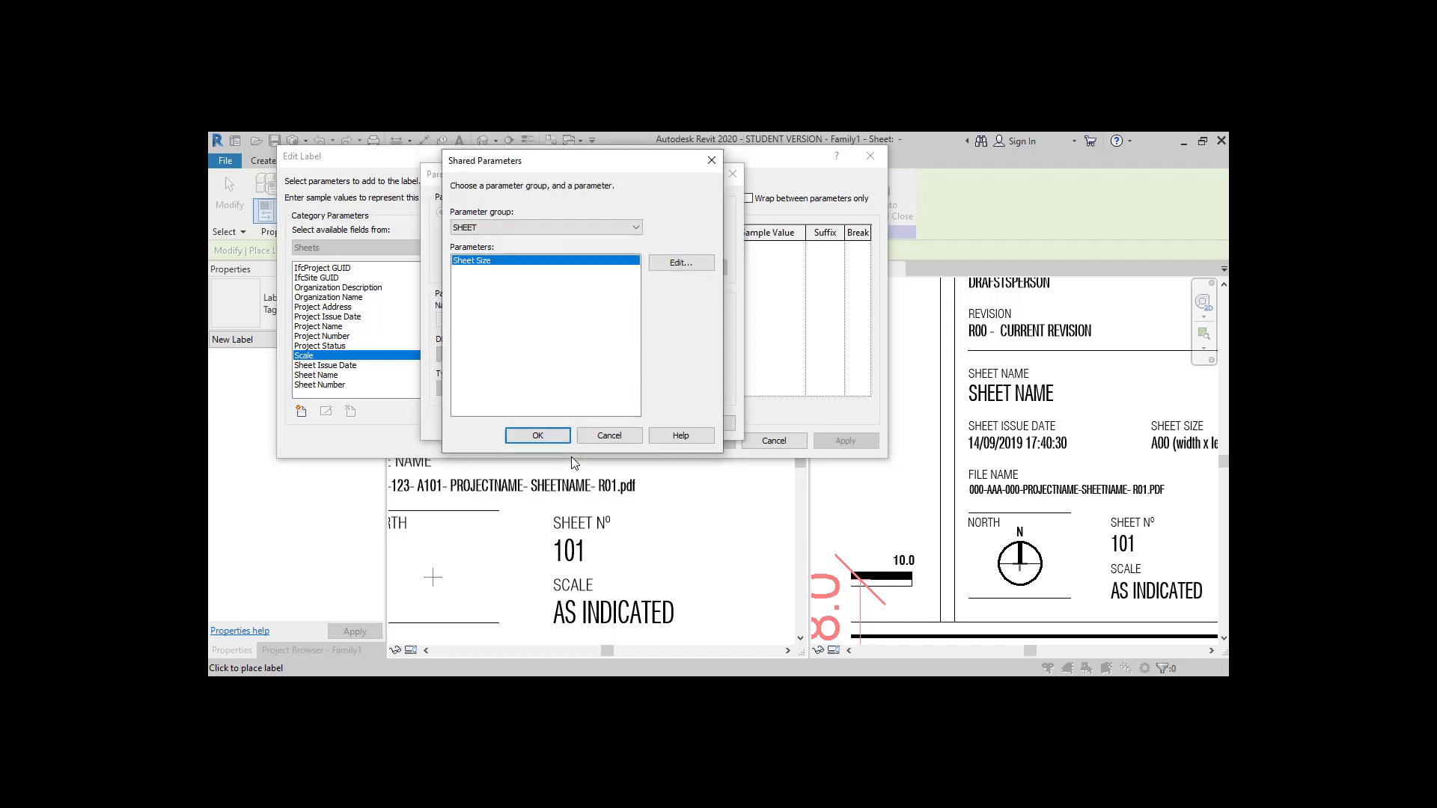
click(539, 436)
click(561, 421)
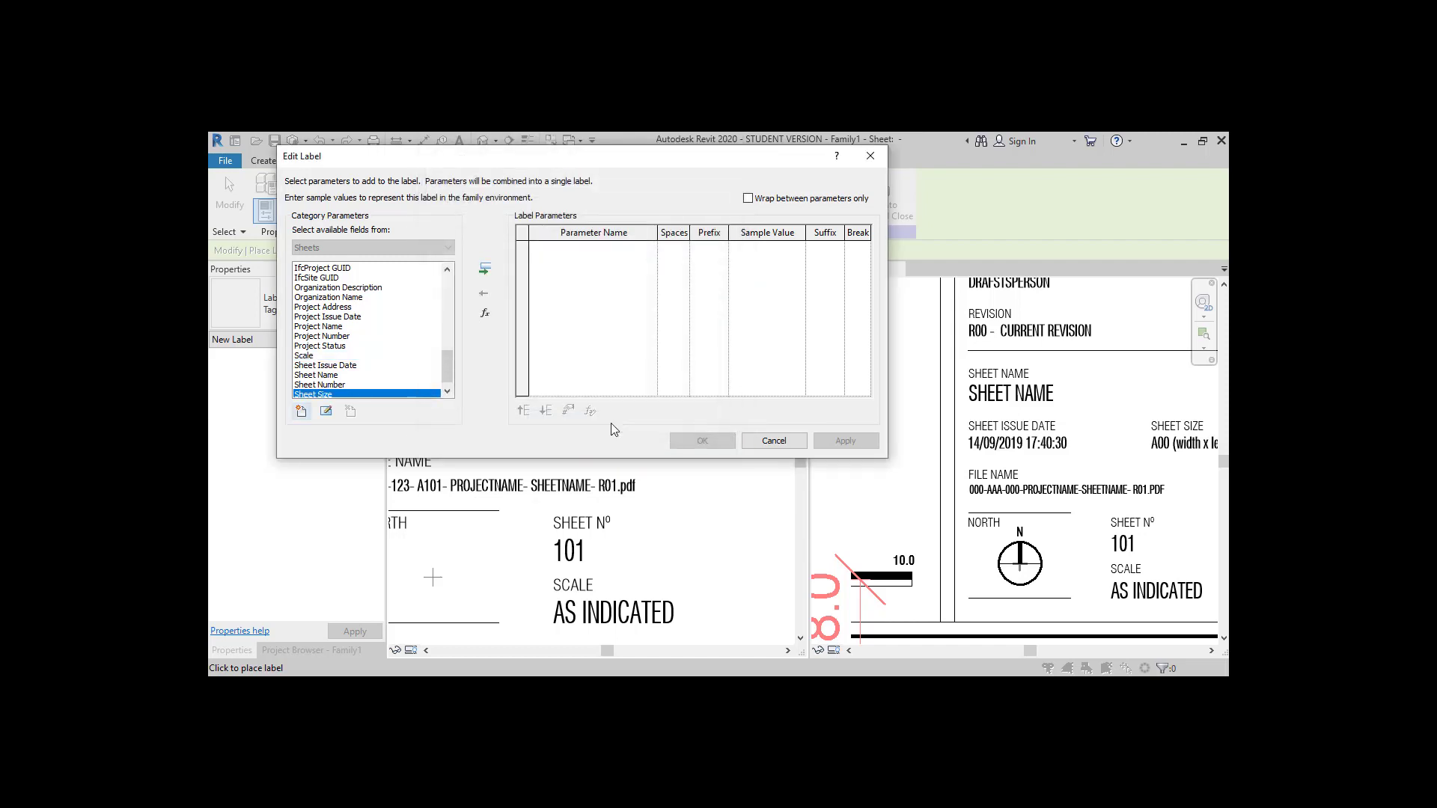
Add Sheet Size to the label with the sample value A3 Landscape and place it under the SHEET SIZE caption
click(484, 268)
text(A3 Landscape)
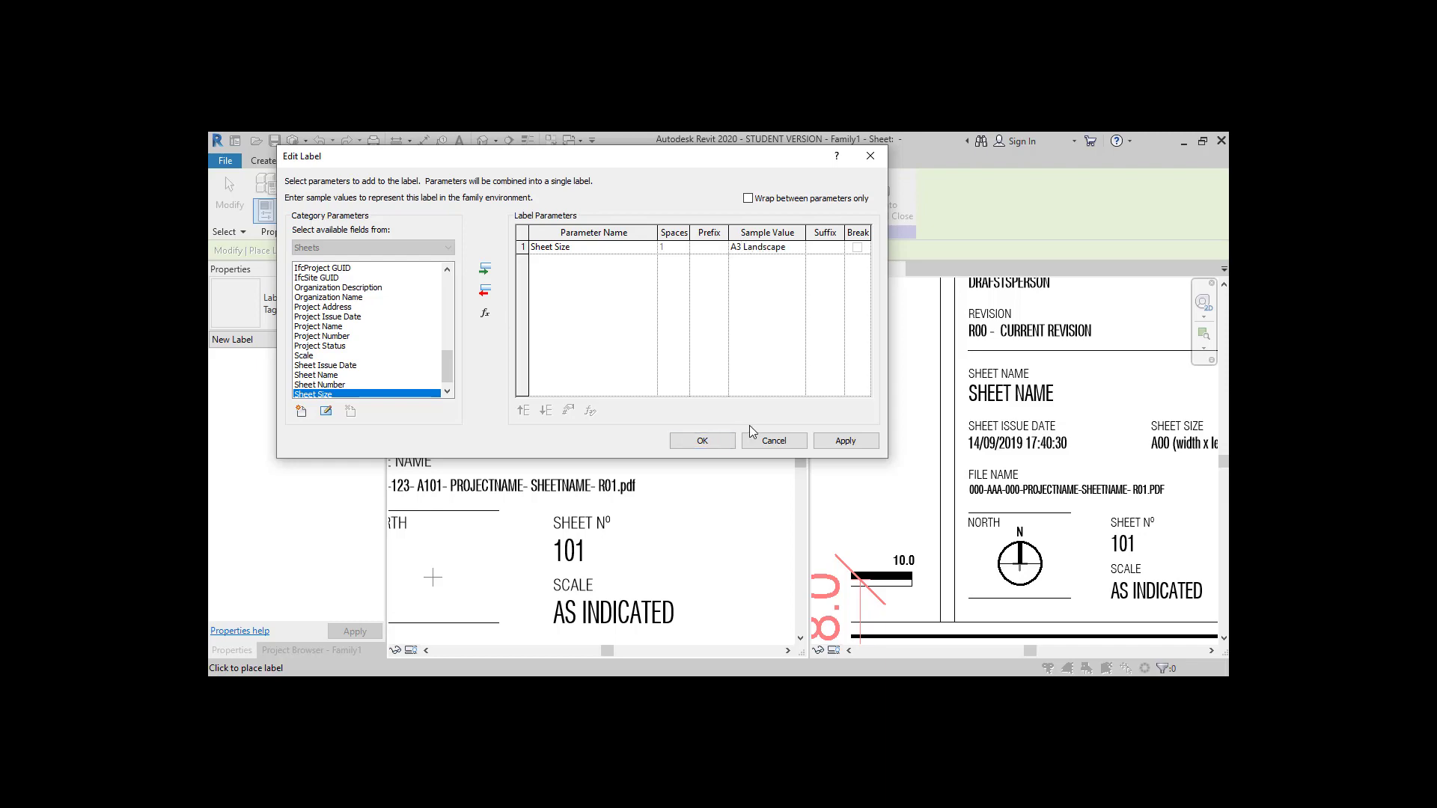
click(702, 440)
scroll(419, 449, down, 3)
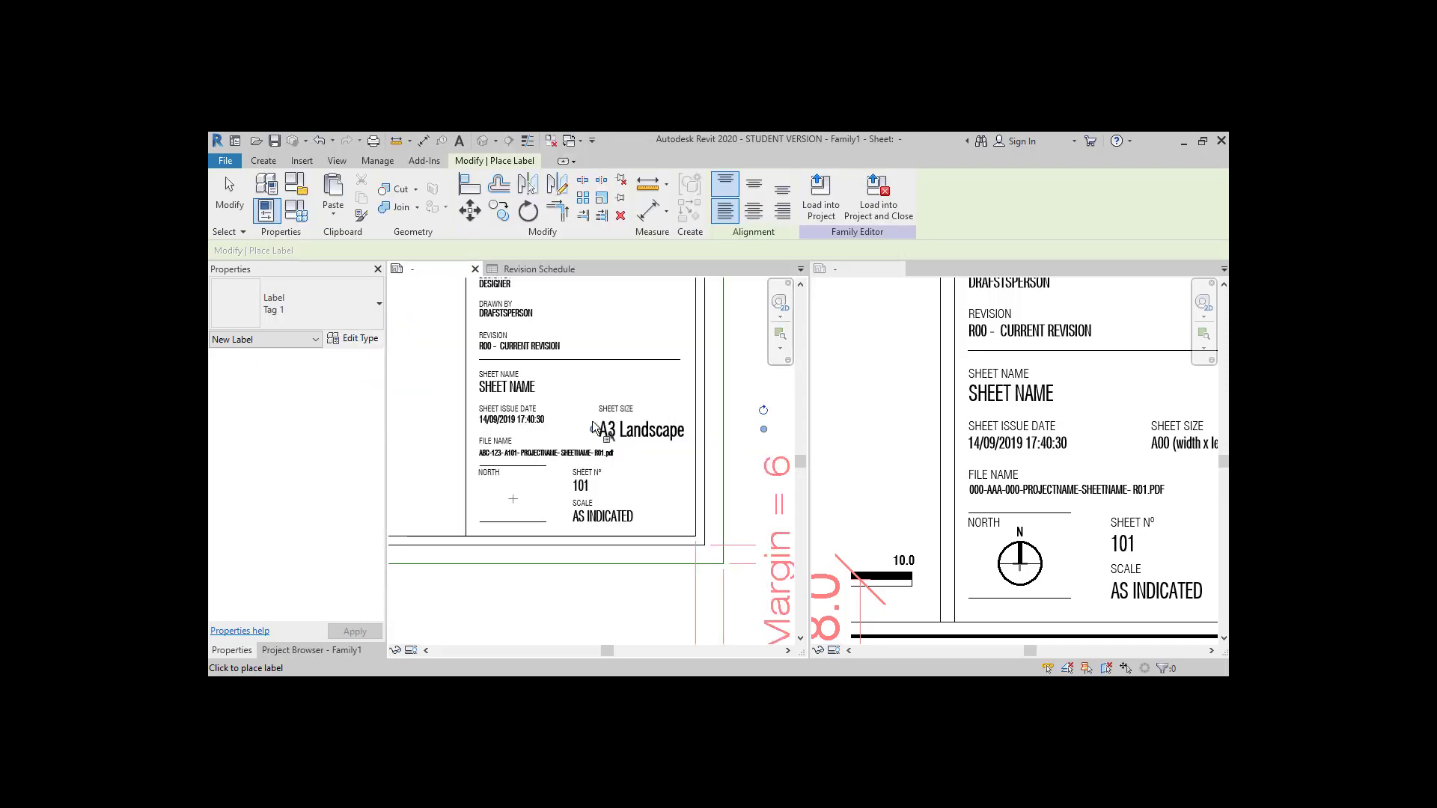
Set the new sheet size label's type to SWISS - 2.5 mm
click(286, 299)
click(319, 395)
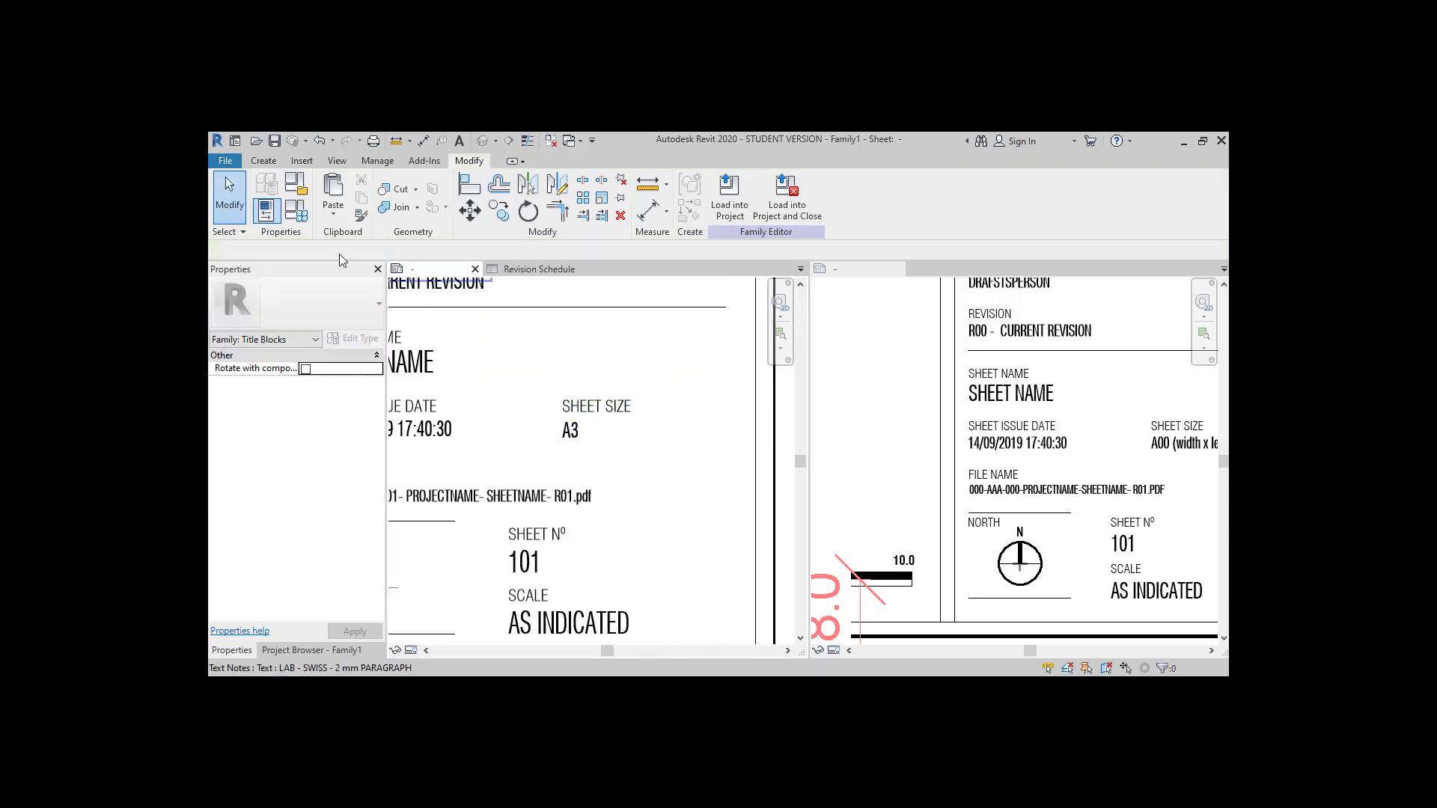
Try to add the shared Sheet Size parameter to the family's parameters
click(297, 212)
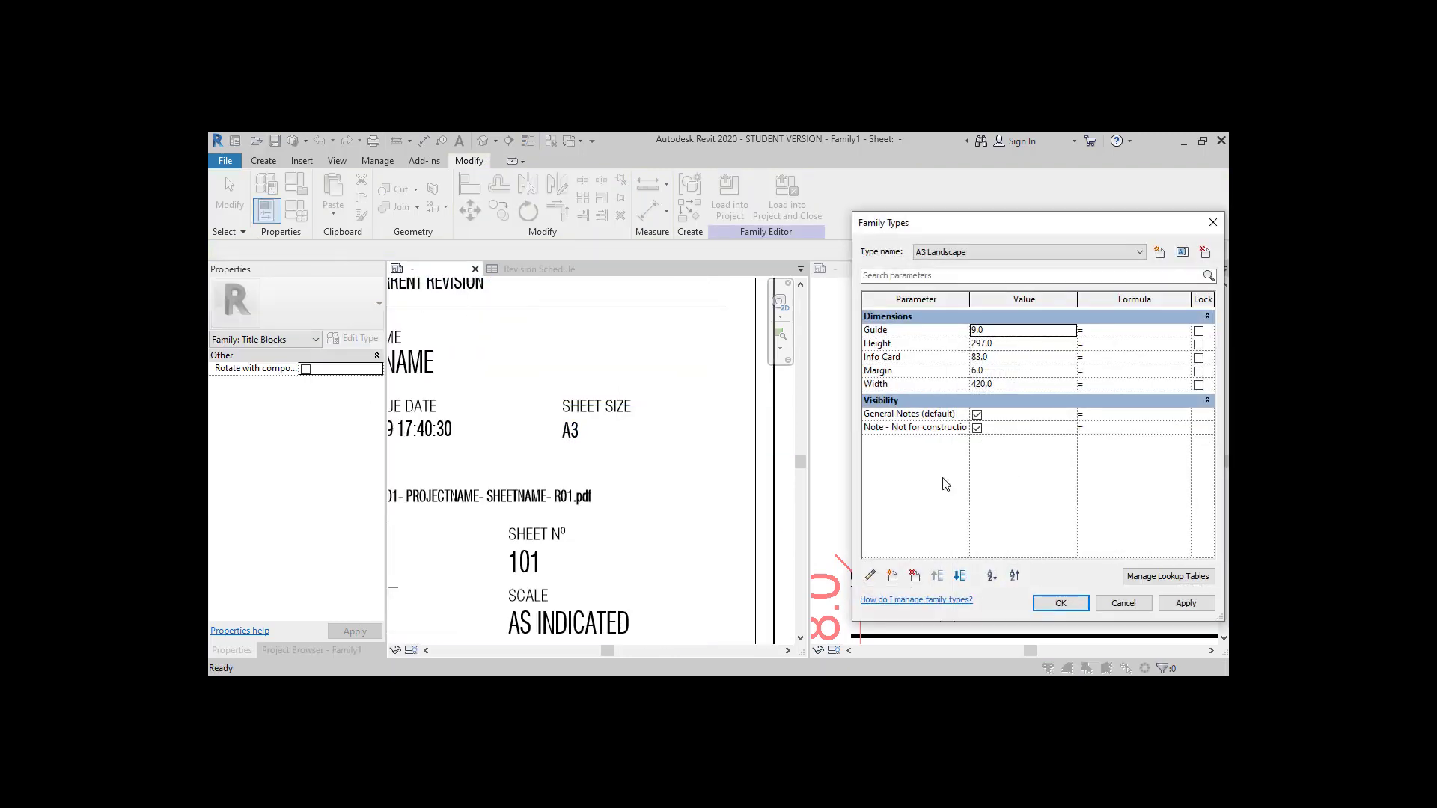
click(892, 576)
click(1074, 441)
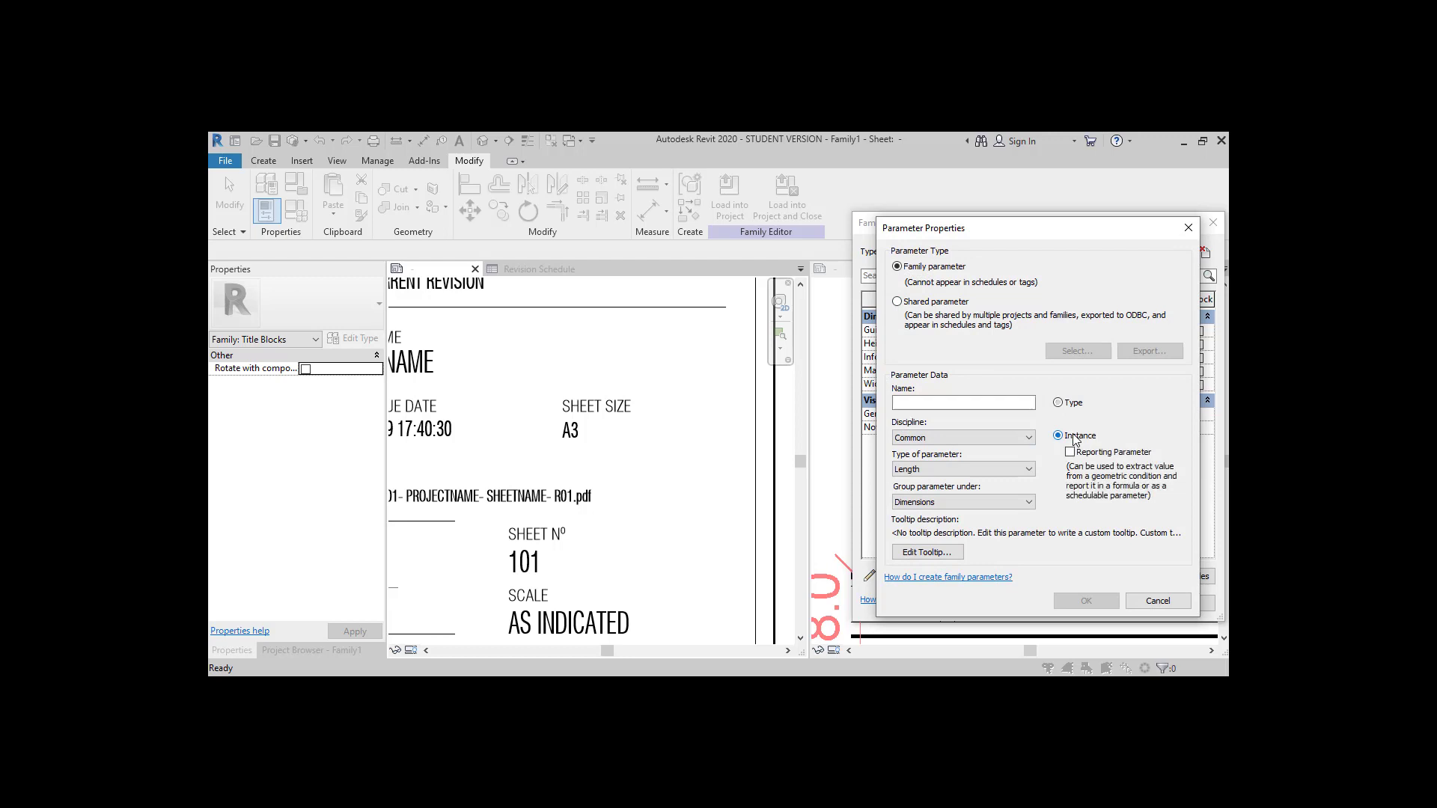
click(990, 405)
text(Sheet Size)
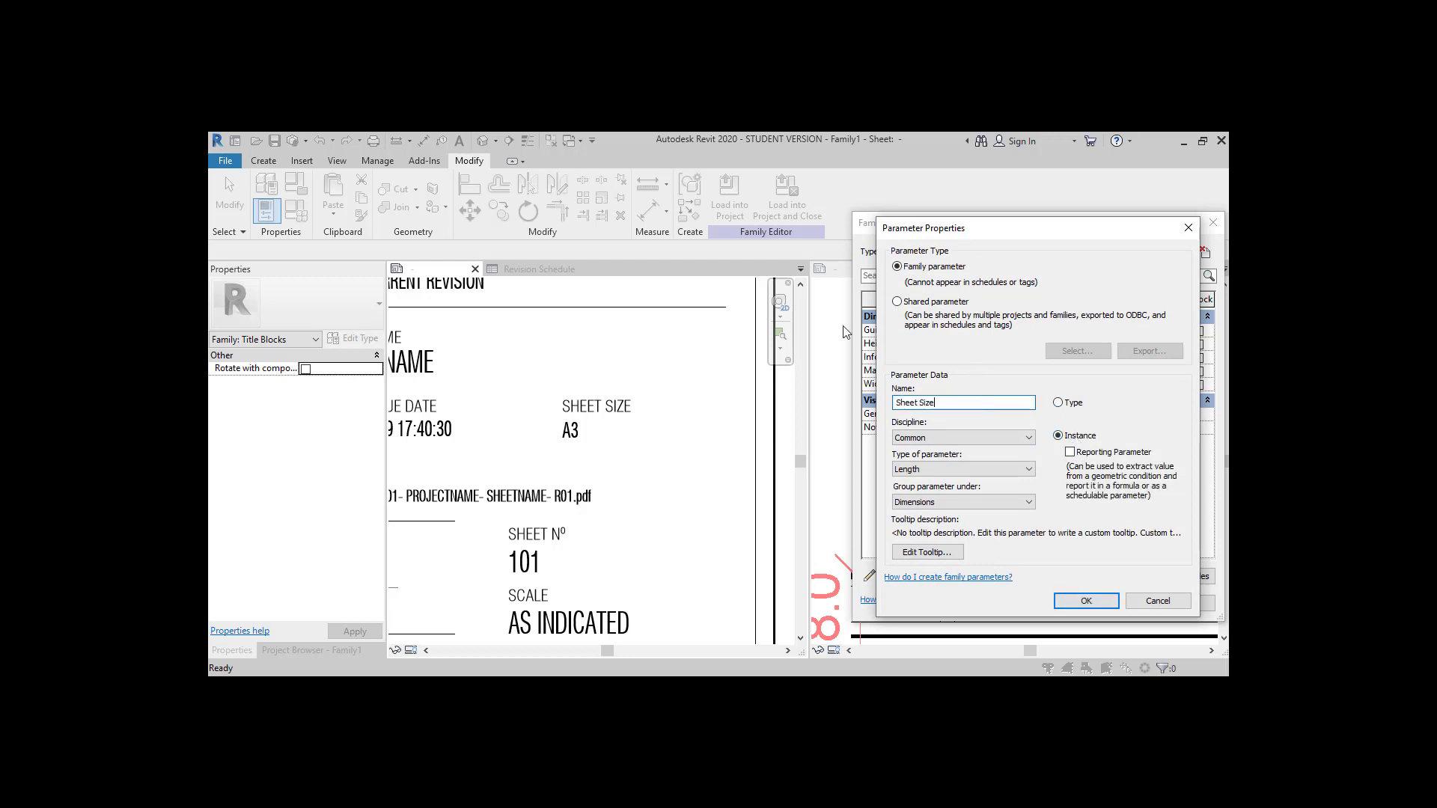
click(898, 301)
click(1078, 351)
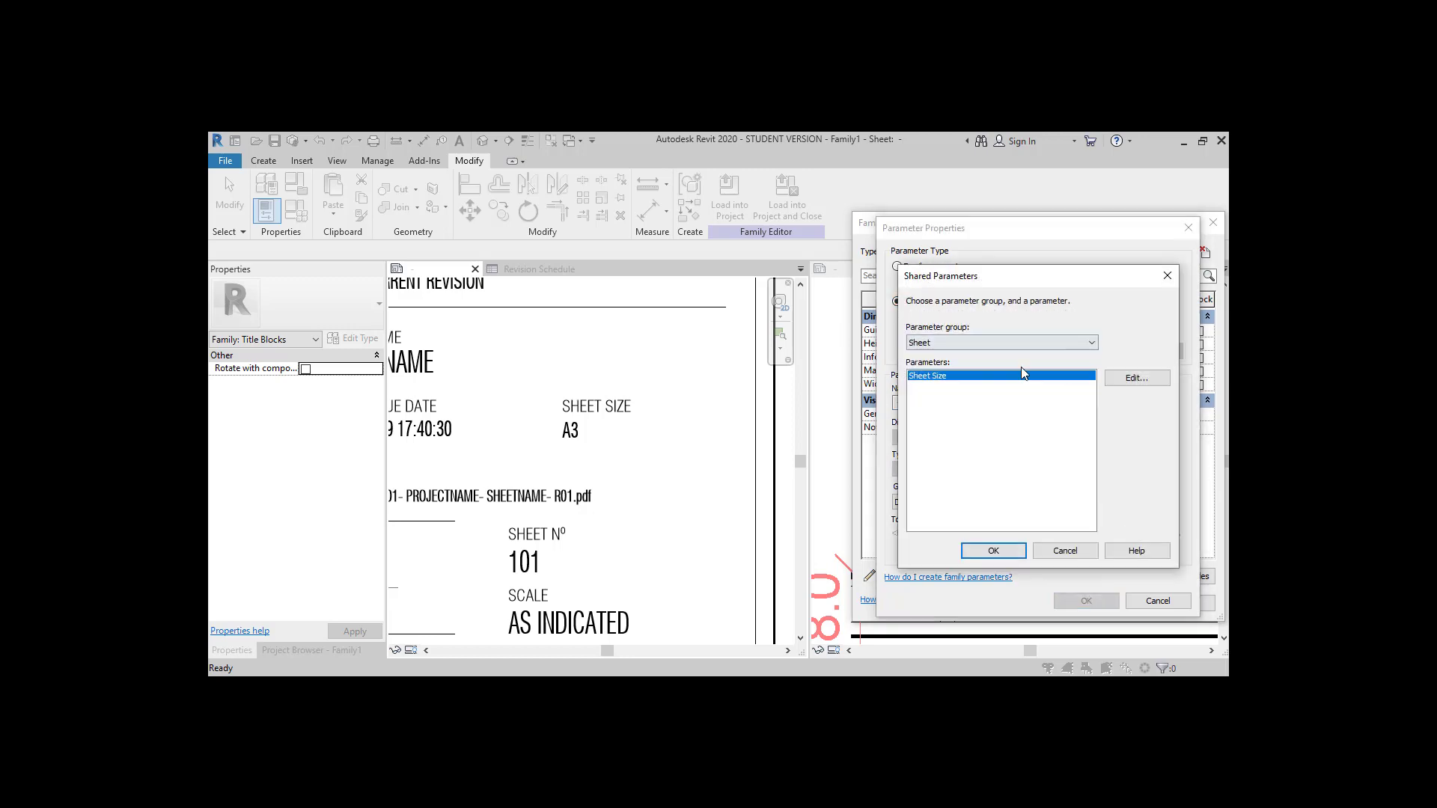
click(995, 550)
click(1086, 601)
Add the shared parameter Sheet Size from the Sheet group to the family as an instance parameter grouped under Text
click(888, 577)
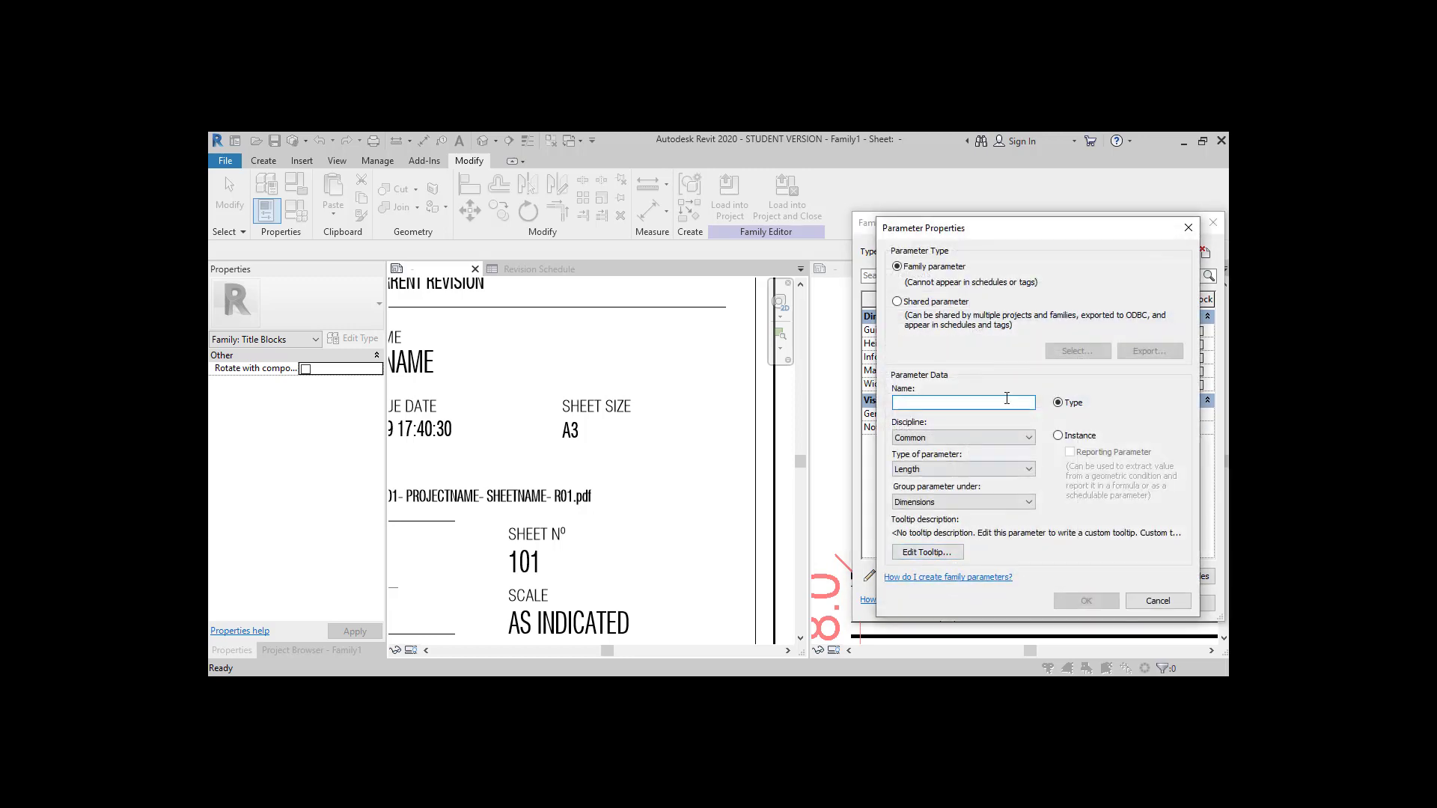
click(940, 302)
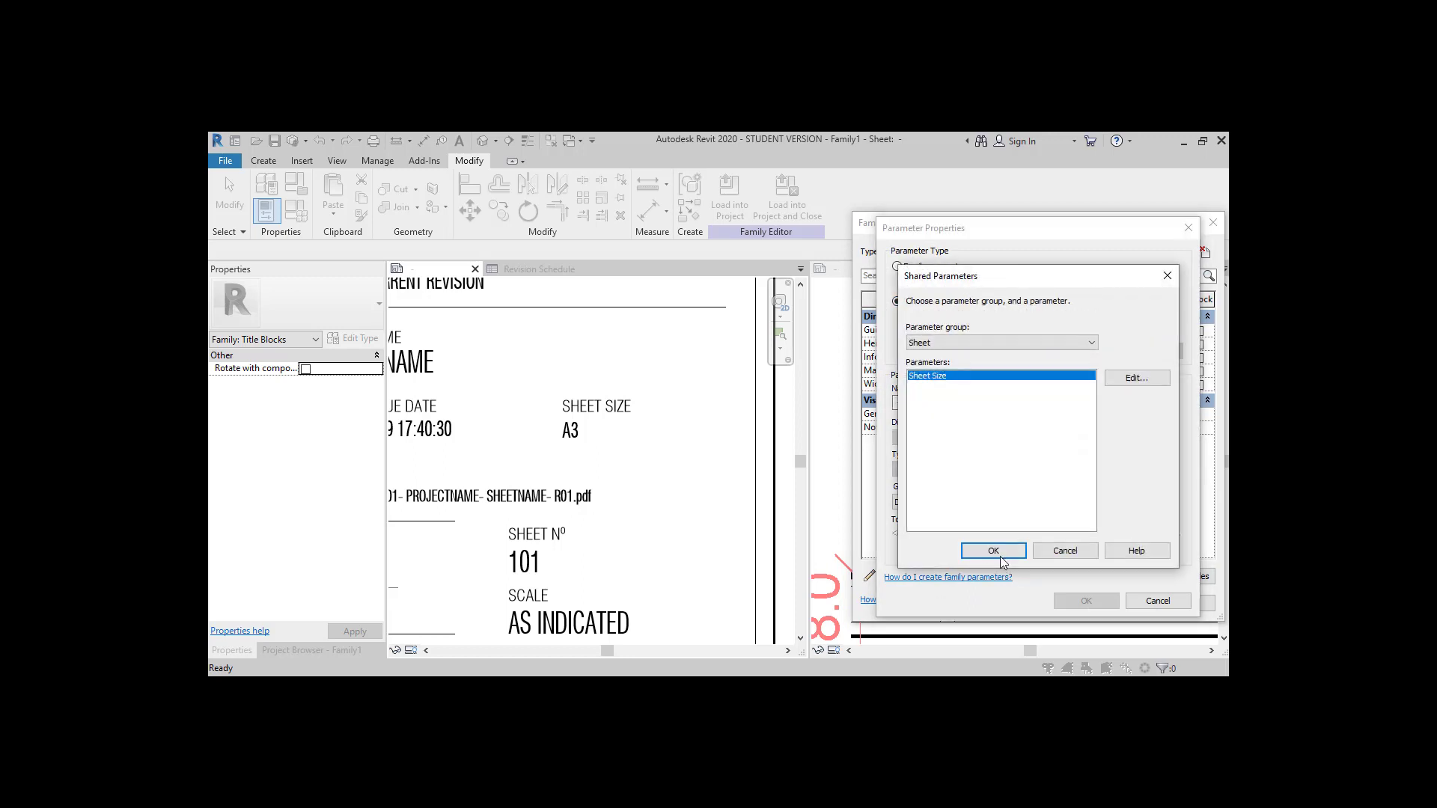
click(995, 551)
click(1058, 436)
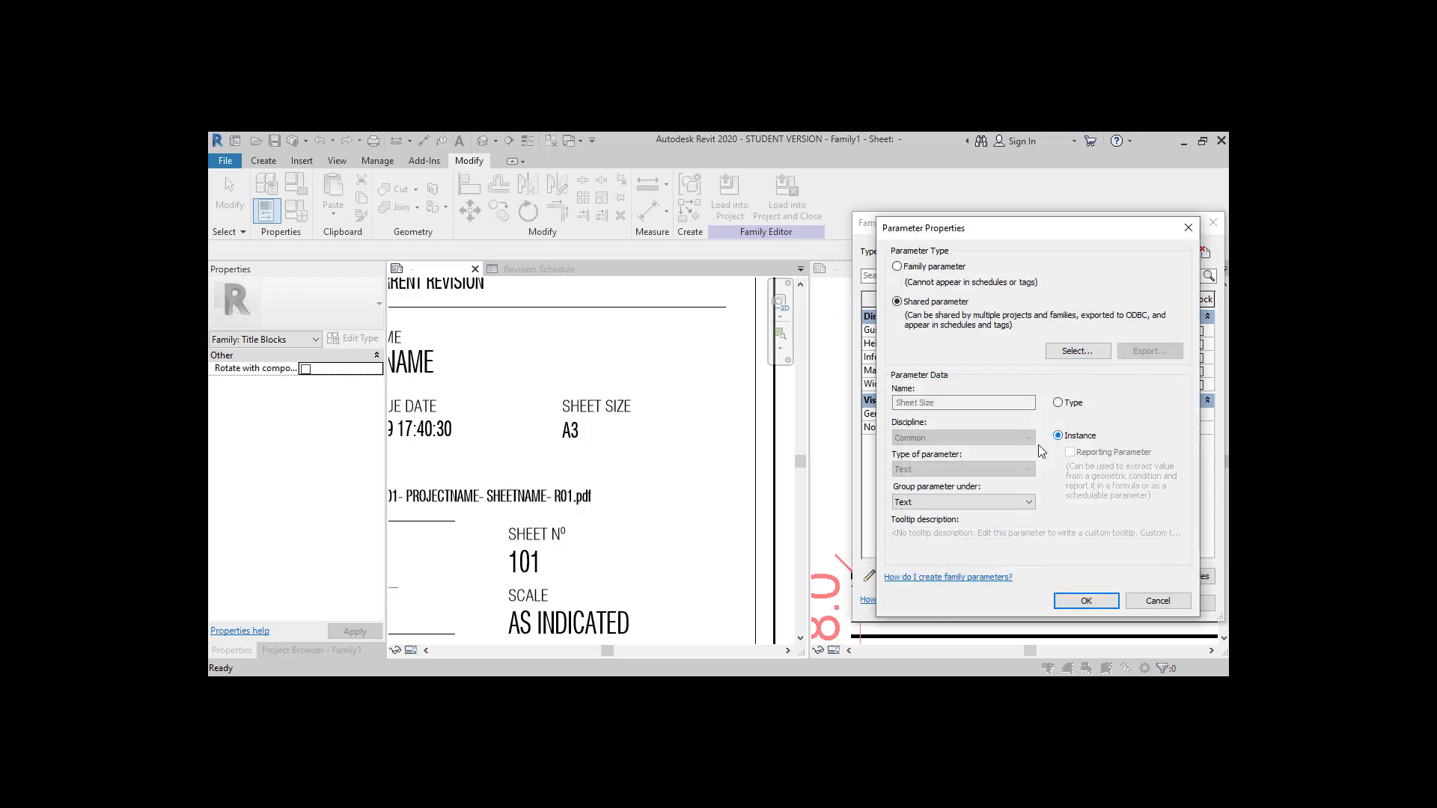
click(988, 503)
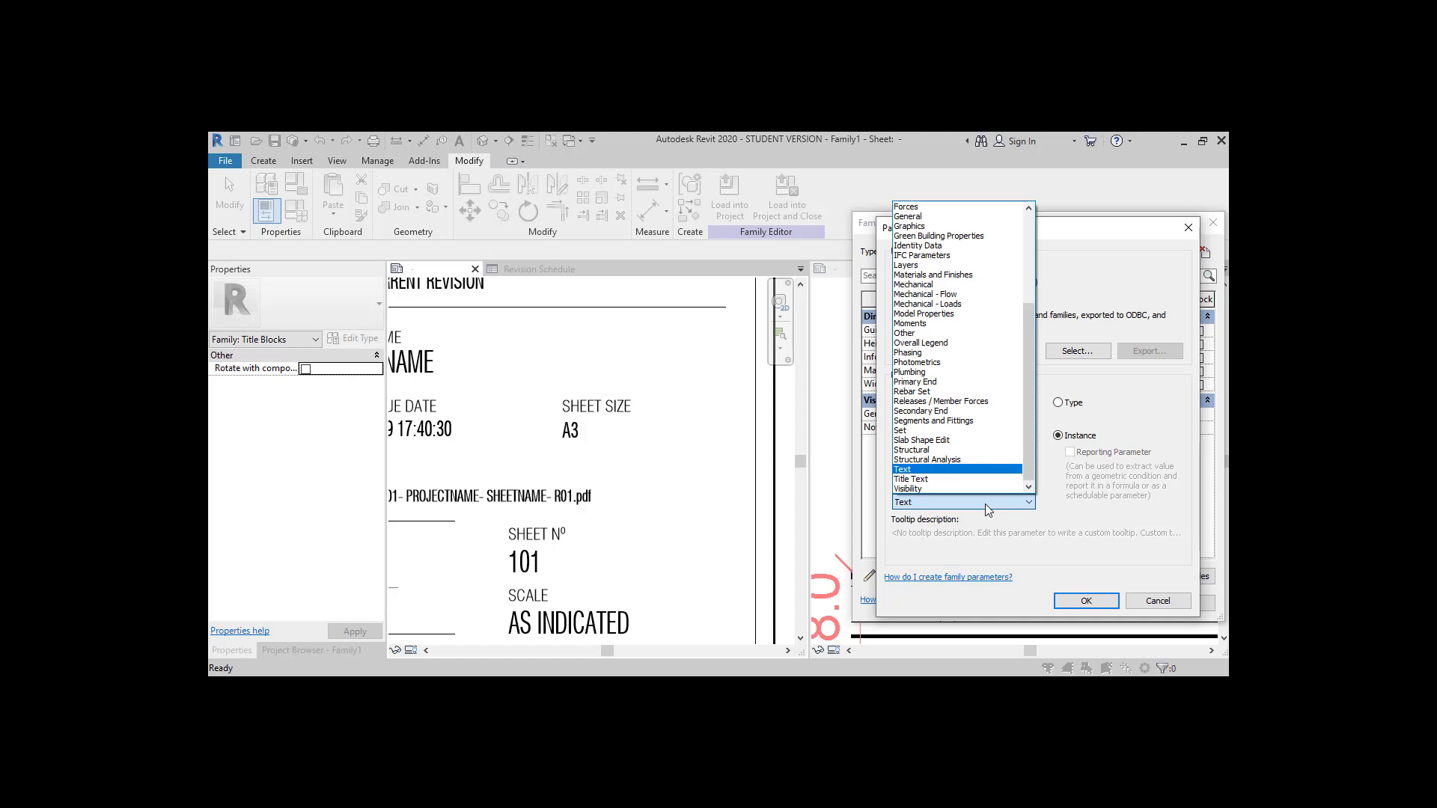
click(986, 503)
click(1086, 601)
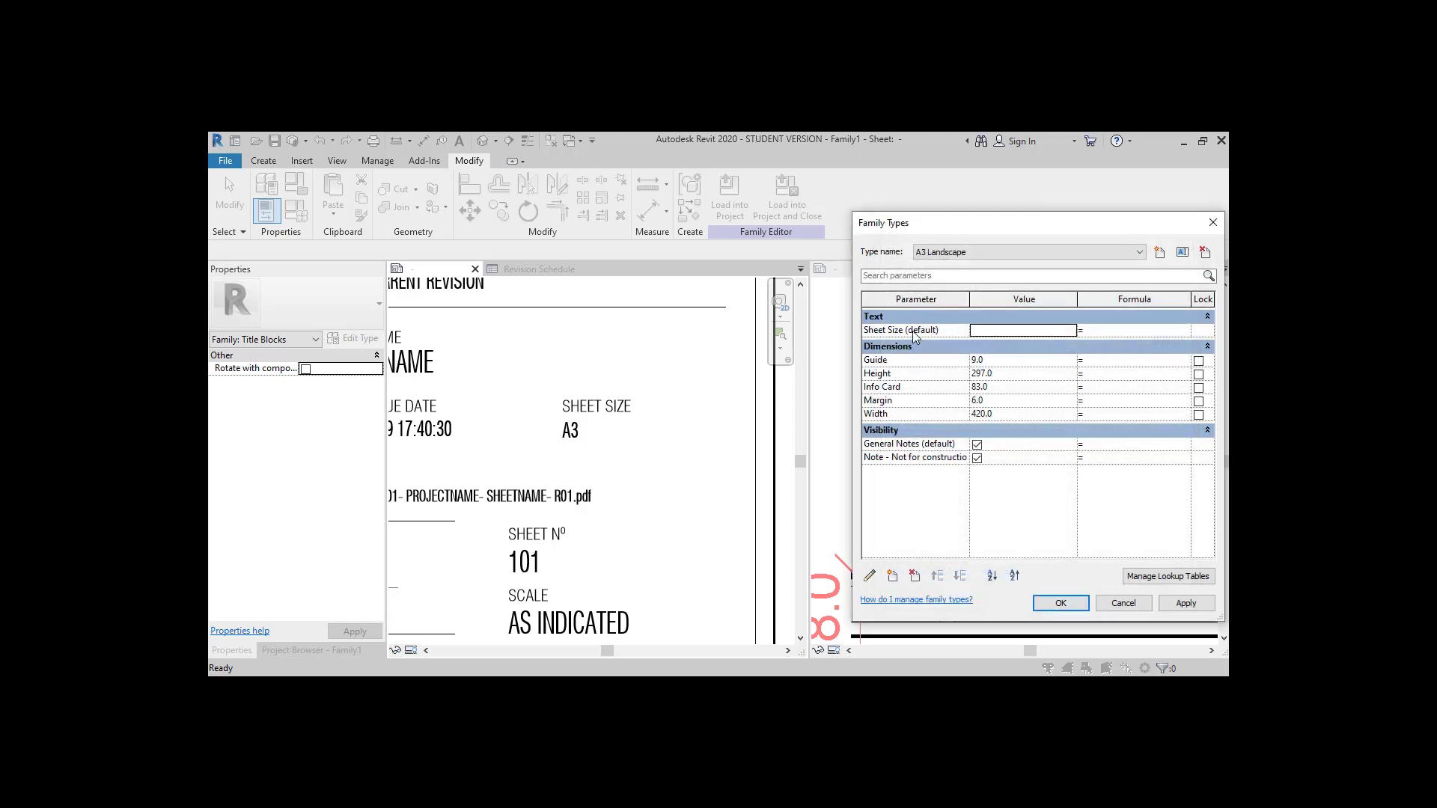
Set Sheet Size to A3 Landscape for the A3 Landscape type and enter the matching size text for the A3 Portrait type
click(1014, 331)
text(A3 Landscape)
click(1009, 258)
click(1011, 279)
click(1000, 330)
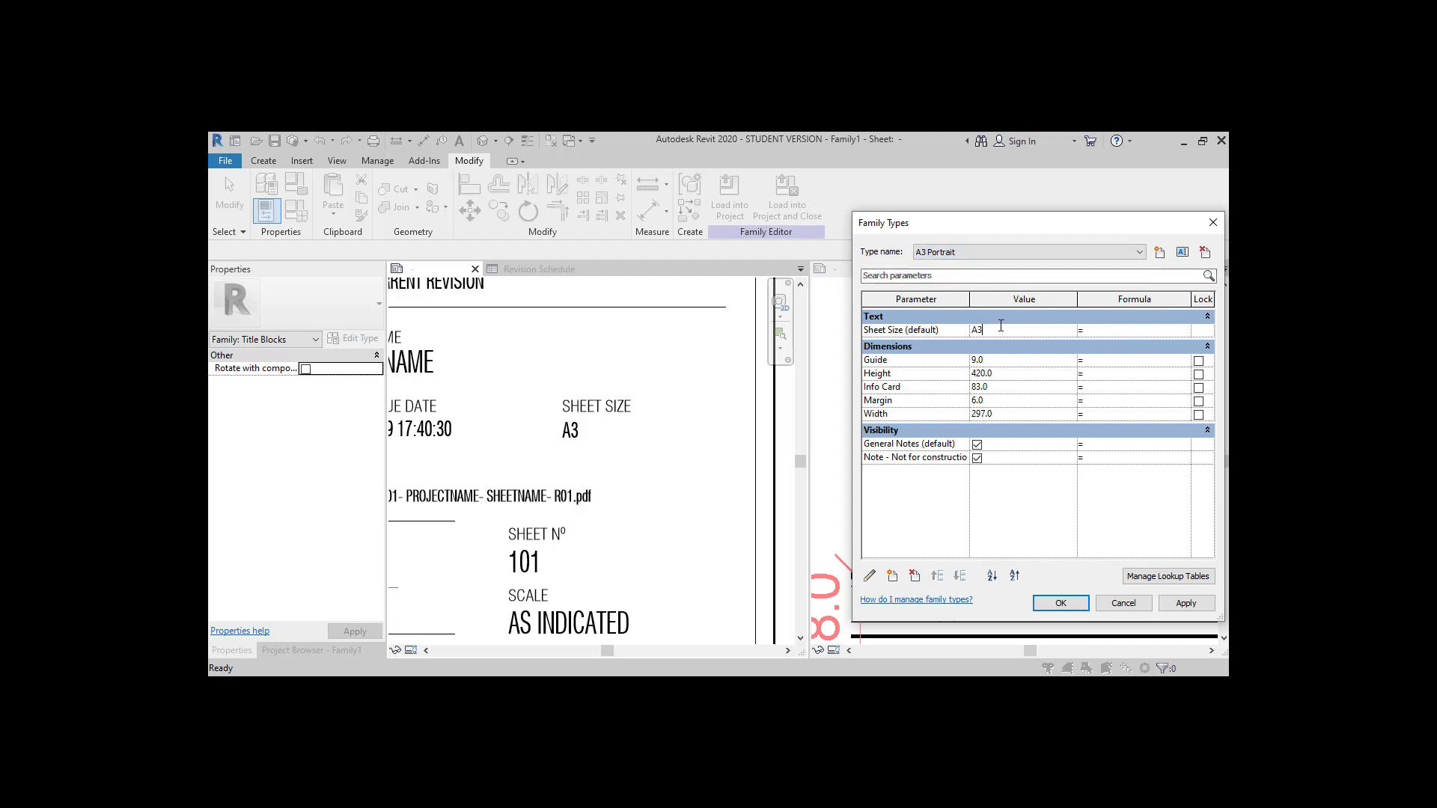
click(1035, 361)
click(1057, 606)
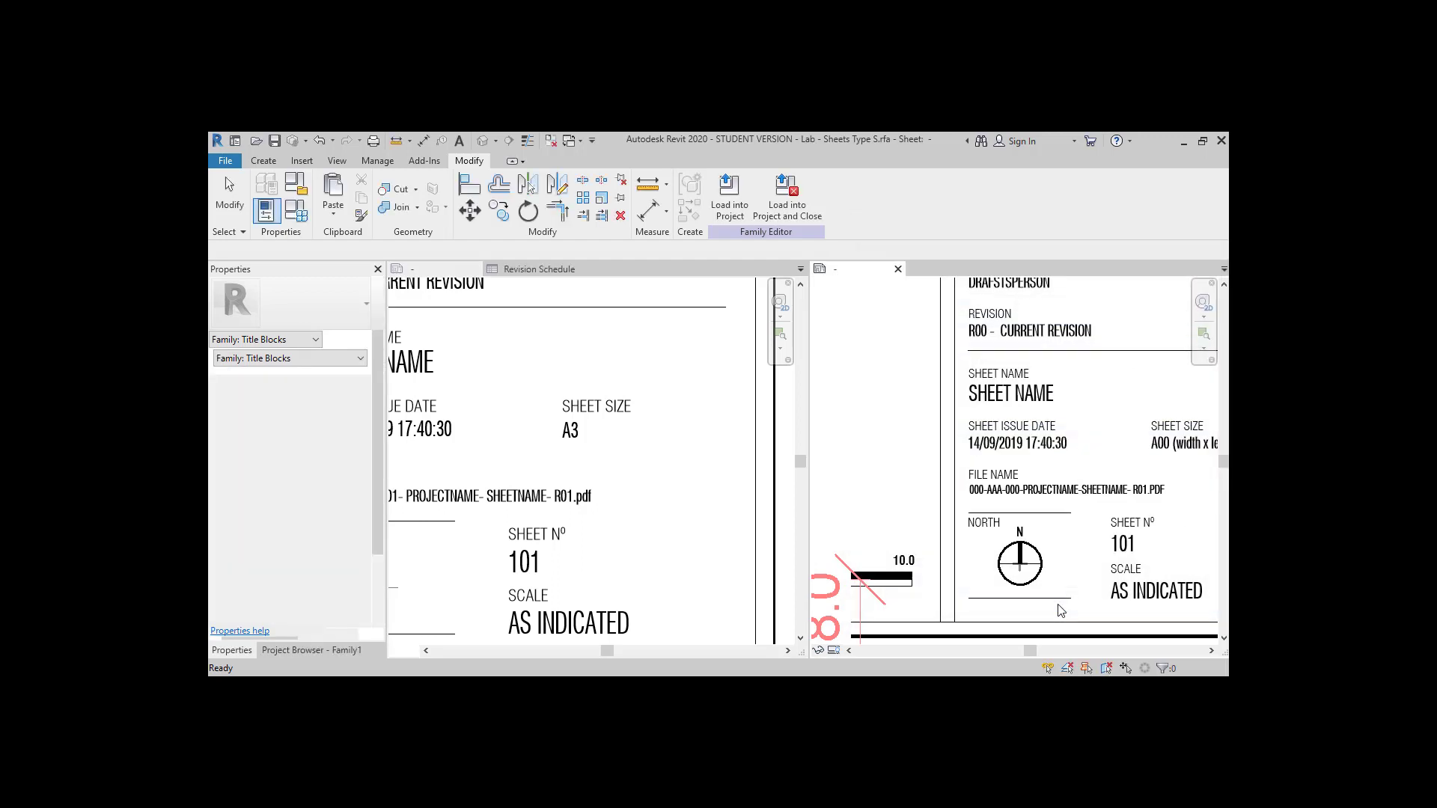
Narrow the sheet size label's text box so it fits inside the info card
click(574, 438)
scroll(574, 438, down, 4)
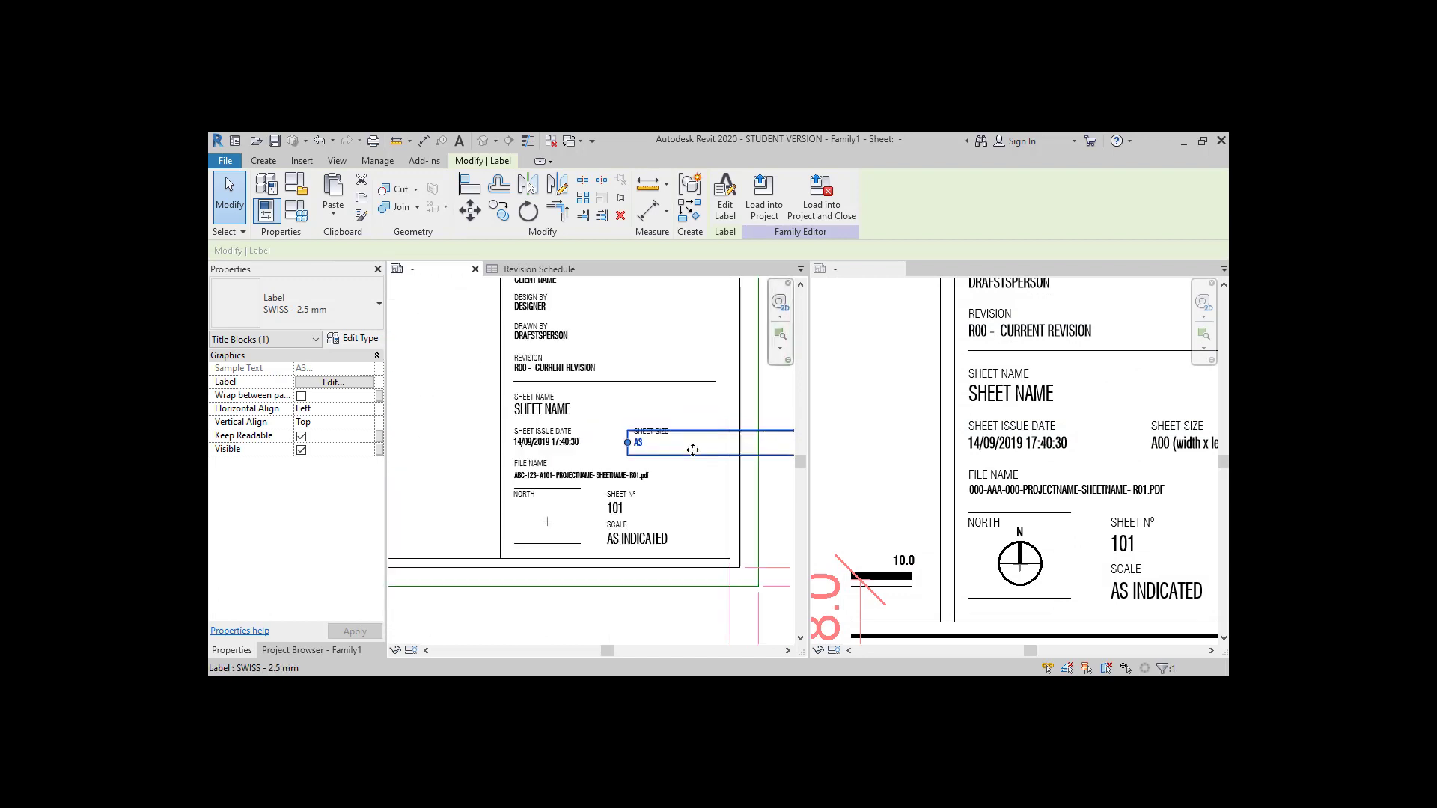
drag(687, 432, 626, 429)
click(659, 426)
Create a new project file from a project template
scroll(632, 547, down, 3)
scroll(635, 552, down, 4)
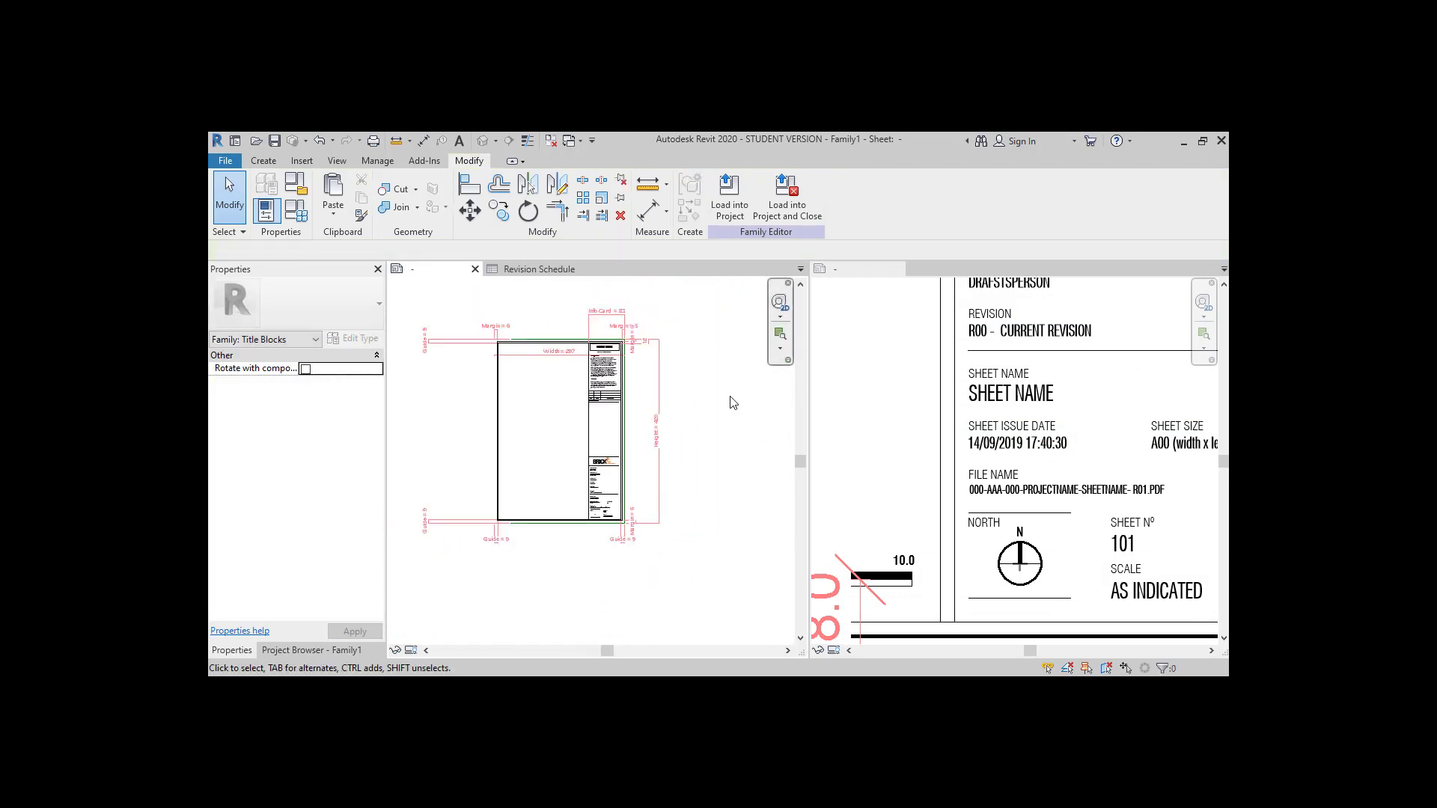
scroll(1141, 575, down, 6)
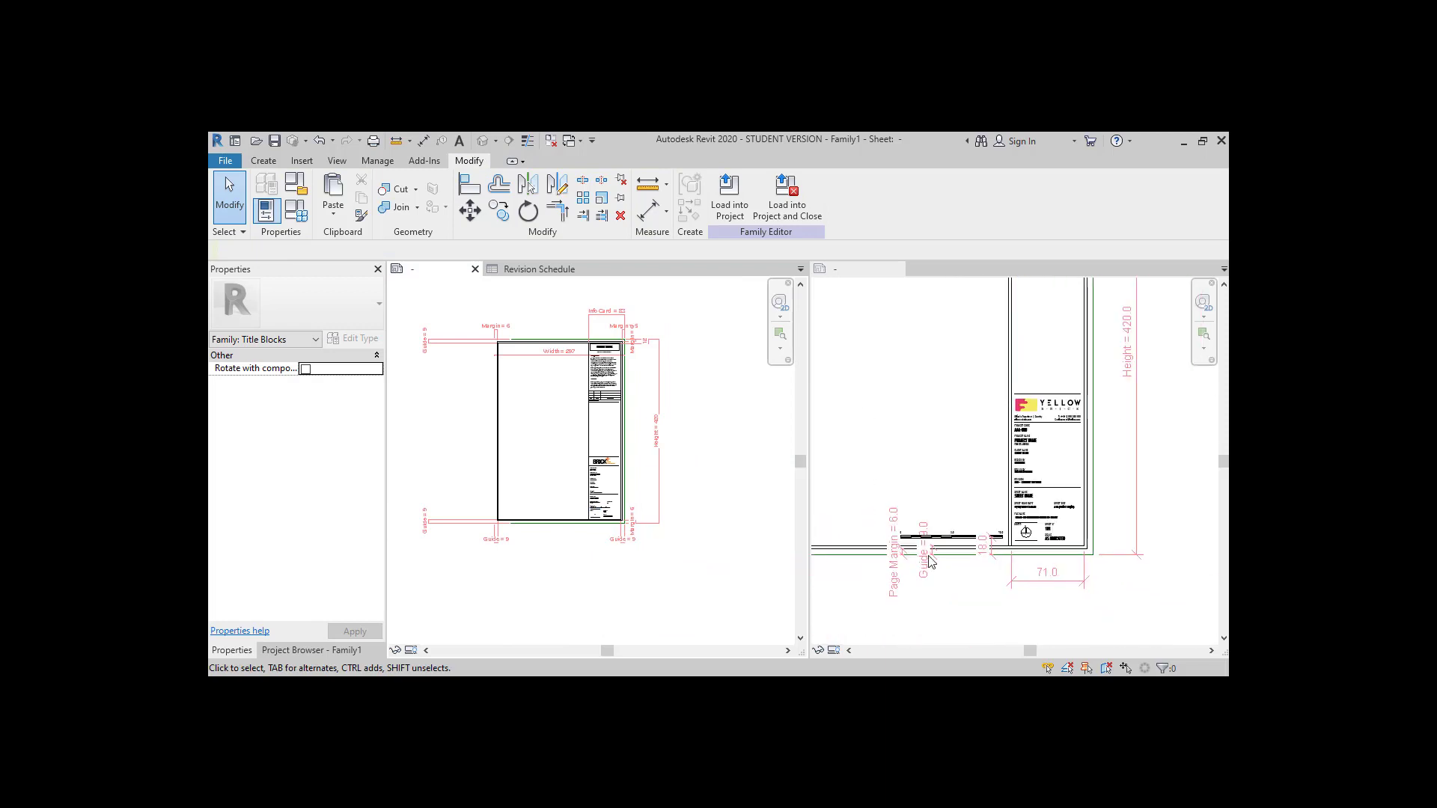
scroll(565, 500, up, 3)
scroll(671, 572, down, 3)
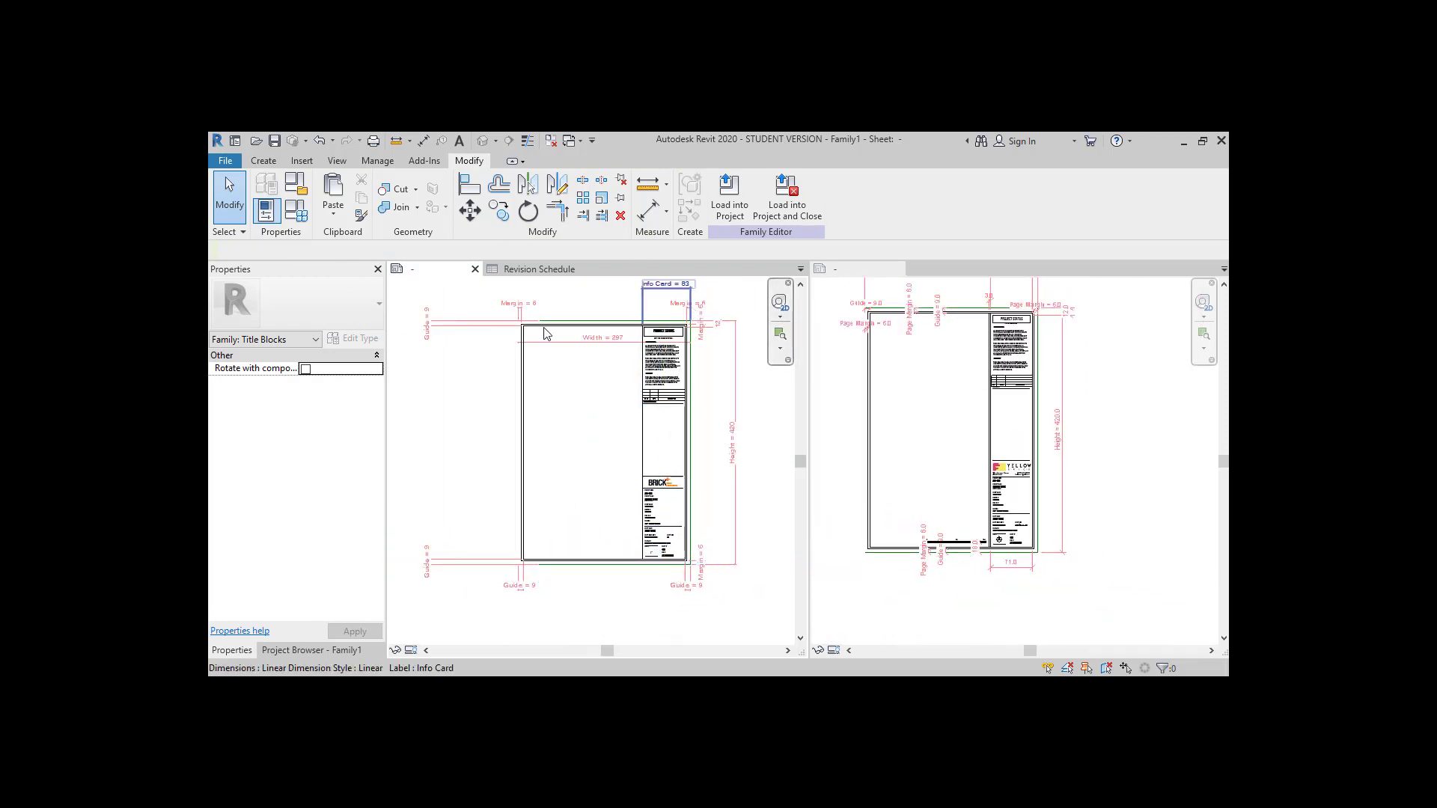
click(224, 160)
click(247, 198)
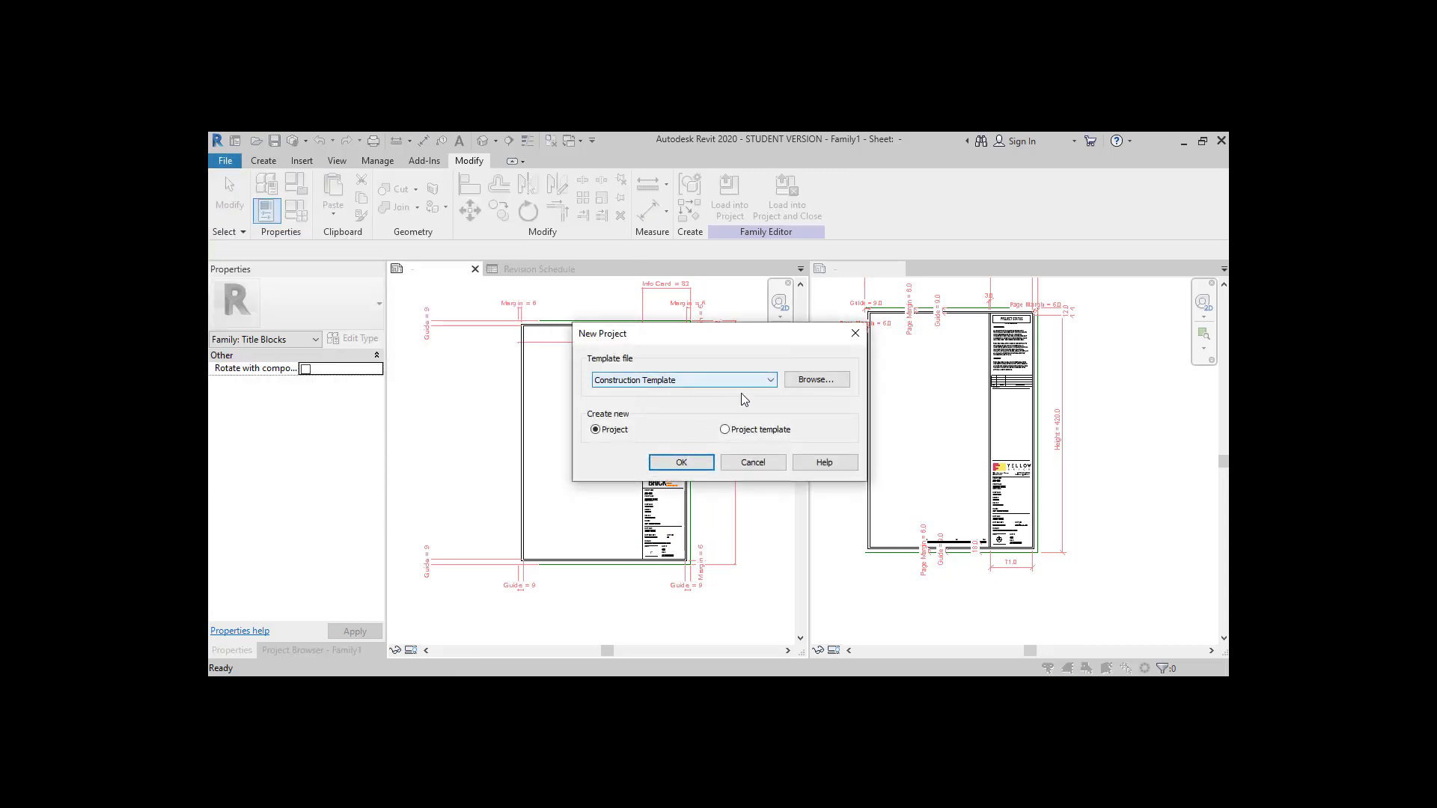
click(770, 380)
click(673, 417)
click(682, 462)
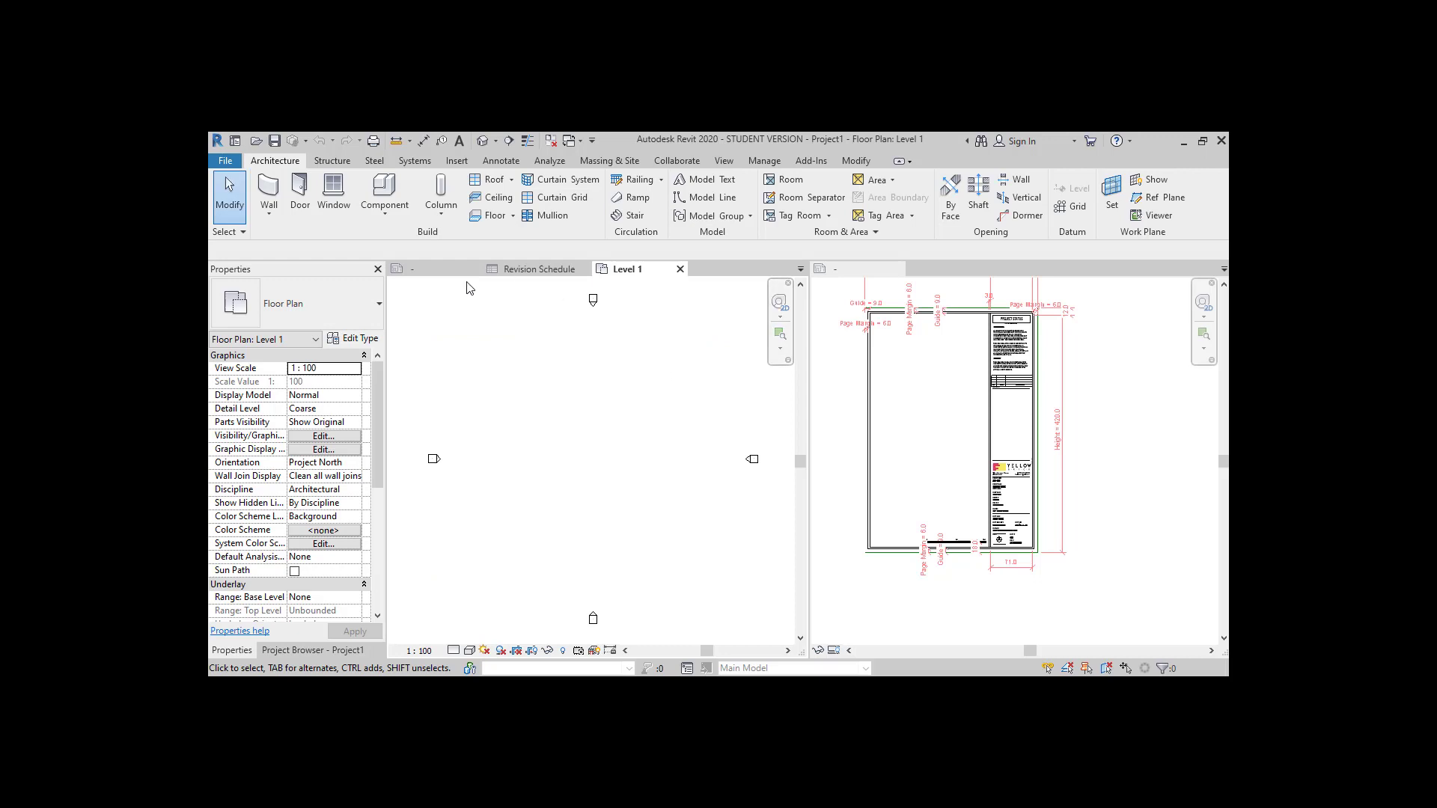
Load the title block family into Project1
click(412, 269)
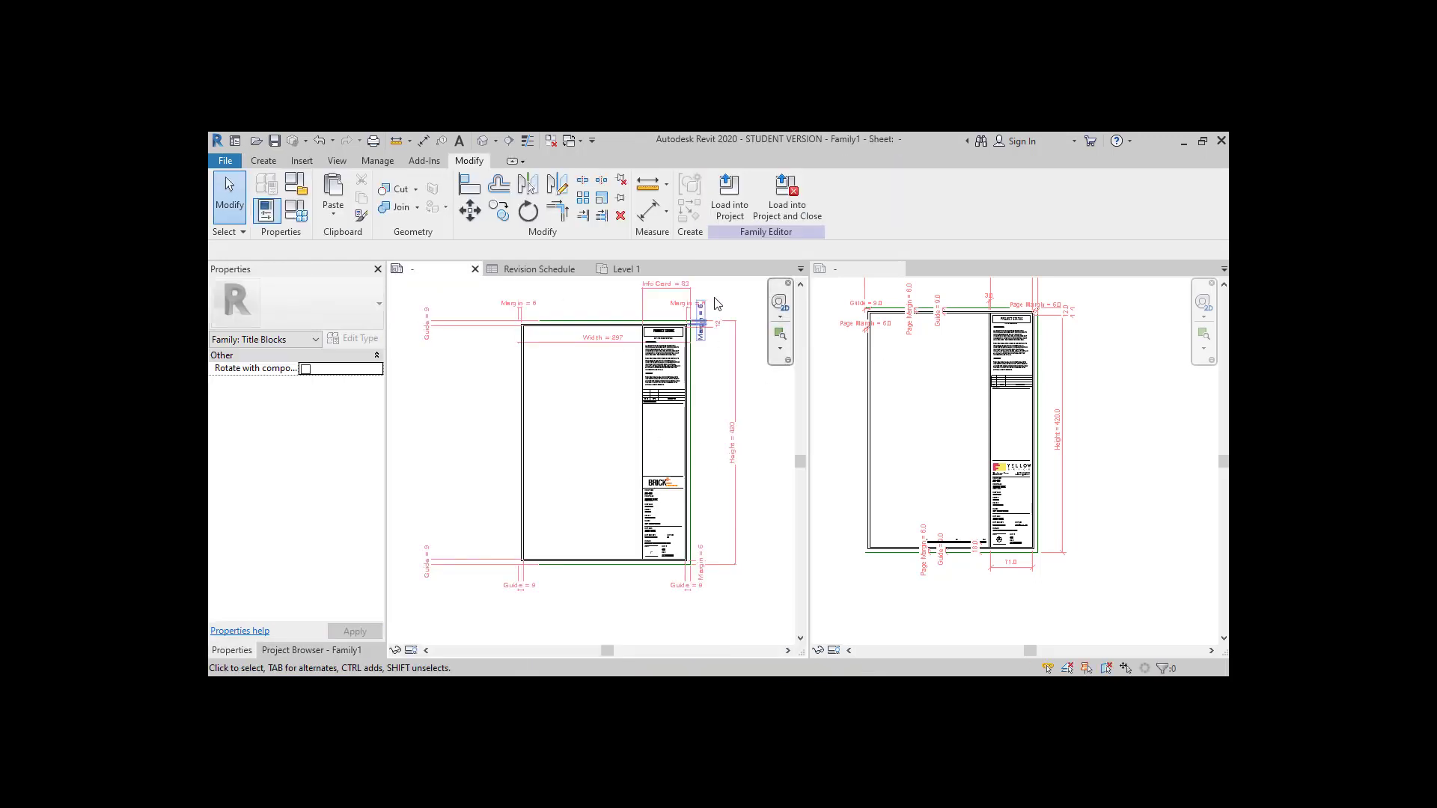
click(727, 198)
click(629, 342)
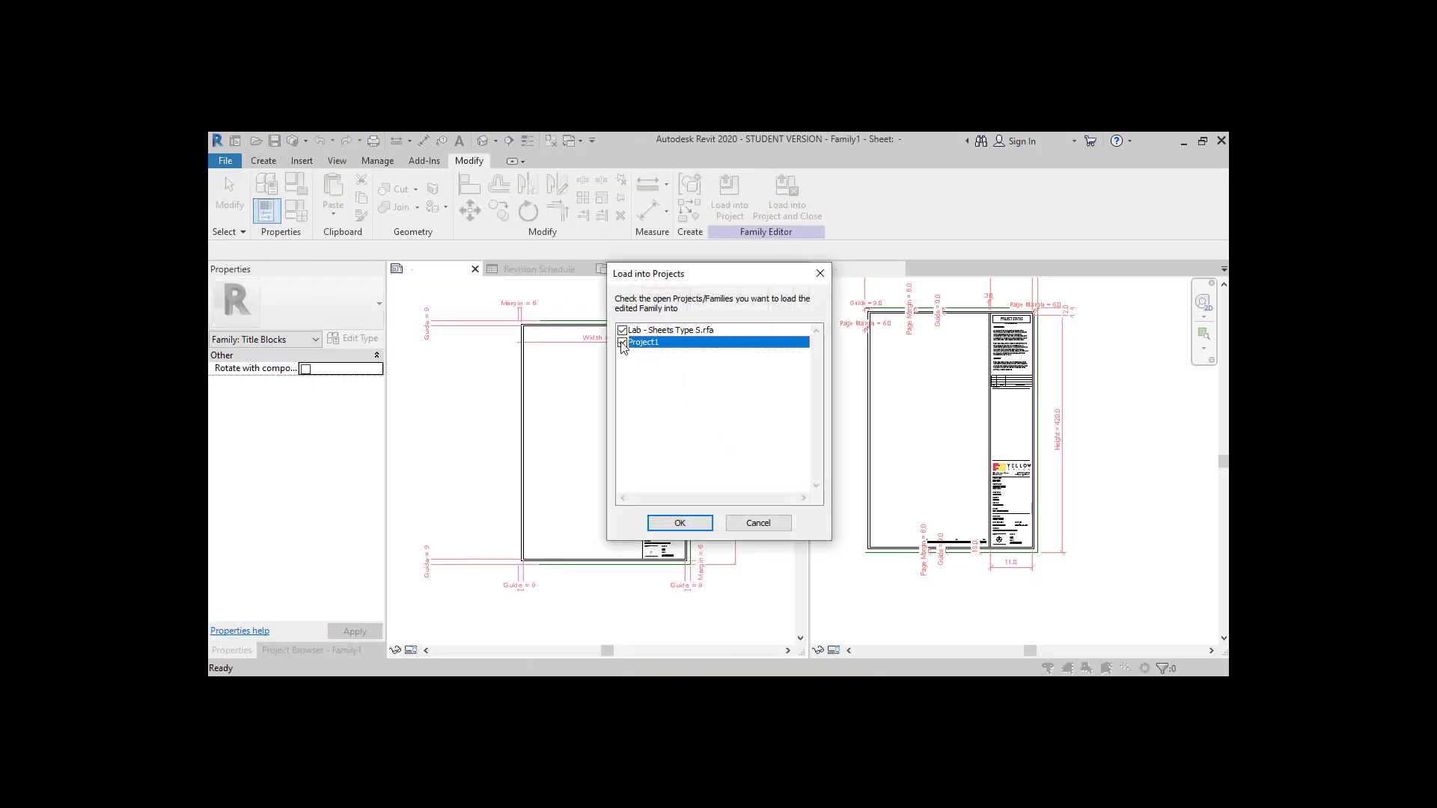
click(679, 523)
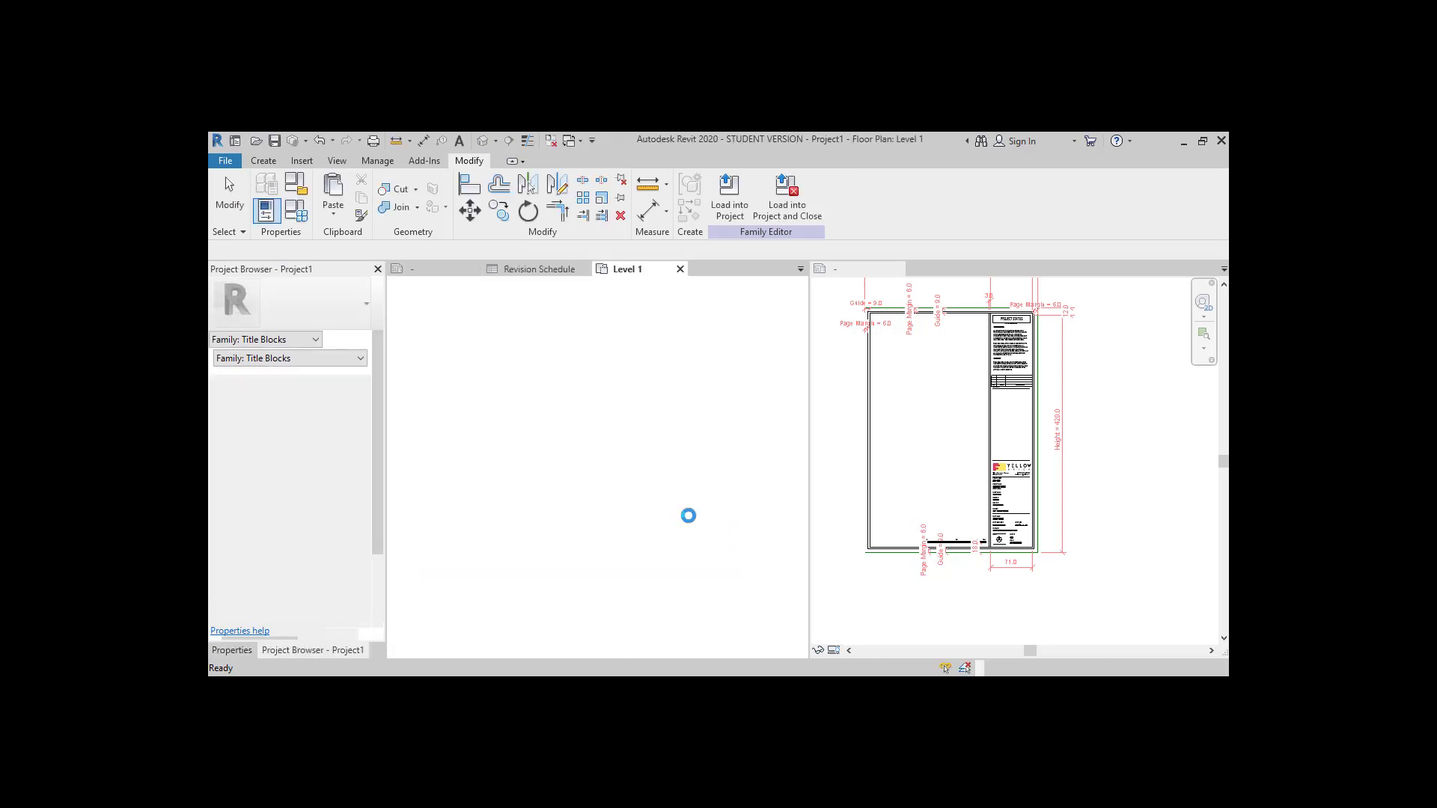
Remove the tiled view of the sample title block so the Level 1 plan fills the workspace
click(1223, 269)
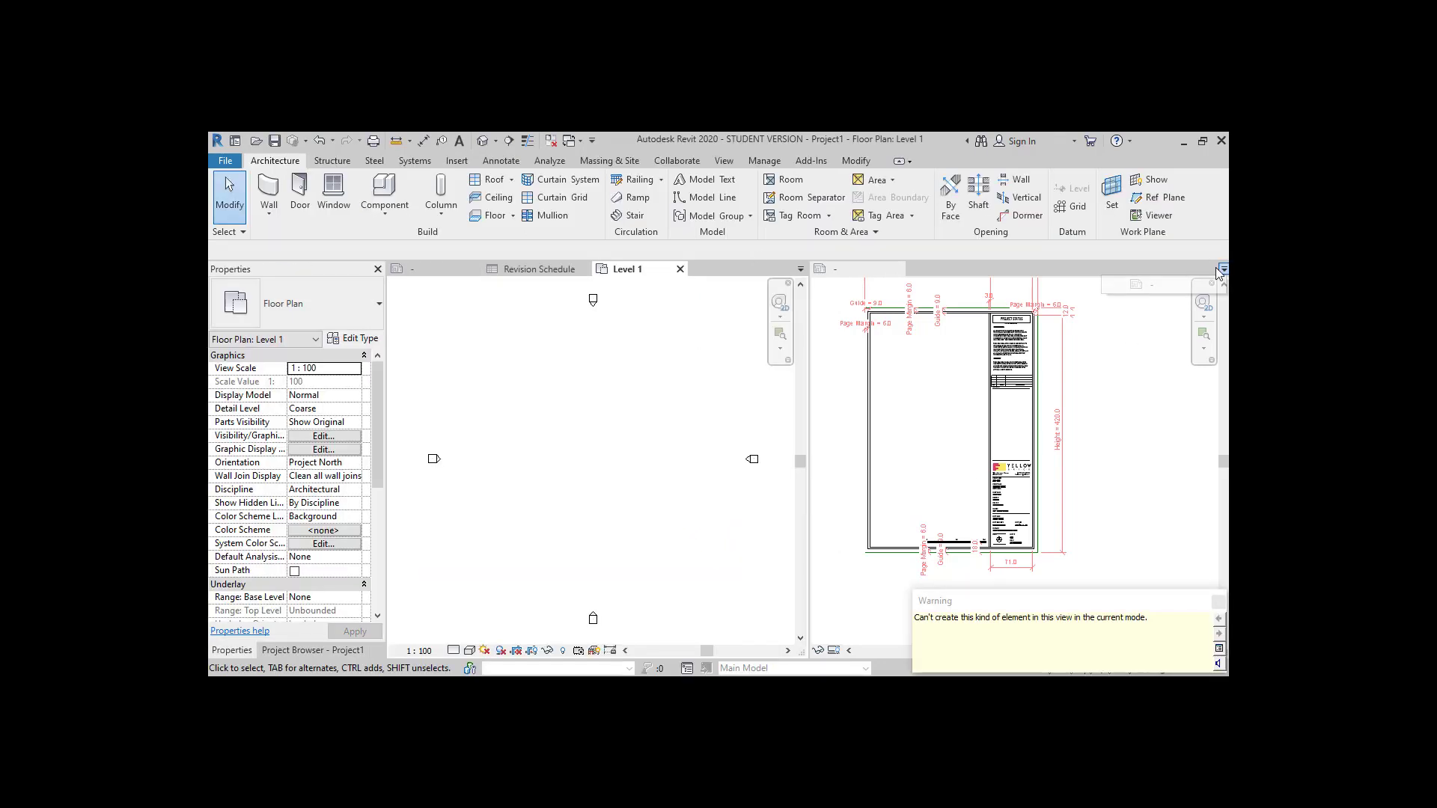
click(1212, 289)
click(746, 421)
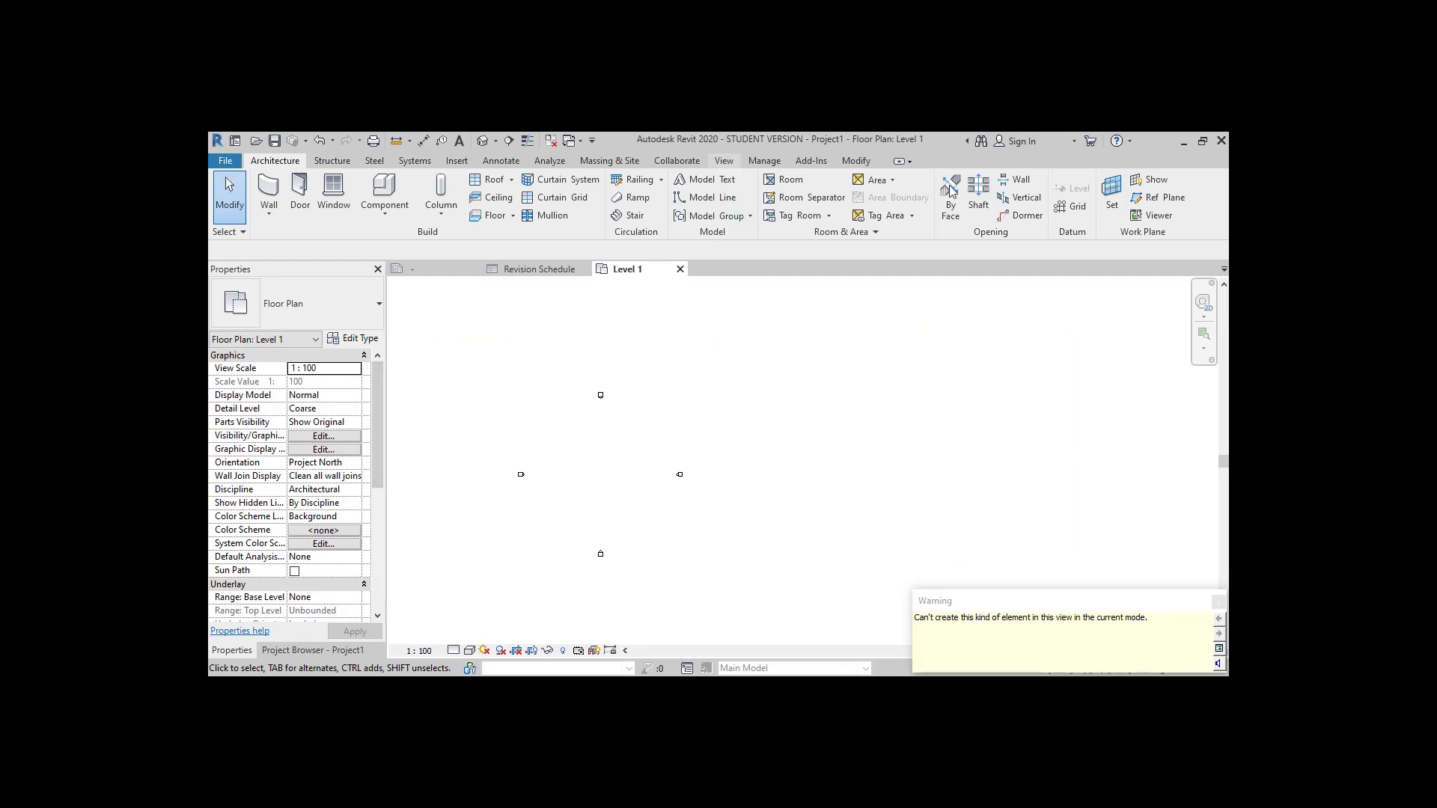
Create a new sheet in the project using the Family1 : A3 Landscape title block
scroll(943, 196, down, 9)
click(875, 182)
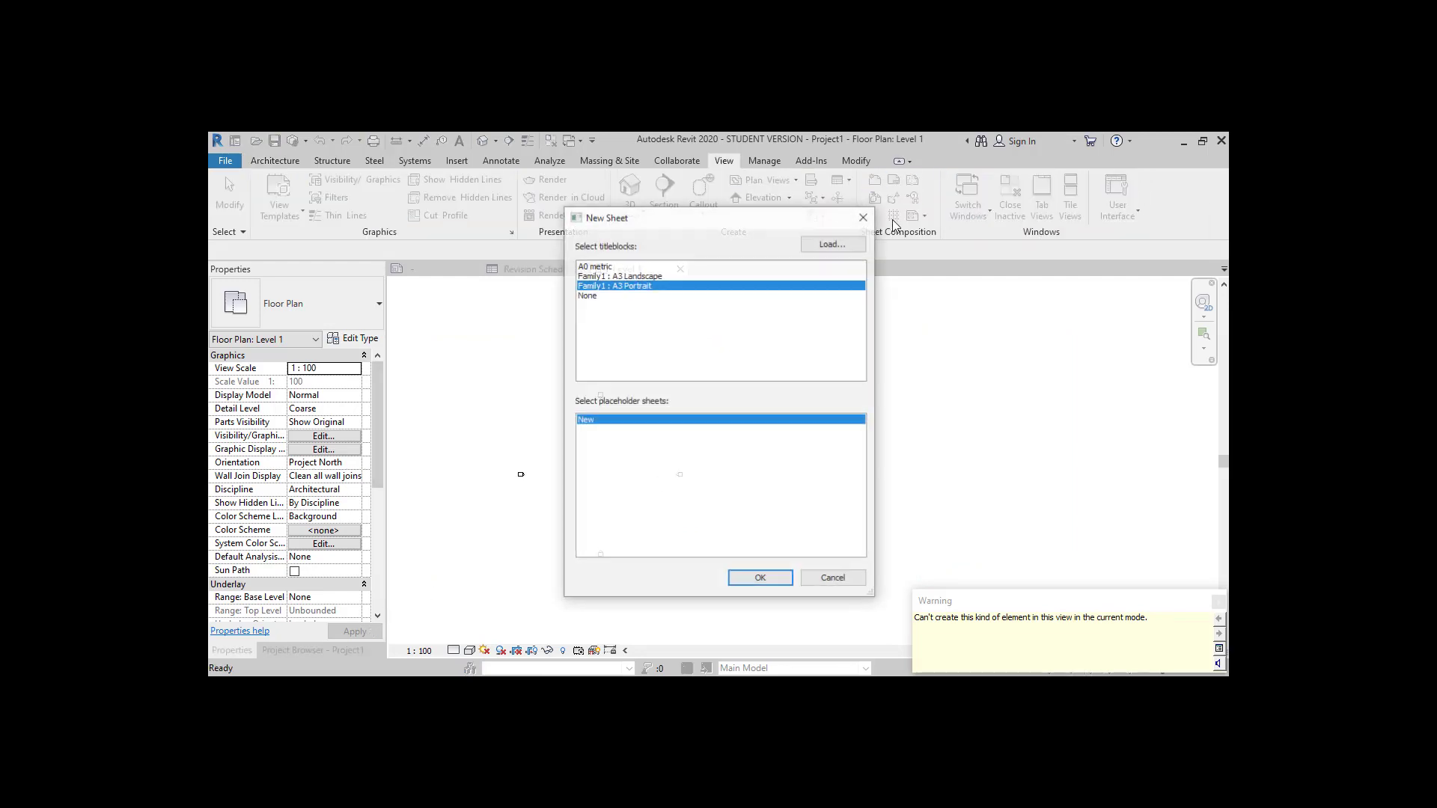
click(637, 277)
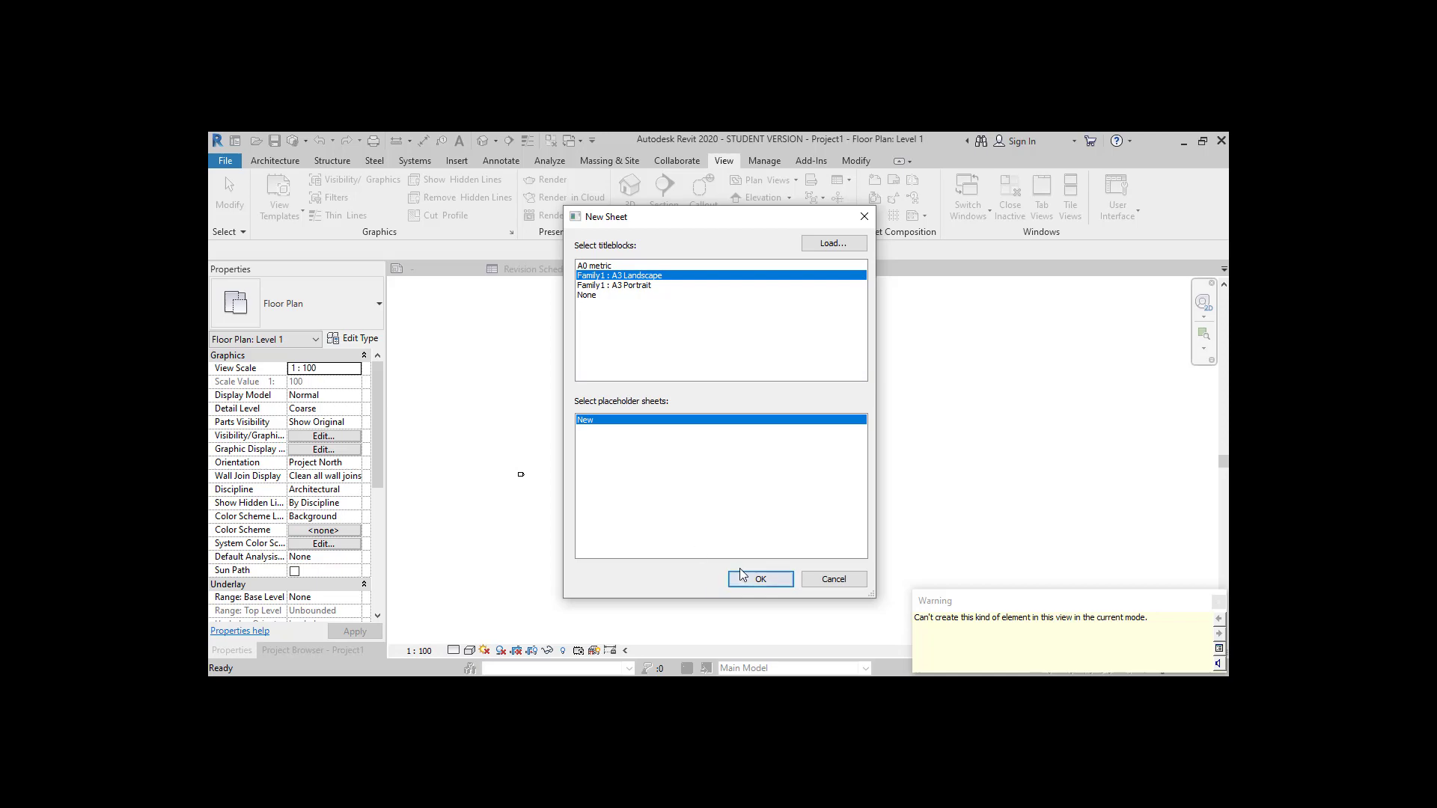
click(771, 583)
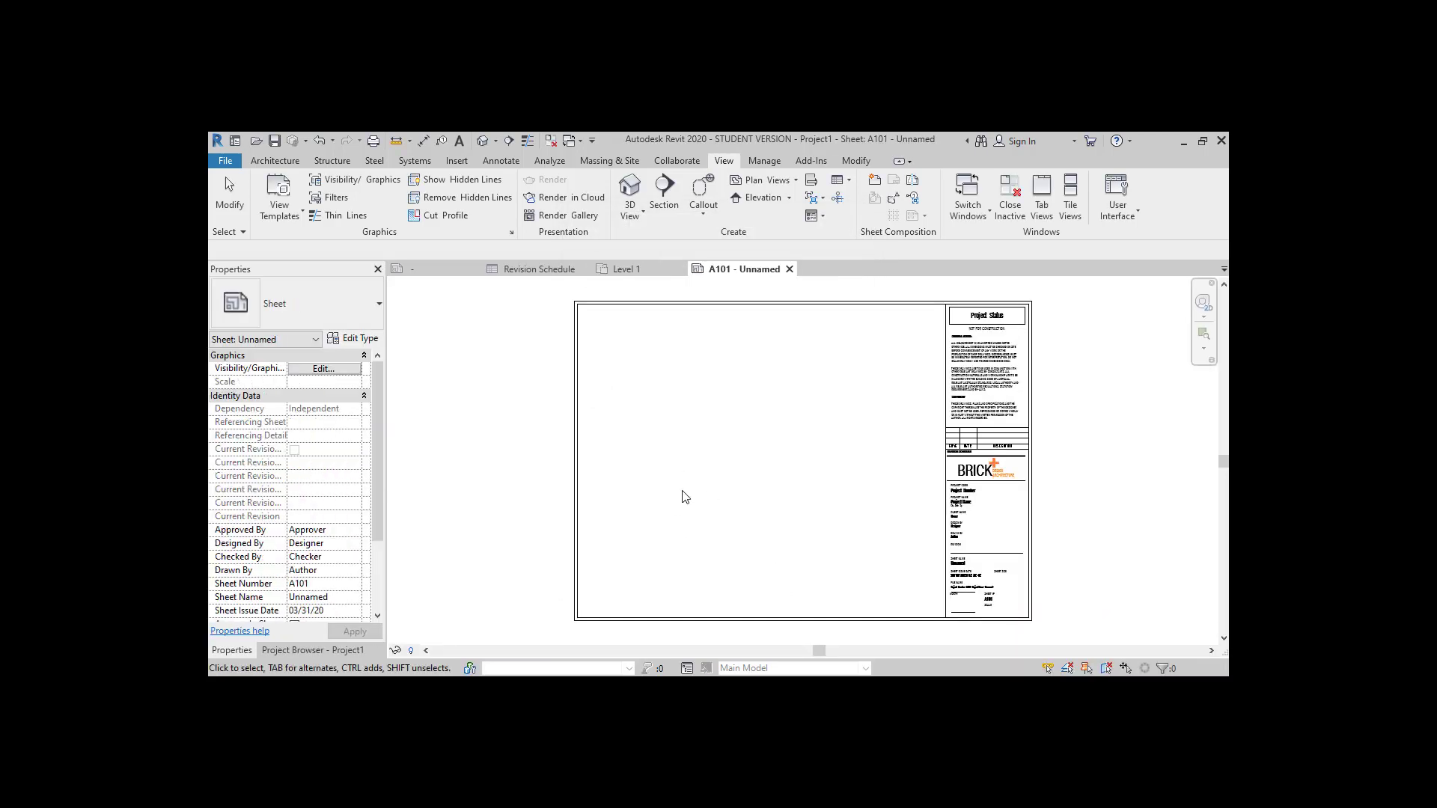
Examine the title block on sheet A101, its instance properties and the parameter values behind the file name label
scroll(682, 491, down, 2)
scroll(965, 385, up, 4)
scroll(897, 343, up, 4)
scroll(789, 416, down, 4)
scroll(786, 385, down, 2)
scroll(812, 603, up, 4)
scroll(762, 593, down, 2)
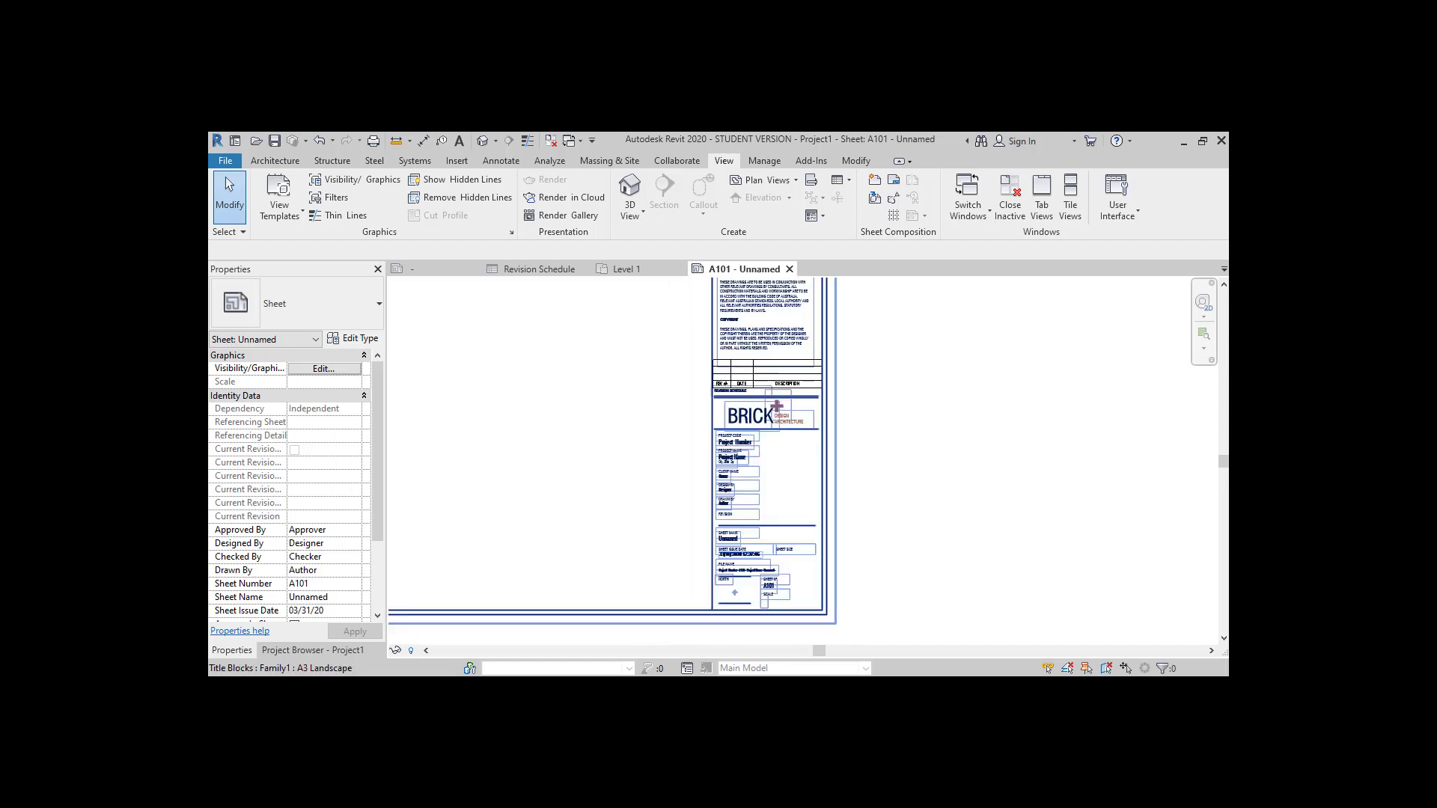
click(762, 592)
scroll(796, 550, up, 2)
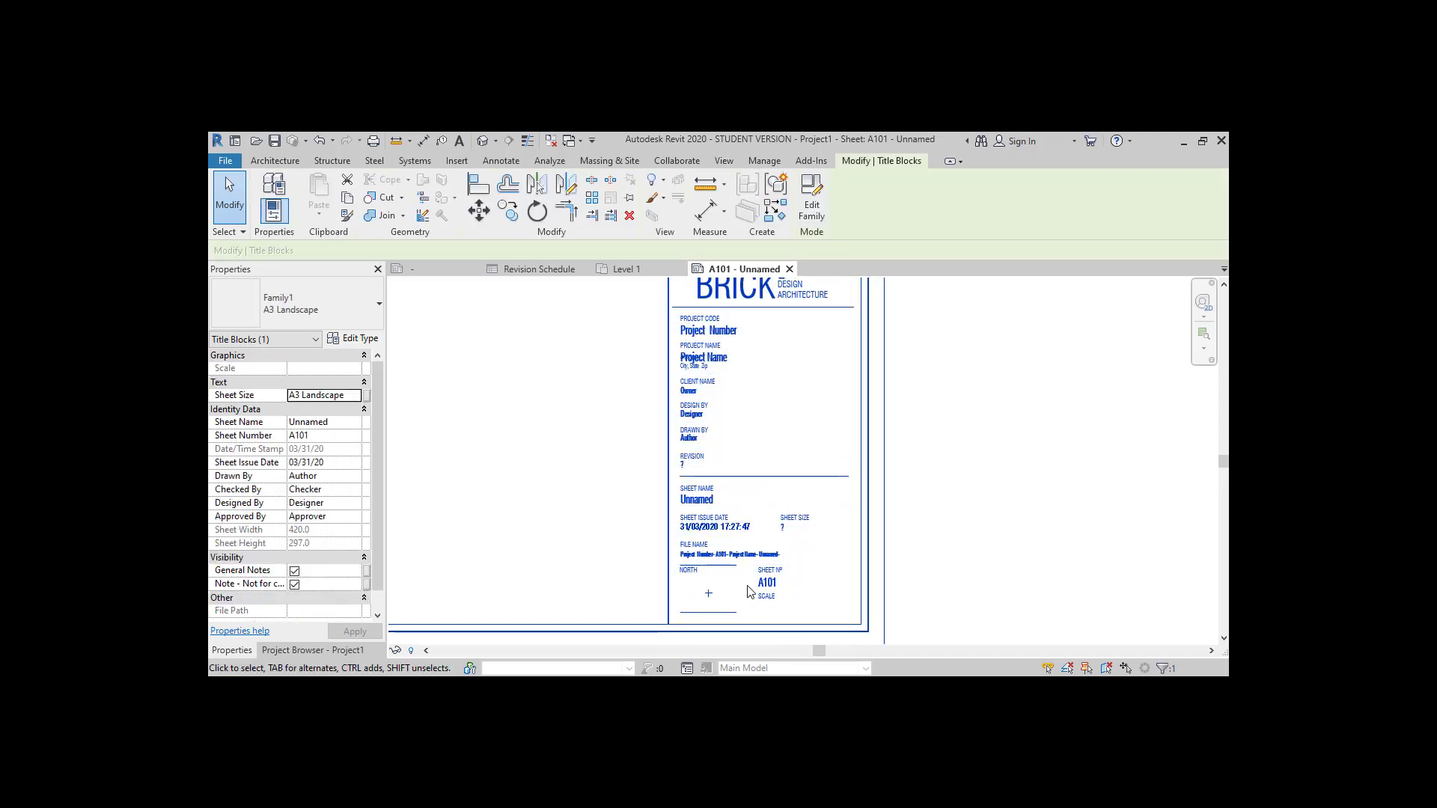
scroll(744, 627, up, 3)
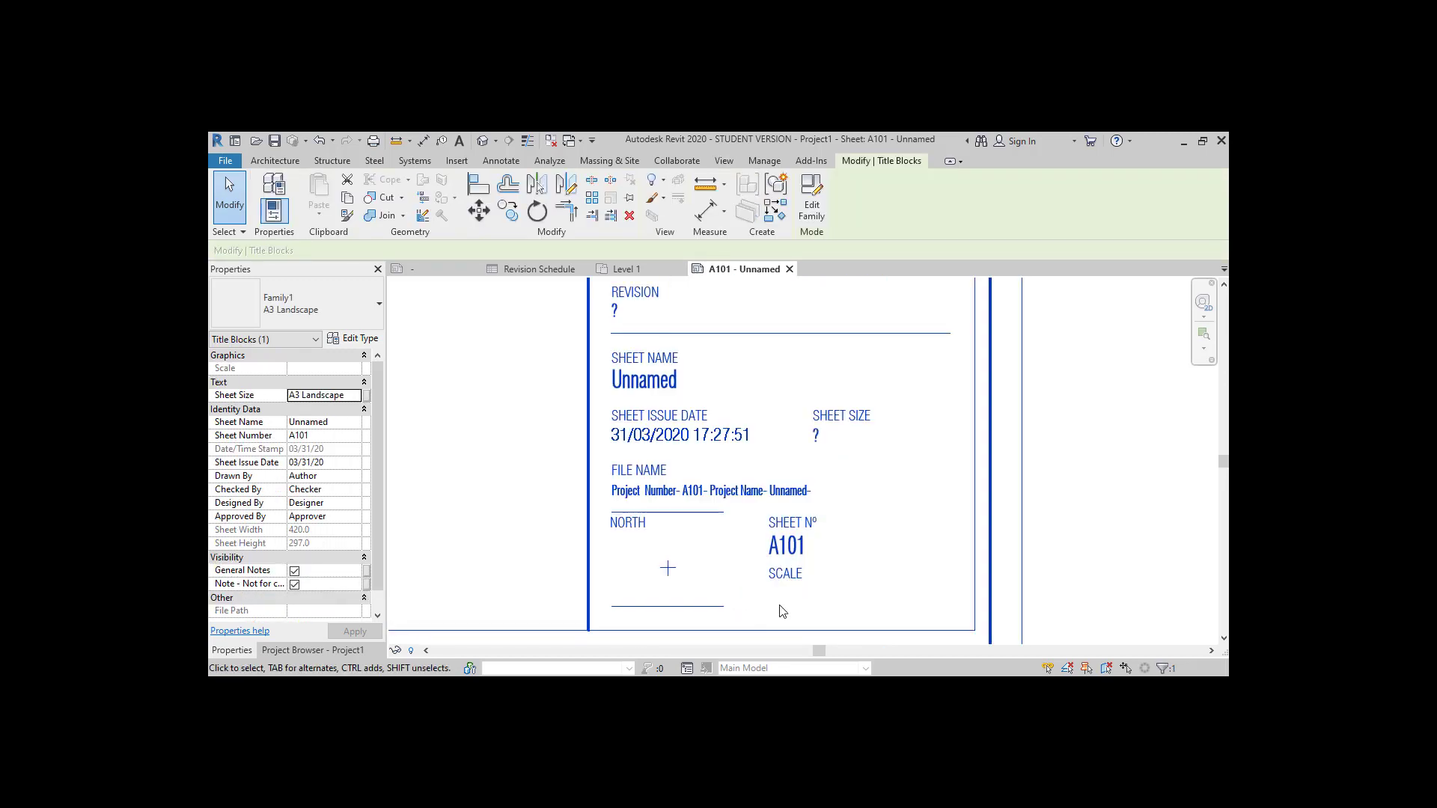
click(708, 507)
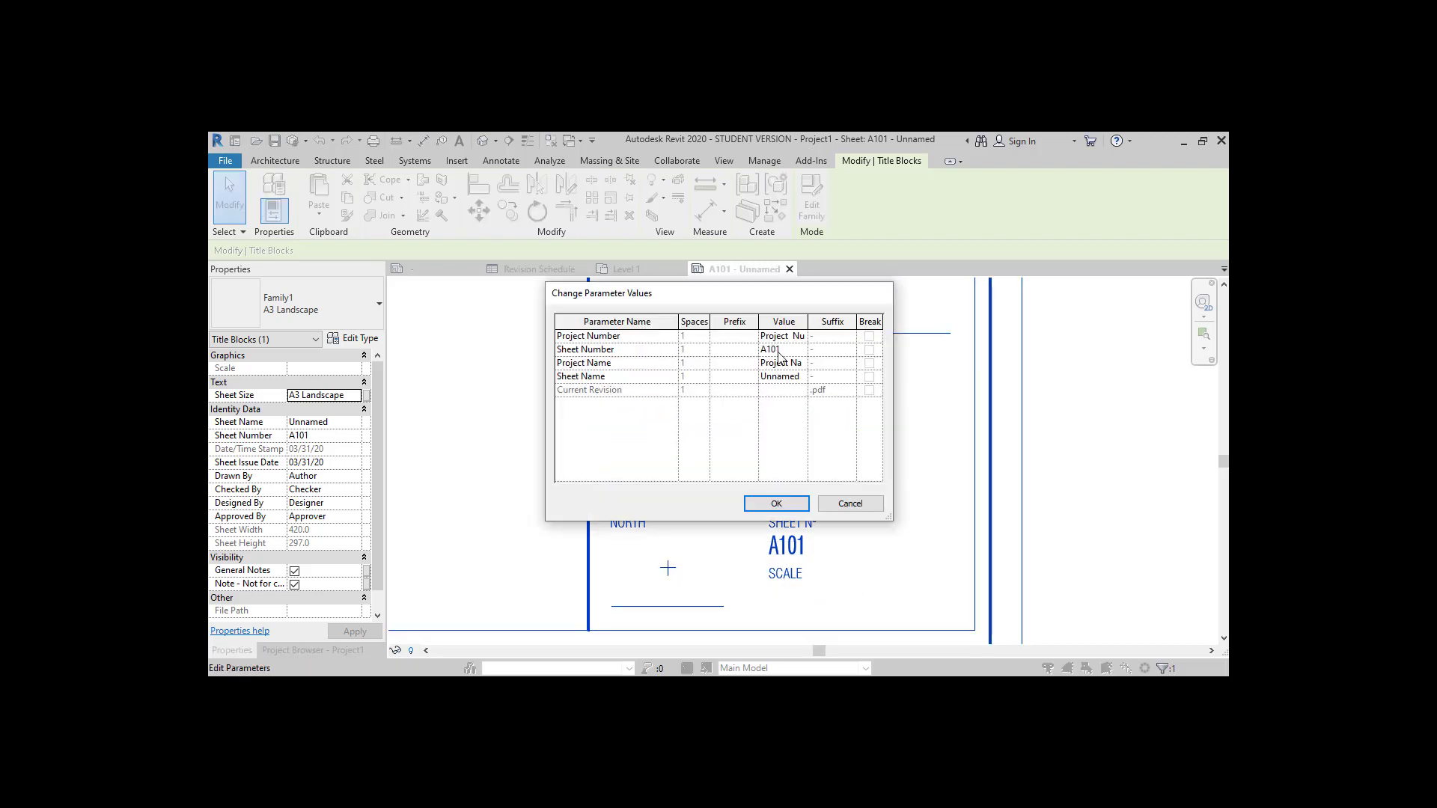
click(850, 503)
Delete the street line from the project address below the project name on the title block
scroll(723, 595, down, 4)
scroll(722, 471, up, 5)
scroll(721, 465, up, 2)
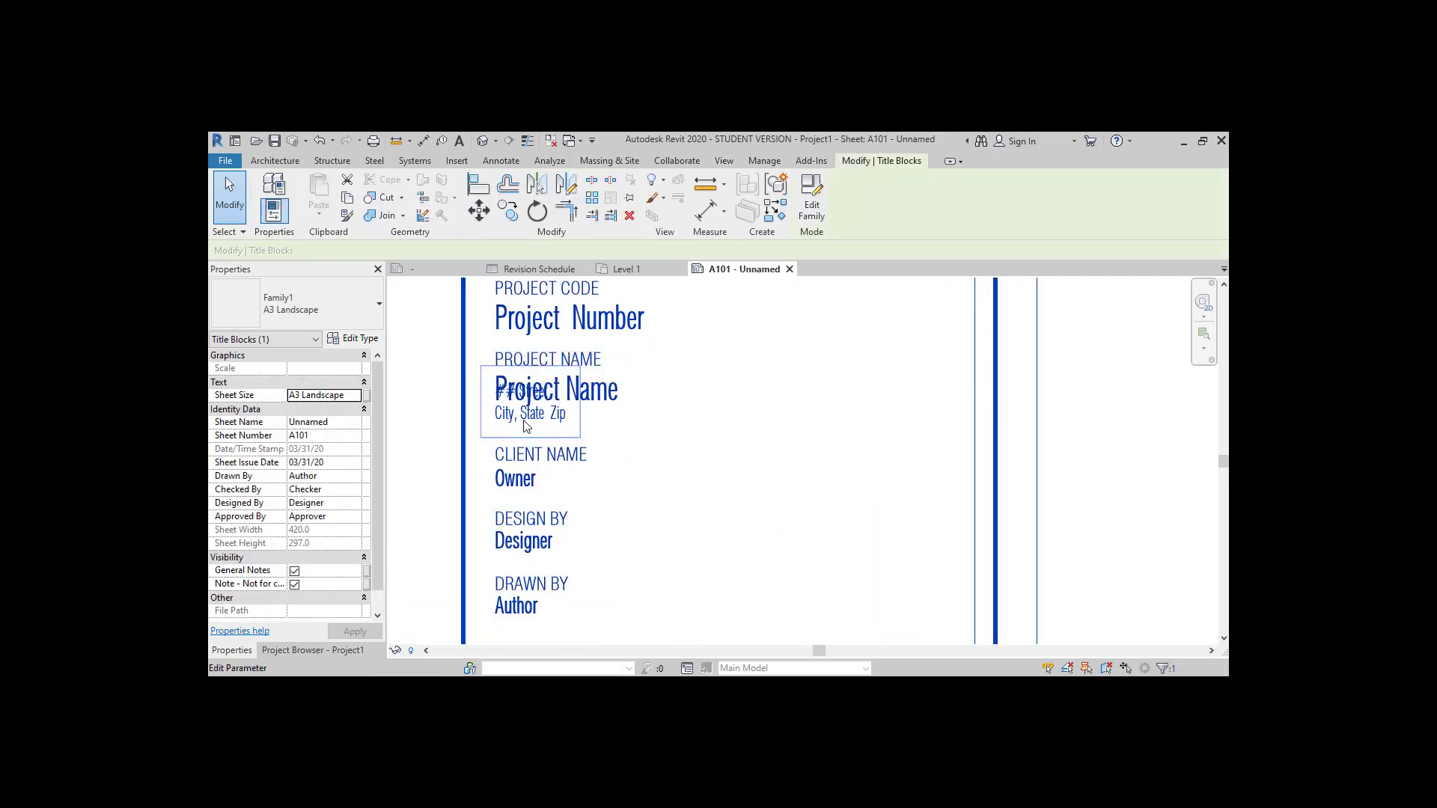
click(529, 423)
drag(607, 316, 606, 400)
key(Delete)
click(729, 508)
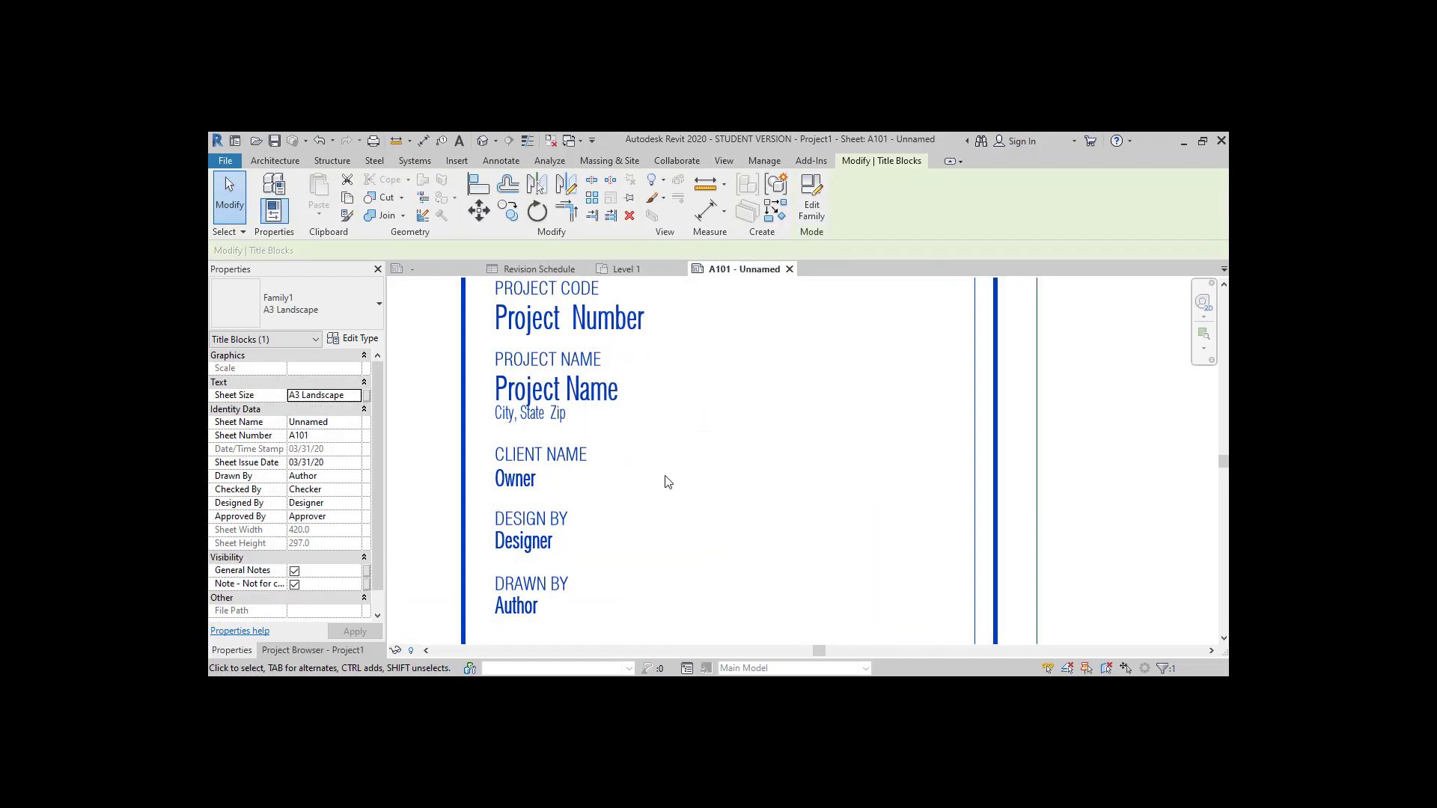
Sketch a revision cloud on sheet A101, just outside the title block near the info card's lower corner
key(Escape)
scroll(541, 517, down, 5)
scroll(613, 621, up, 2)
click(500, 161)
click(636, 195)
click(904, 181)
click(709, 592)
click(726, 604)
click(369, 370)
click(810, 212)
Set the date of Revision 1 to 31/03/20 in the project's sheet issues and revisions
click(723, 161)
click(893, 197)
click(604, 262)
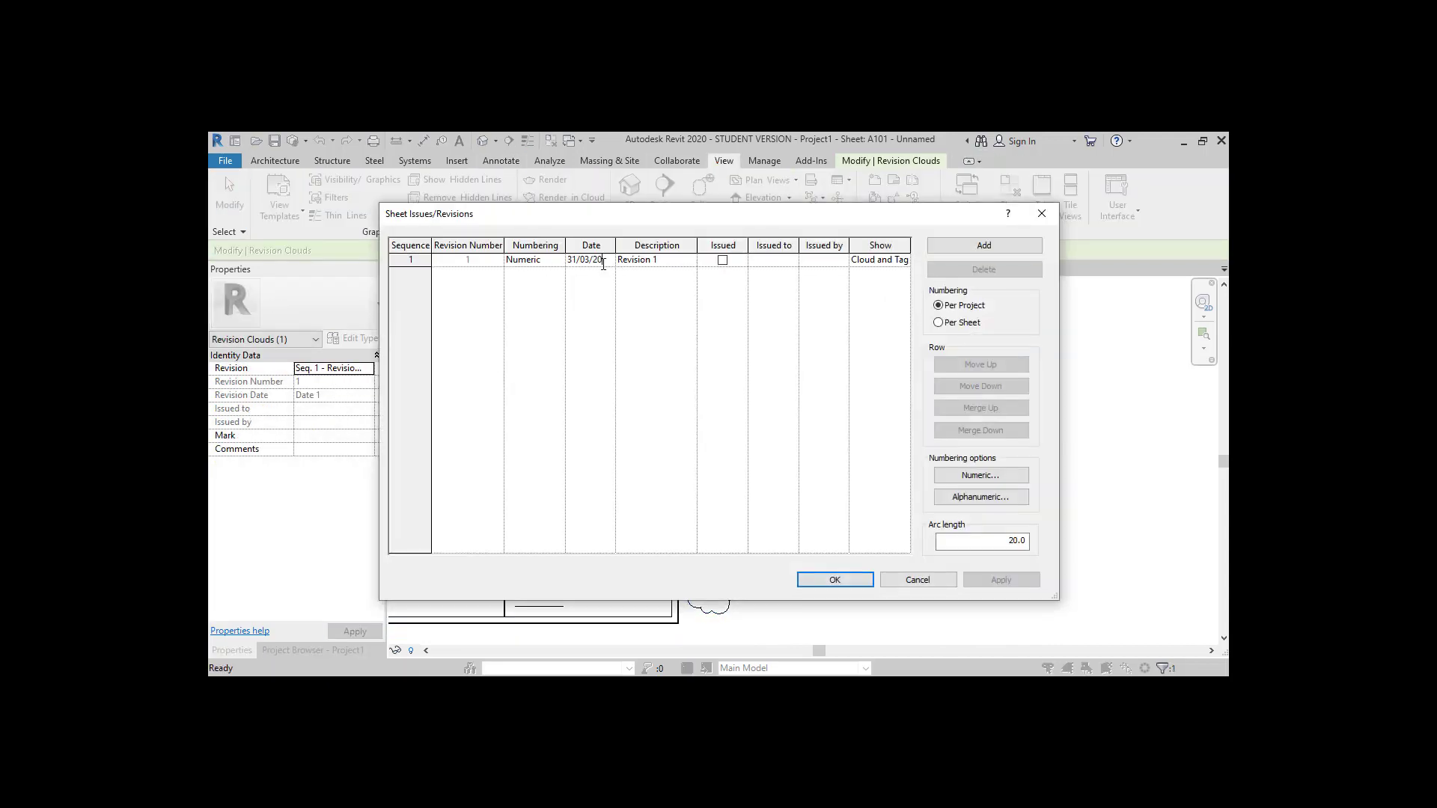
click(820, 586)
Open the visibility and graphic overrides of sheet A101
scroll(486, 284, down, 3)
key(v)
key(g)
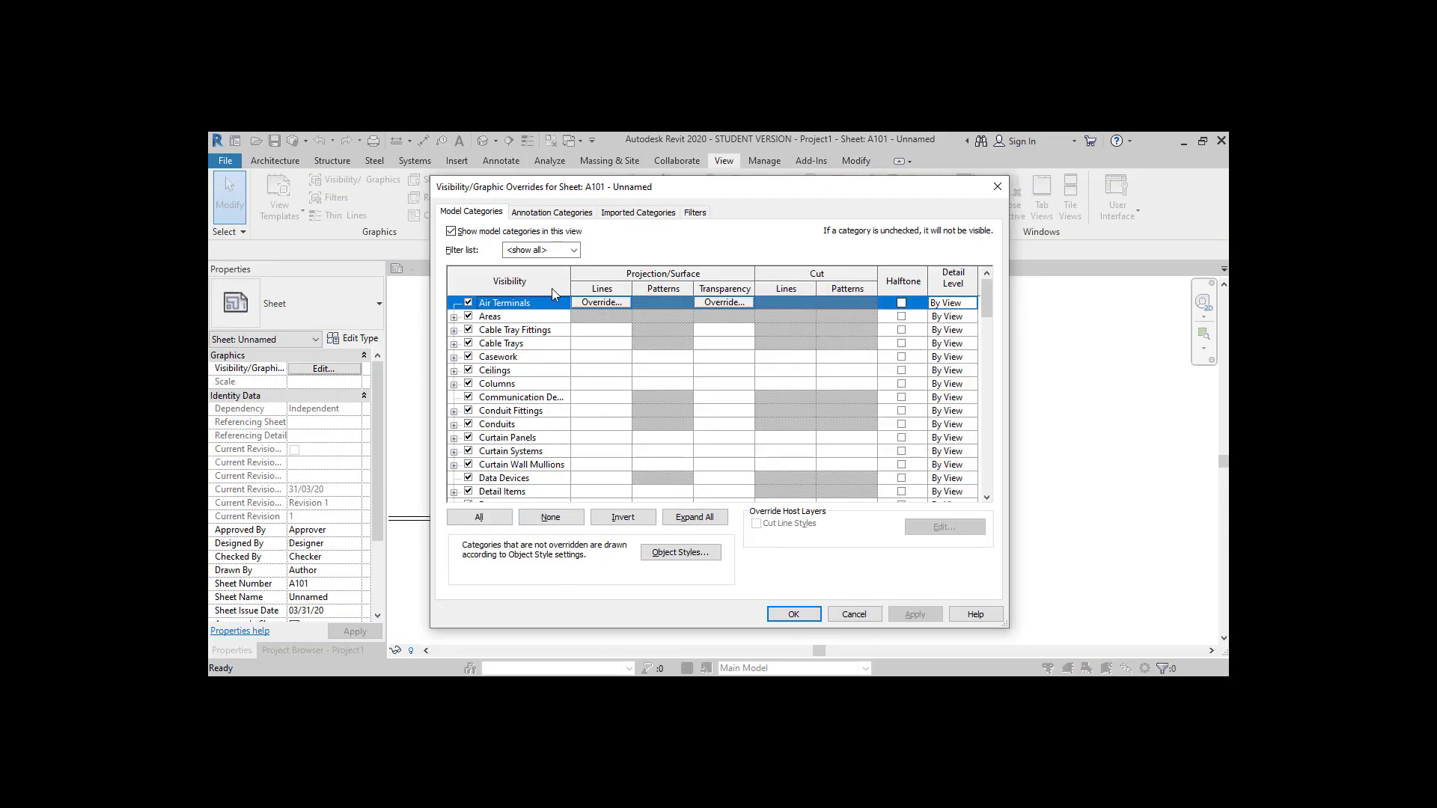